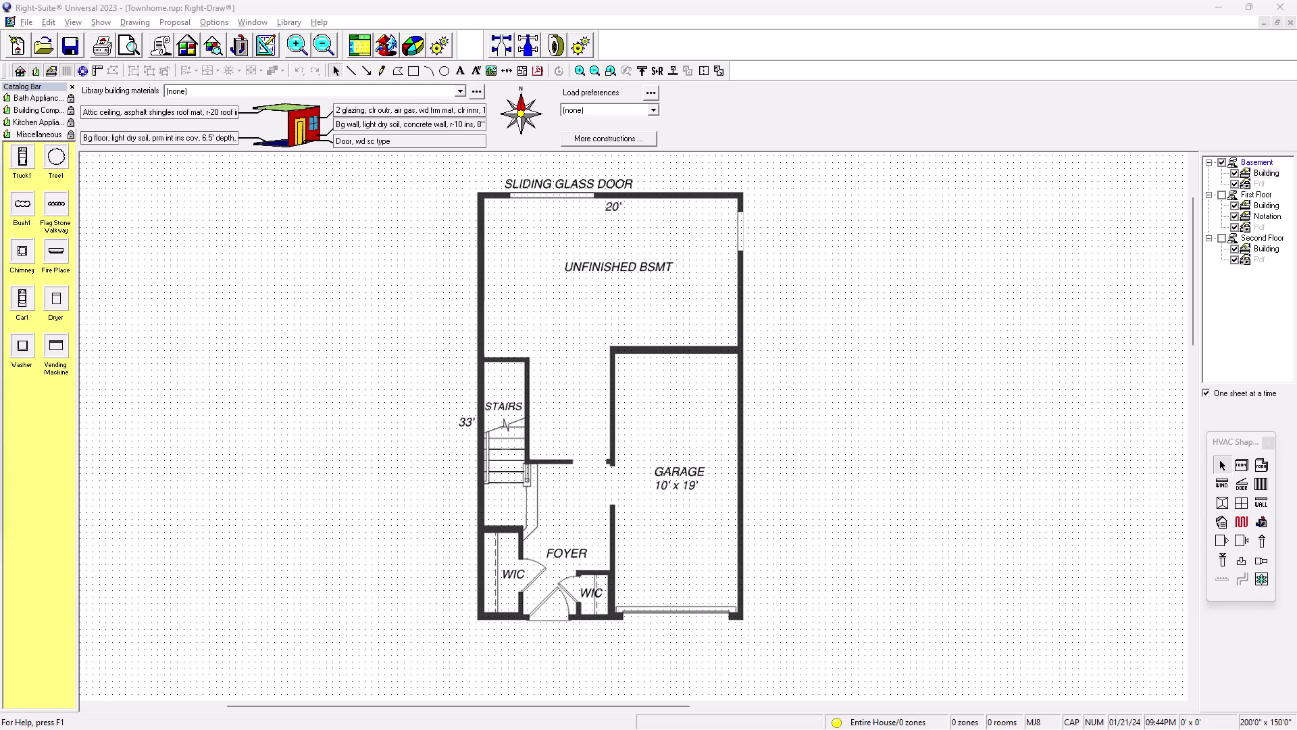
Place the Envelope notes beside the basement plan and draw a rectangular room about 10'6" × 9'6" east of the plan.
{"action": "left_click_drag", "start_coordinate": [0, 186], "coordinate": [121, 177]}
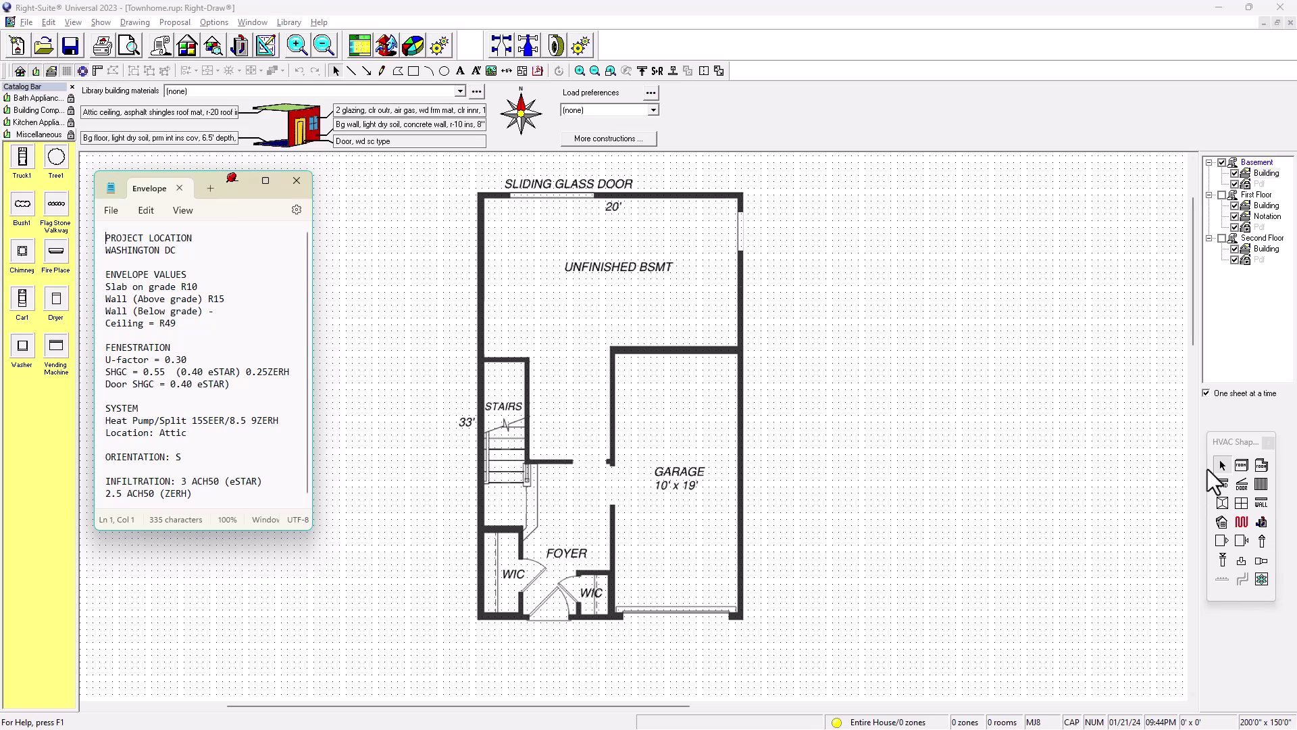
{"action": "left_click", "coordinate": [1241, 466]}
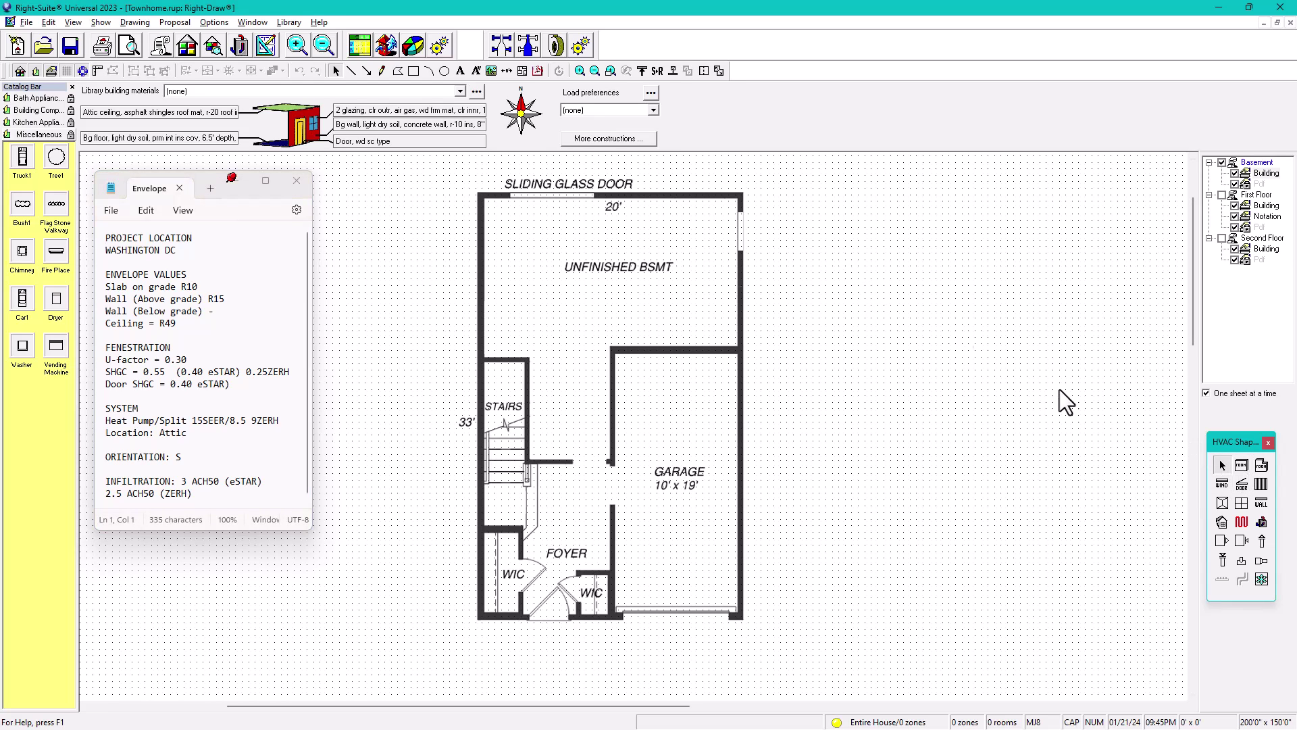
{"action": "left_click", "coordinate": [1242, 466]}
{"action": "left_click_drag", "start_coordinate": [889, 280], "coordinate": [988, 358]}
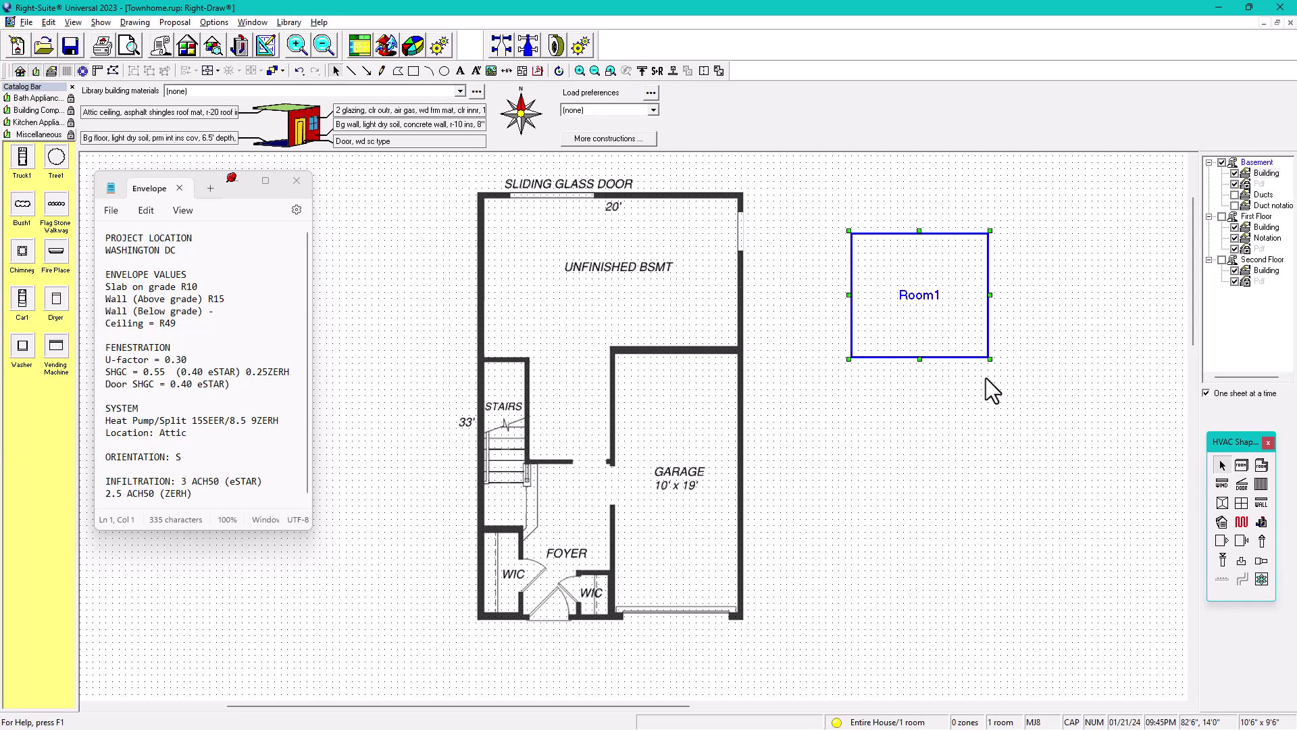
{"action": "left_click", "coordinate": [964, 423]}
Set the heating condition of Room1 to Air only in its properties.
{"action": "left_click", "coordinate": [888, 334]}
{"action": "double_click", "coordinate": [888, 333]}
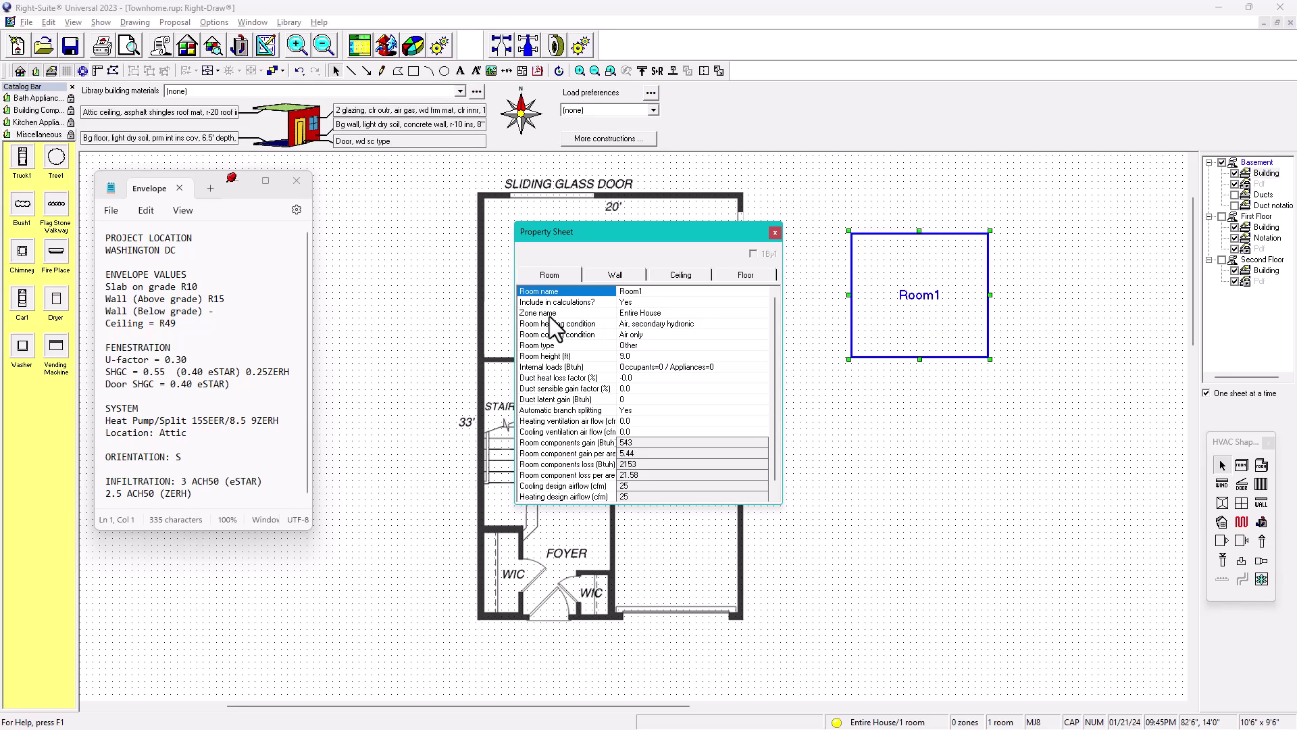
{"action": "left_click", "coordinate": [646, 324]}
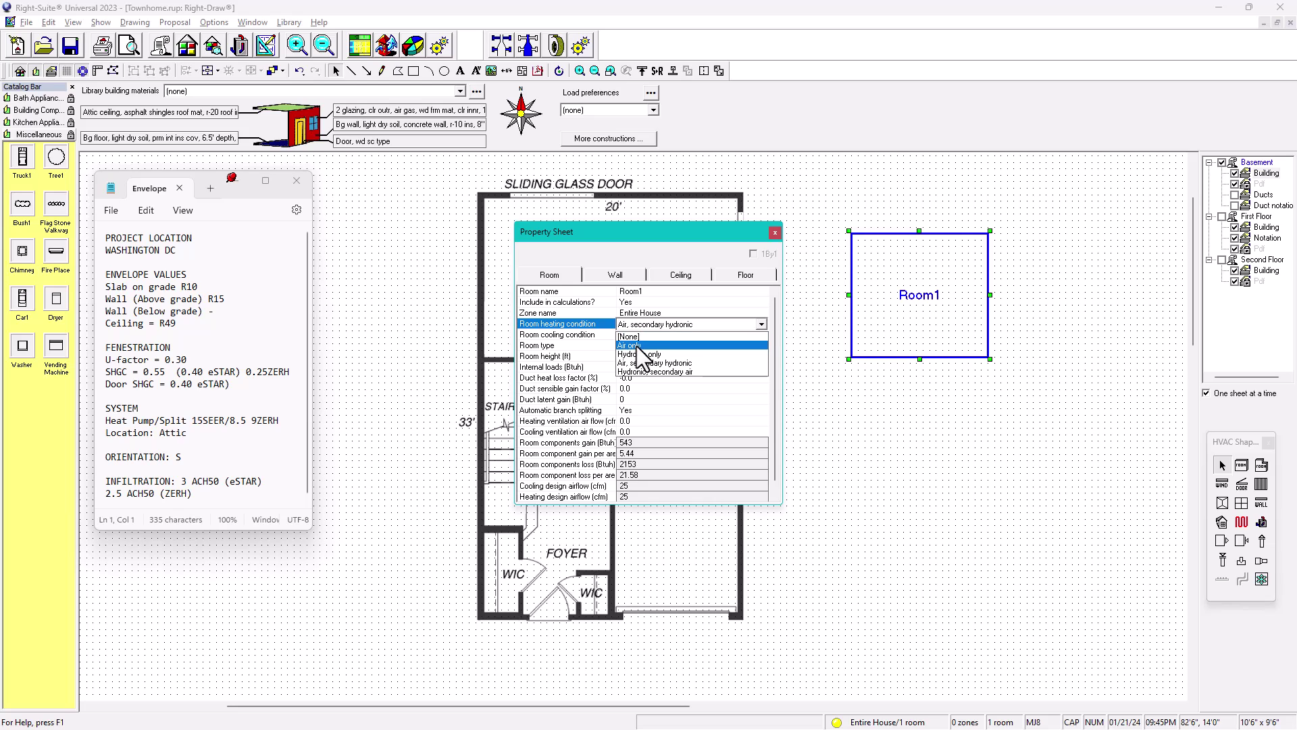
{"action": "left_click", "coordinate": [636, 345]}
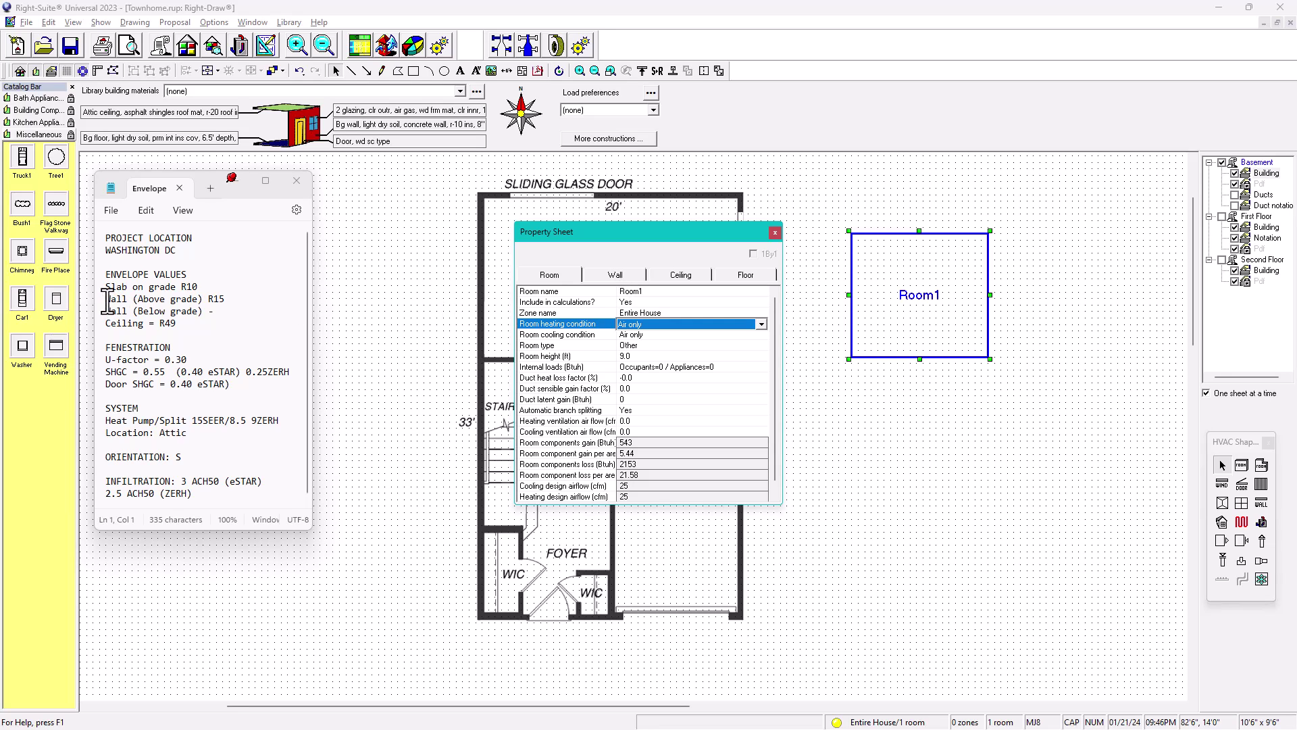
Following the above-grade wall R15 note, assign the library construction Exposed2x4-R15 to Room1's Wall 1 type.
{"action": "left_click_drag", "start_coordinate": [106, 299], "coordinate": [227, 302]}
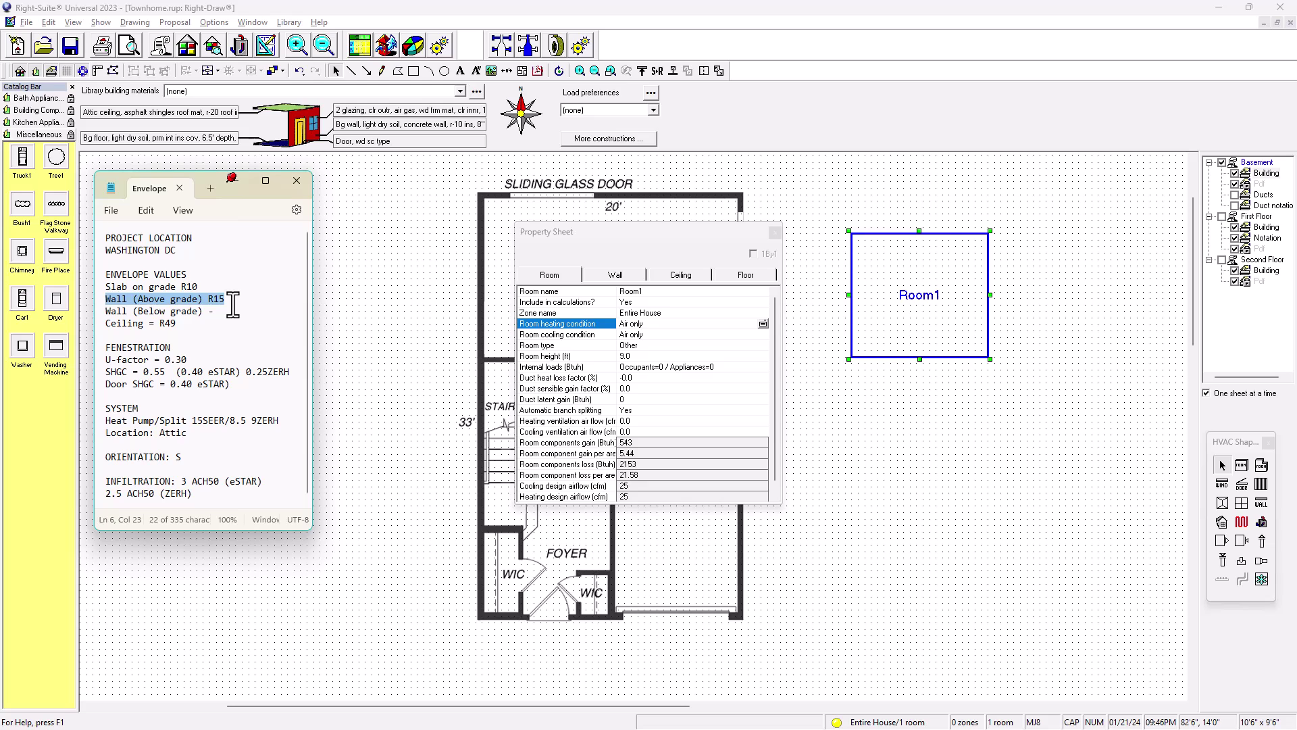
{"action": "left_click", "coordinate": [615, 274]}
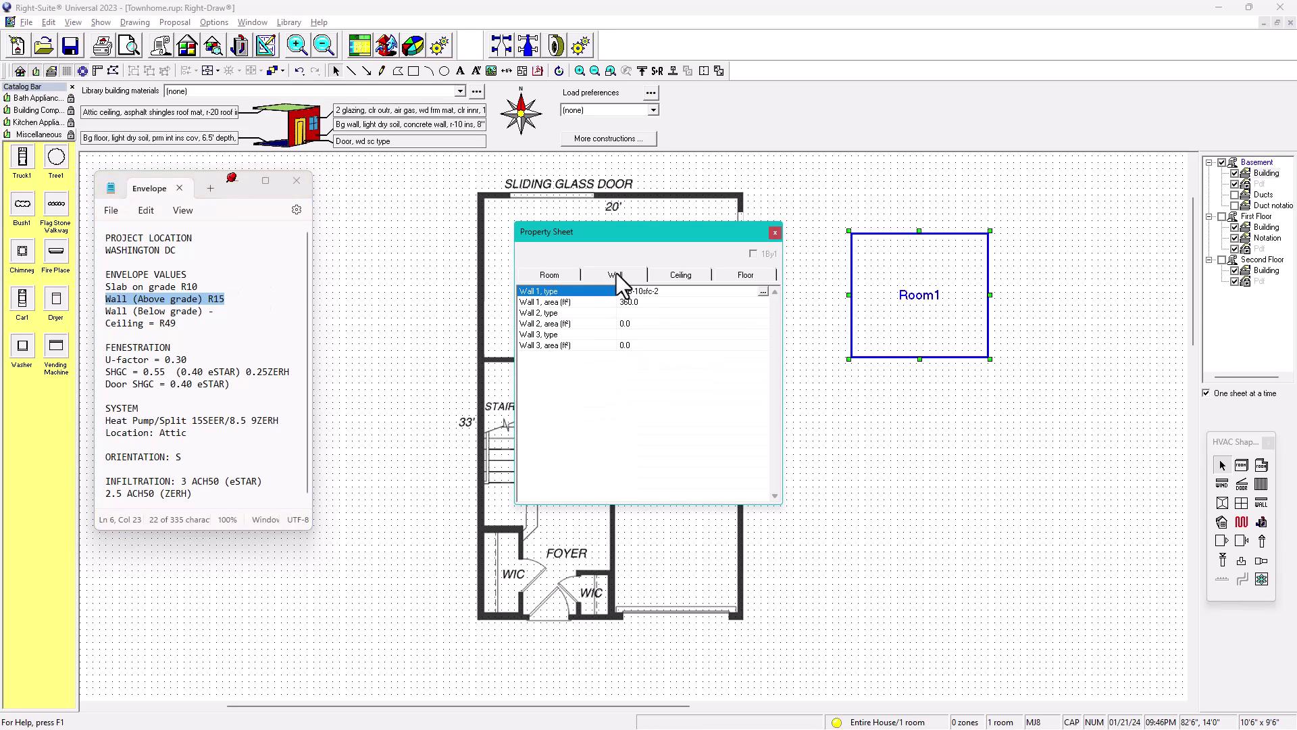
{"action": "double_click", "coordinate": [654, 297]}
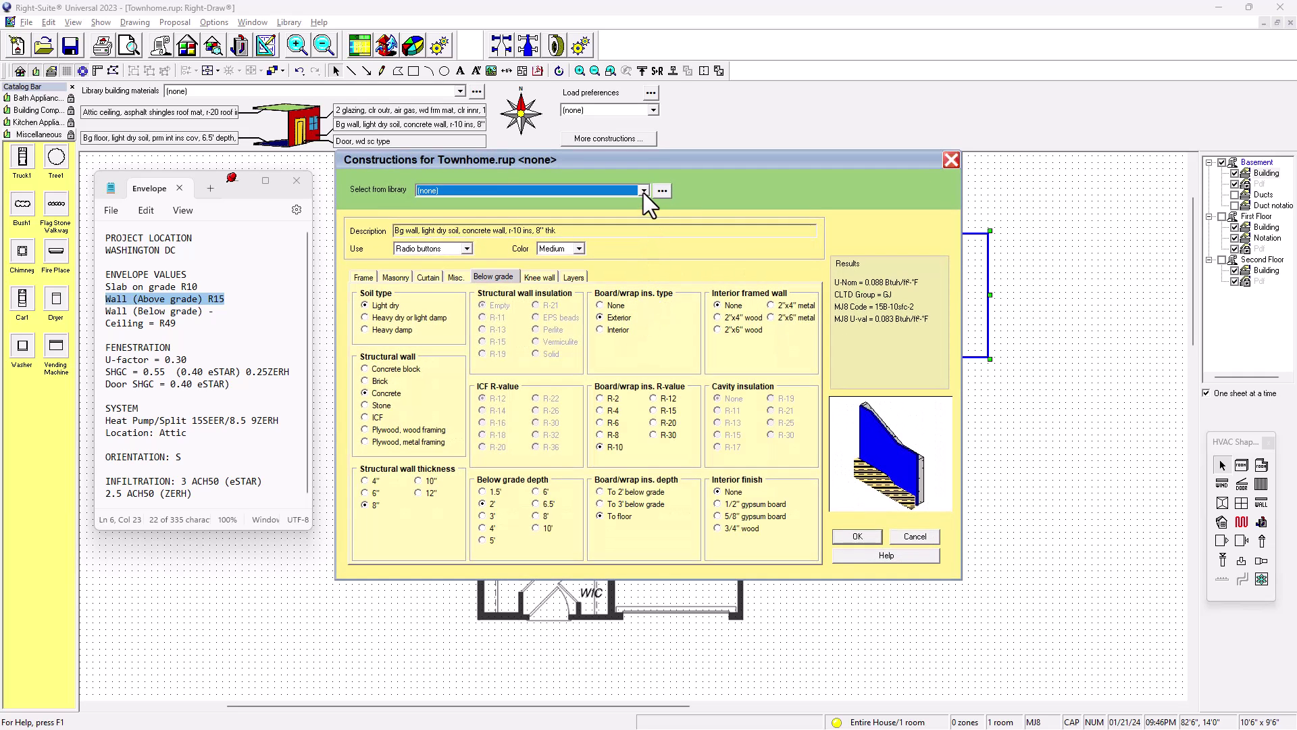
{"action": "left_click", "coordinate": [643, 191]}
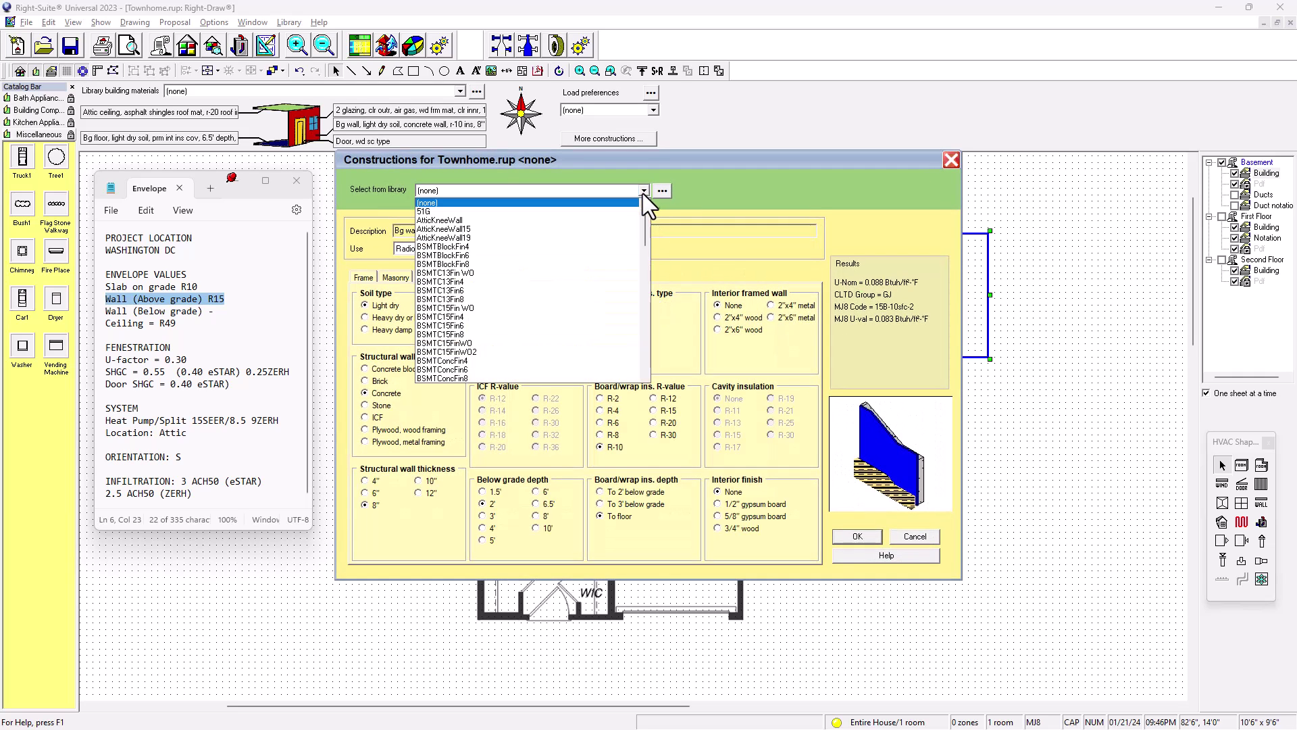
{"action": "scroll", "coordinate": [545, 285], "scroll_direction": "down", "scroll_amount": 15}
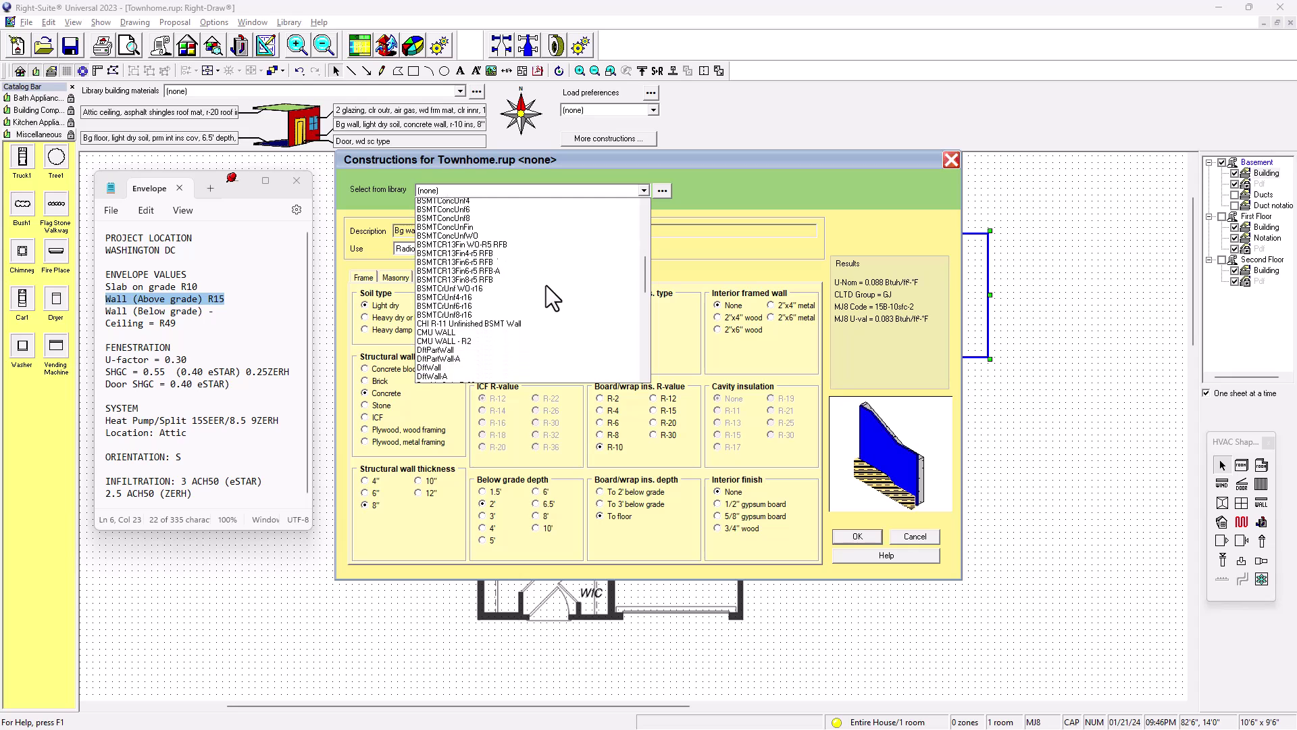
{"action": "scroll", "coordinate": [549, 286], "scroll_direction": "down", "scroll_amount": 1}
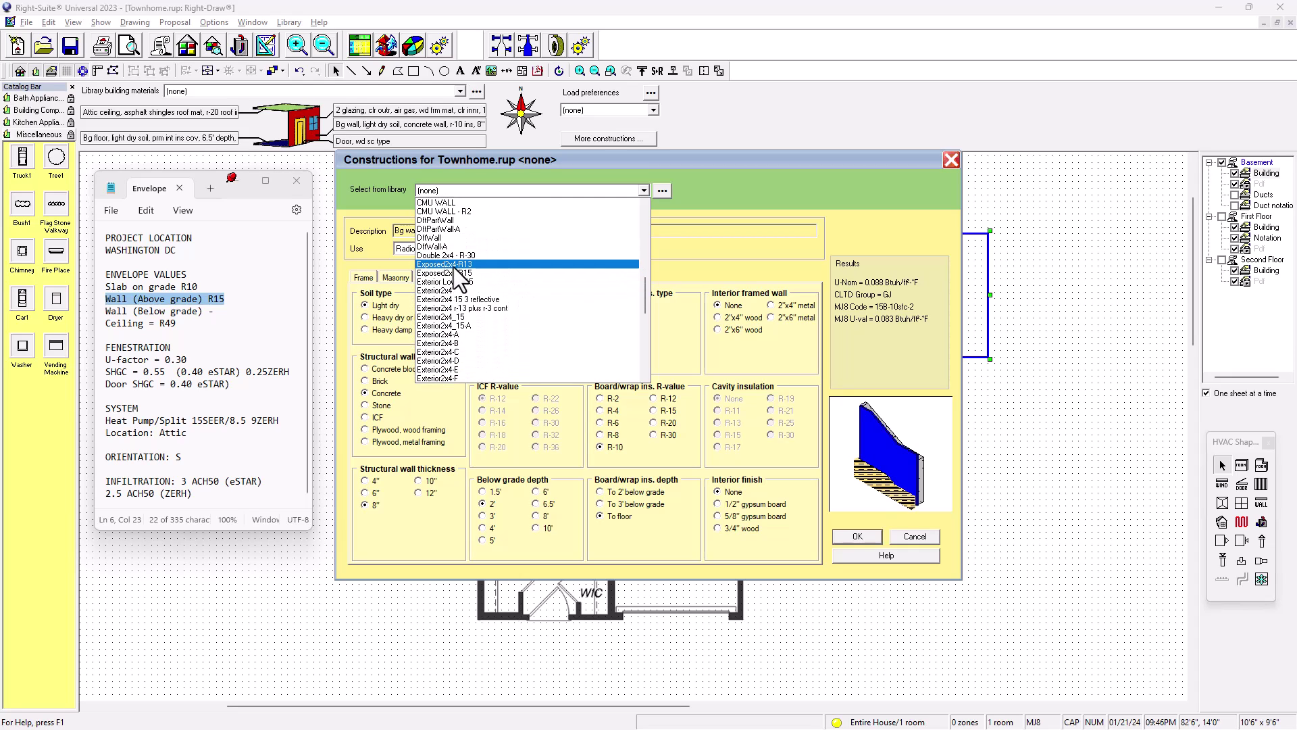
{"action": "left_click", "coordinate": [454, 273]}
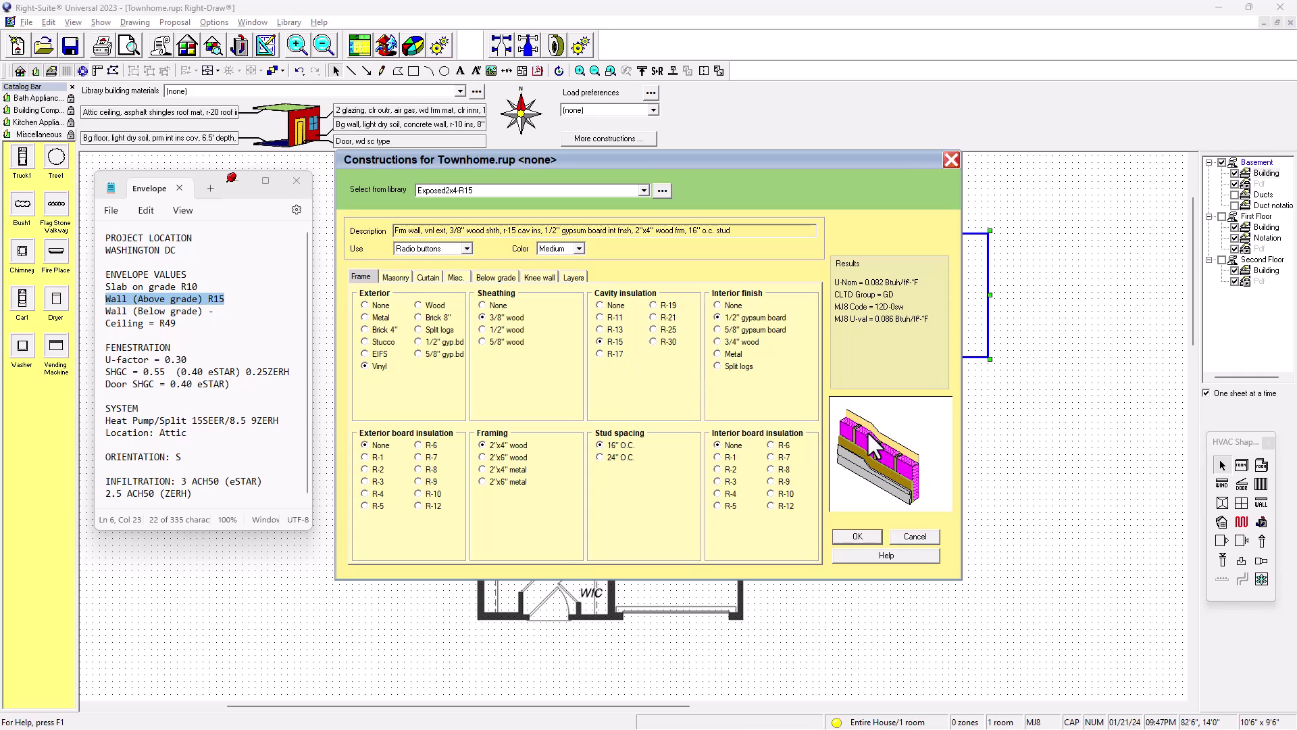
{"action": "left_click", "coordinate": [855, 539]}
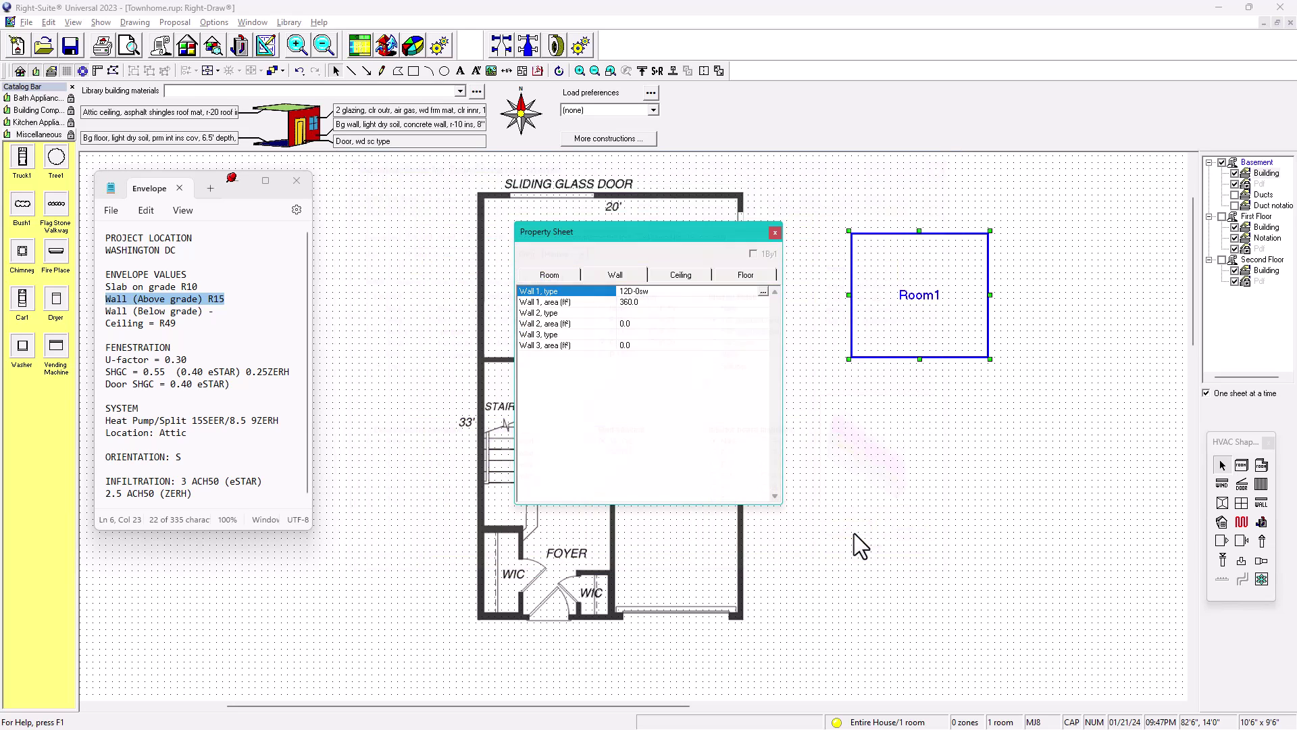
Load the Ceiling-R38 library construction for Room1's ceiling type.
{"action": "left_click", "coordinate": [690, 276]}
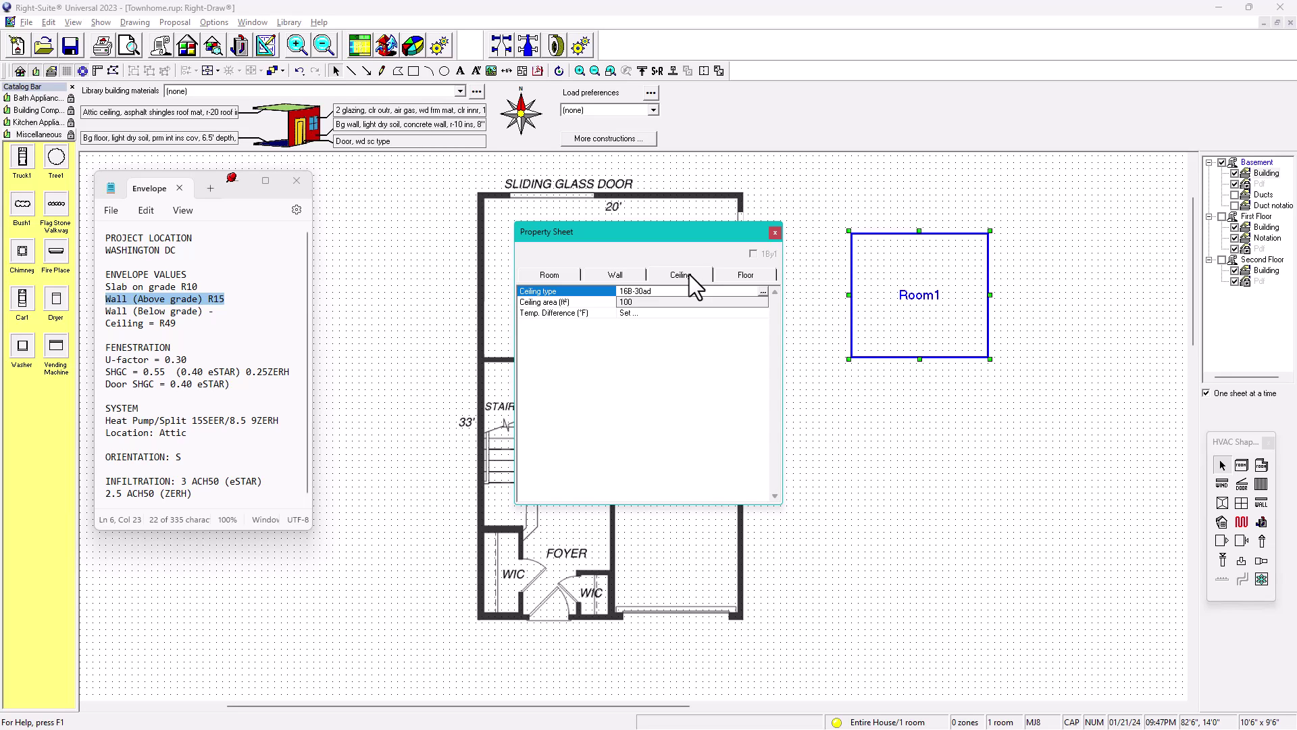
{"action": "left_click_drag", "start_coordinate": [646, 233], "coordinate": [931, 233]}
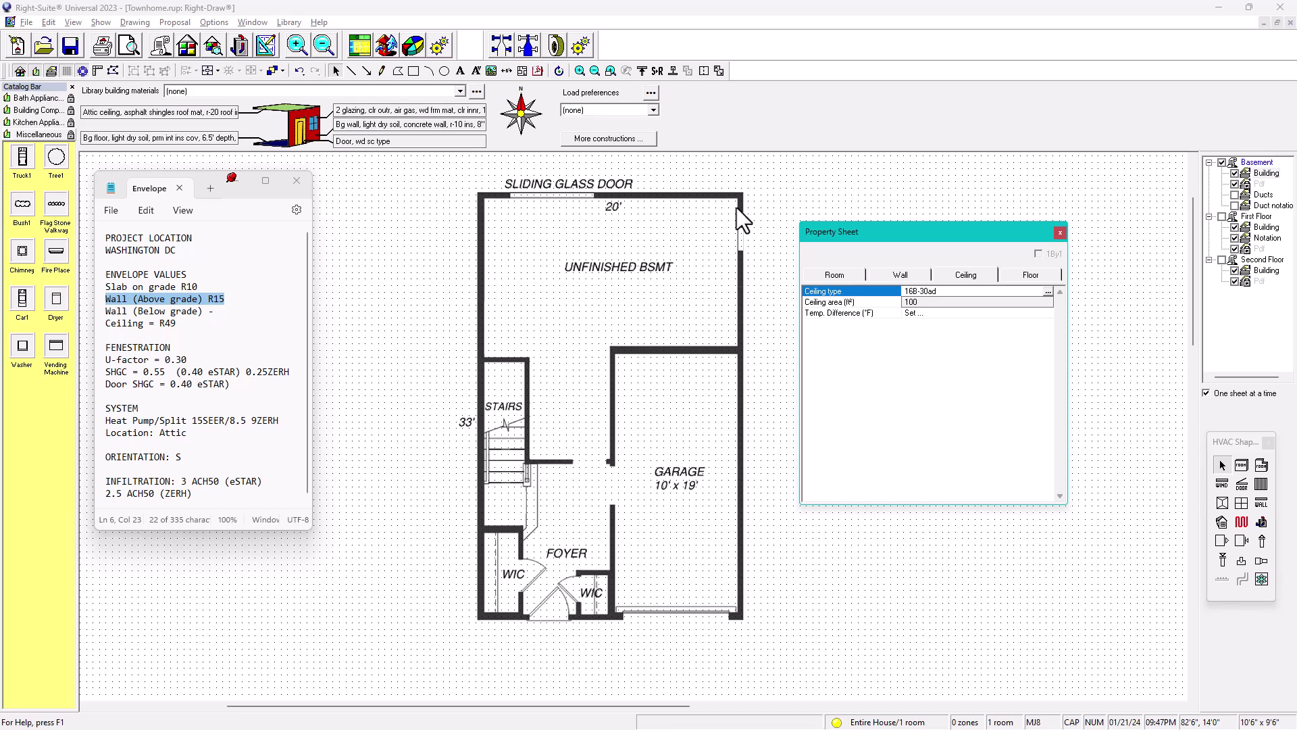
{"action": "left_click_drag", "start_coordinate": [919, 234], "coordinate": [614, 227]}
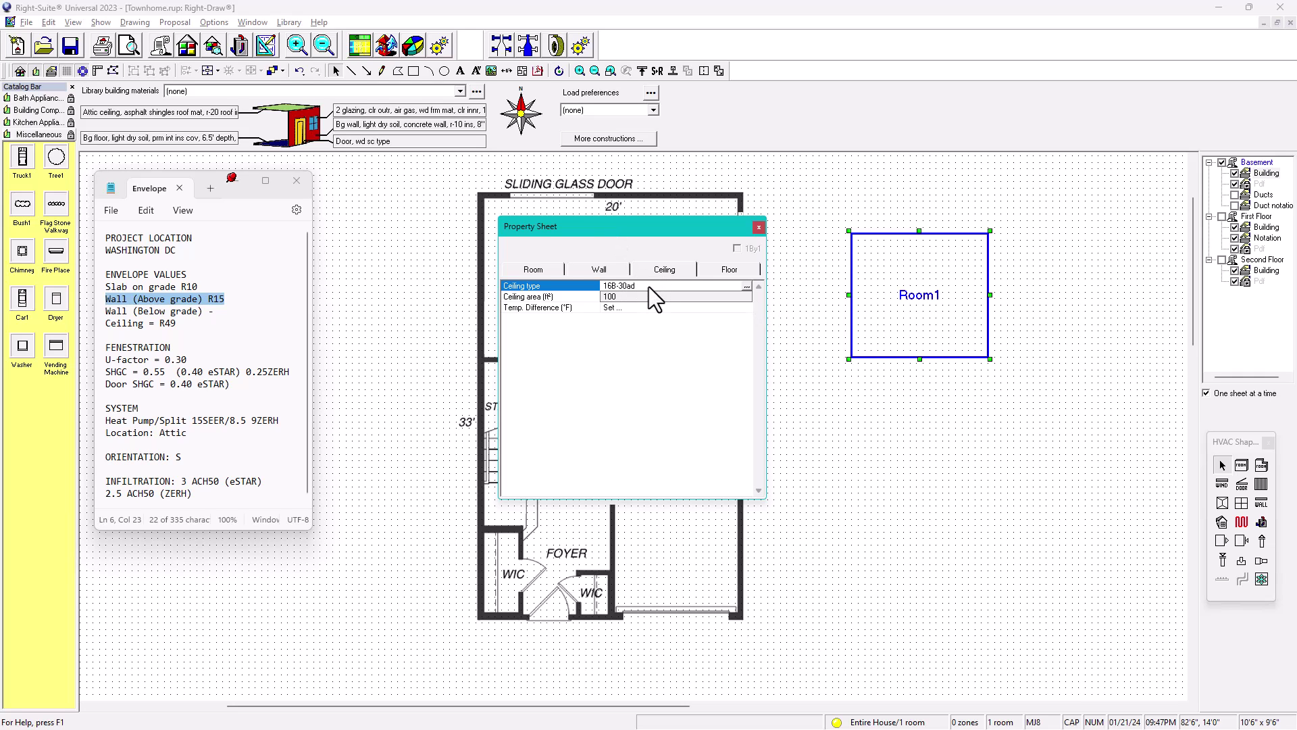
{"action": "double_click", "coordinate": [647, 288]}
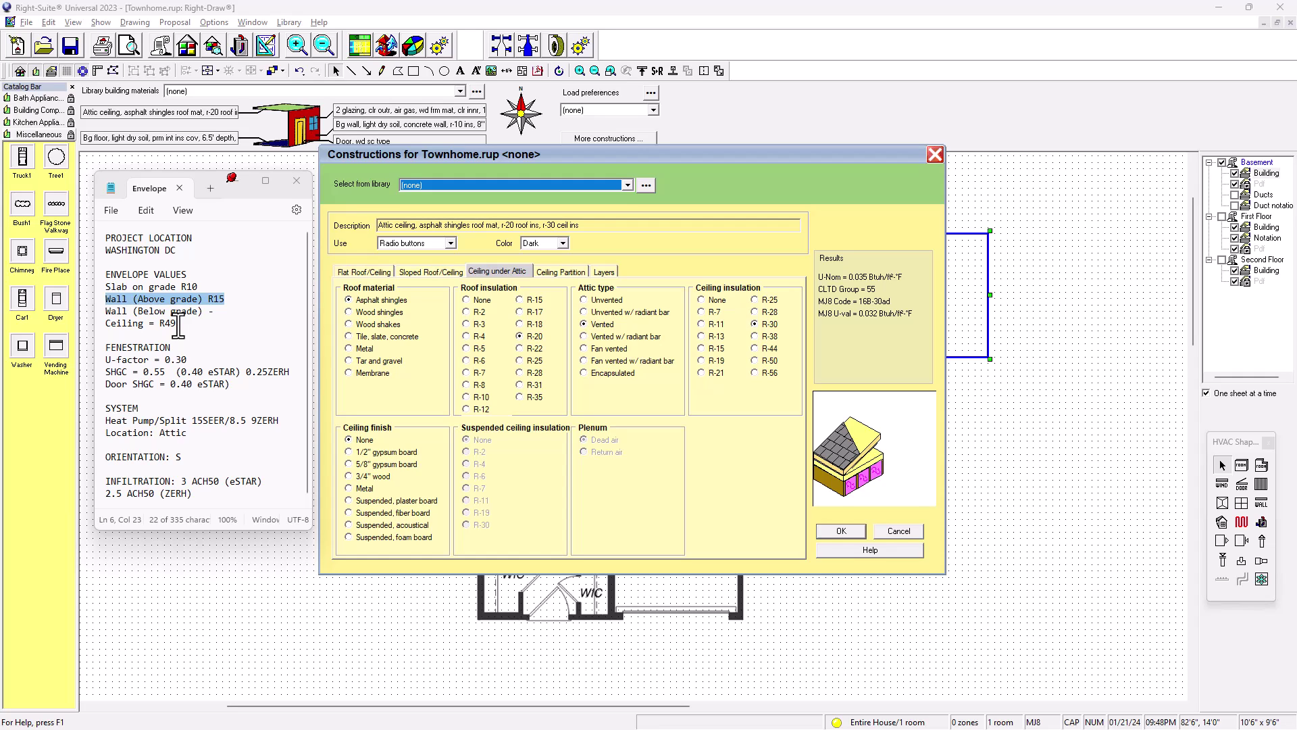
{"action": "left_click", "coordinate": [626, 186]}
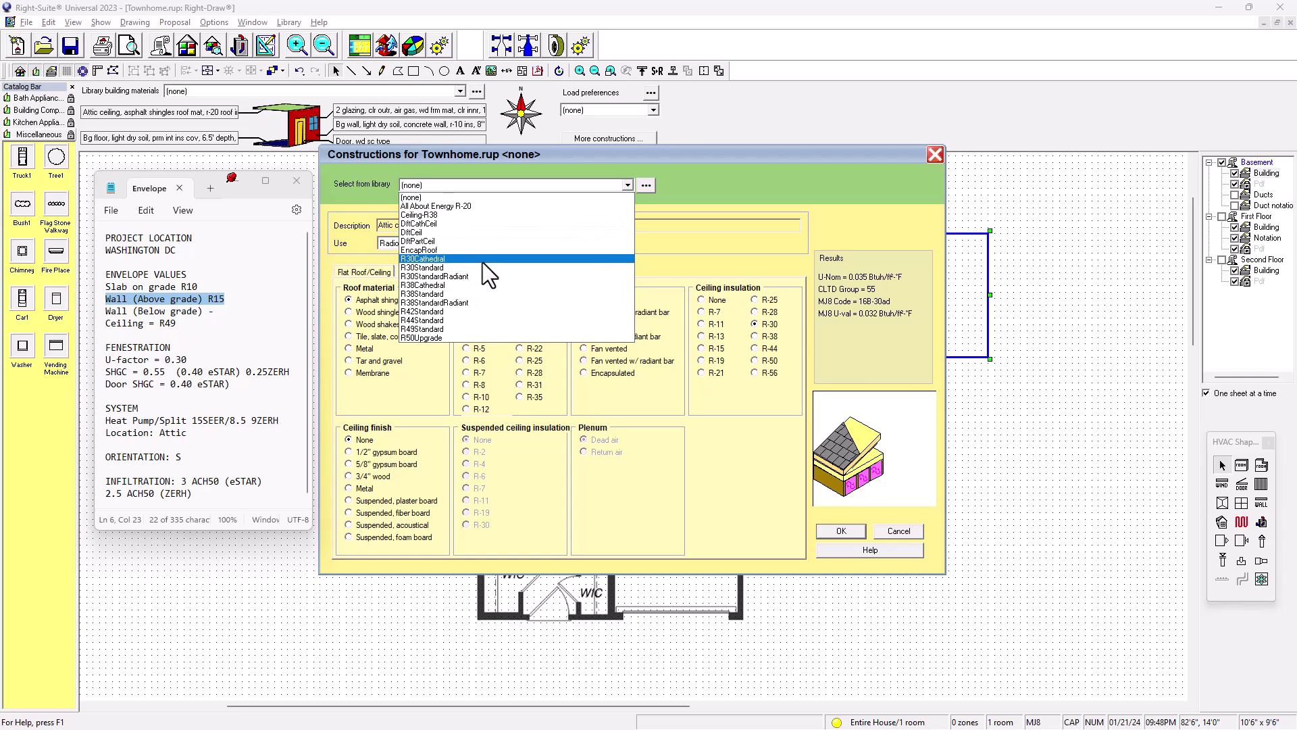
{"action": "left_click", "coordinate": [428, 214]}
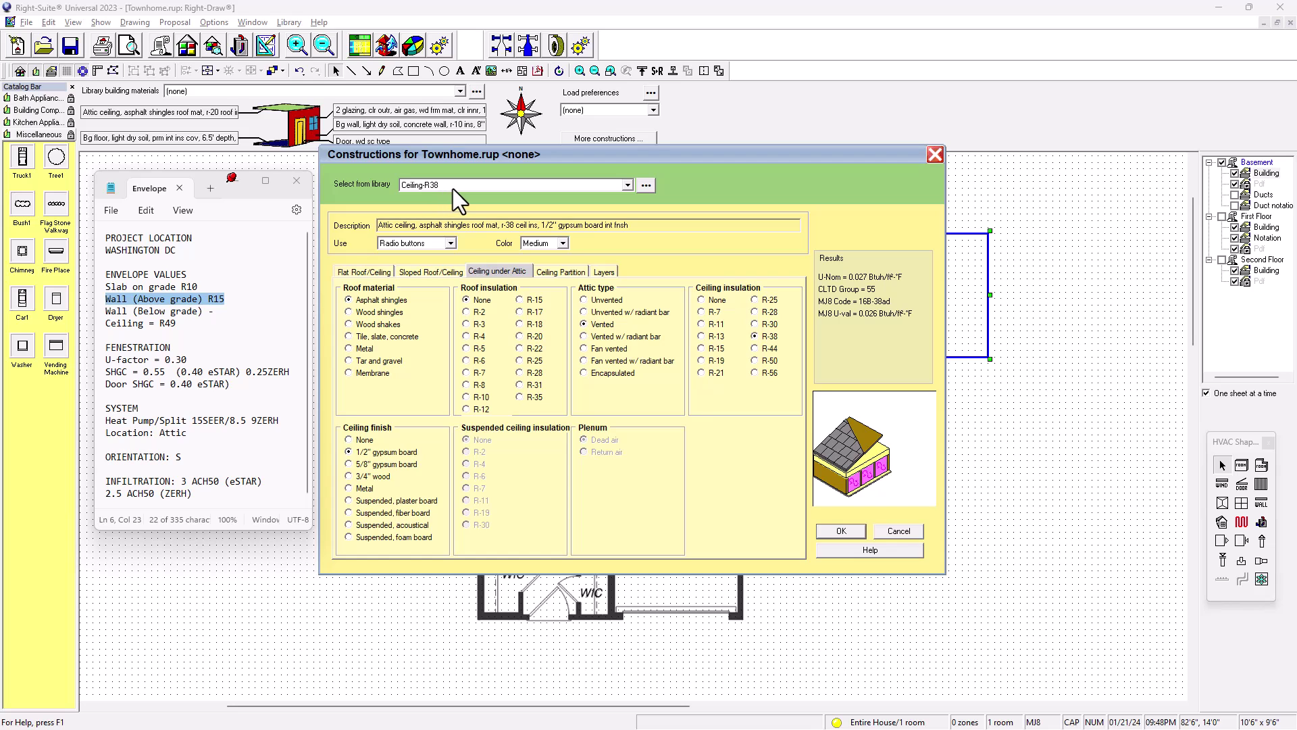
Copy the Ceiling-R38 construction in the library as Ceiling-R49 and set the copy's ceiling insulation to R-50.
{"action": "left_click", "coordinate": [645, 184]}
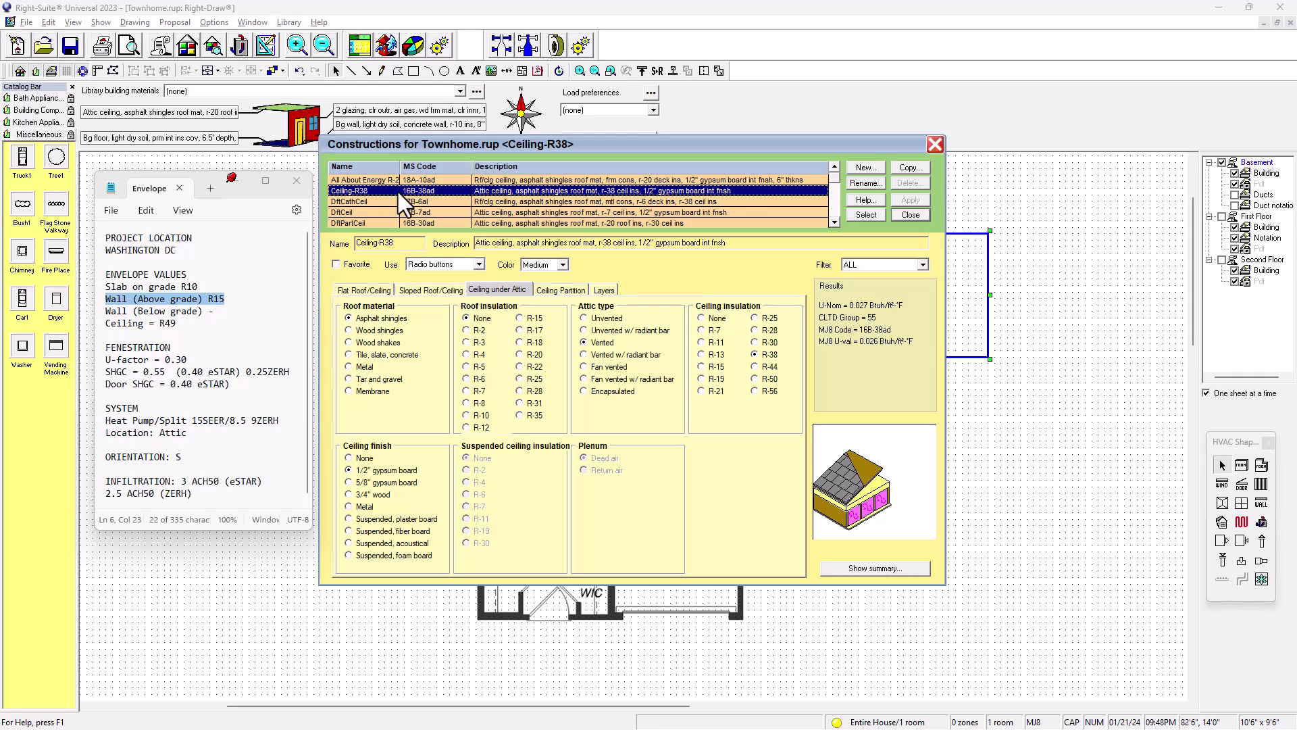
{"action": "left_click", "coordinate": [909, 168]}
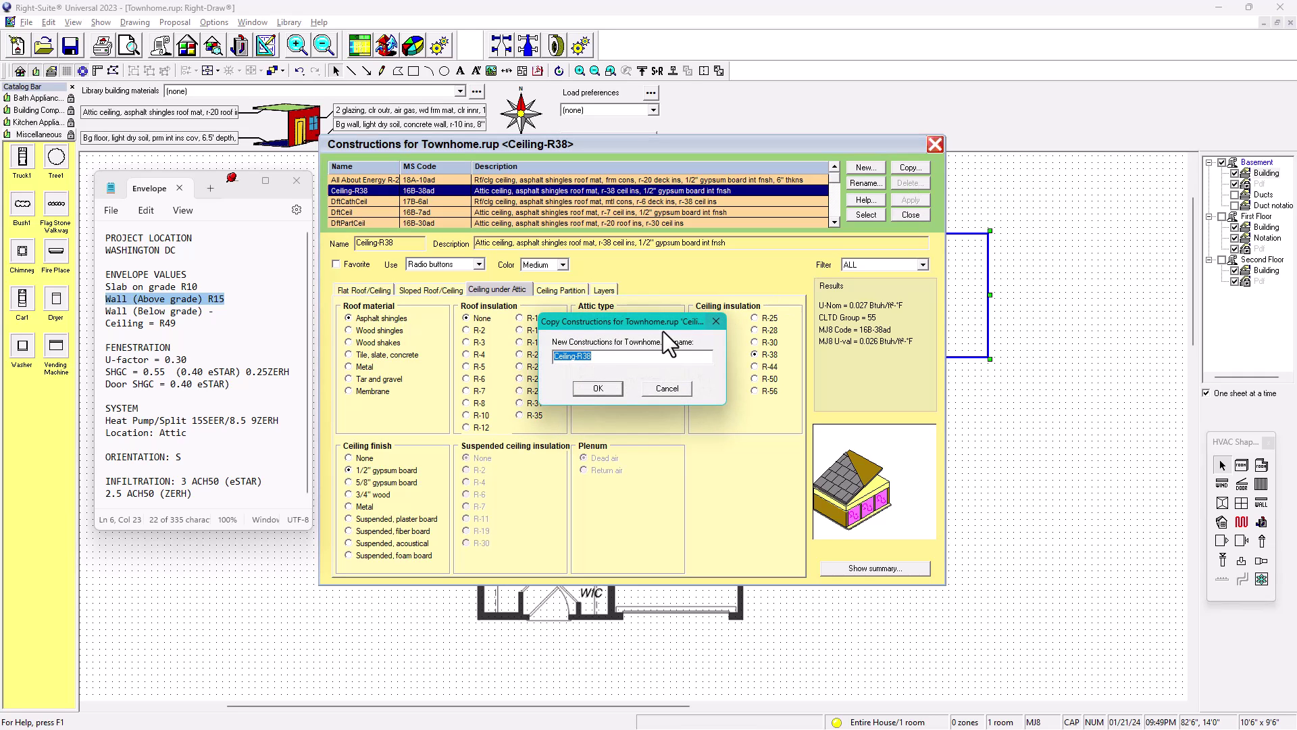
{"action": "left_click", "coordinate": [597, 356]}
{"action": "key", "text": "BackSpace"}
{"action": "key", "text": "BackSpace"}
{"action": "type", "text": "49"}
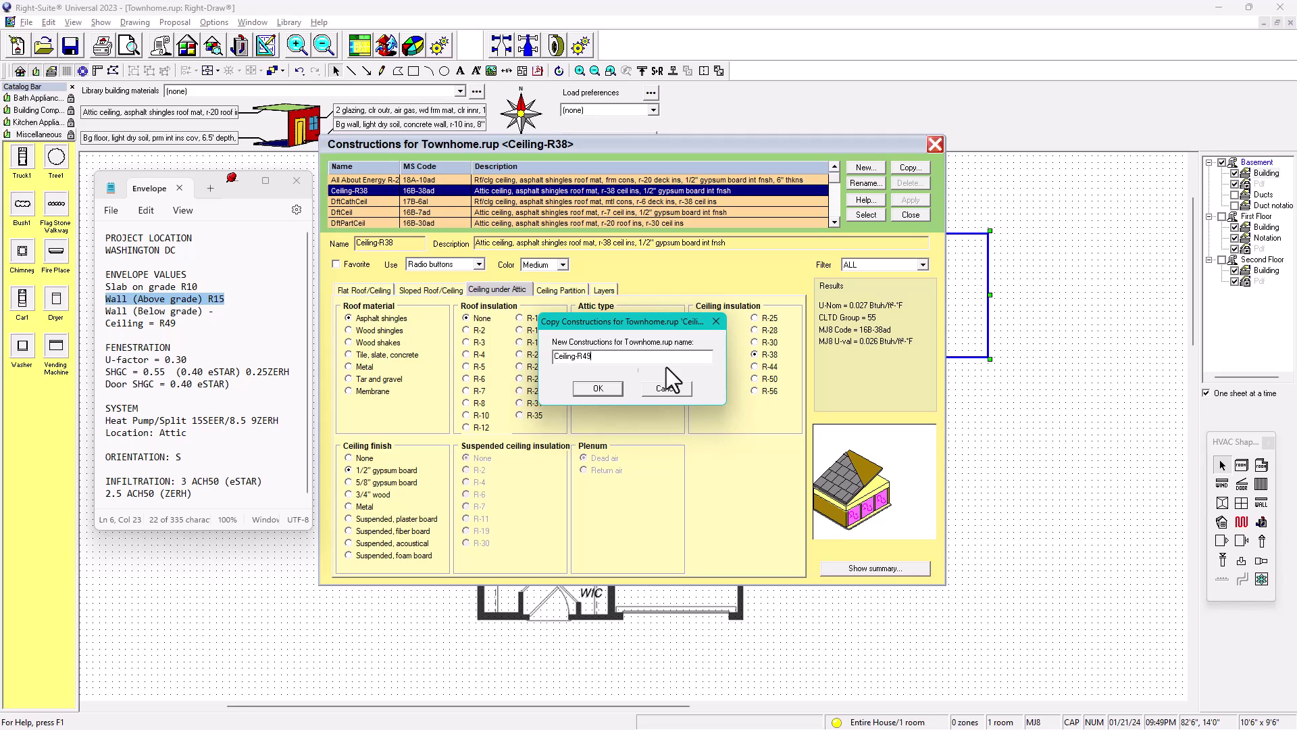
{"action": "left_click", "coordinate": [598, 390]}
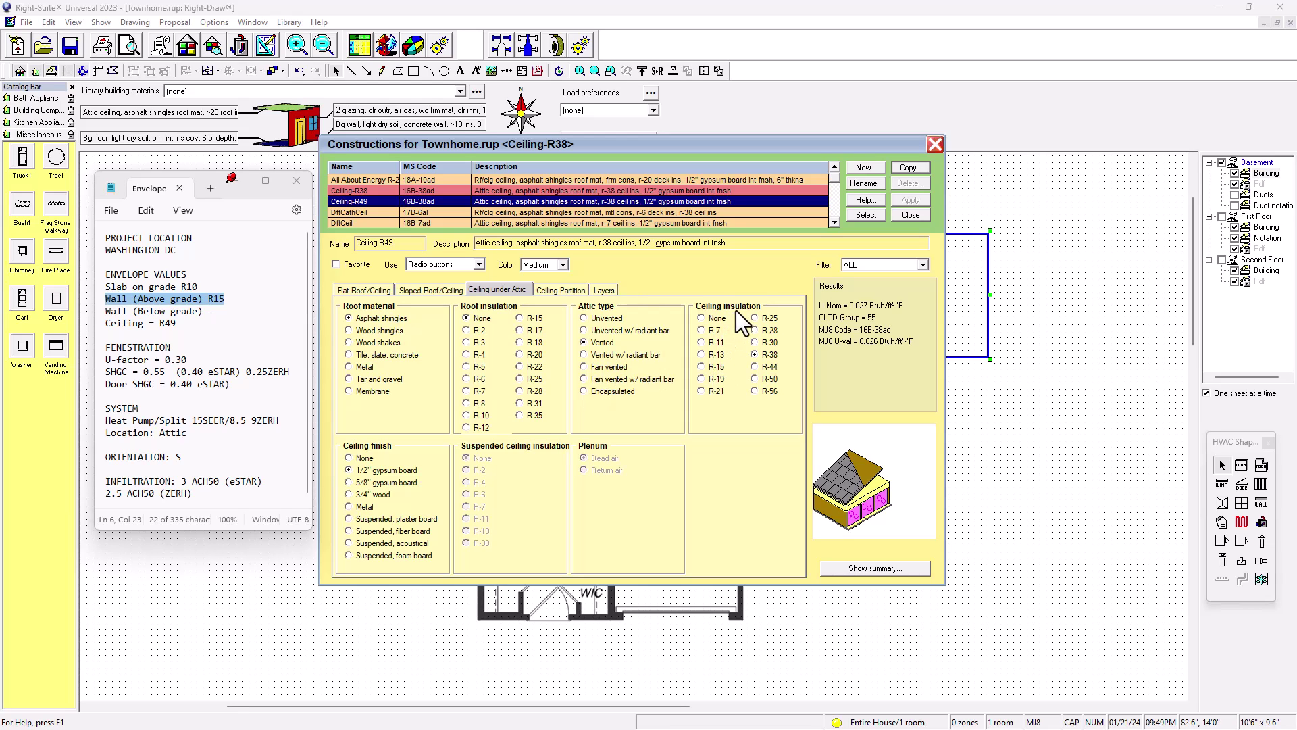
{"action": "left_click", "coordinate": [756, 380]}
Examine Ceiling-R49 in the Custom layers and Custom values modes, and return it to Radio buttons mode.
{"action": "left_click", "coordinate": [477, 264]}
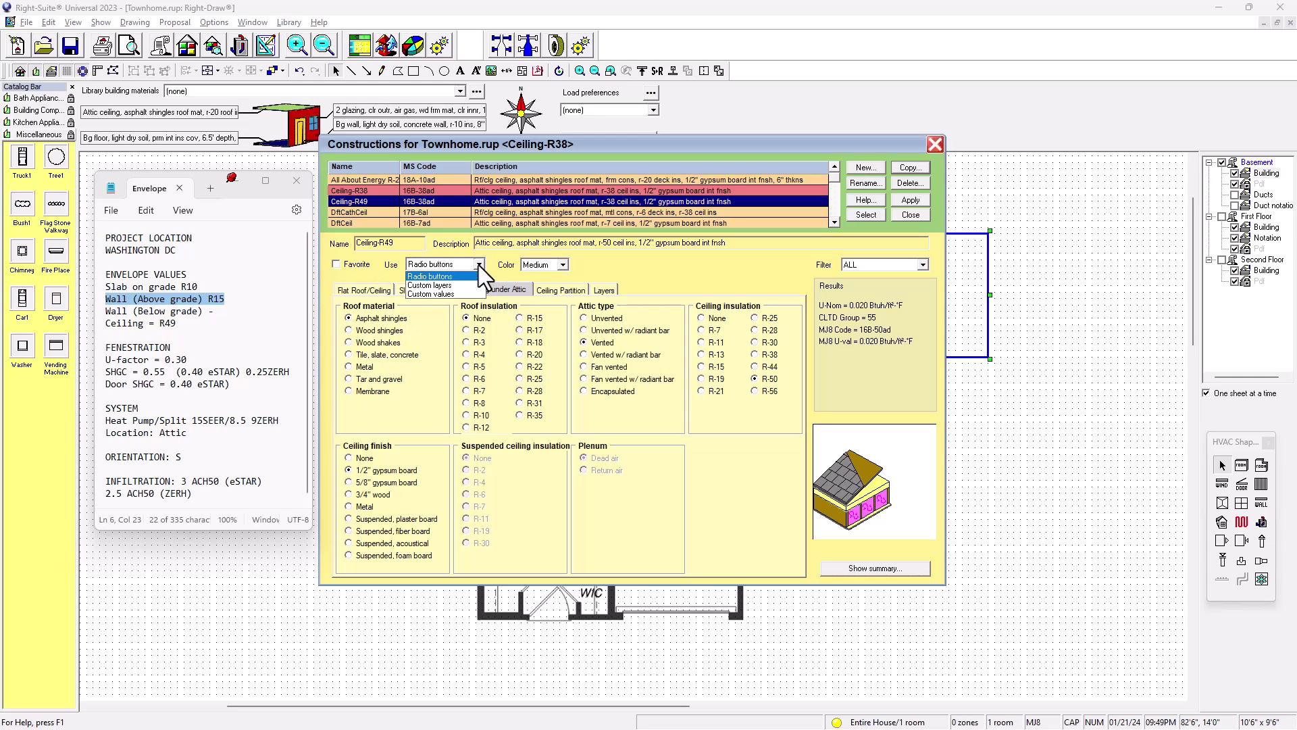
{"action": "left_click", "coordinate": [448, 286]}
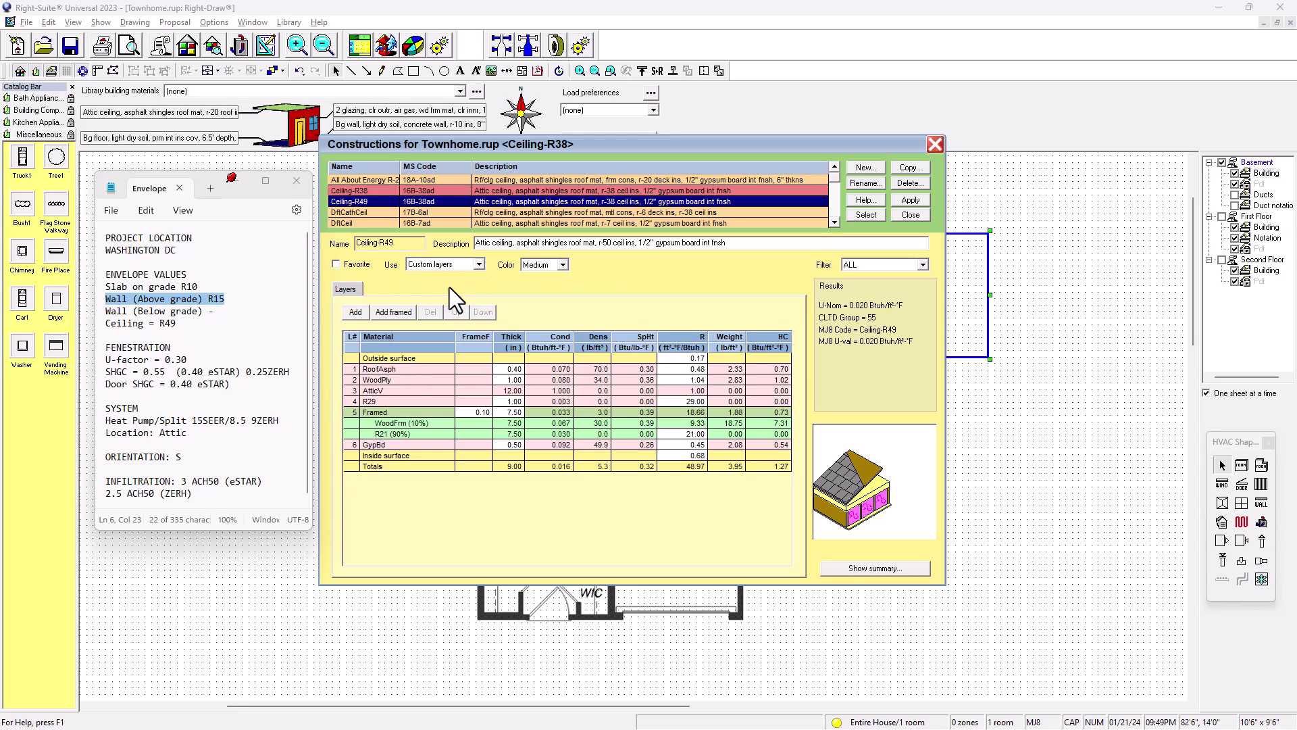
{"action": "left_click", "coordinate": [485, 265]}
{"action": "left_click", "coordinate": [458, 297]}
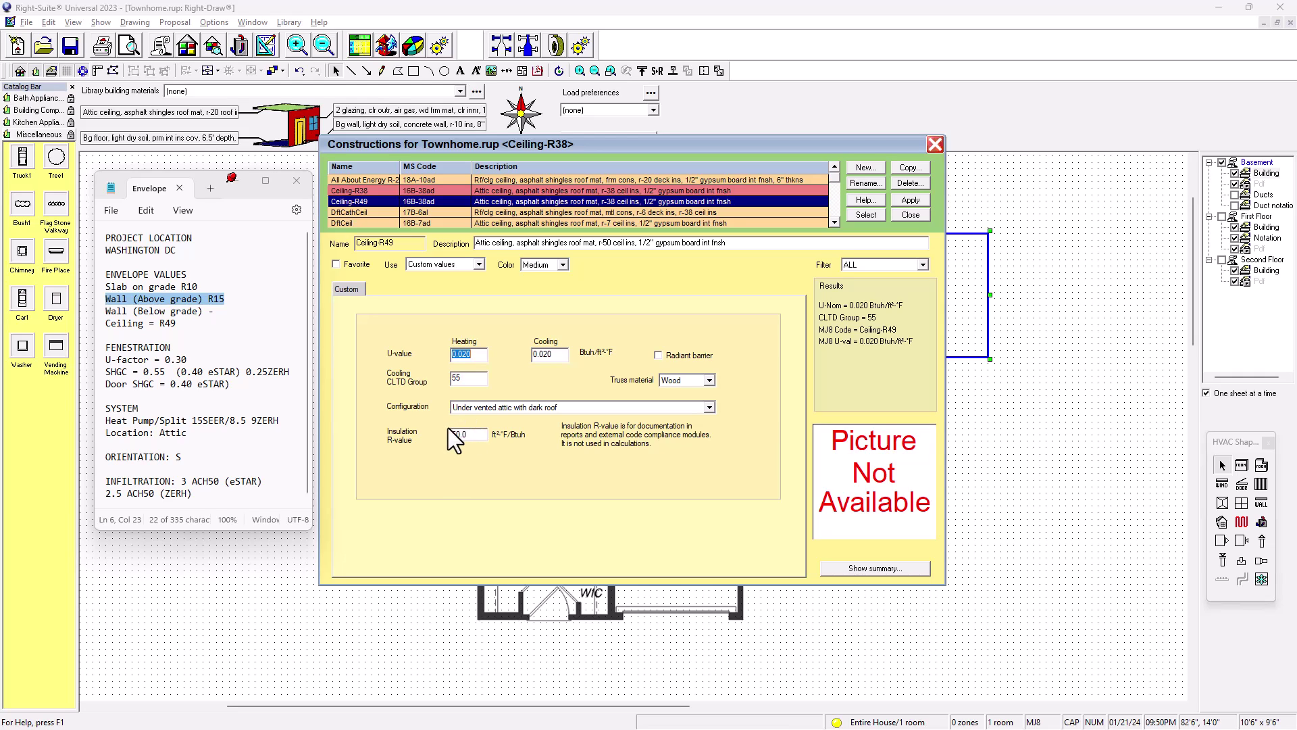
{"action": "left_click", "coordinate": [478, 265]}
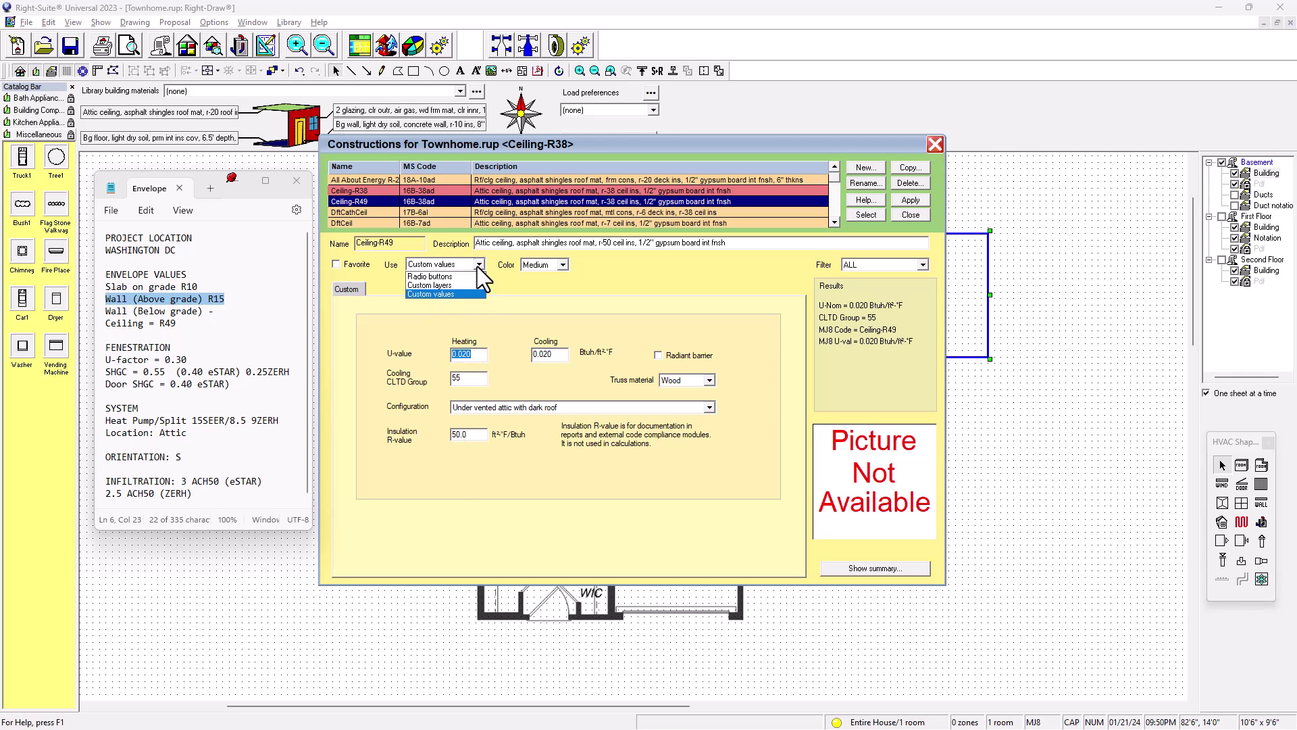
{"action": "left_click", "coordinate": [443, 278]}
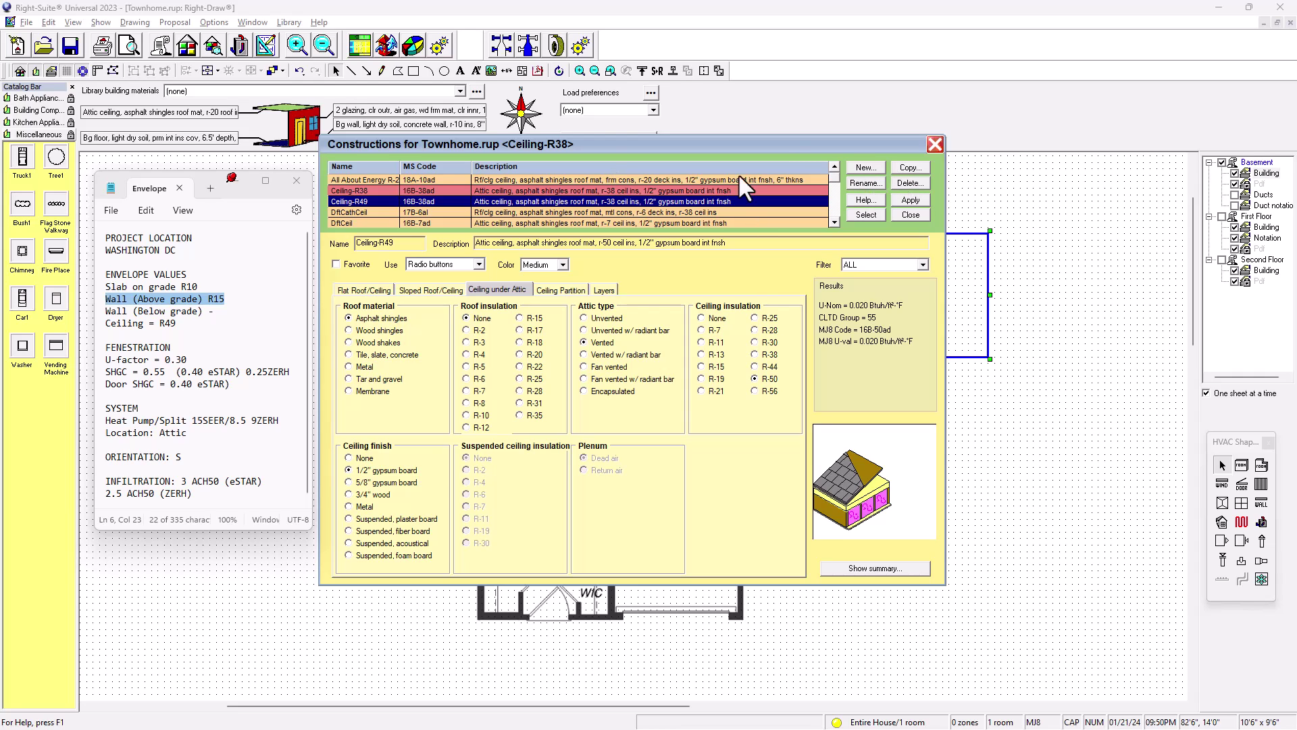
Apply the changes to Ceiling-R49 and close the construction library and the ceiling construction dialog.
{"action": "left_click", "coordinate": [908, 200]}
{"action": "left_click", "coordinate": [935, 146]}
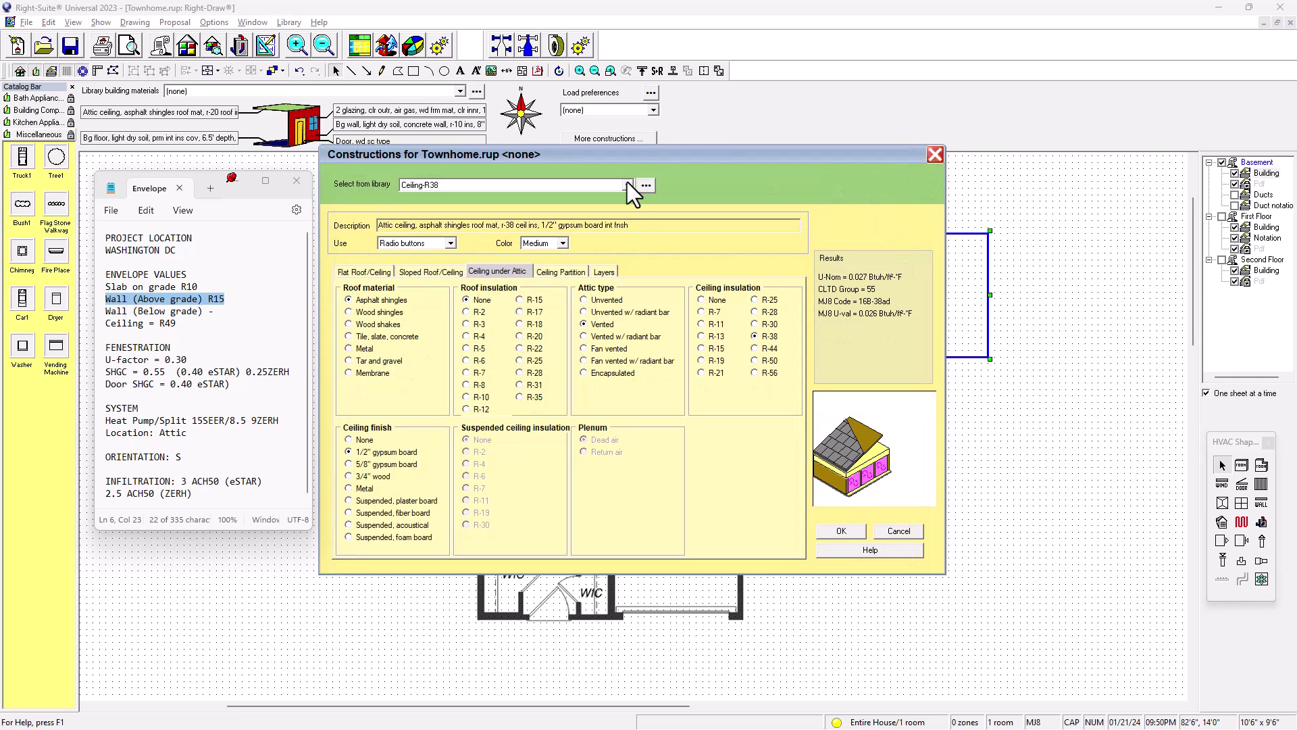
{"action": "left_click", "coordinate": [935, 154]}
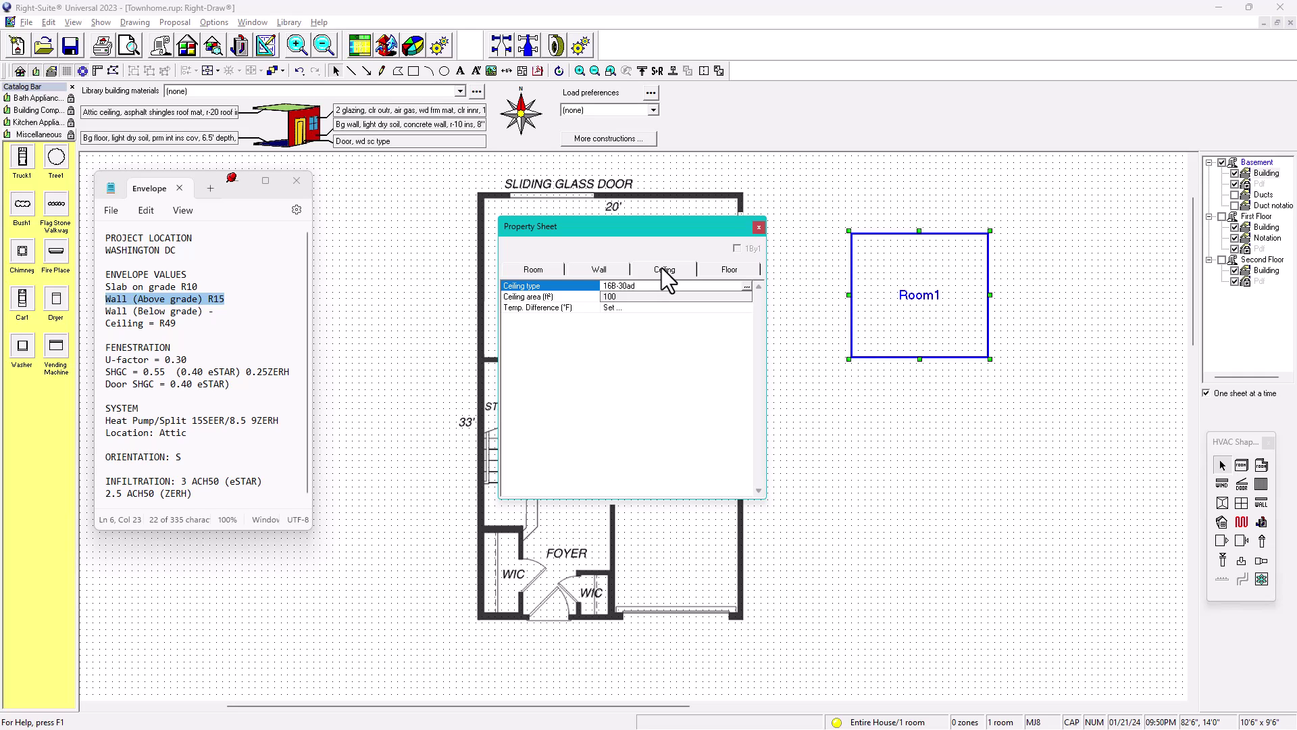
Select the Ceiling-R49 library construction for Room1's ceiling type.
{"action": "double_click", "coordinate": [652, 285]}
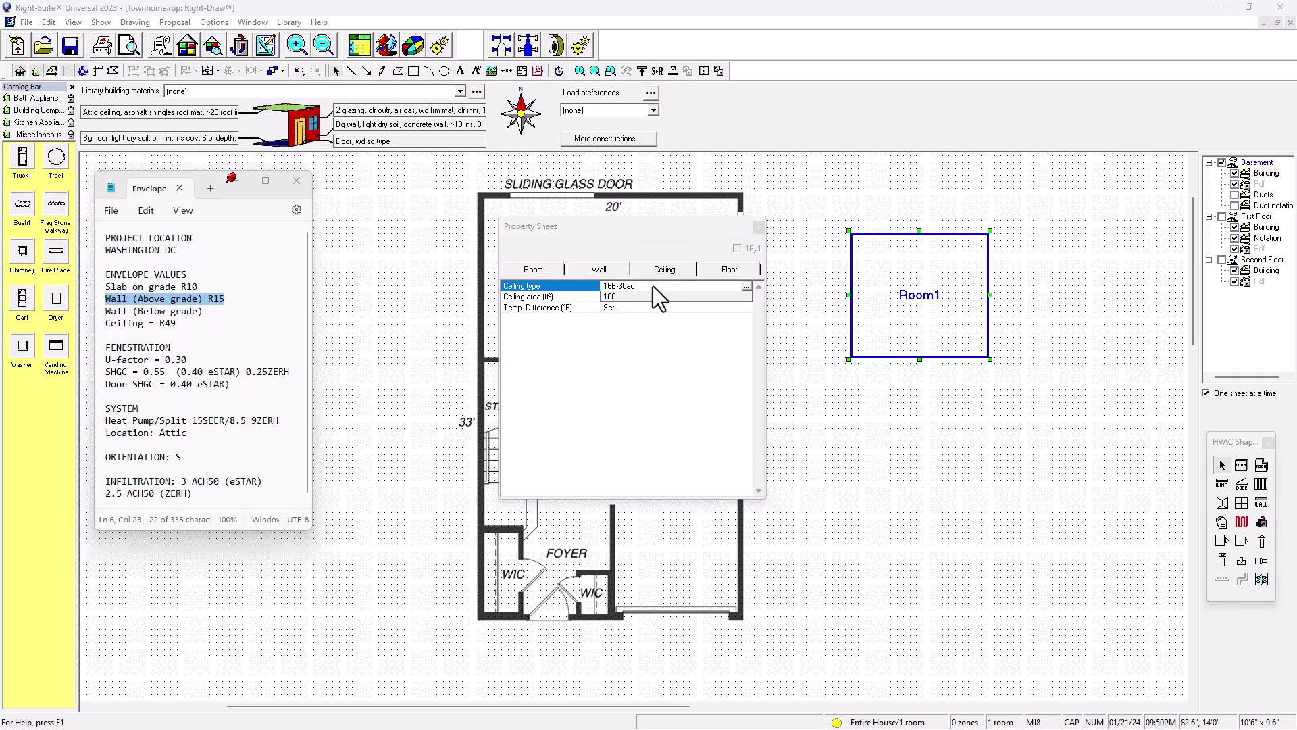
{"action": "left_click", "coordinate": [628, 185]}
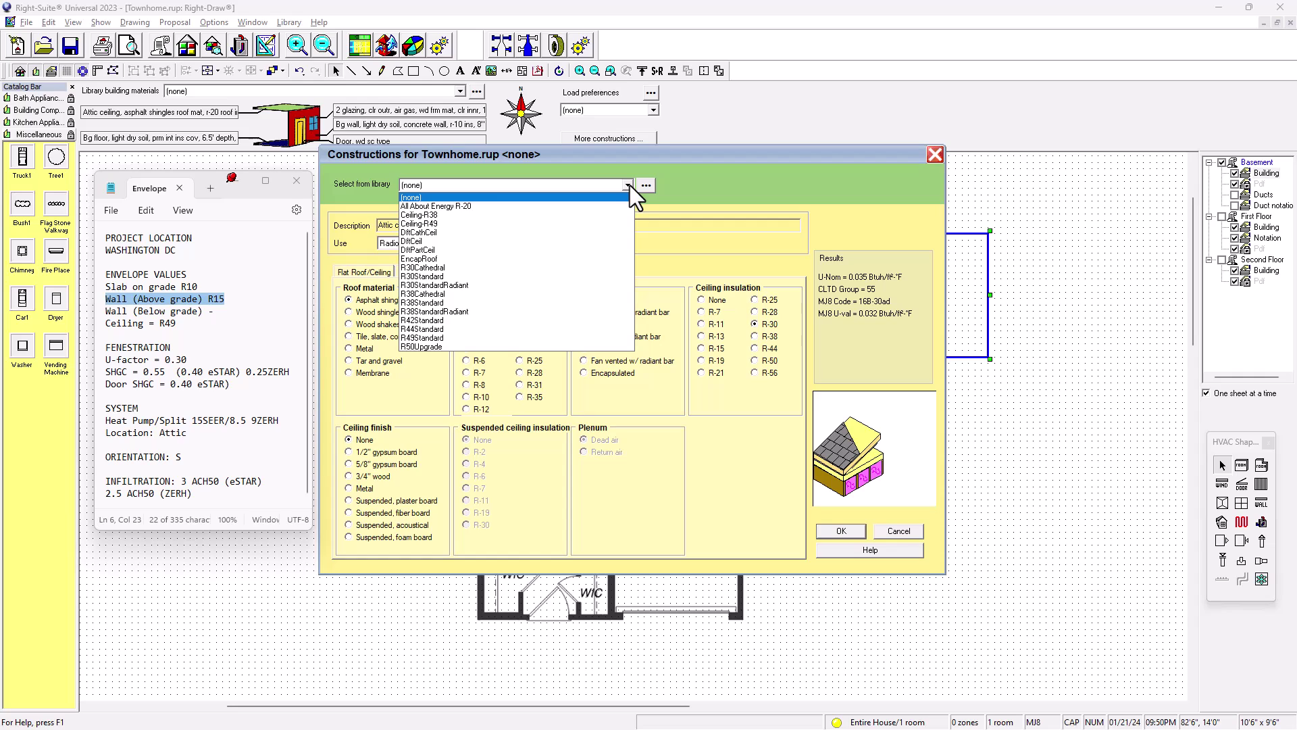
{"action": "left_click", "coordinate": [418, 224]}
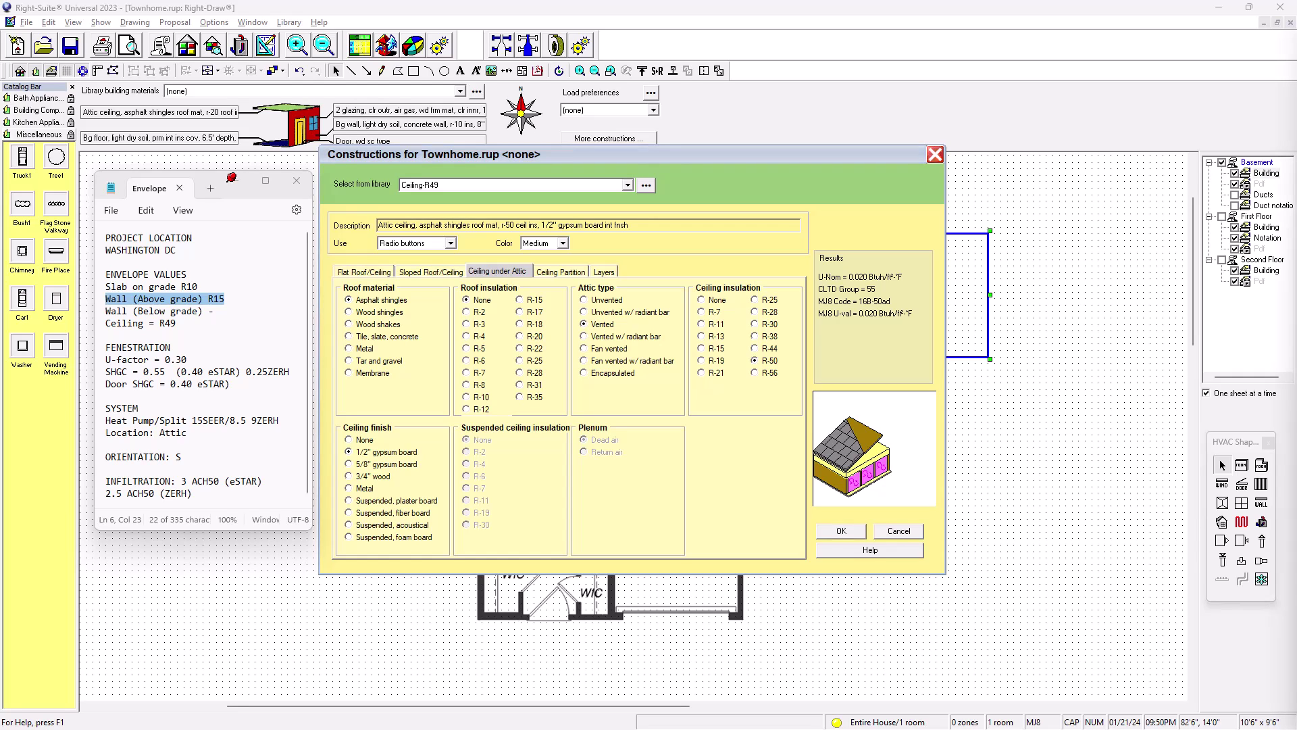
Switch to the web browser, clear the envelope notes from in front of it, and search the web for "INSULATION INSTITUTE".
{"action": "left_click_drag", "start_coordinate": [1177, 279], "coordinate": [419, 74]}
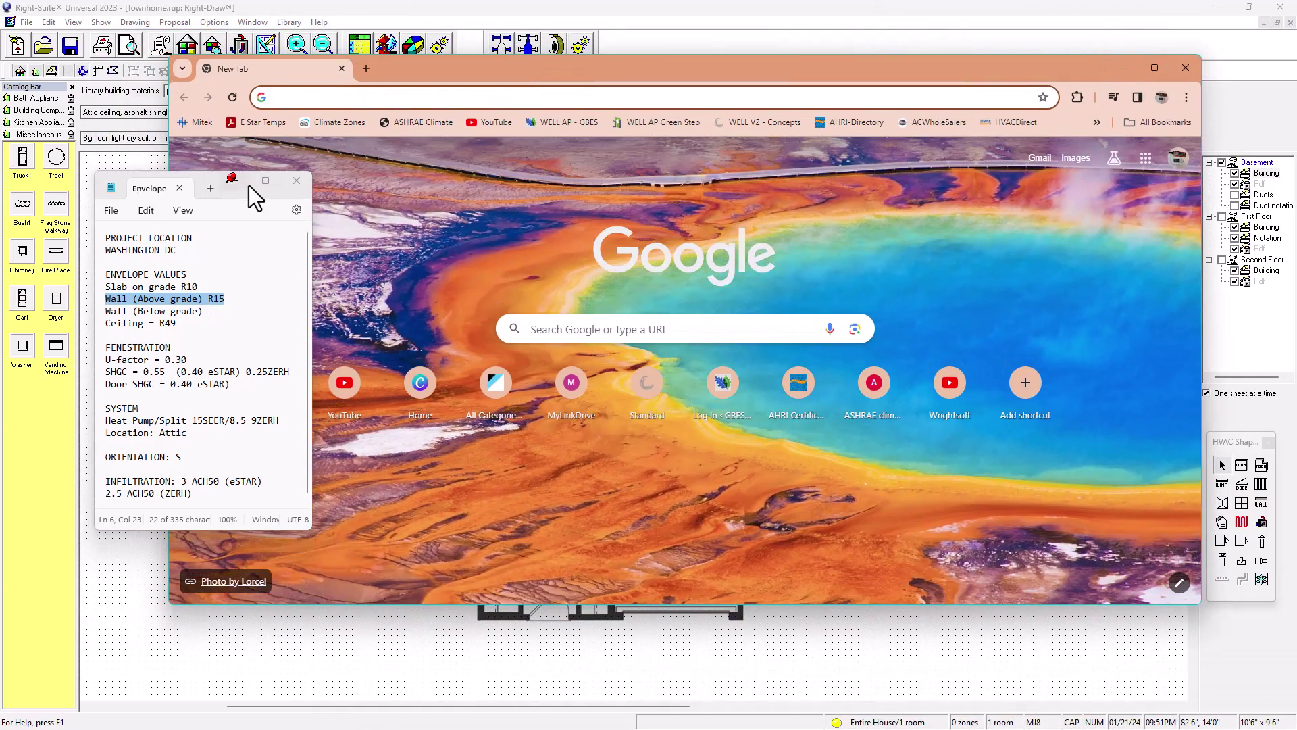
{"action": "left_click_drag", "start_coordinate": [253, 187], "coordinate": [1, 203]}
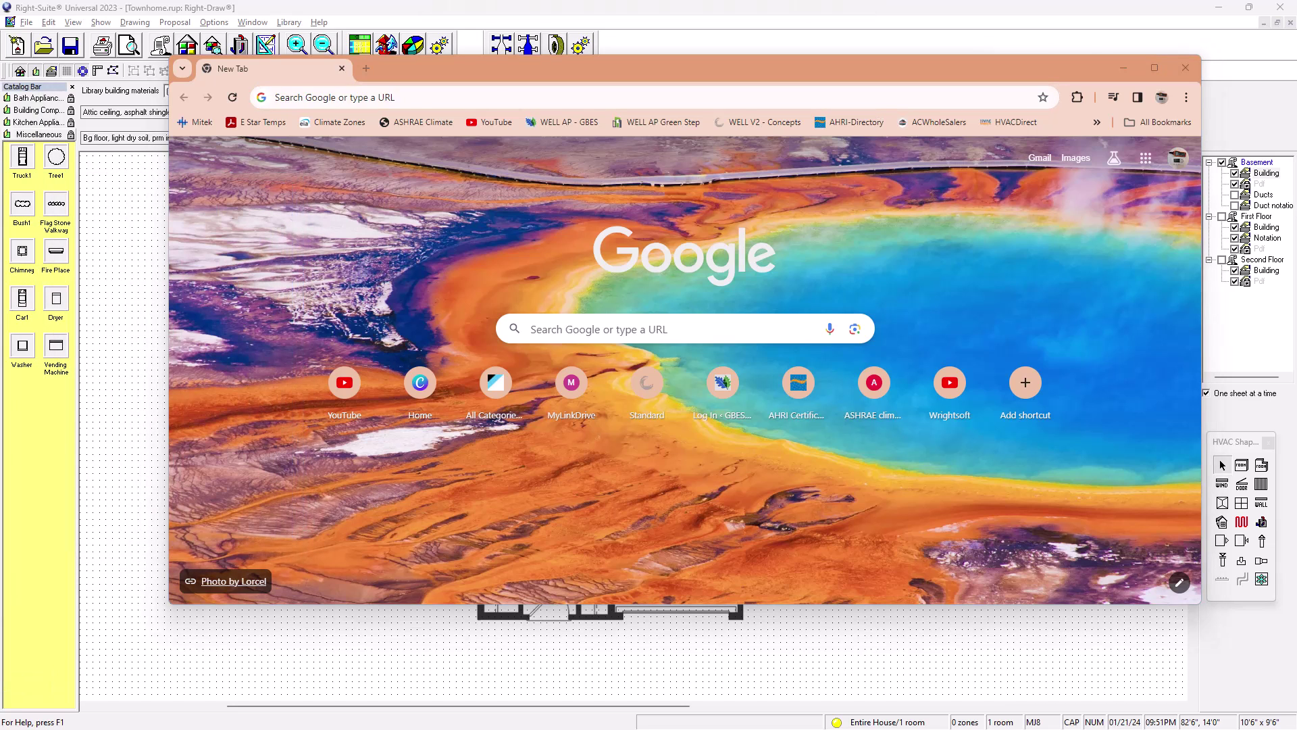
{"action": "left_click", "coordinate": [433, 97]}
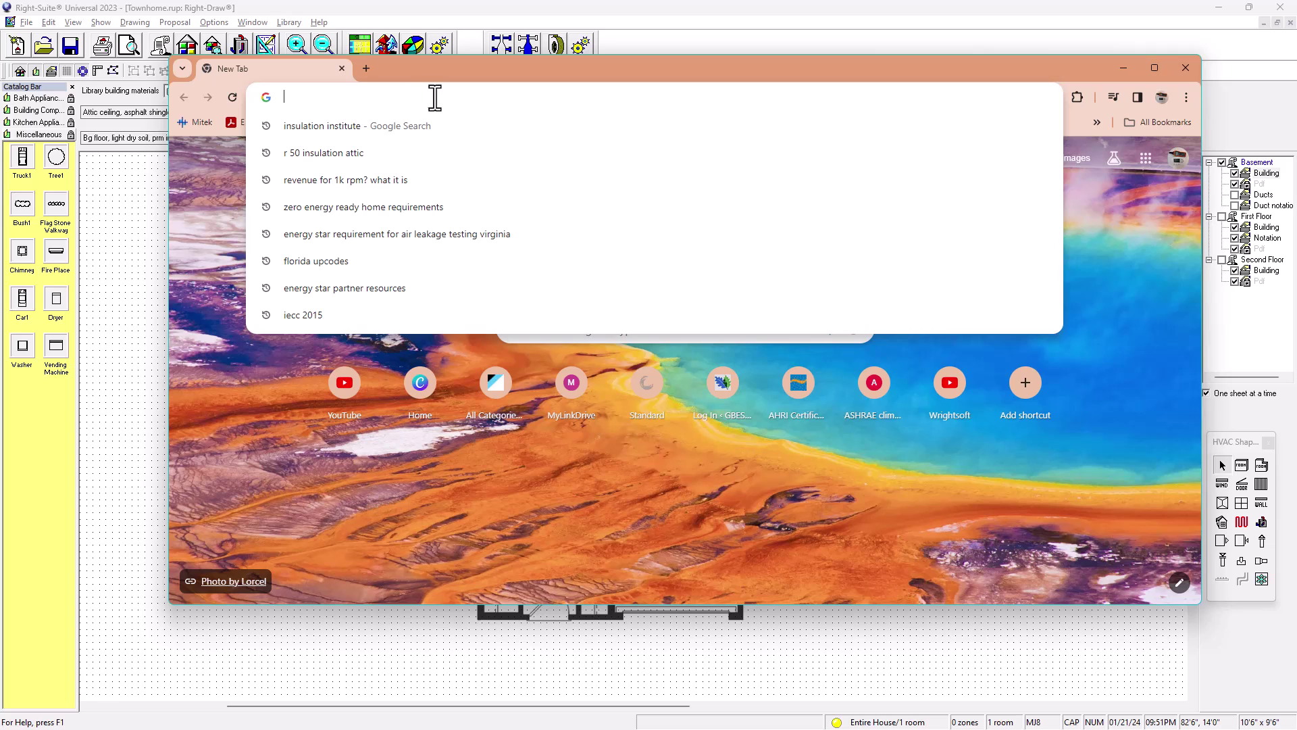
{"action": "type", "text": "INSULATION"}
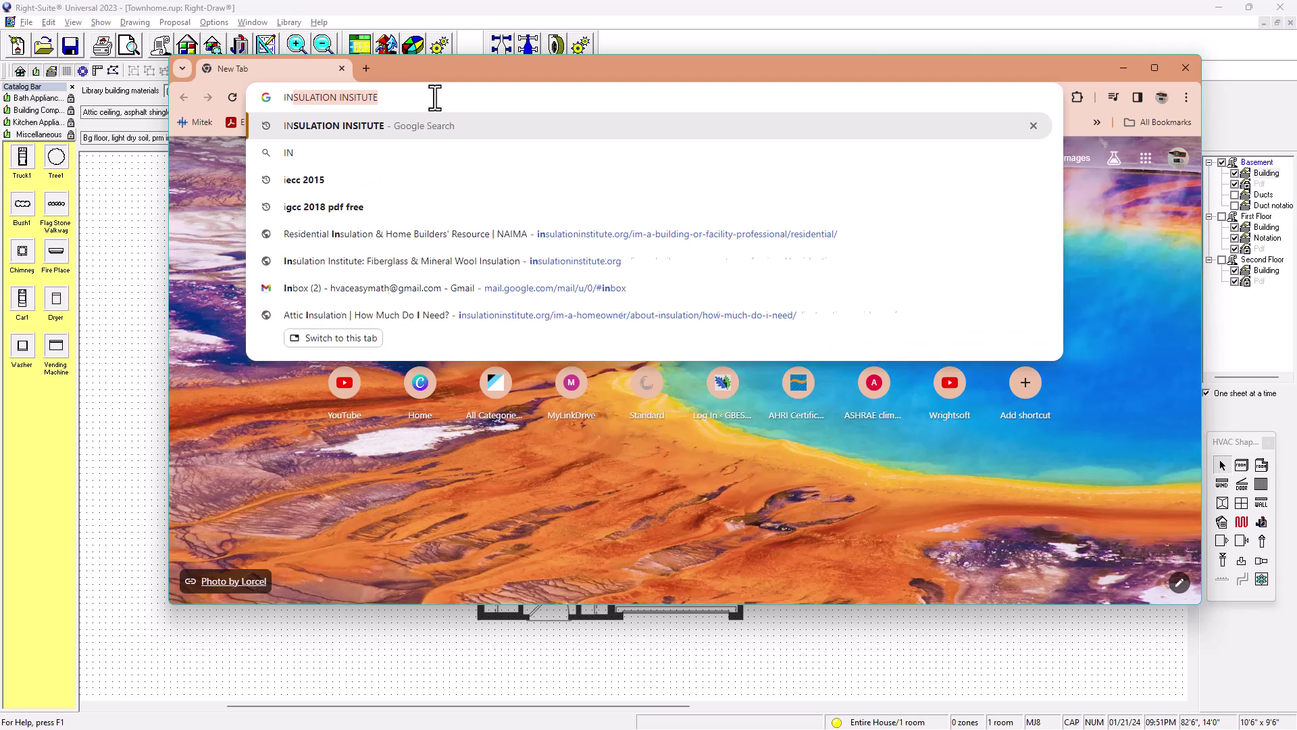
{"action": "type", "text": " INSTITUTE"}
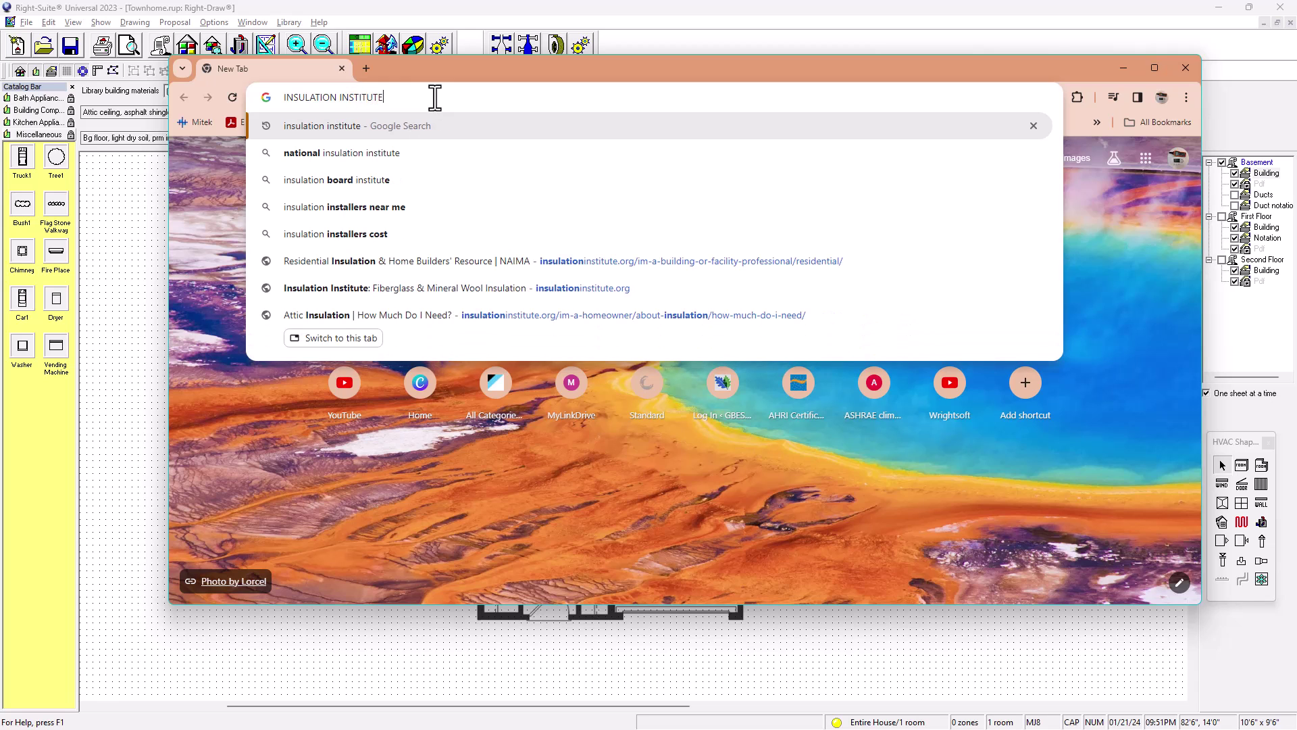
{"action": "key", "text": "Return"}
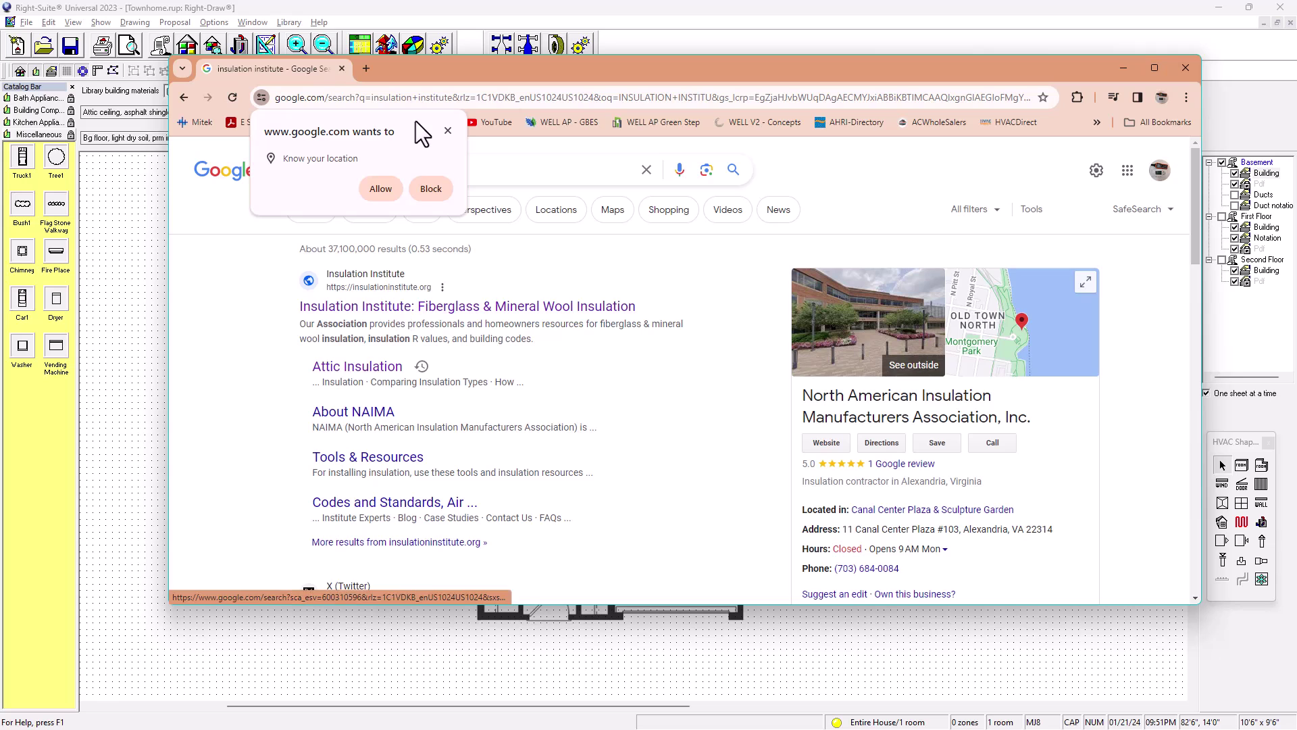
Dismiss the location request, open the Insulation Institute website from the search results, and make the browser window taller.
{"action": "left_click", "coordinate": [448, 130]}
{"action": "left_click", "coordinate": [376, 310]}
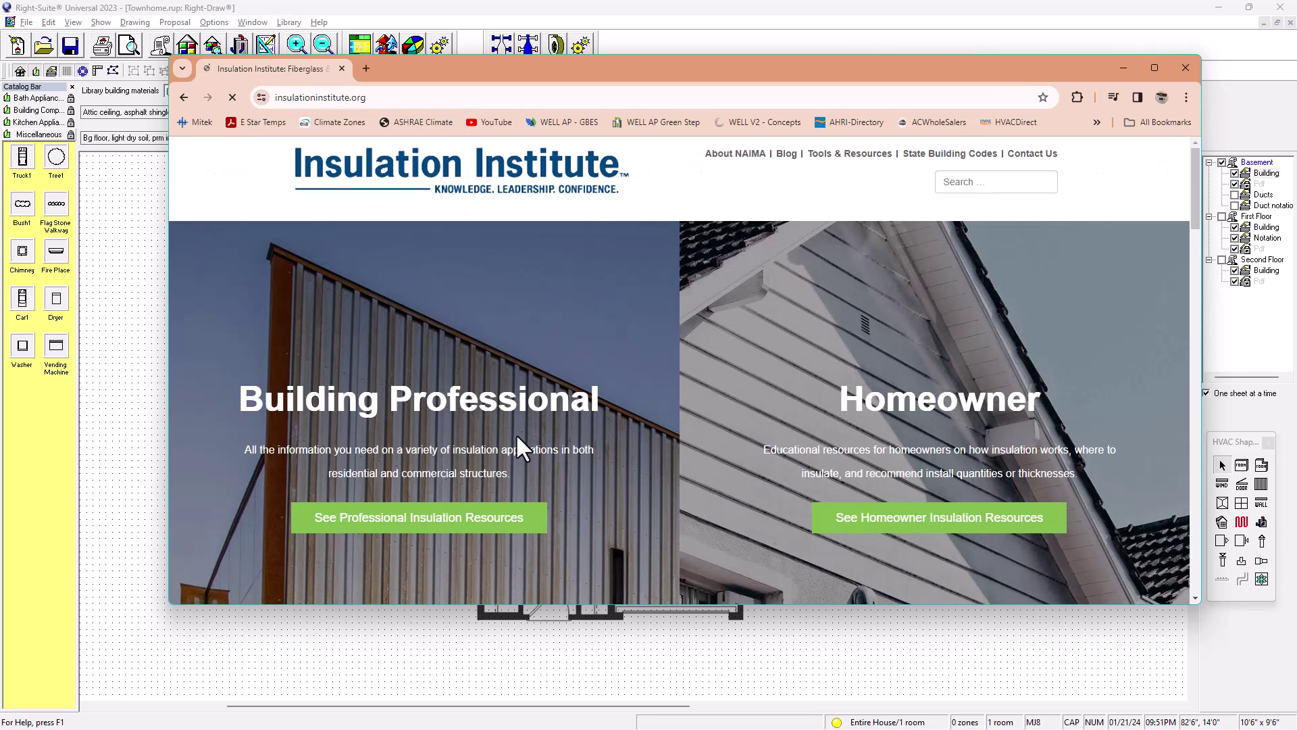
{"action": "left_click_drag", "start_coordinate": [606, 615], "coordinate": [611, 680]}
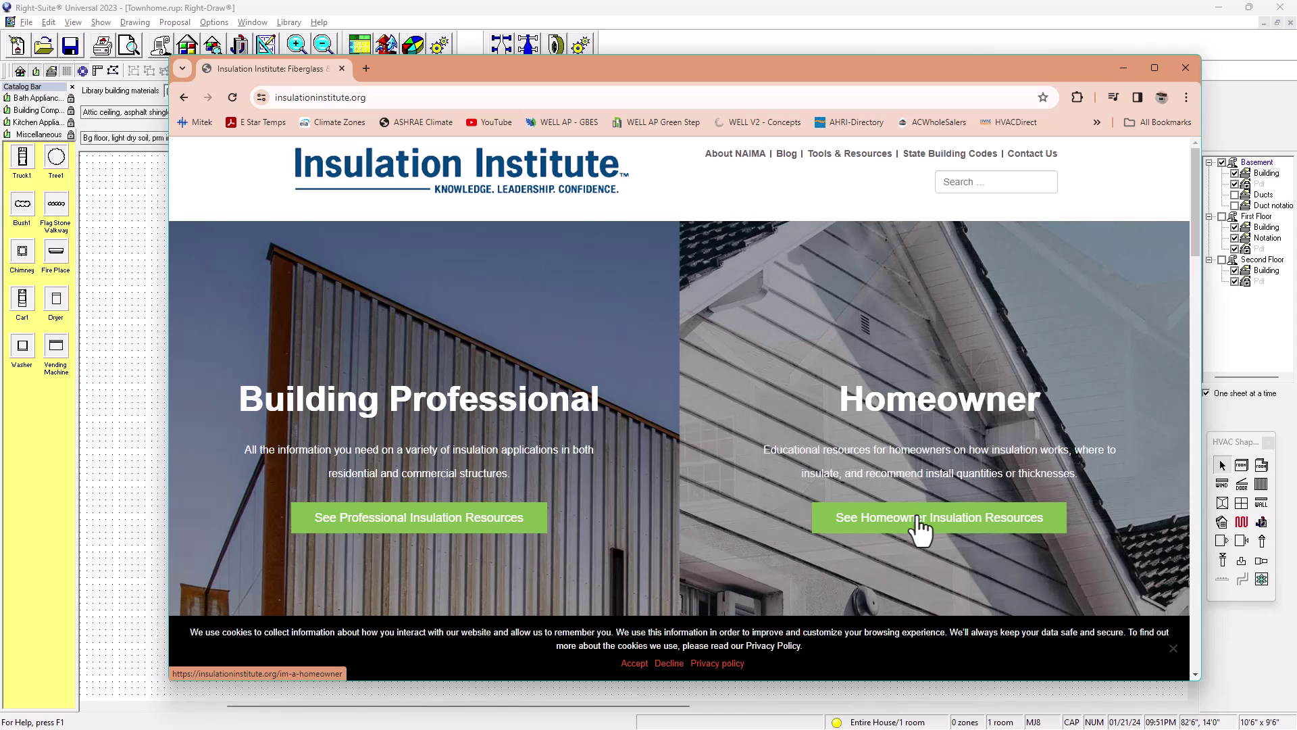
Open the "How Much Do I Need?" page in the homeowner insulation resources.
{"action": "left_click", "coordinate": [922, 521]}
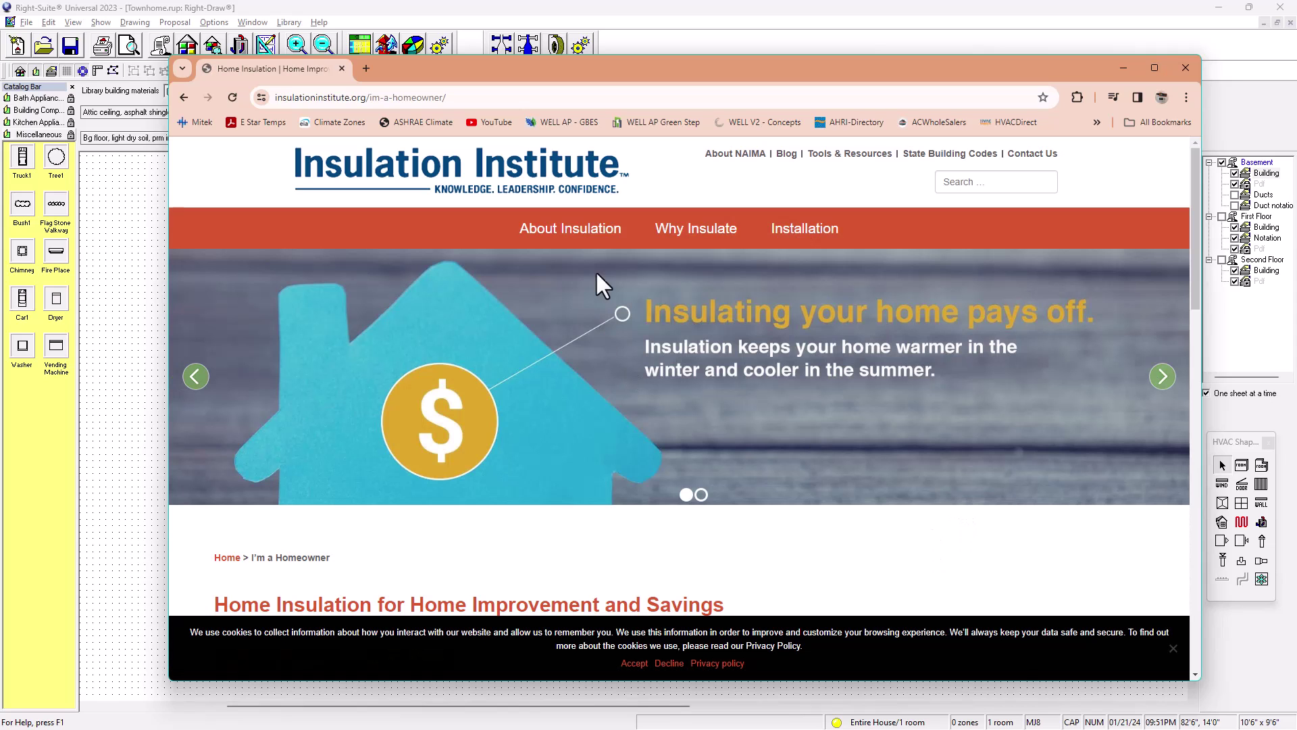
{"action": "mouse_move", "coordinate": [585, 230]}
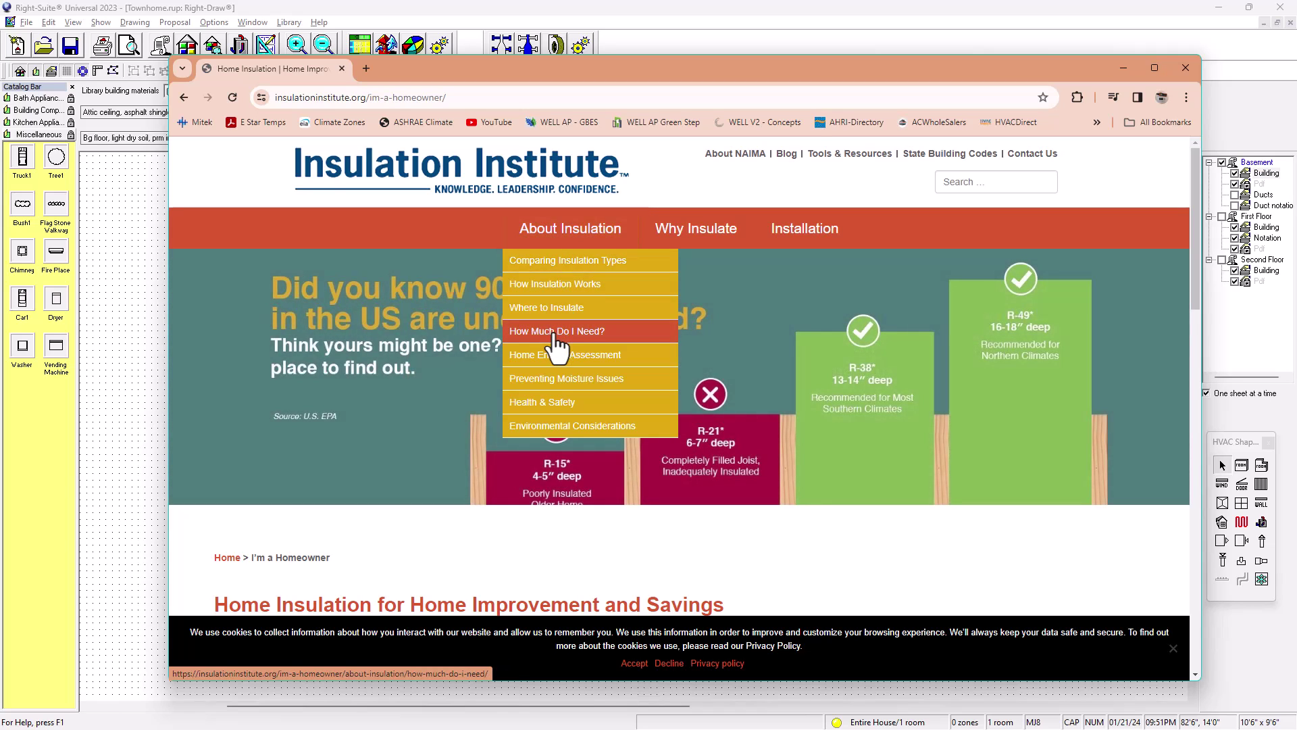
{"action": "left_click", "coordinate": [555, 333]}
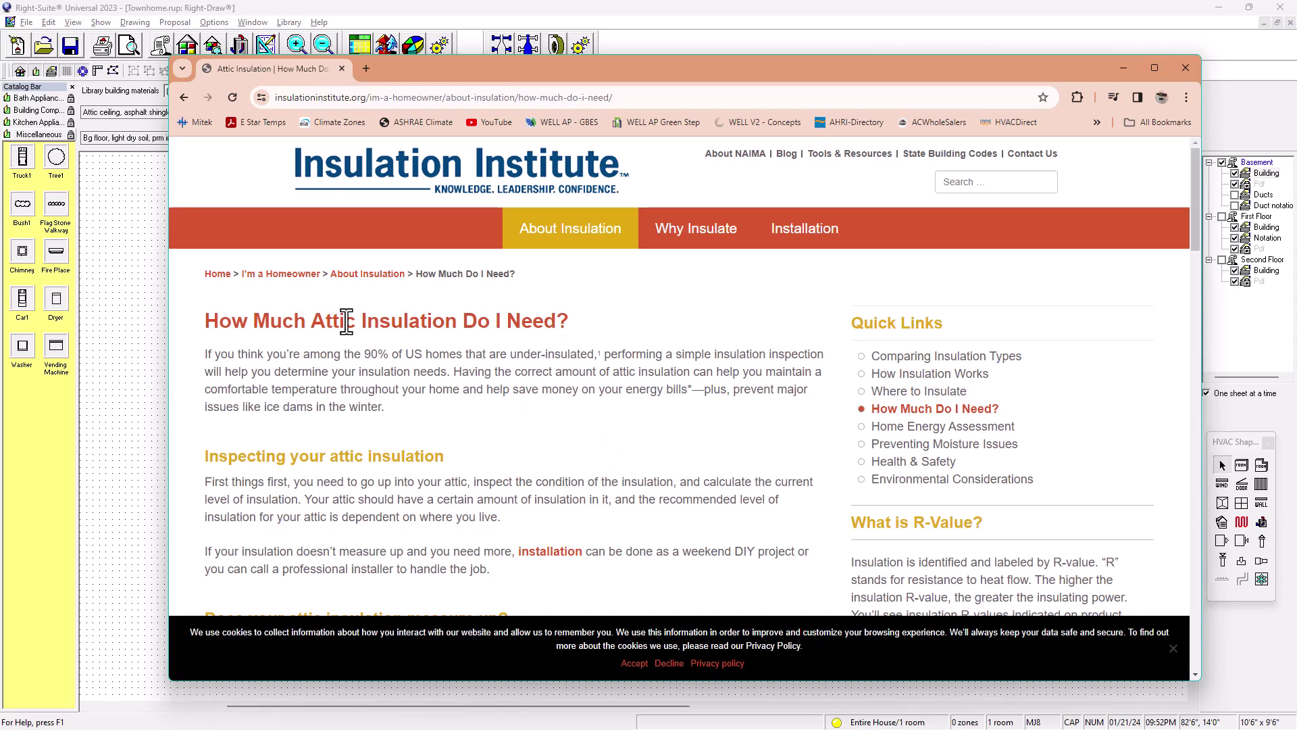
Examine the diagram comparing attic insulation depths from R-15 to R-49, accepting the site's cookies.
{"action": "scroll", "coordinate": [541, 362], "scroll_direction": "down", "scroll_amount": 2}
{"action": "scroll", "coordinate": [540, 365], "scroll_direction": "down", "scroll_amount": 2}
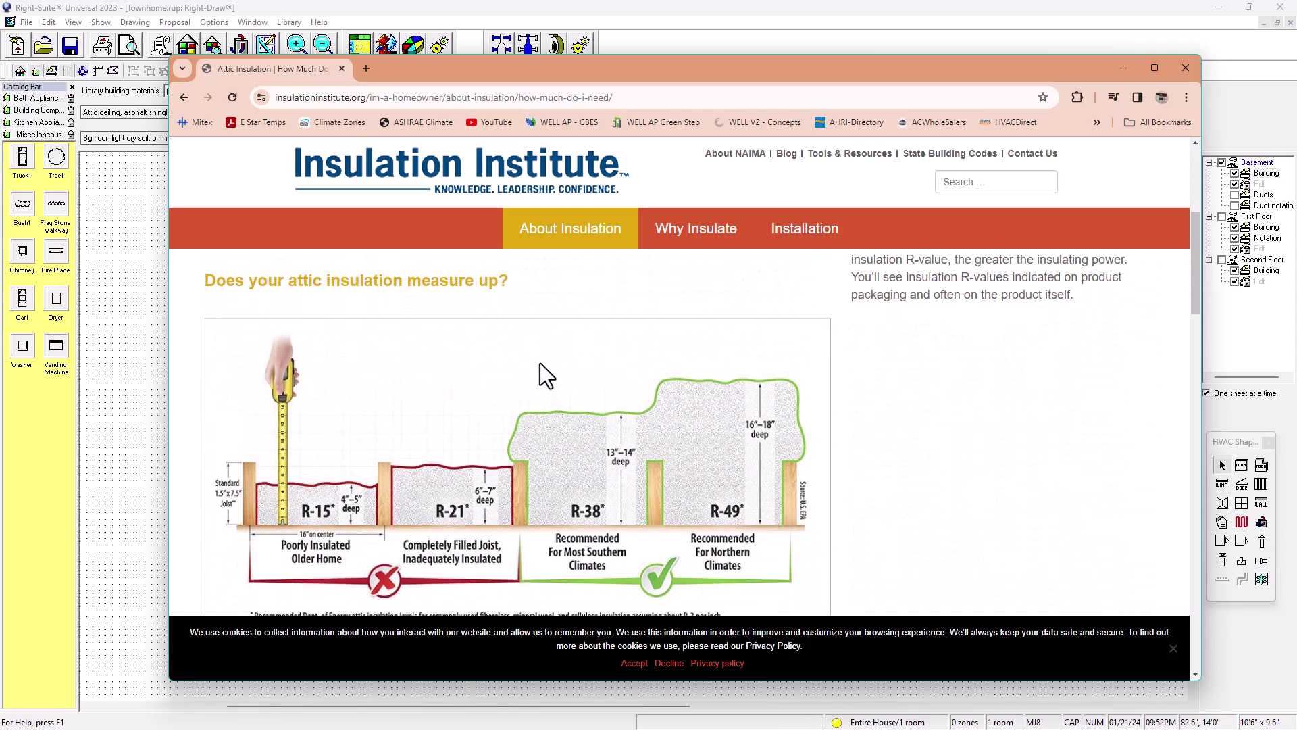
{"action": "scroll", "coordinate": [541, 365], "scroll_direction": "down", "scroll_amount": 1}
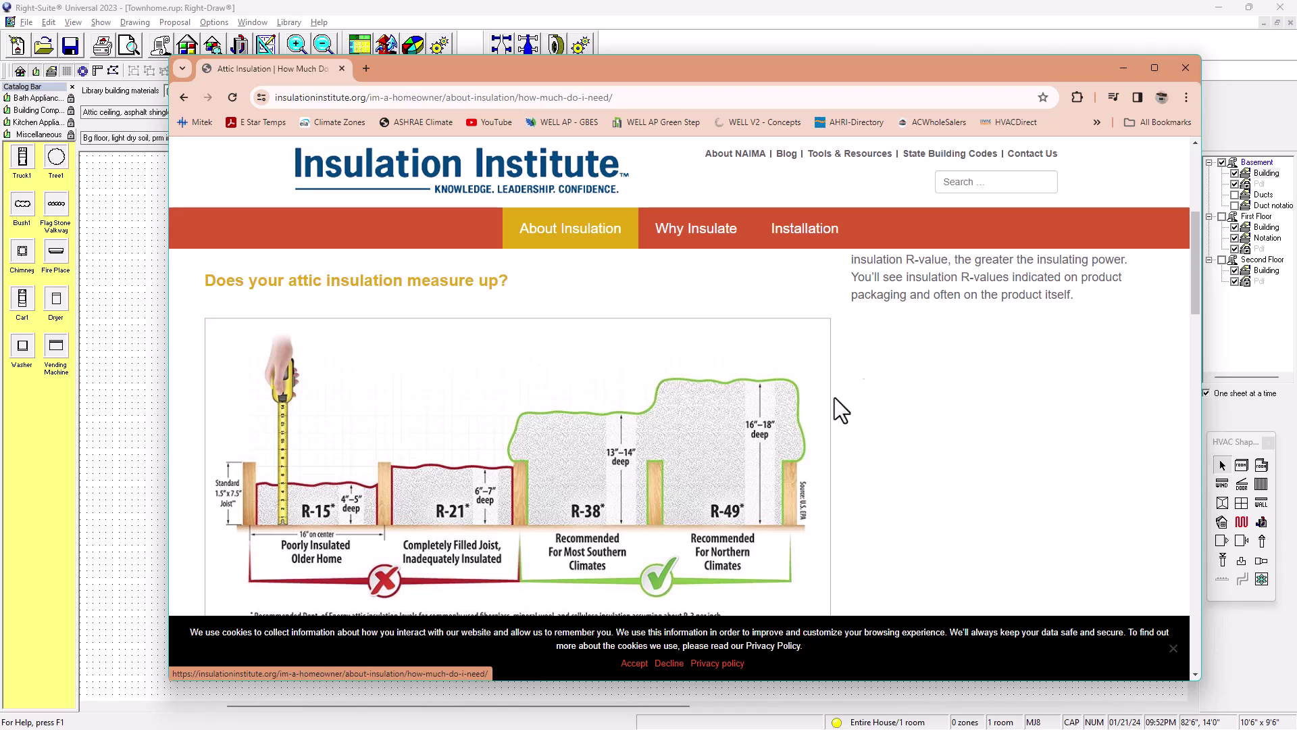
{"action": "left_click", "coordinate": [635, 664]}
{"action": "scroll", "coordinate": [617, 553], "scroll_direction": "down", "scroll_amount": 5}
{"action": "scroll", "coordinate": [617, 553], "scroll_direction": "up", "scroll_amount": 2}
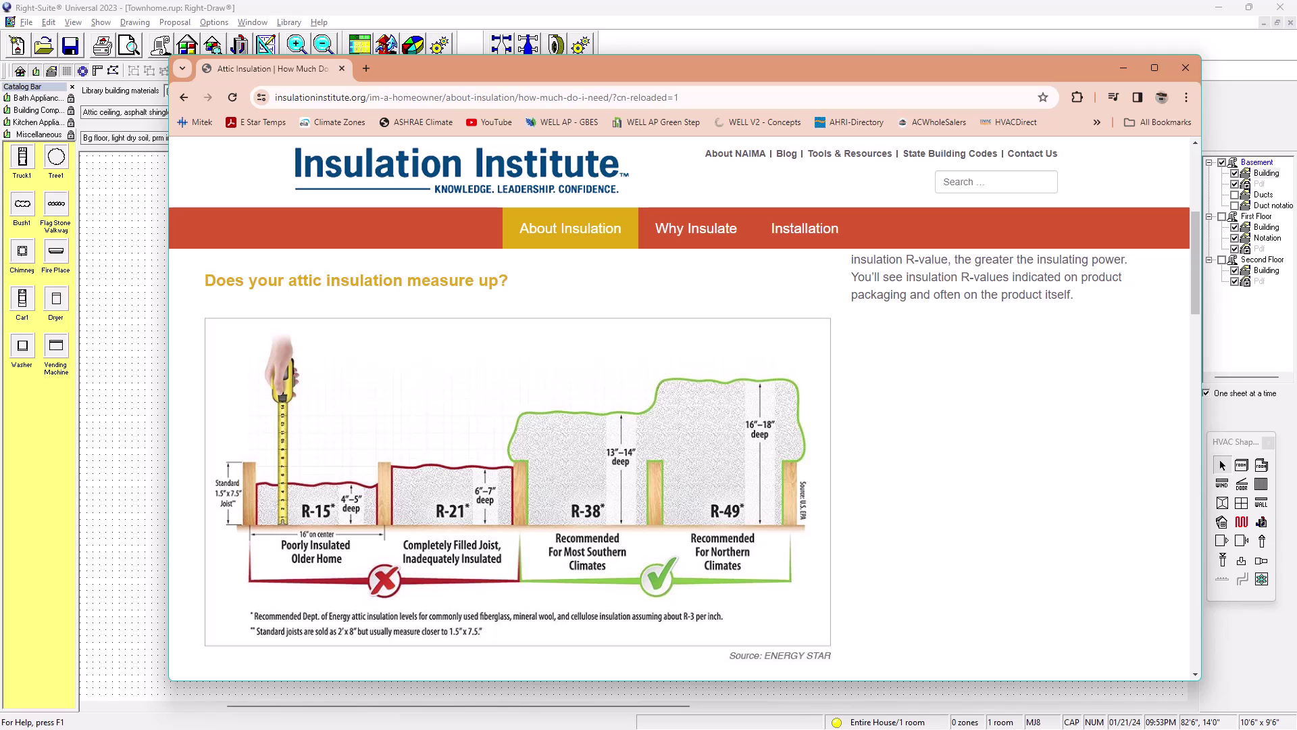
Check the ceiling R-value in the Envelope notes against the attic insulation diagram, then move the notes off the page.
{"action": "key", "text": "alt+Tab"}
{"action": "left_click_drag", "start_coordinate": [62, 201], "coordinate": [119, 204]}
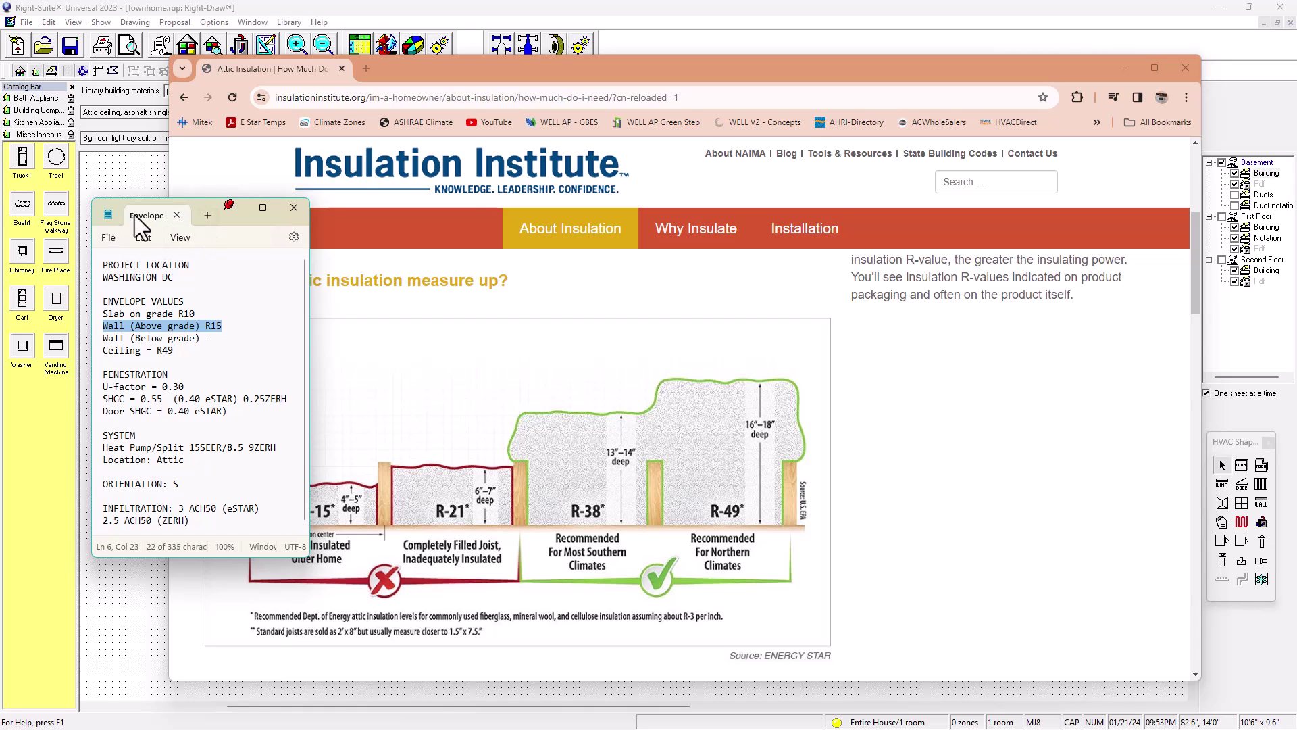
{"action": "left_click_drag", "start_coordinate": [116, 204], "coordinate": [0, 230]}
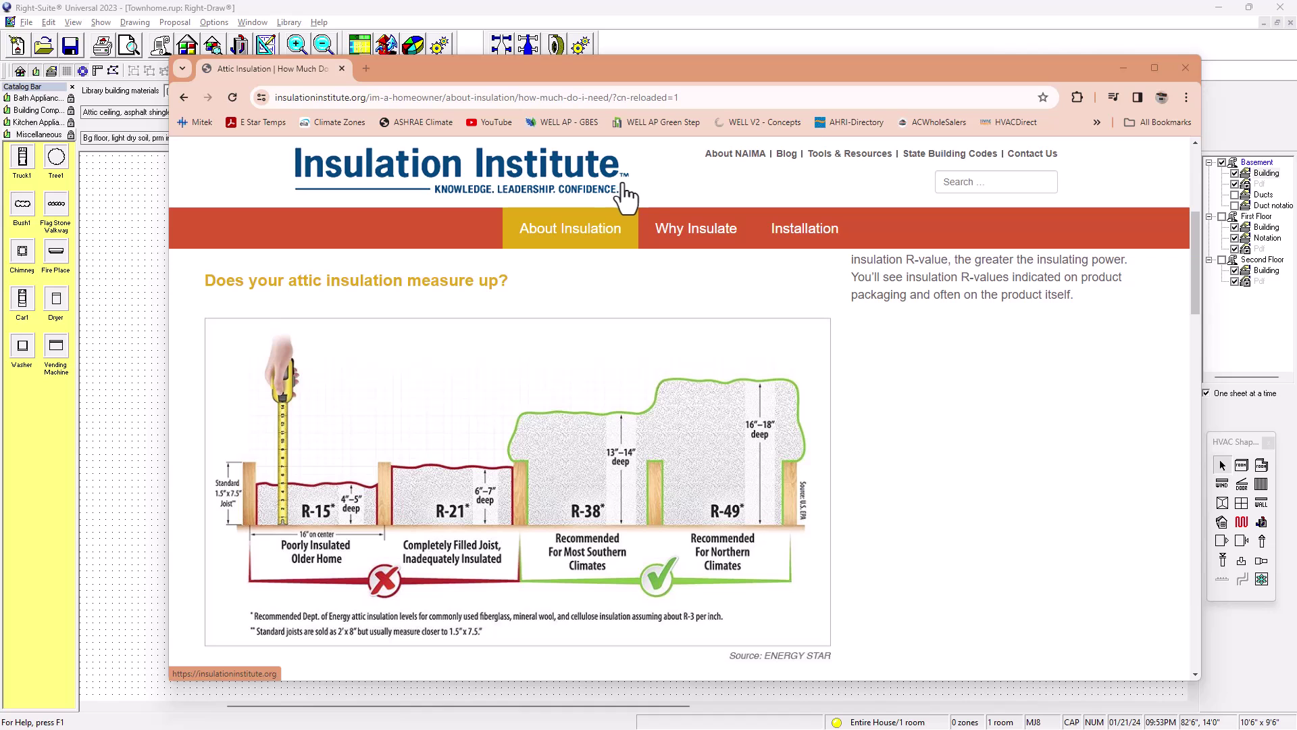
Return to the Insulation Institute home page and accept the cookies.
{"action": "left_click", "coordinate": [185, 98]}
{"action": "left_click", "coordinate": [186, 97]}
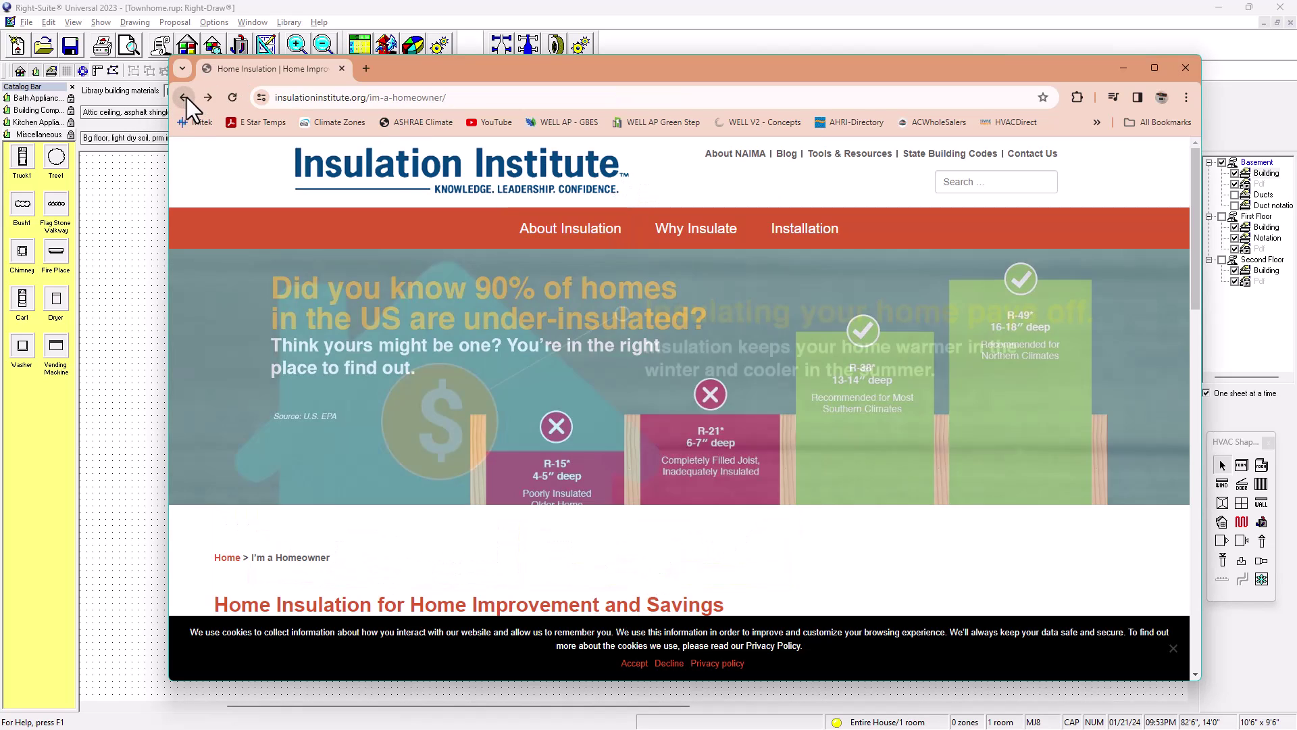
{"action": "left_click", "coordinate": [186, 97]}
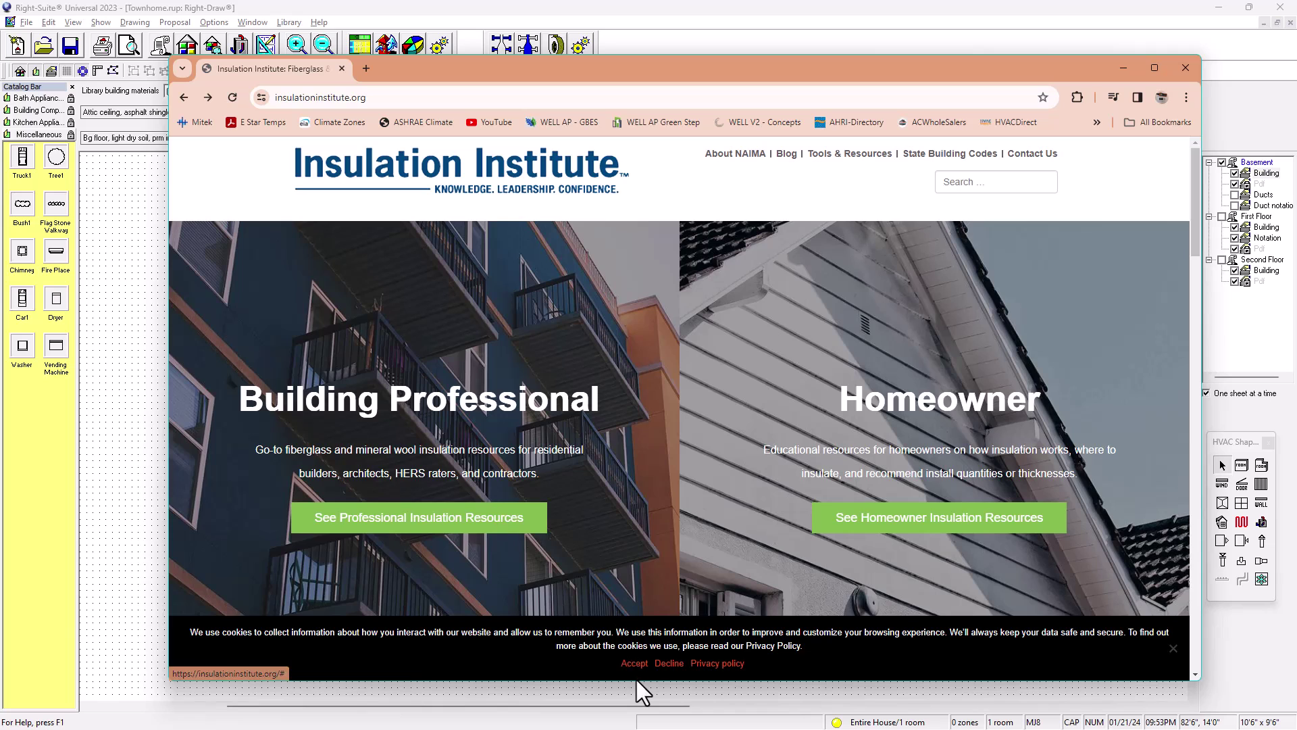
{"action": "left_click", "coordinate": [634, 663]}
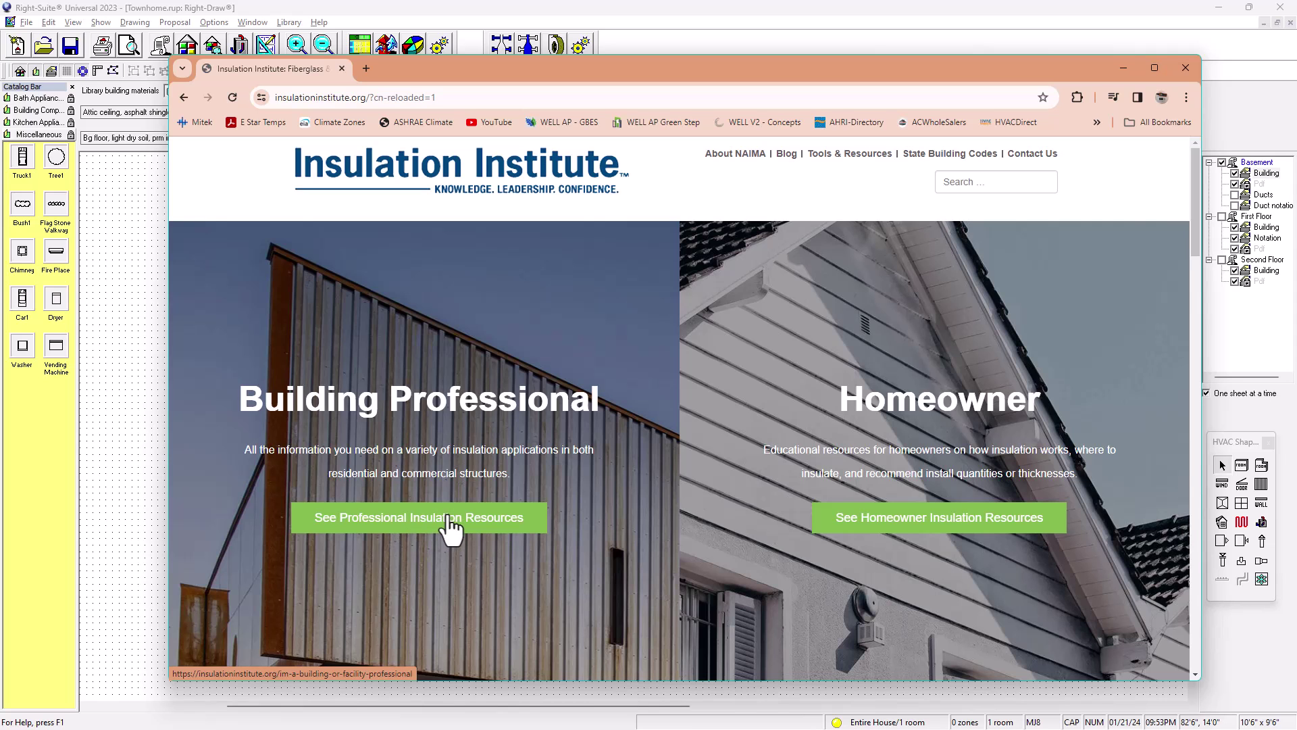
Open the residential codes and standards page in the building professional insulation resources.
{"action": "scroll", "coordinate": [660, 426], "scroll_direction": "down", "scroll_amount": 1}
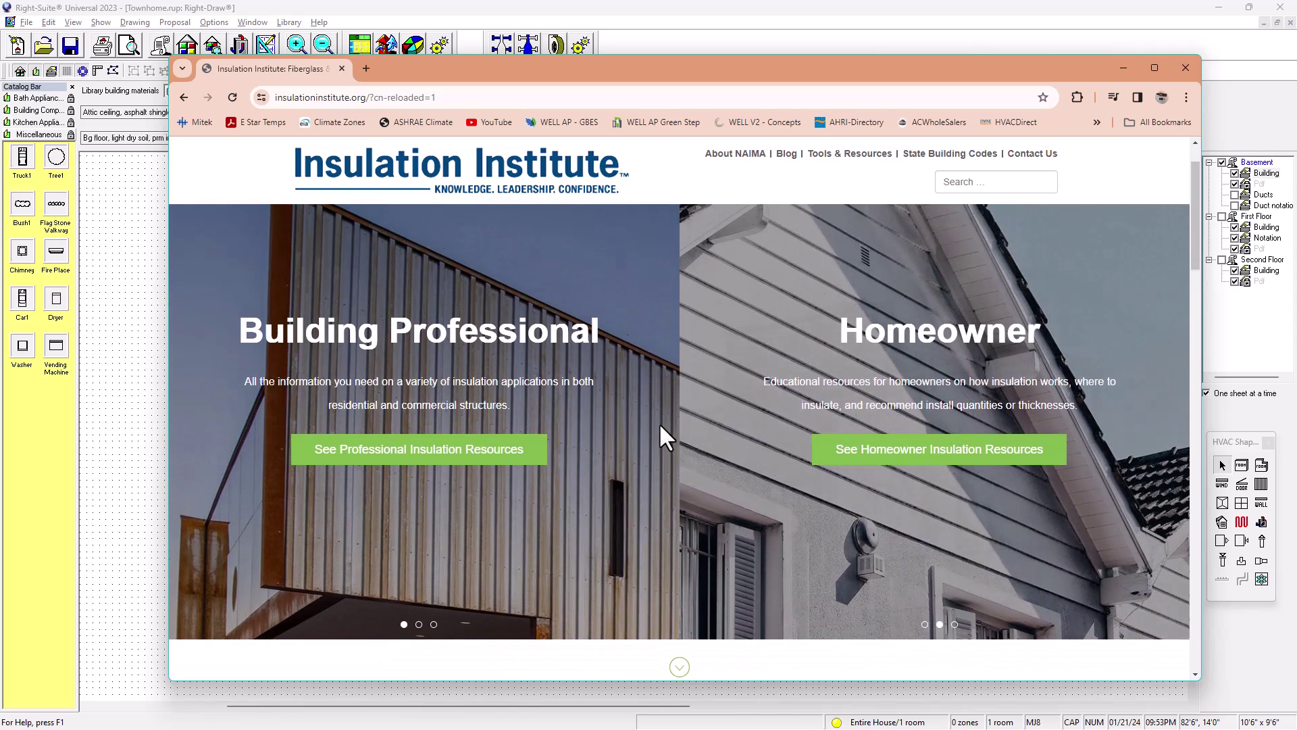
{"action": "left_click", "coordinate": [451, 452]}
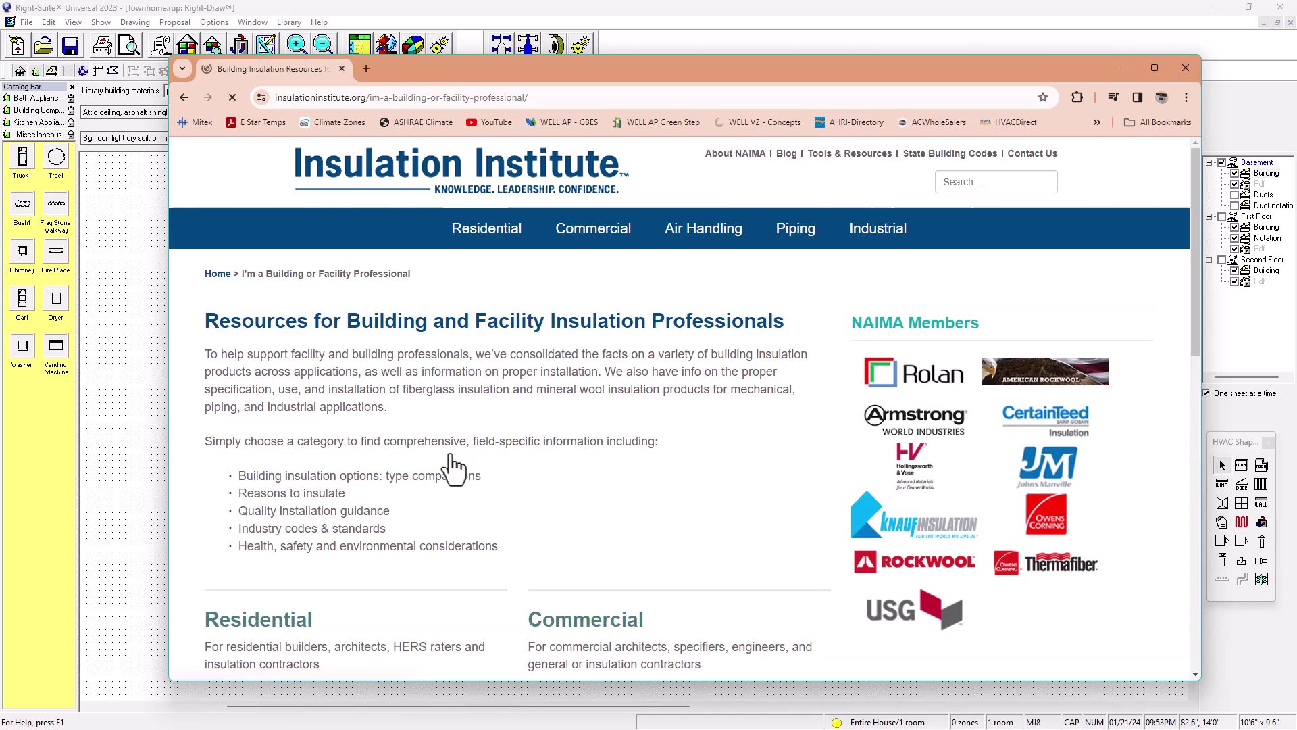
{"action": "scroll", "coordinate": [450, 456], "scroll_direction": "down", "scroll_amount": 2}
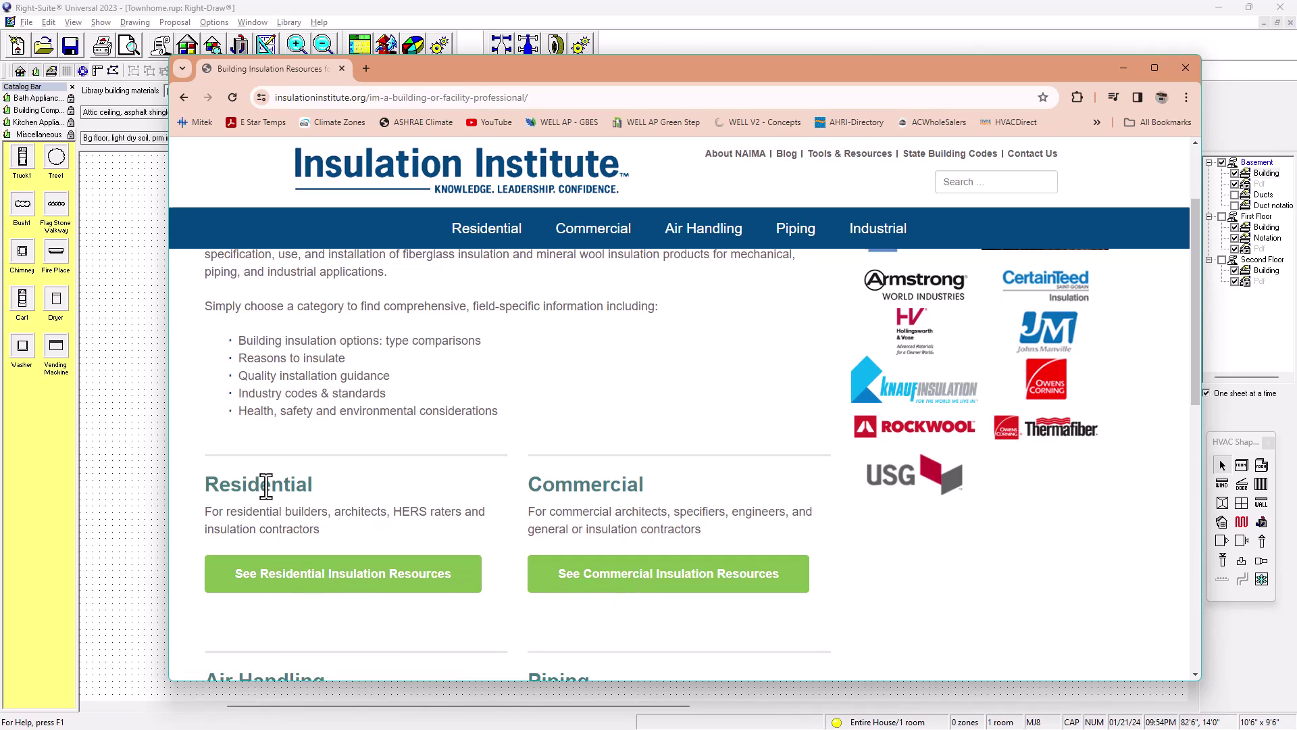
{"action": "left_click", "coordinate": [342, 591]}
{"action": "scroll", "coordinate": [582, 531], "scroll_direction": "down", "scroll_amount": 2}
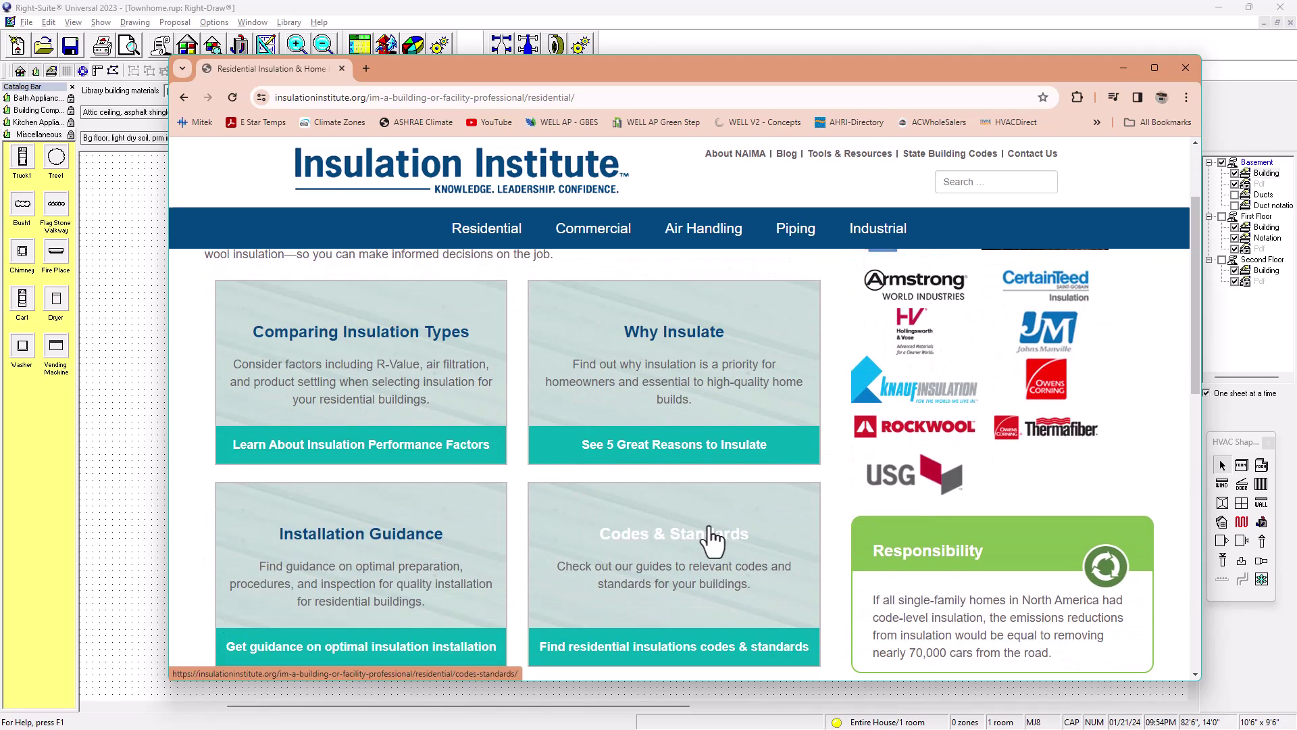
{"action": "scroll", "coordinate": [721, 549], "scroll_direction": "down", "scroll_amount": 1}
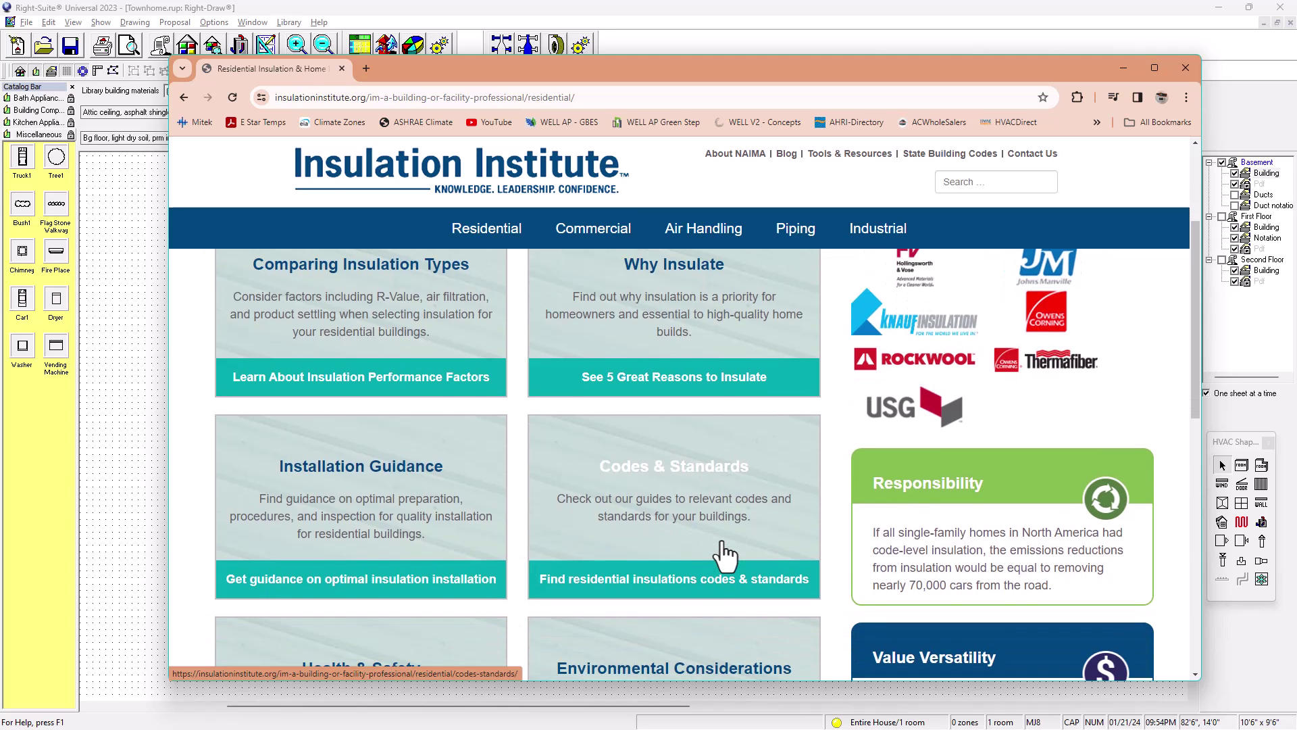
{"action": "left_click", "coordinate": [679, 582]}
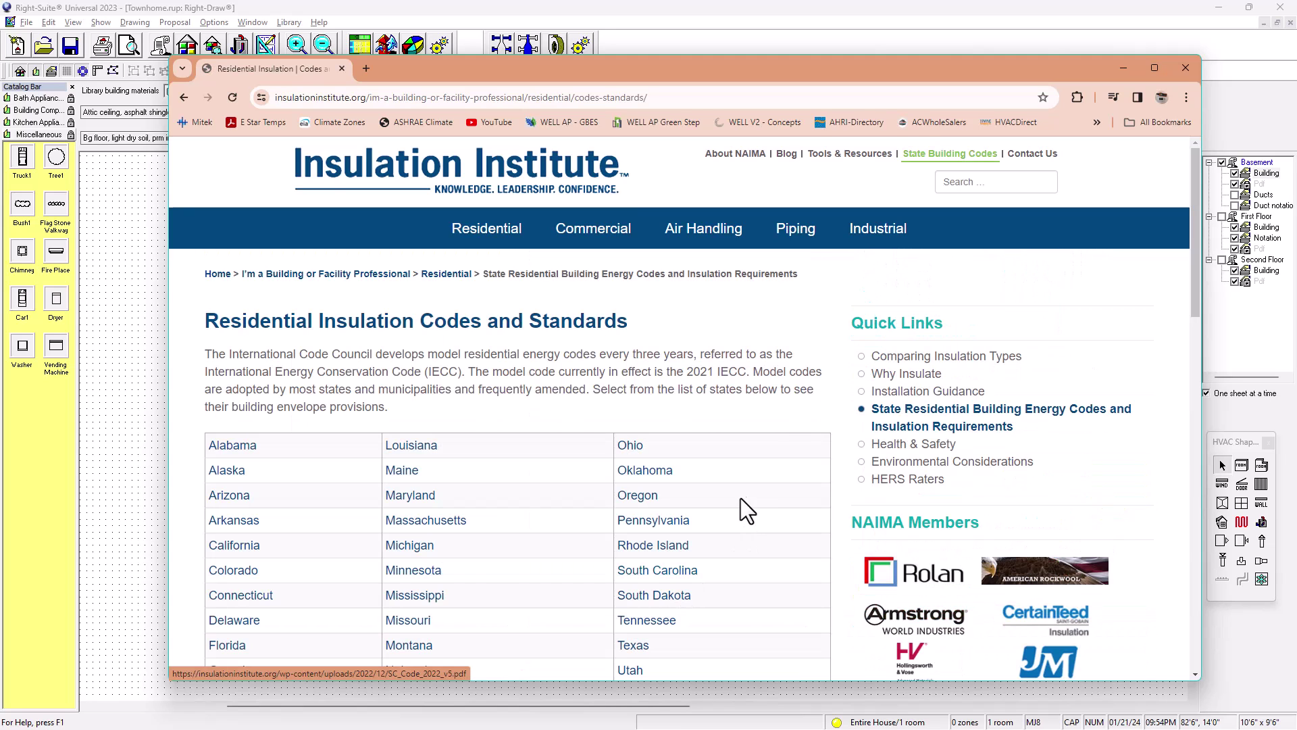
Find Virginia in the table of states and open its residential energy code summary.
{"action": "scroll", "coordinate": [774, 412], "scroll_direction": "down", "scroll_amount": 1}
{"action": "scroll", "coordinate": [774, 412], "scroll_direction": "up", "scroll_amount": 1}
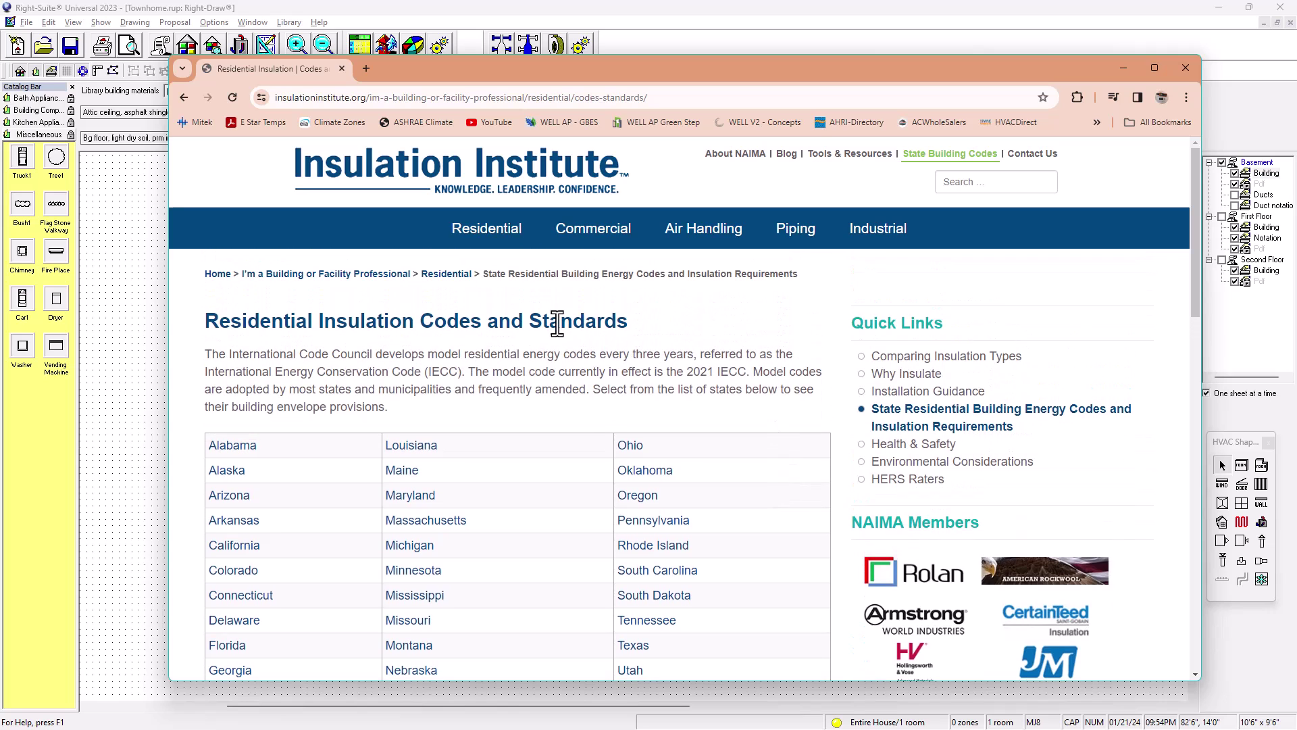
{"action": "scroll", "coordinate": [668, 422], "scroll_direction": "down", "scroll_amount": 1}
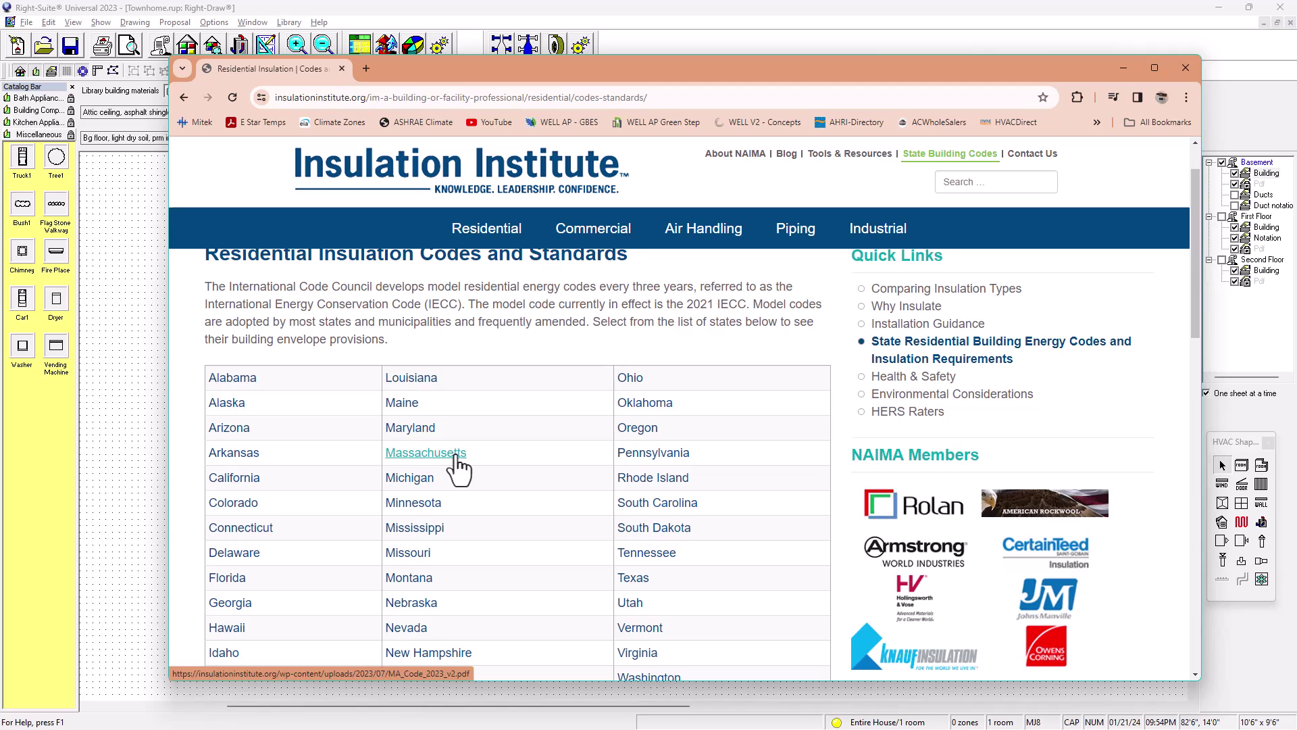
{"action": "scroll", "coordinate": [473, 473], "scroll_direction": "down", "scroll_amount": 1}
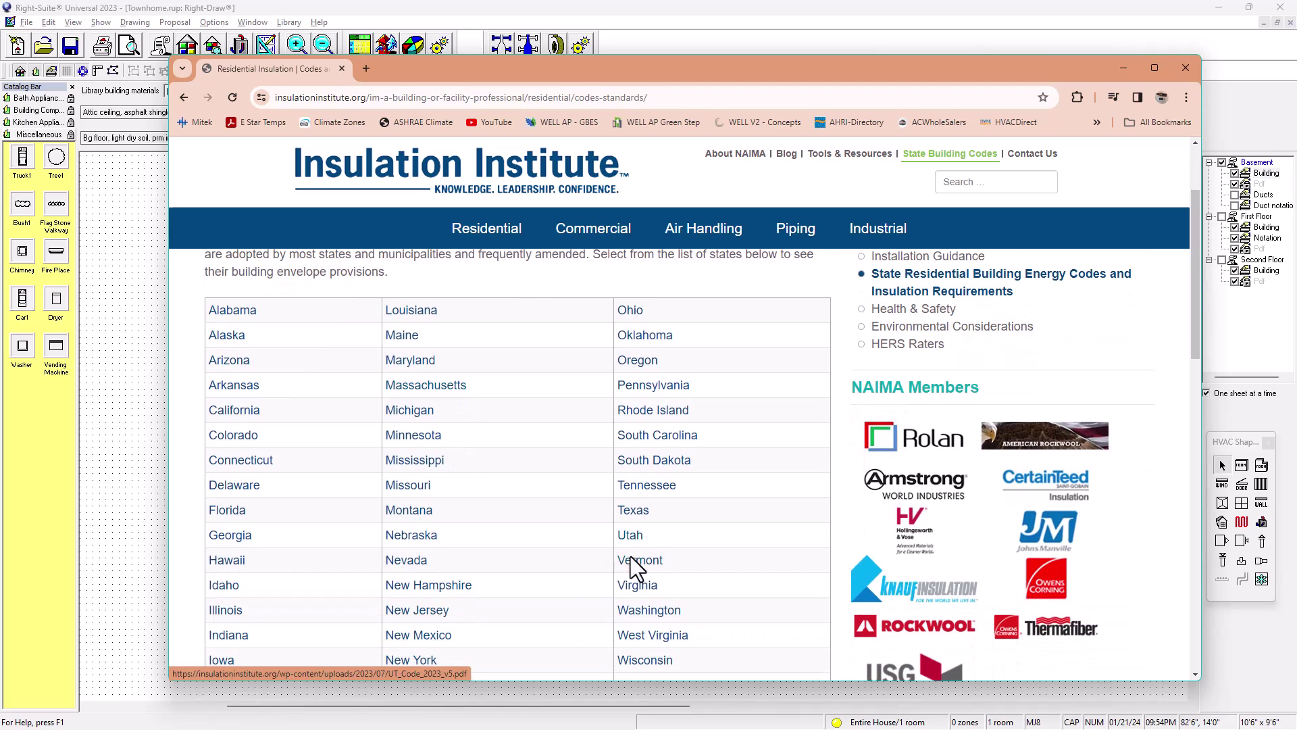
{"action": "left_click", "coordinate": [647, 604]}
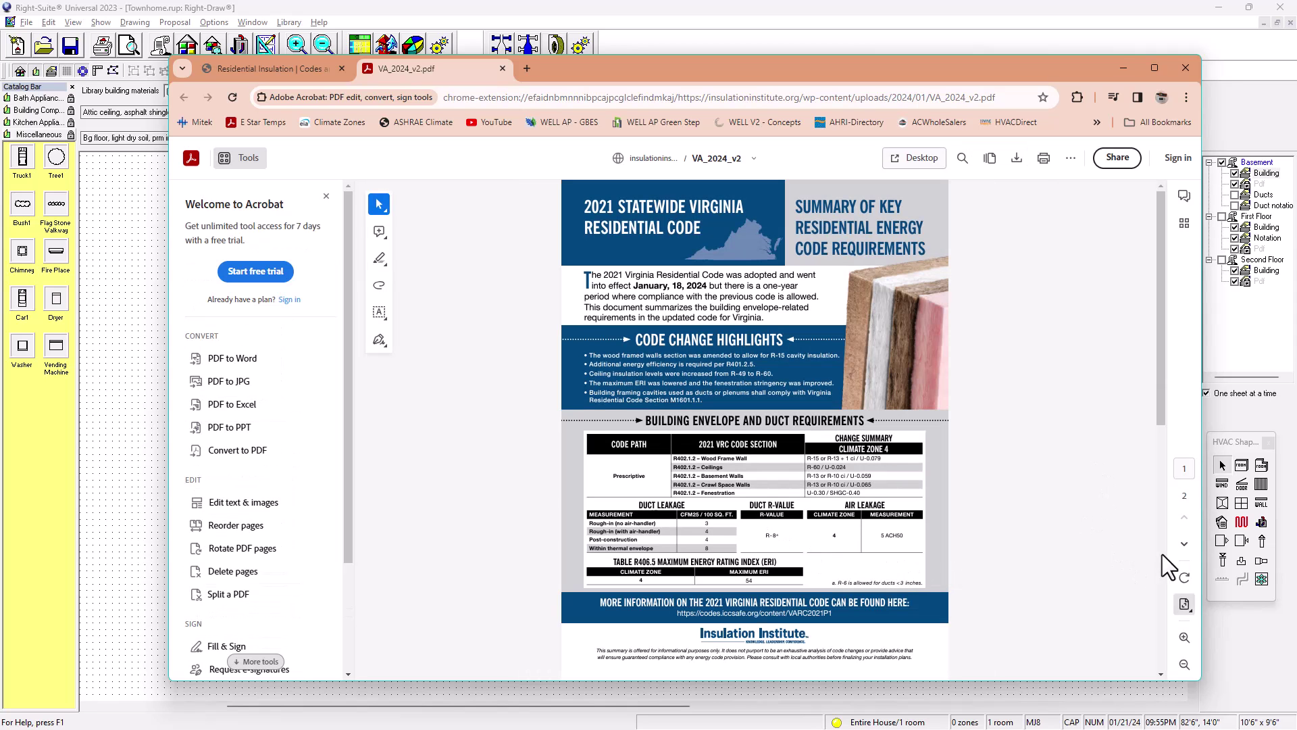
Enlarge the Virginia code PDF and examine its climate zone 4 envelope, duct and air leakage requirements and the resources page.
{"action": "left_click", "coordinate": [1183, 637]}
{"action": "left_click", "coordinate": [1183, 638]}
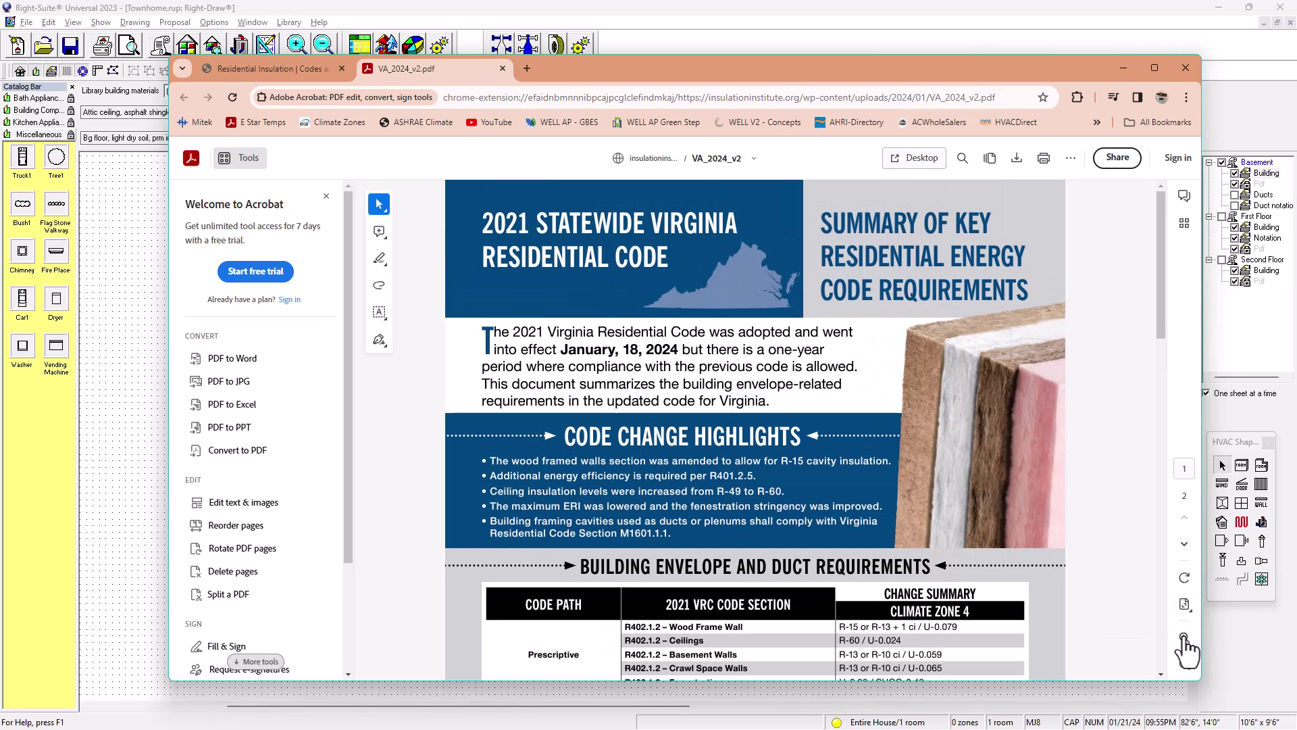
{"action": "scroll", "coordinate": [874, 576], "scroll_direction": "down", "scroll_amount": 4}
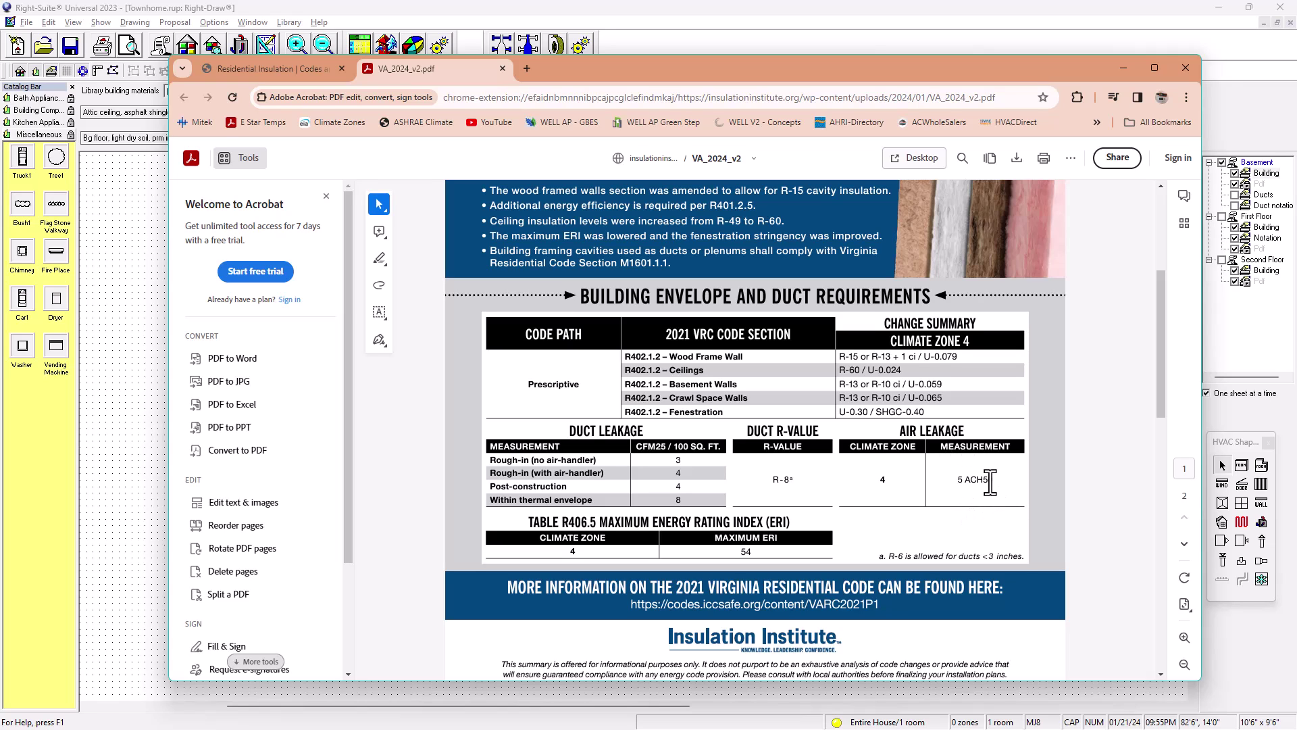
{"action": "scroll", "coordinate": [975, 464], "scroll_direction": "down", "scroll_amount": 2}
{"action": "scroll", "coordinate": [974, 462], "scroll_direction": "up", "scroll_amount": 5}
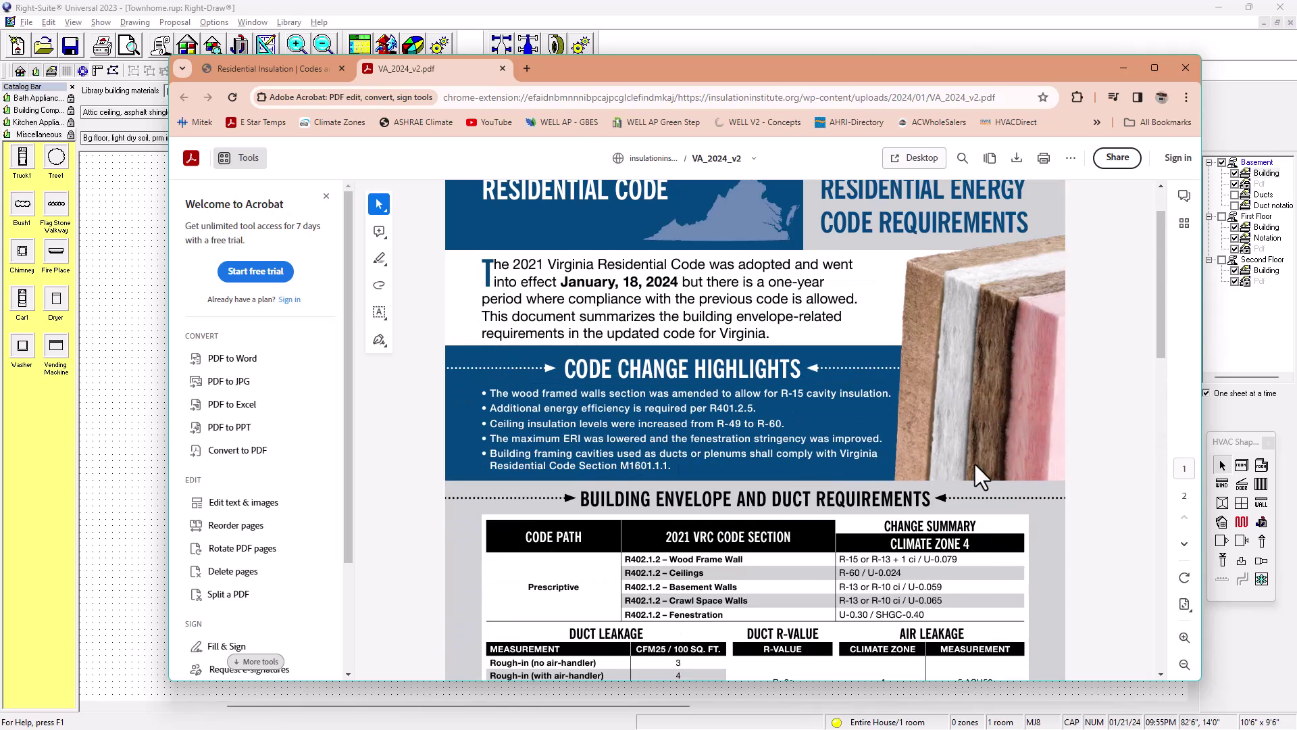
{"action": "scroll", "coordinate": [974, 461], "scroll_direction": "up", "scroll_amount": 1}
{"action": "scroll", "coordinate": [974, 460], "scroll_direction": "down", "scroll_amount": 6}
{"action": "scroll", "coordinate": [975, 465], "scroll_direction": "down", "scroll_amount": 8}
{"action": "scroll", "coordinate": [975, 464], "scroll_direction": "down", "scroll_amount": 1}
{"action": "scroll", "coordinate": [974, 463], "scroll_direction": "up", "scroll_amount": 6}
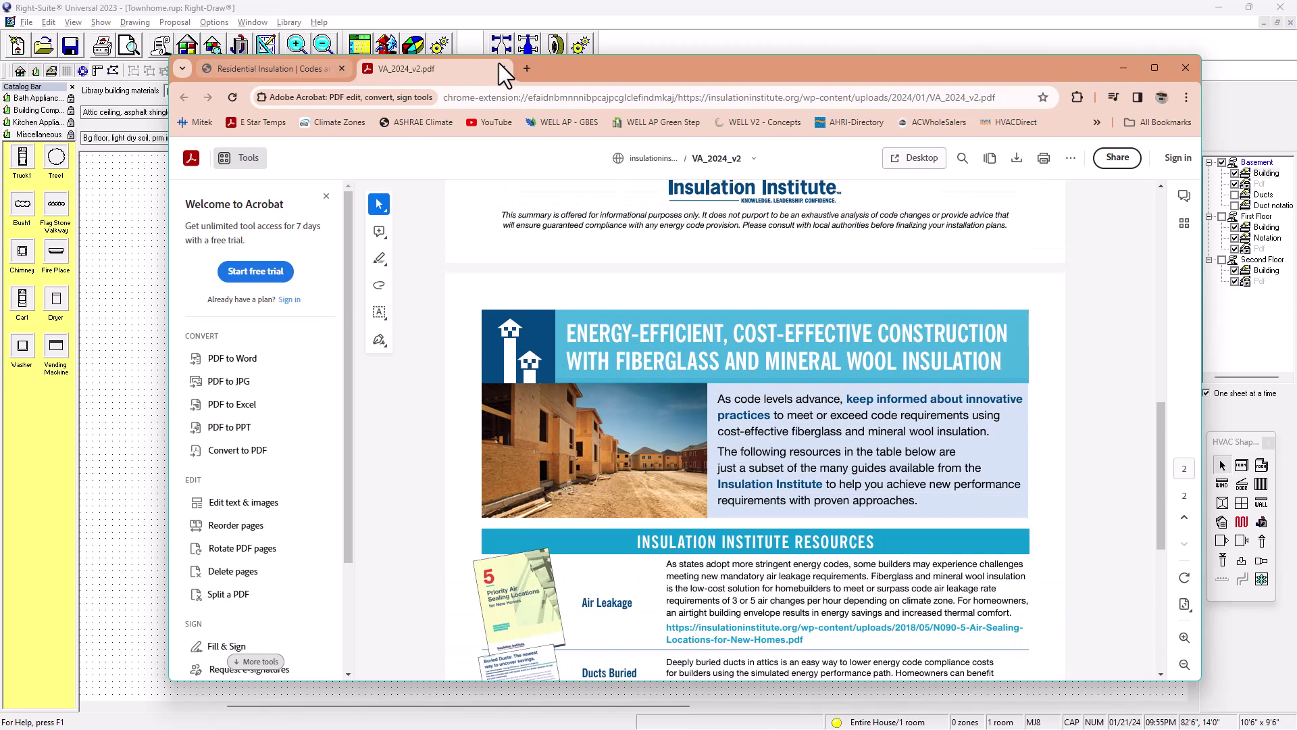
Close the Virginia code PDF and look through the rest of the state list.
{"action": "left_click", "coordinate": [503, 69]}
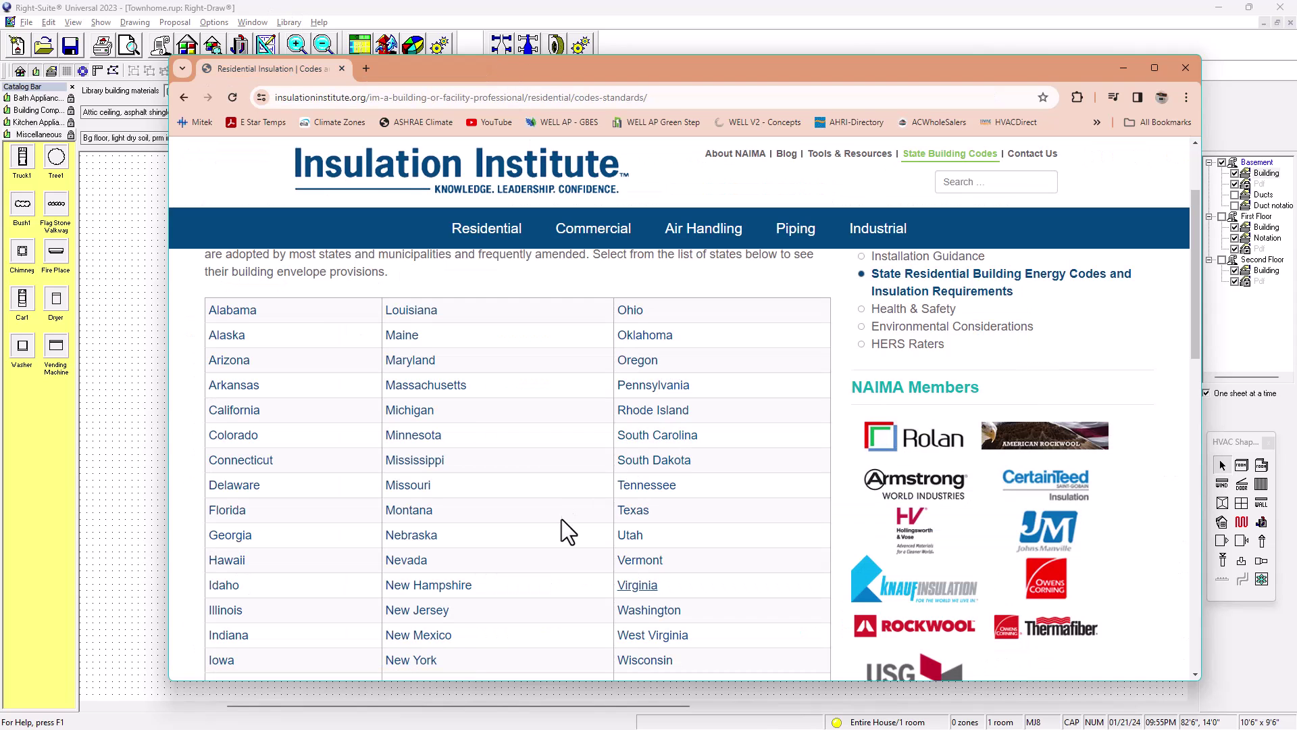
{"action": "scroll", "coordinate": [566, 507], "scroll_direction": "down", "scroll_amount": 2}
{"action": "scroll", "coordinate": [566, 506], "scroll_direction": "down", "scroll_amount": 1}
{"action": "scroll", "coordinate": [566, 505], "scroll_direction": "up", "scroll_amount": 1}
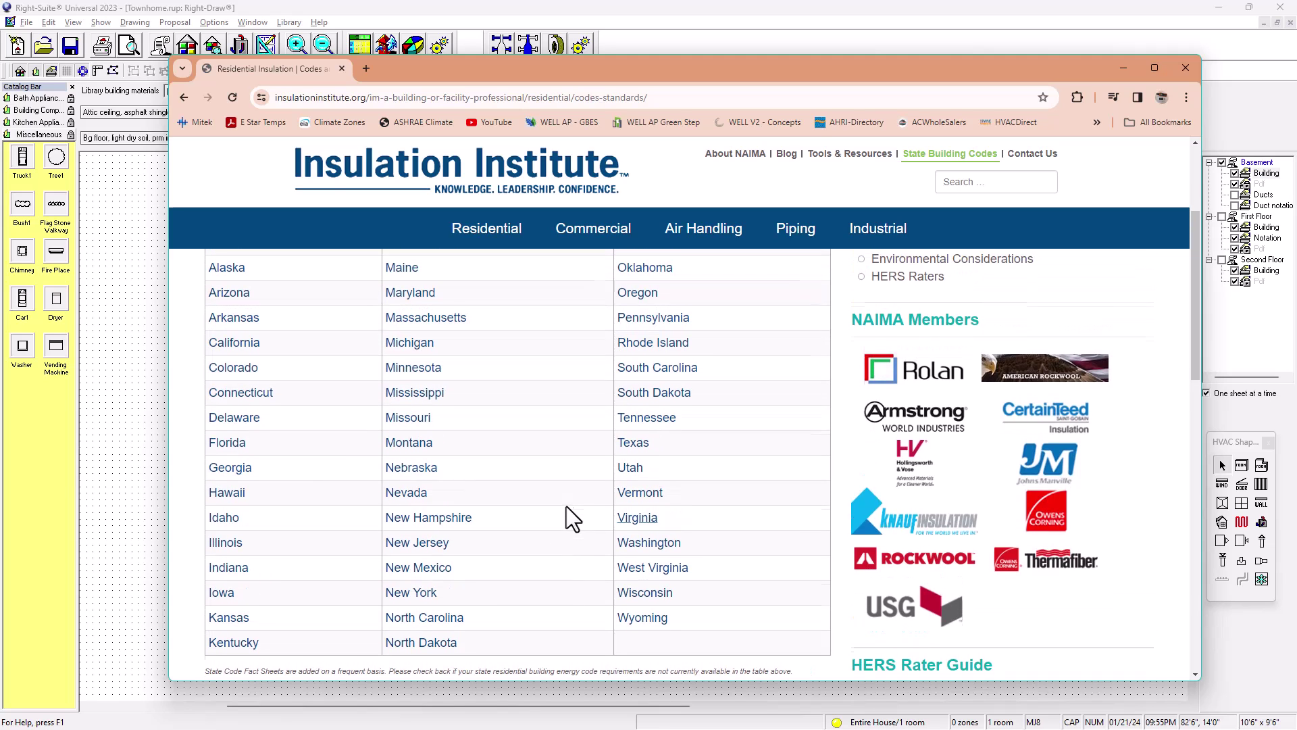
Open Florida's residential energy code summary, enlarge it and examine the code changes plus the envelope, duct and air leakage requirements.
{"action": "scroll", "coordinate": [566, 505], "scroll_direction": "up", "scroll_amount": 1}
{"action": "left_click", "coordinate": [229, 511]}
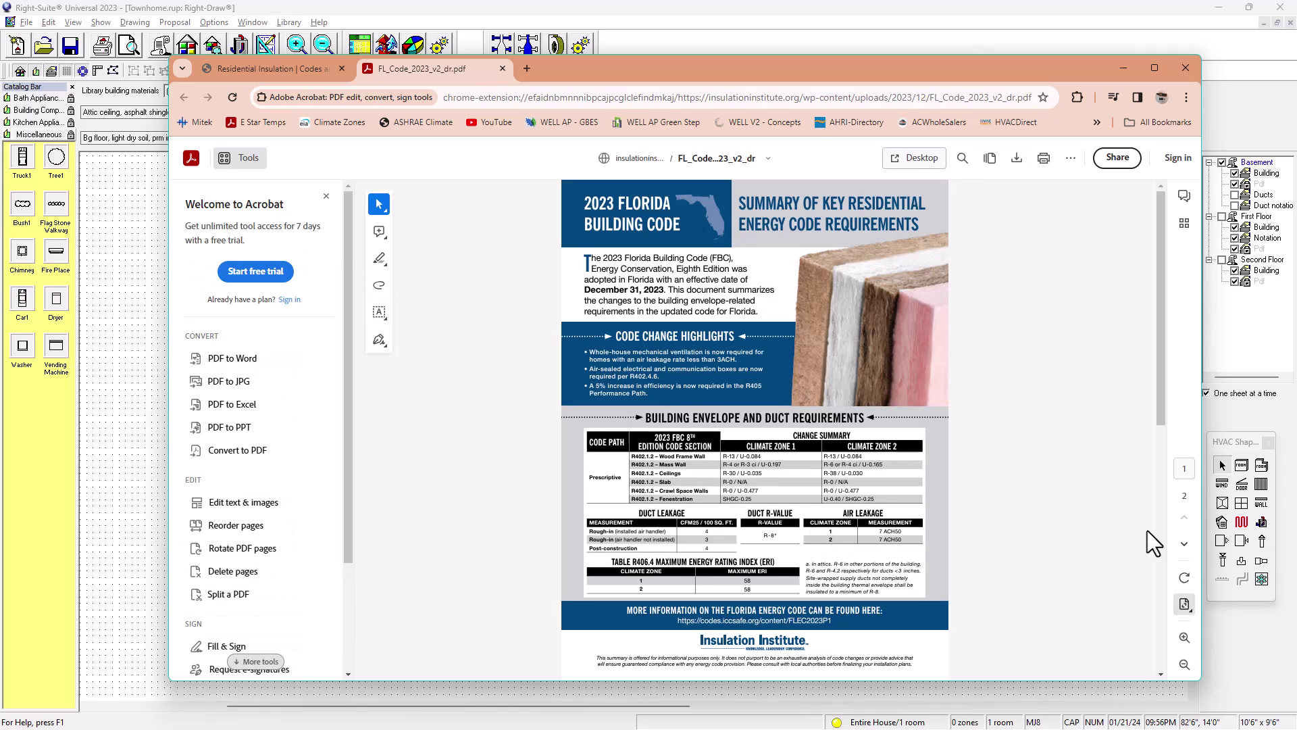
{"action": "left_click", "coordinate": [1184, 637]}
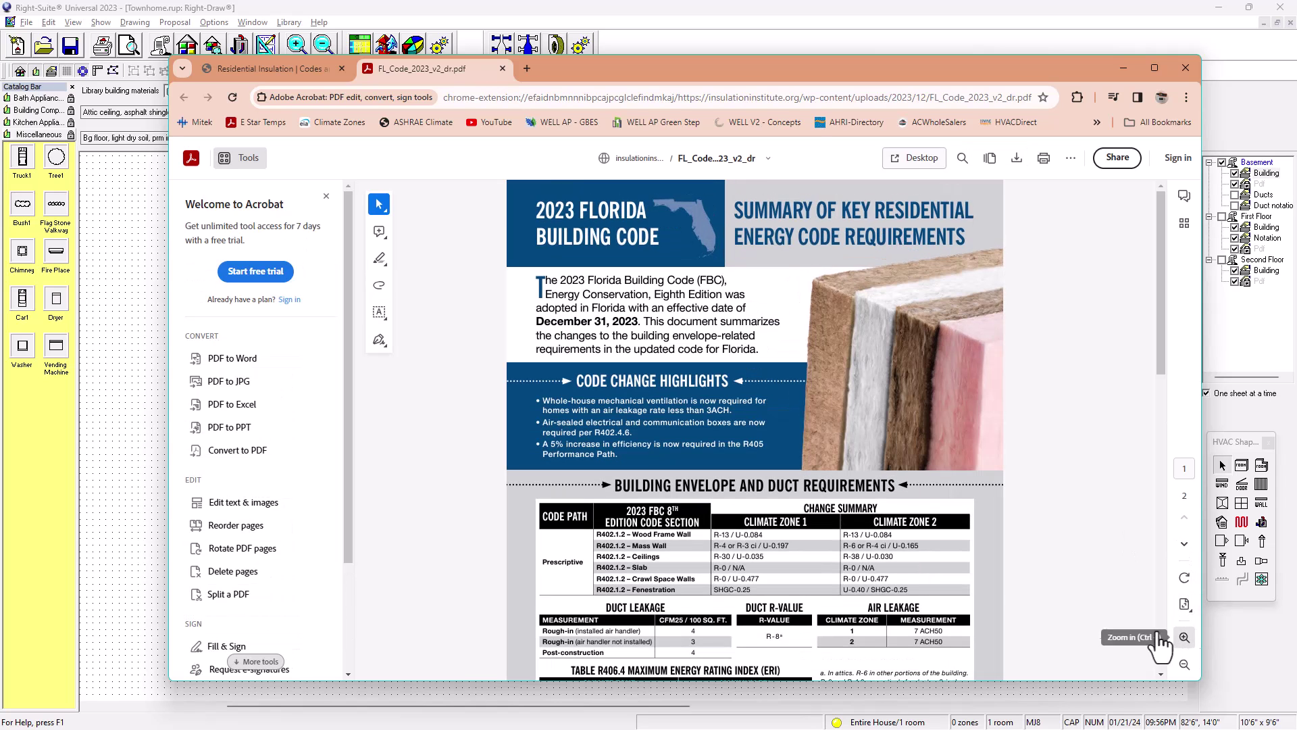
{"action": "left_click", "coordinate": [1184, 637]}
{"action": "scroll", "coordinate": [1007, 538], "scroll_direction": "down", "scroll_amount": 4}
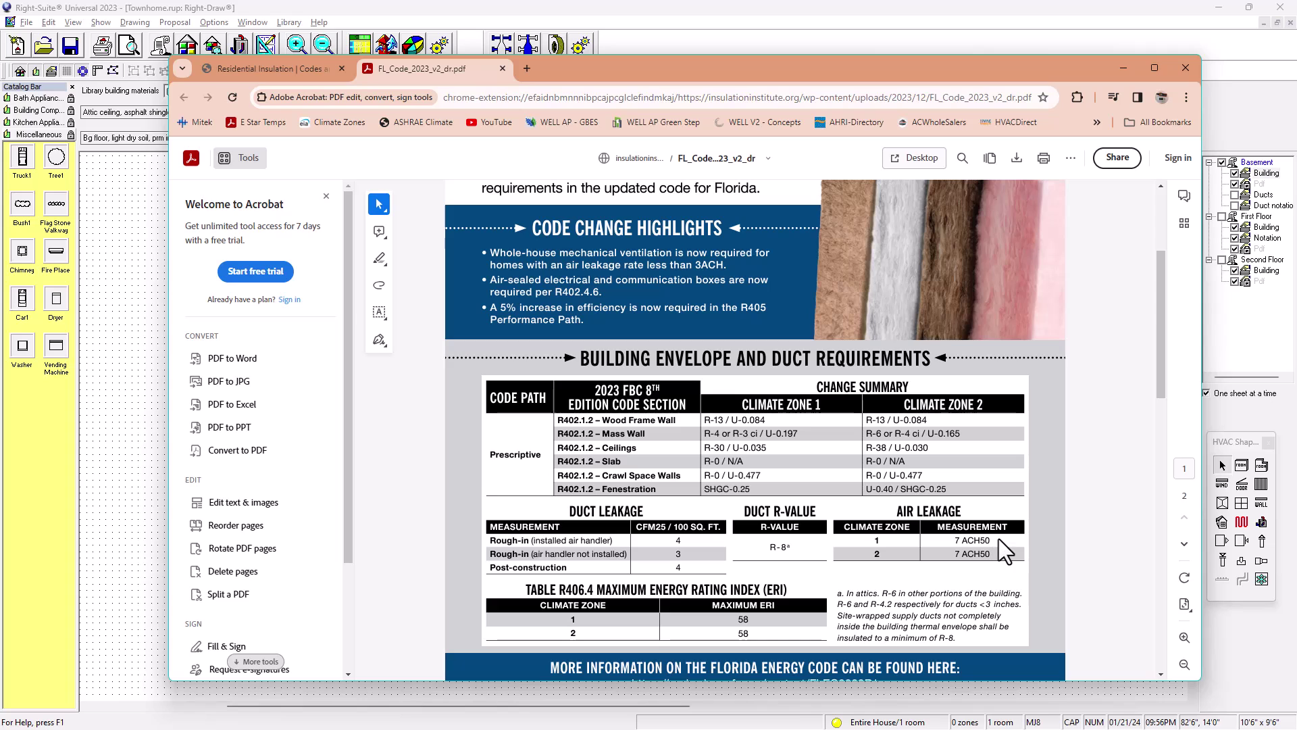
{"action": "scroll", "coordinate": [816, 379], "scroll_direction": "up", "scroll_amount": 3}
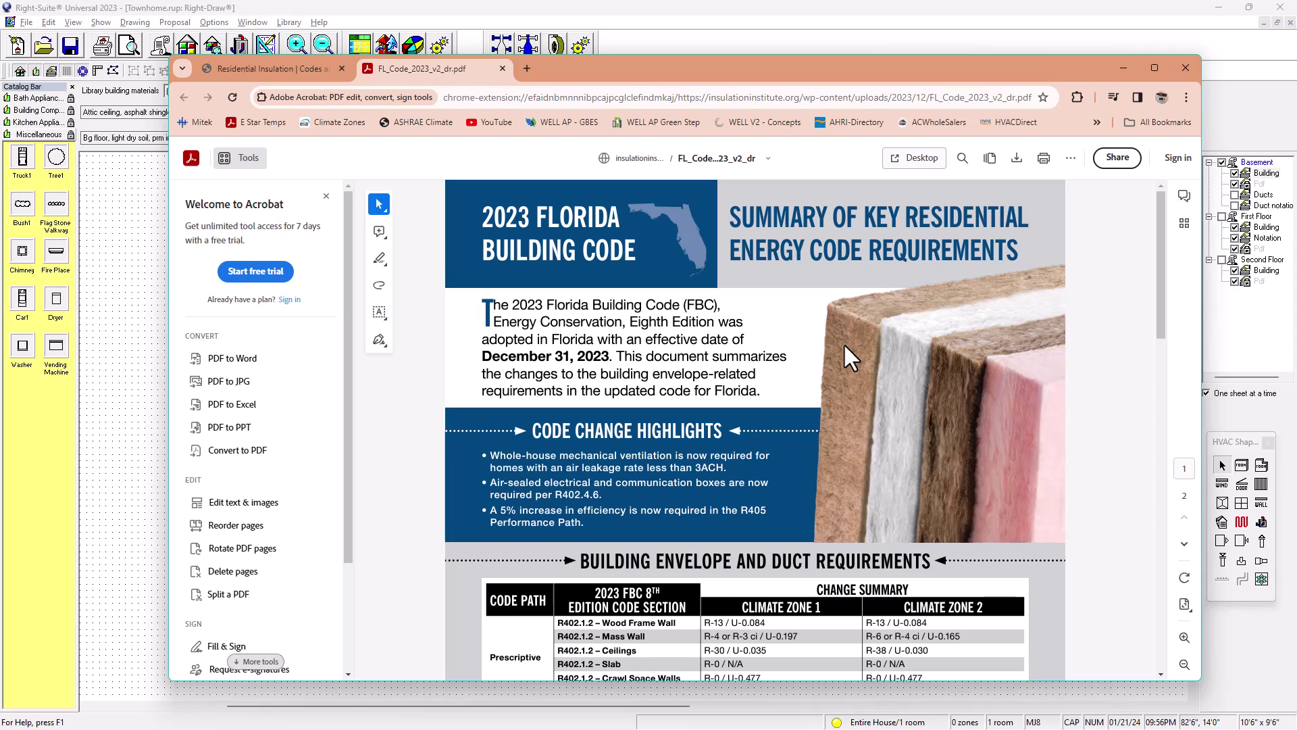
Switch back to Right-Suite Universal and accept the Ceiling-R49 construction for Room1.
{"action": "left_click", "coordinate": [1123, 69]}
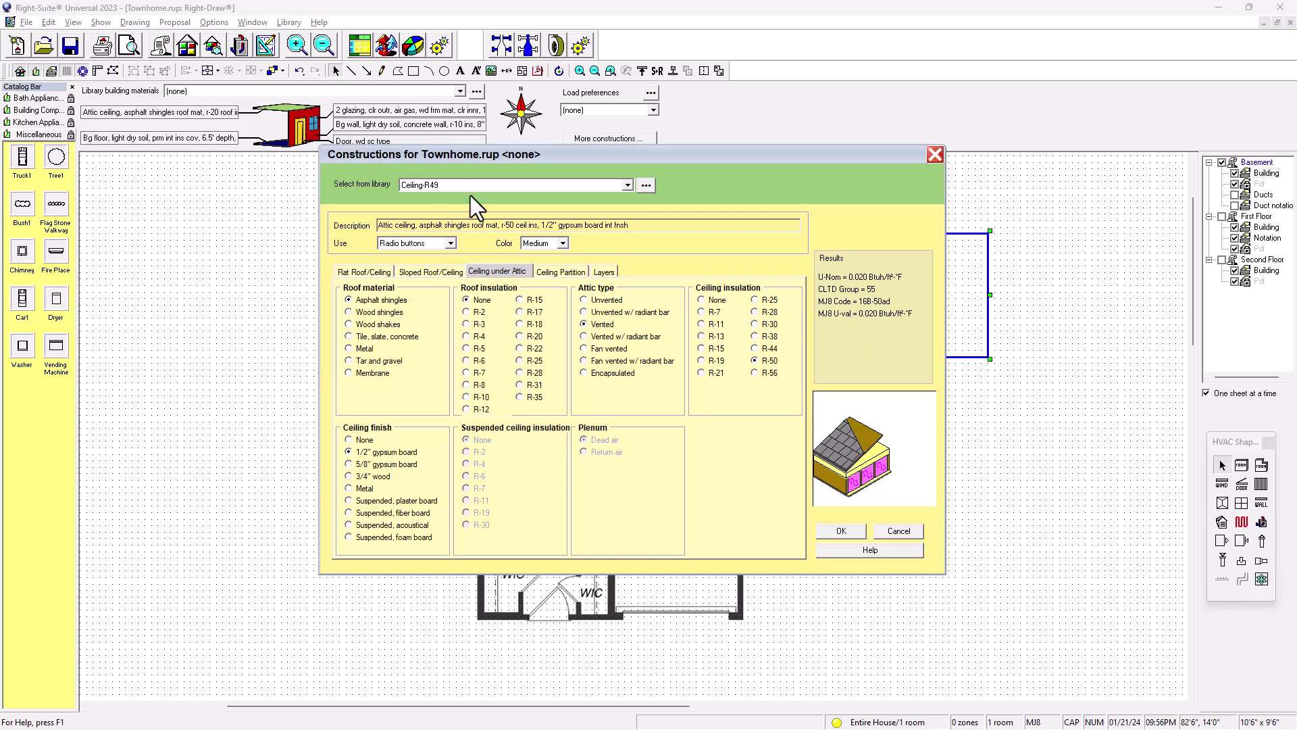
{"action": "left_click", "coordinate": [841, 531]}
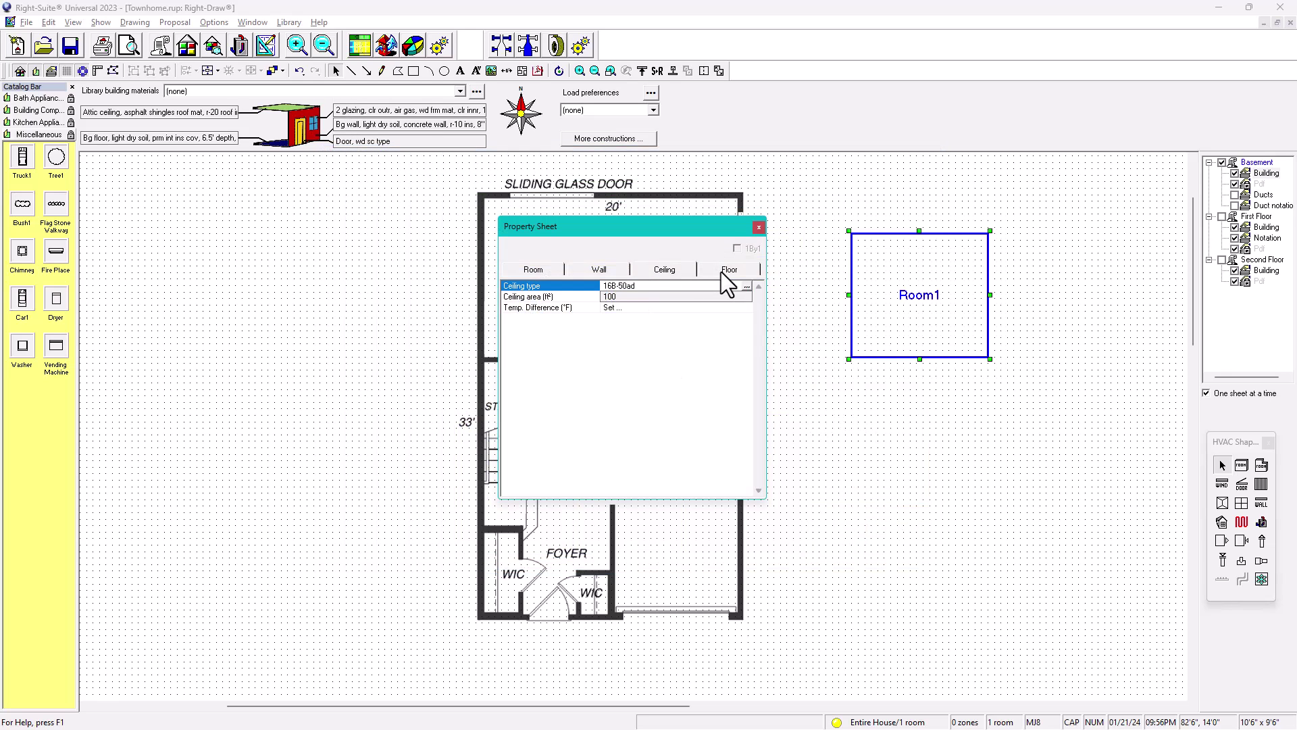
Using the Envelope notes as reference, assign Room1's floor the Slab_R10 library construction with a carpet floor finish and close its properties.
{"action": "left_click", "coordinate": [722, 270]}
{"action": "double_click", "coordinate": [655, 288]}
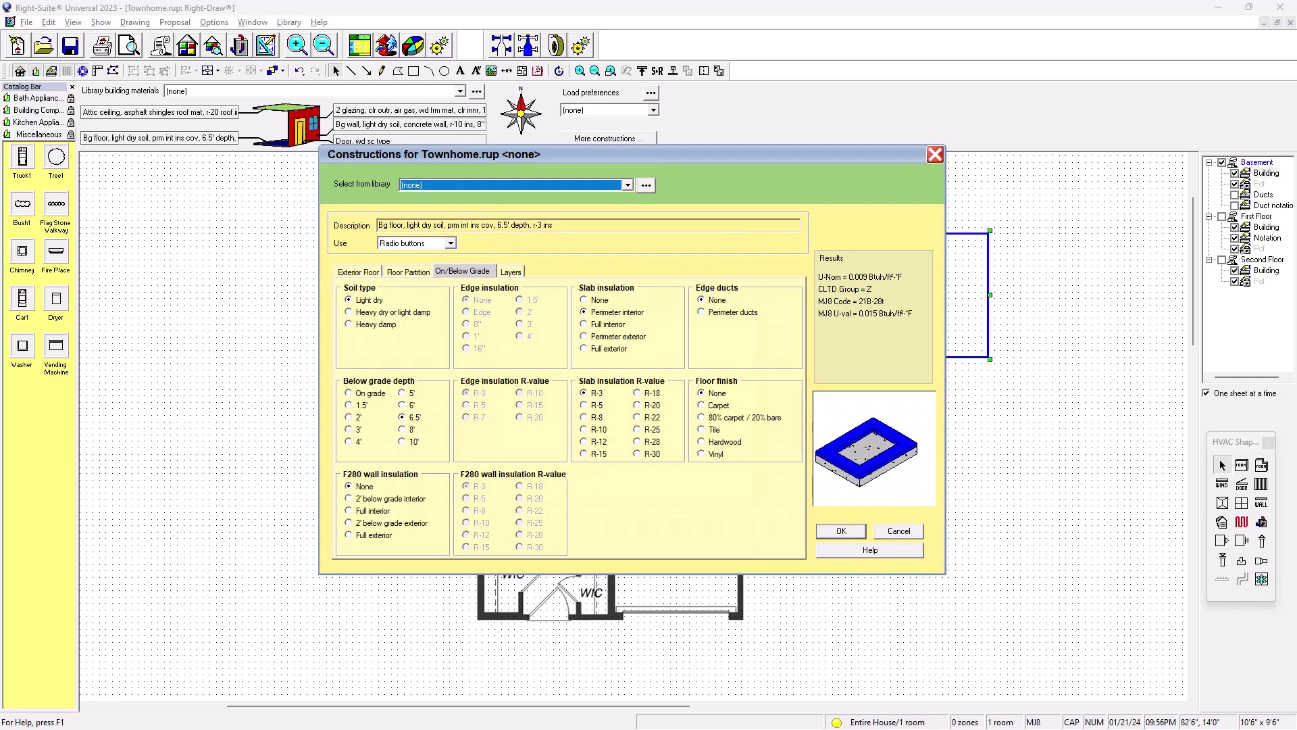
{"action": "left_click_drag", "start_coordinate": [0, 220], "coordinate": [191, 189]}
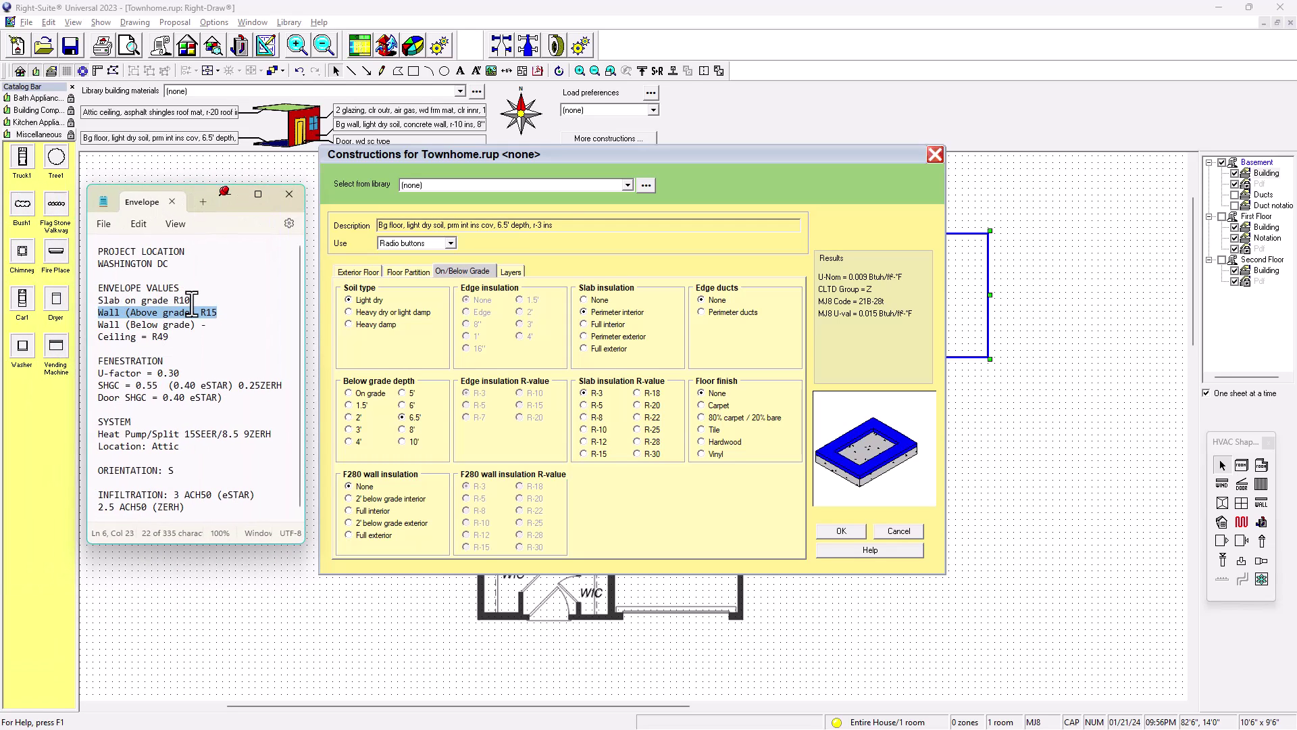
{"action": "left_click", "coordinate": [627, 186]}
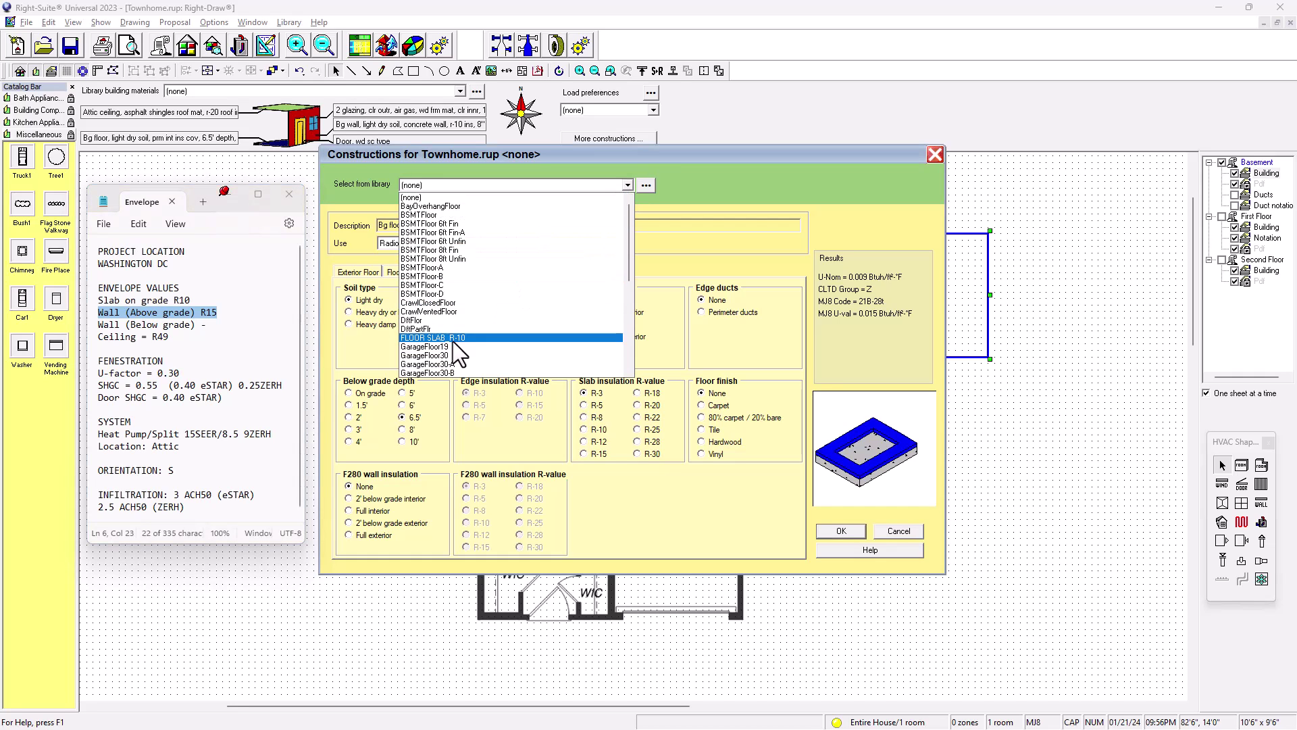
{"action": "scroll", "coordinate": [496, 301], "scroll_direction": "down", "scroll_amount": 1}
{"action": "scroll", "coordinate": [495, 302], "scroll_direction": "down", "scroll_amount": 4}
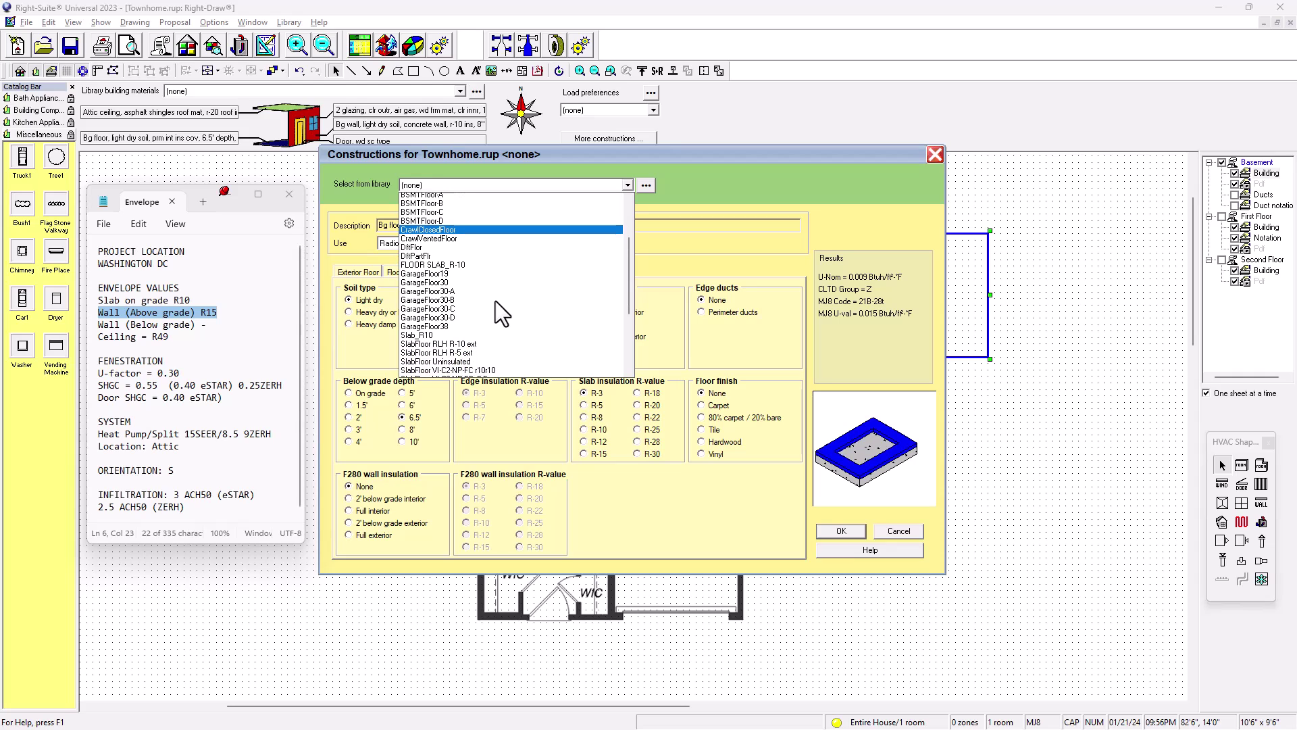
{"action": "left_click", "coordinate": [427, 302]}
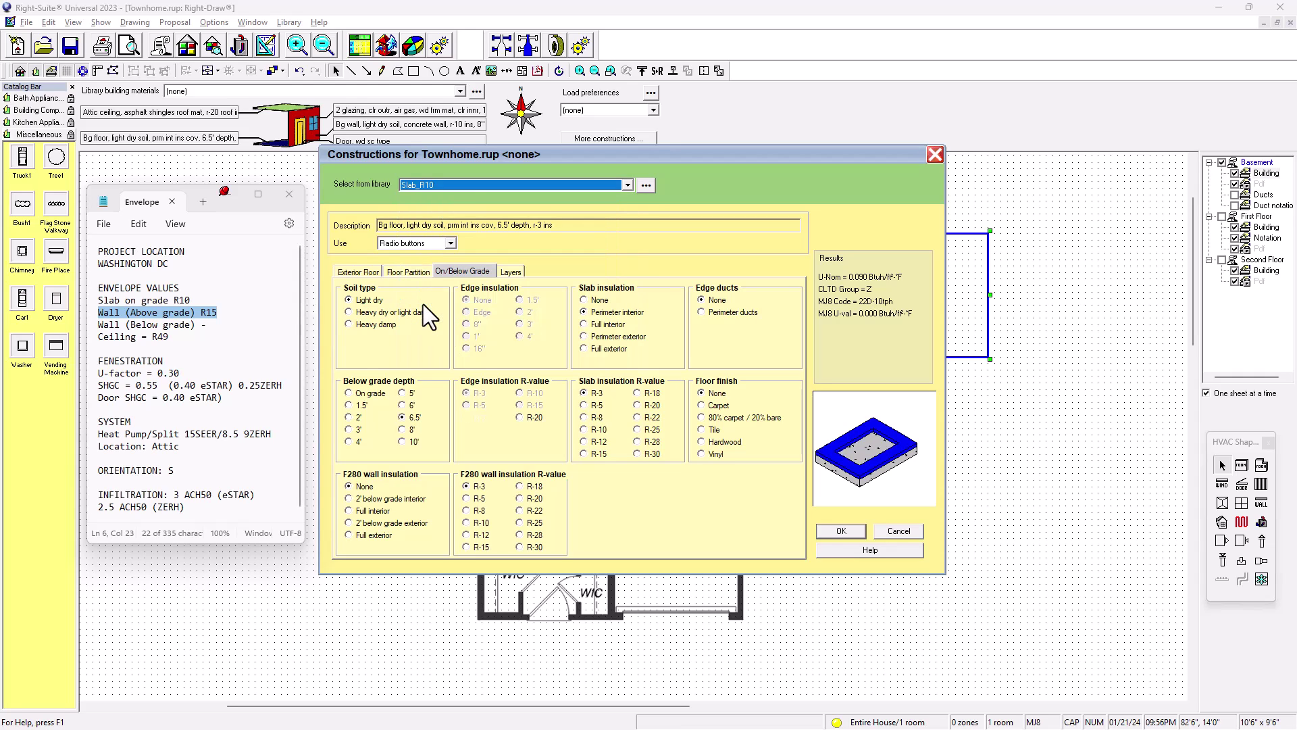
{"action": "left_click", "coordinate": [703, 404]}
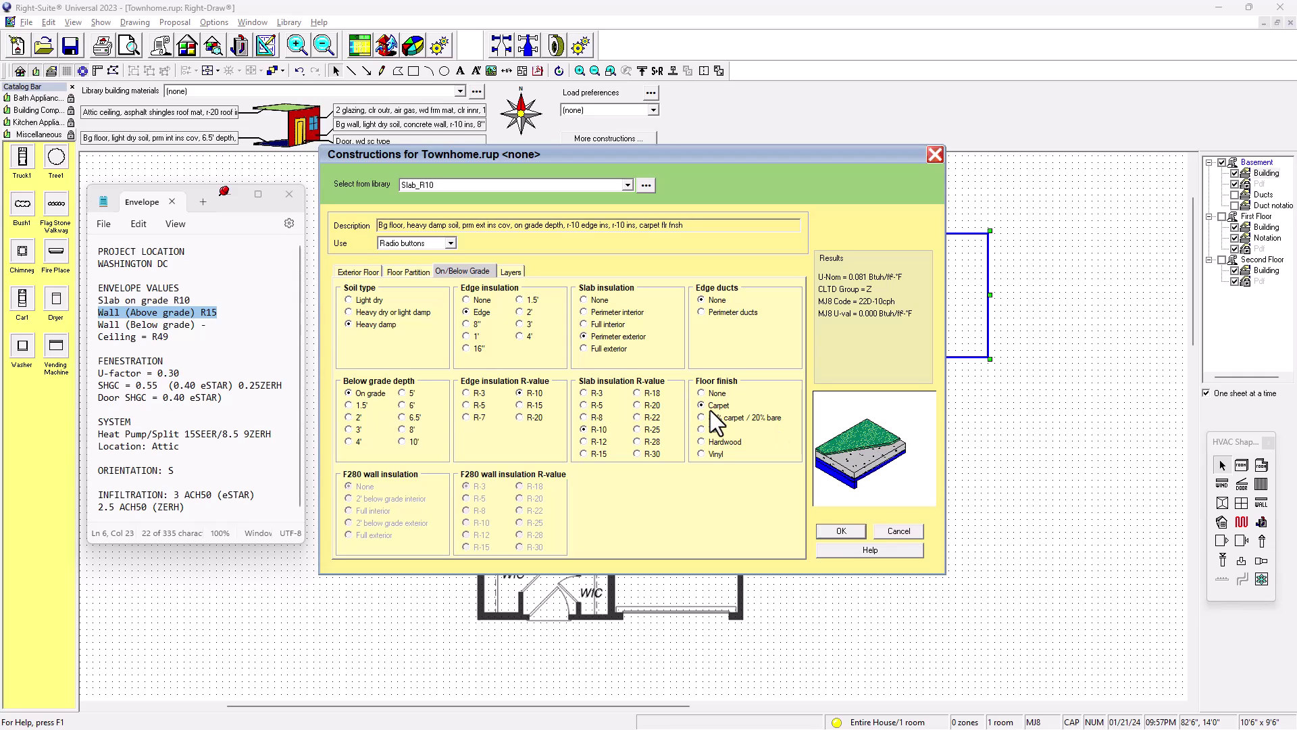
{"action": "left_click", "coordinate": [834, 529]}
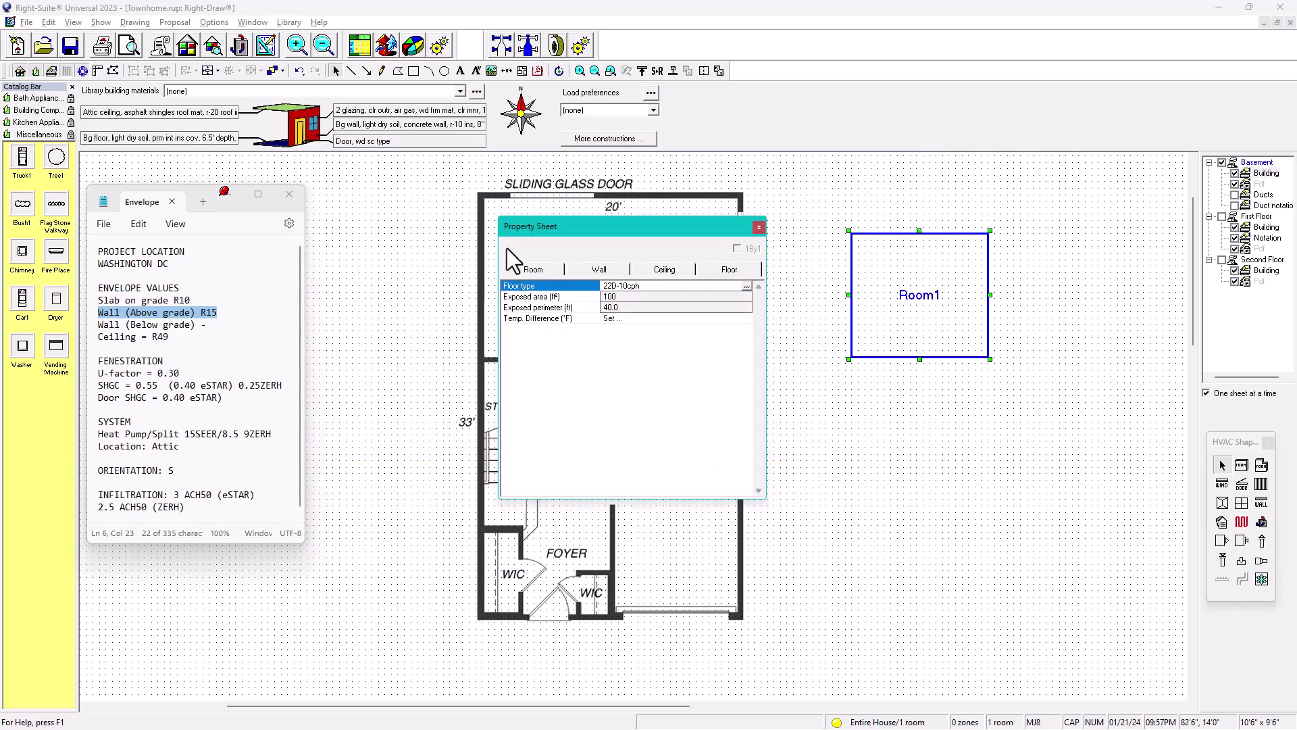
{"action": "left_click", "coordinate": [759, 227]}
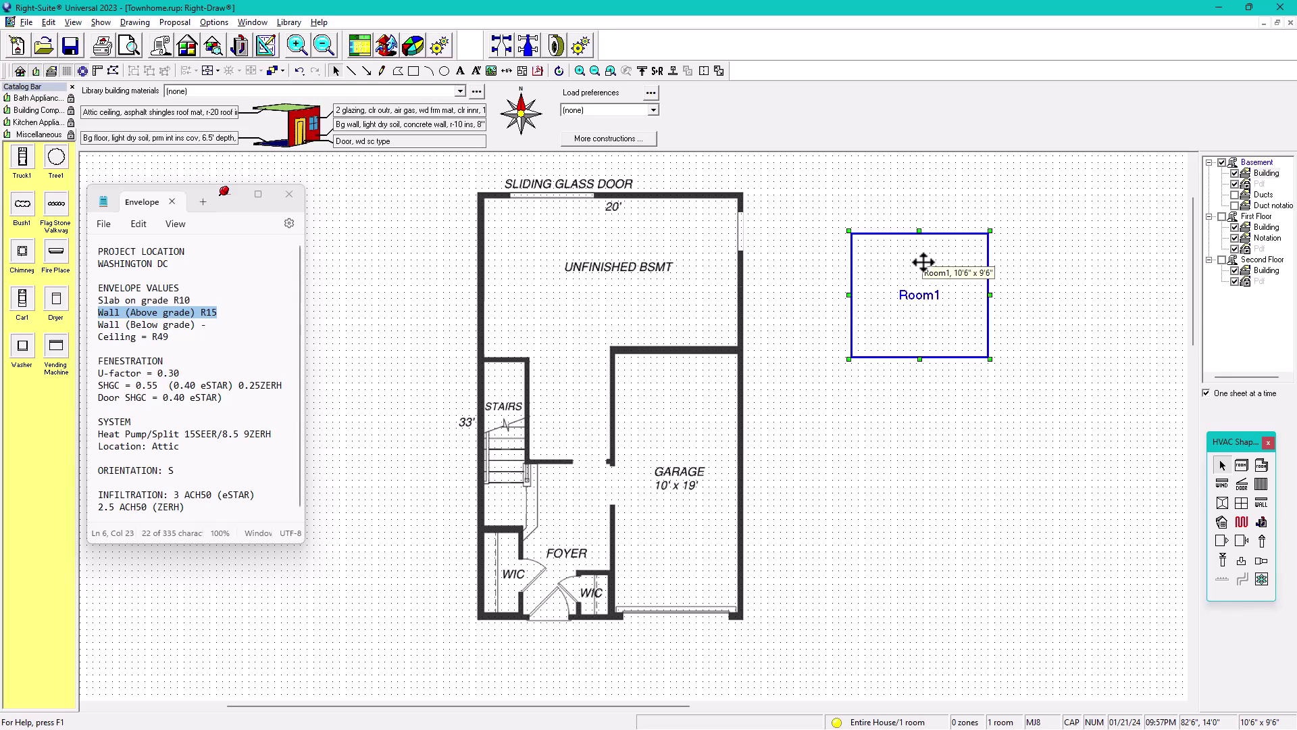
Duplicate Room1 and leave the copy in the blank area just below it.
{"action": "left_click_drag", "start_coordinate": [923, 261], "coordinate": [1028, 467]}
{"action": "key", "text": "Delete"}
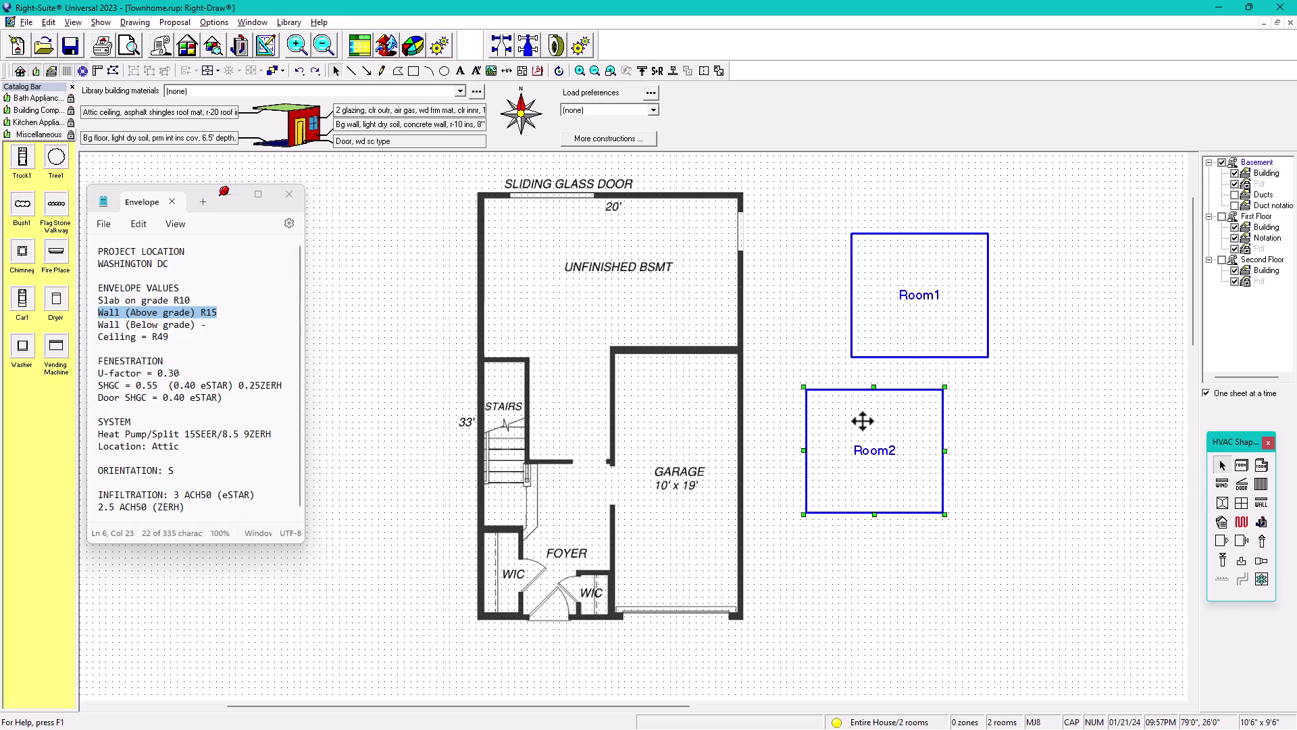
{"action": "left_click_drag", "start_coordinate": [863, 421], "coordinate": [997, 422]}
{"action": "left_click", "coordinate": [998, 422]}
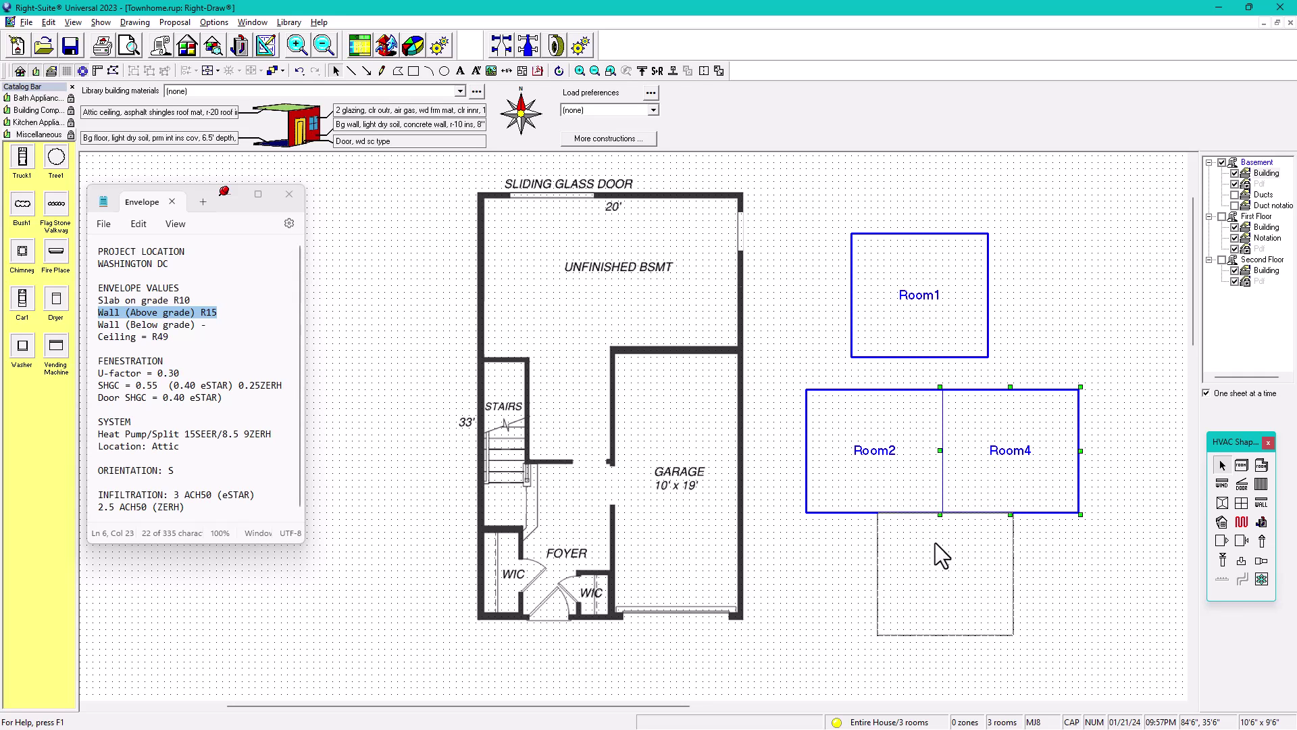
{"action": "left_click", "coordinate": [935, 542]}
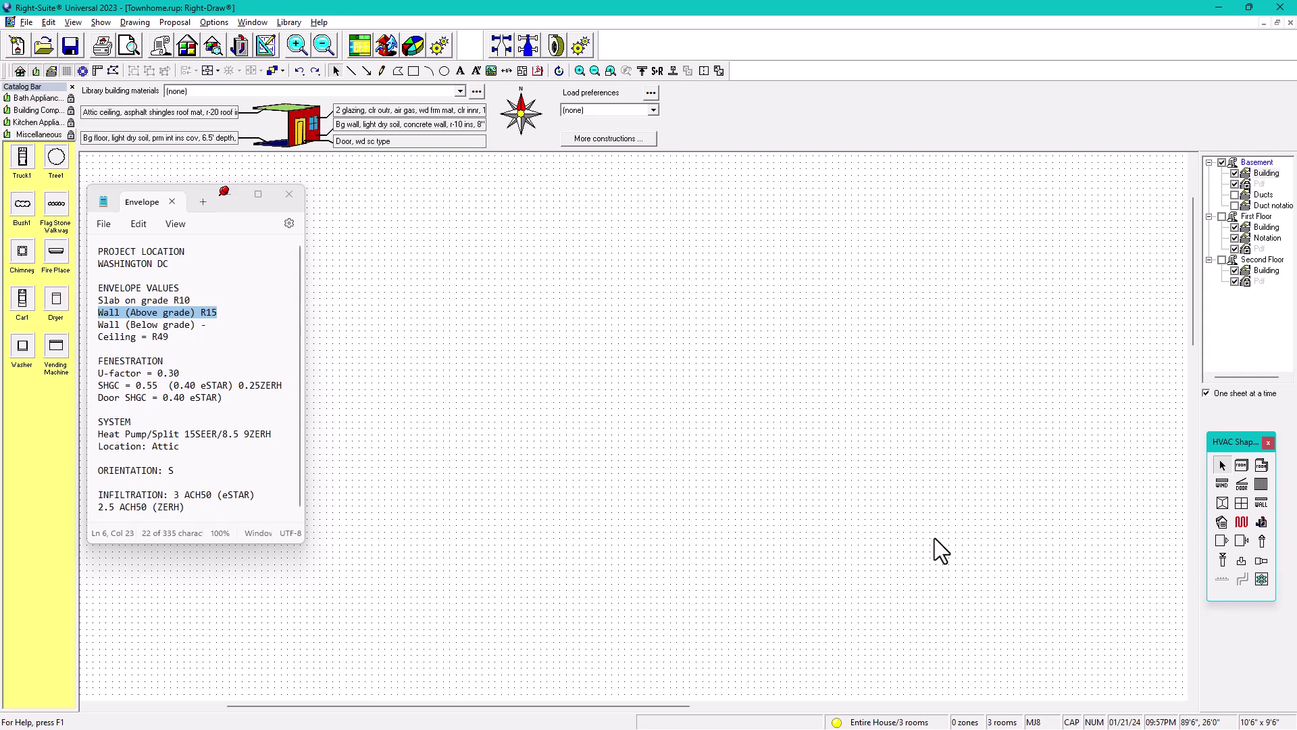
{"action": "key", "text": "ctrl+z"}
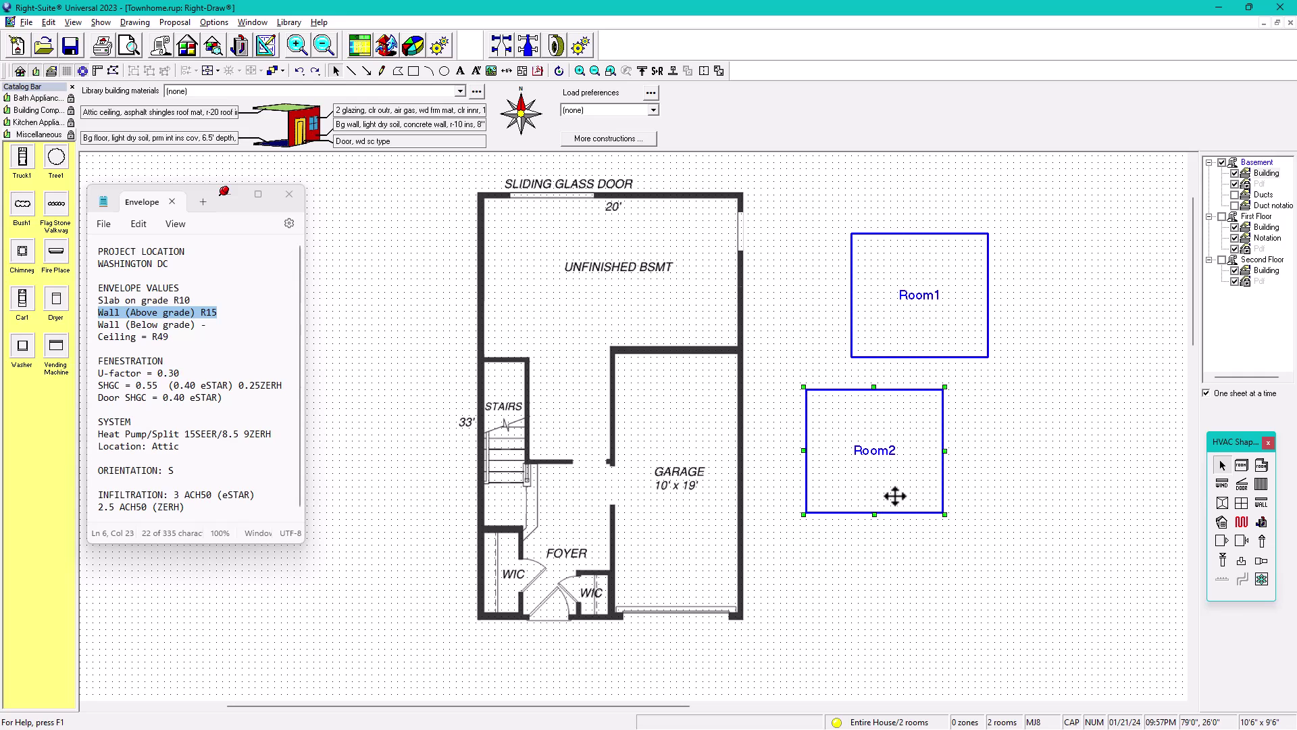
Copy Room2 into the unfinished basement's upper corner and stretch the copy to 20'0" x 12'0" along the surrounding walls.
{"action": "left_click", "coordinate": [559, 294]}
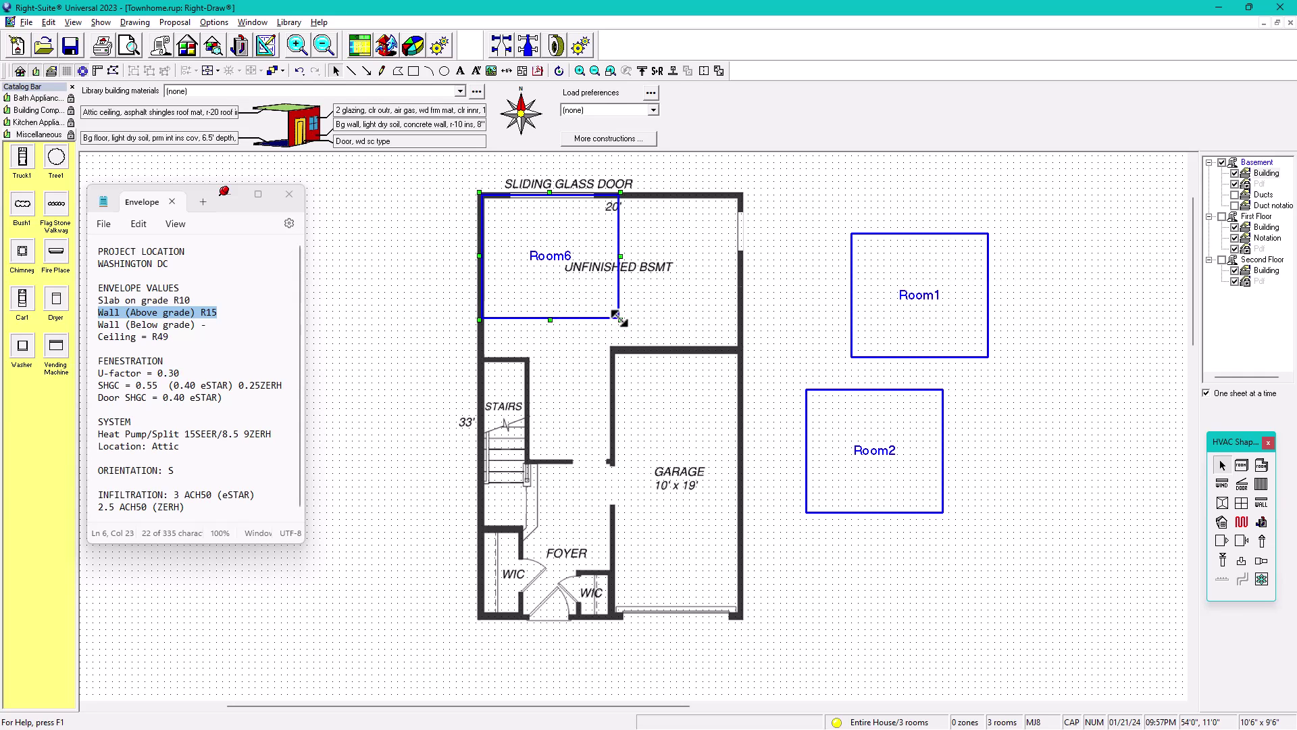
{"action": "left_click", "coordinate": [739, 347]}
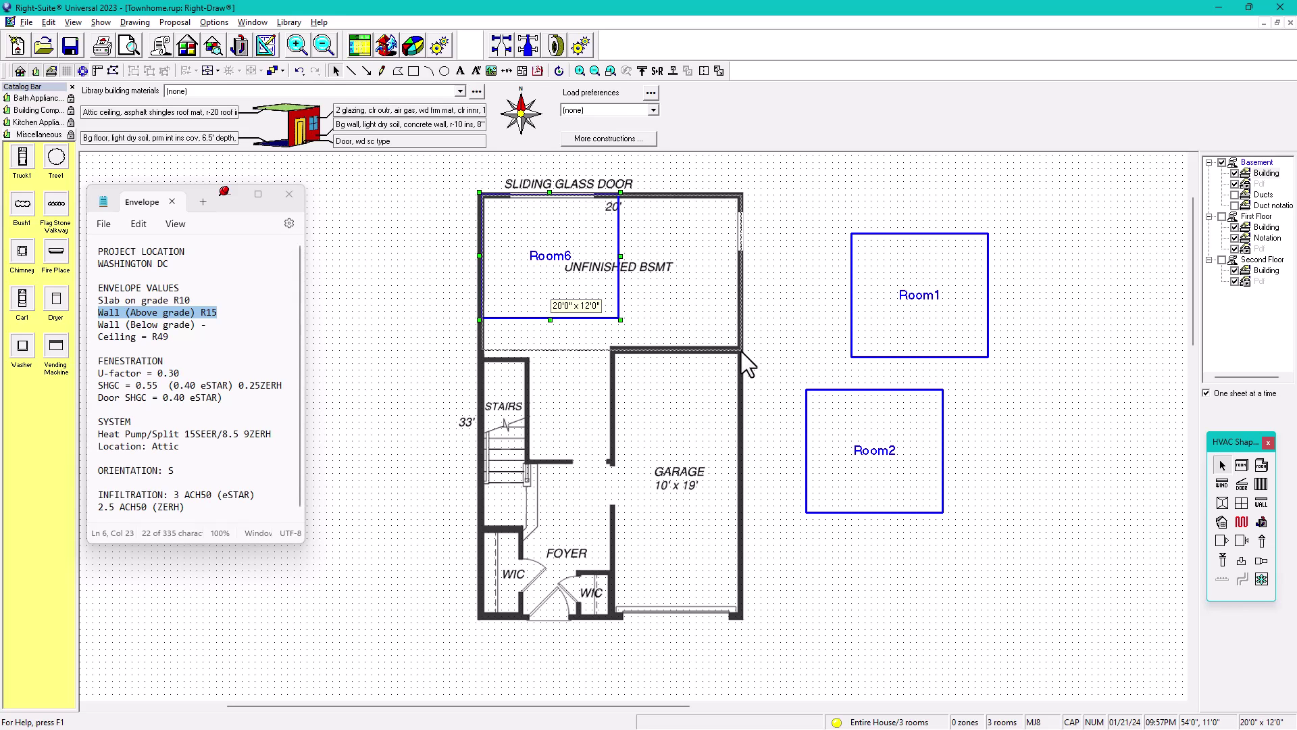
{"action": "left_click", "coordinate": [841, 447]}
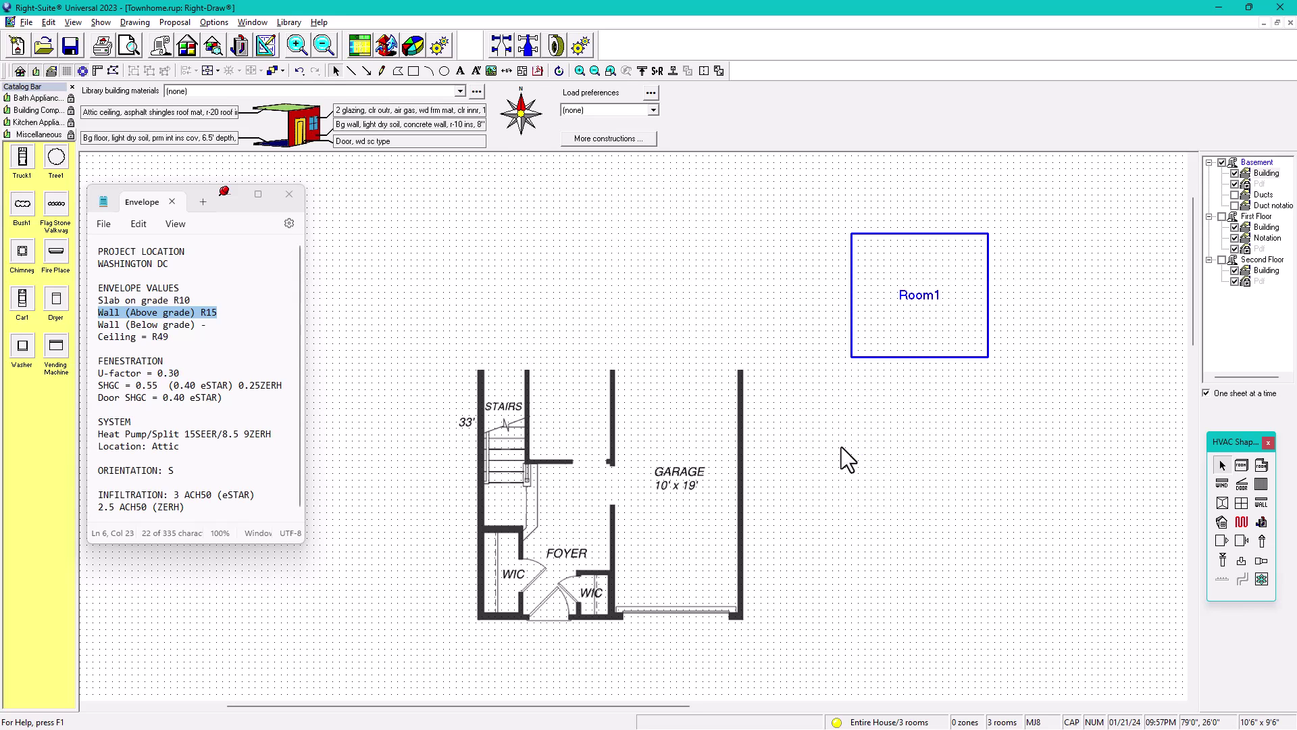
{"action": "scroll", "coordinate": [841, 445], "scroll_direction": "up", "scroll_amount": 1}
{"action": "middle_click_drag", "start_coordinate": [877, 466], "coordinate": [858, 468]}
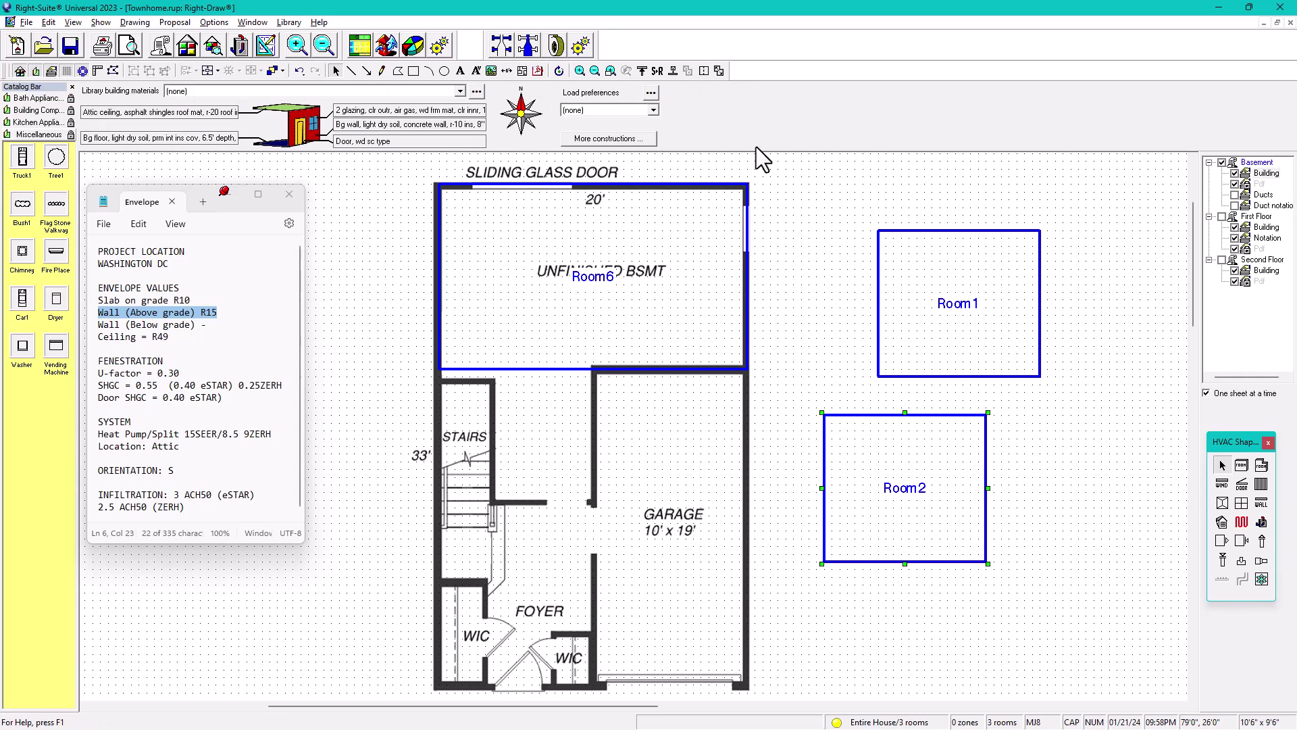
Hide the Default Construction Number Bar to enlarge the drawing area.
{"action": "left_click", "coordinate": [73, 22]}
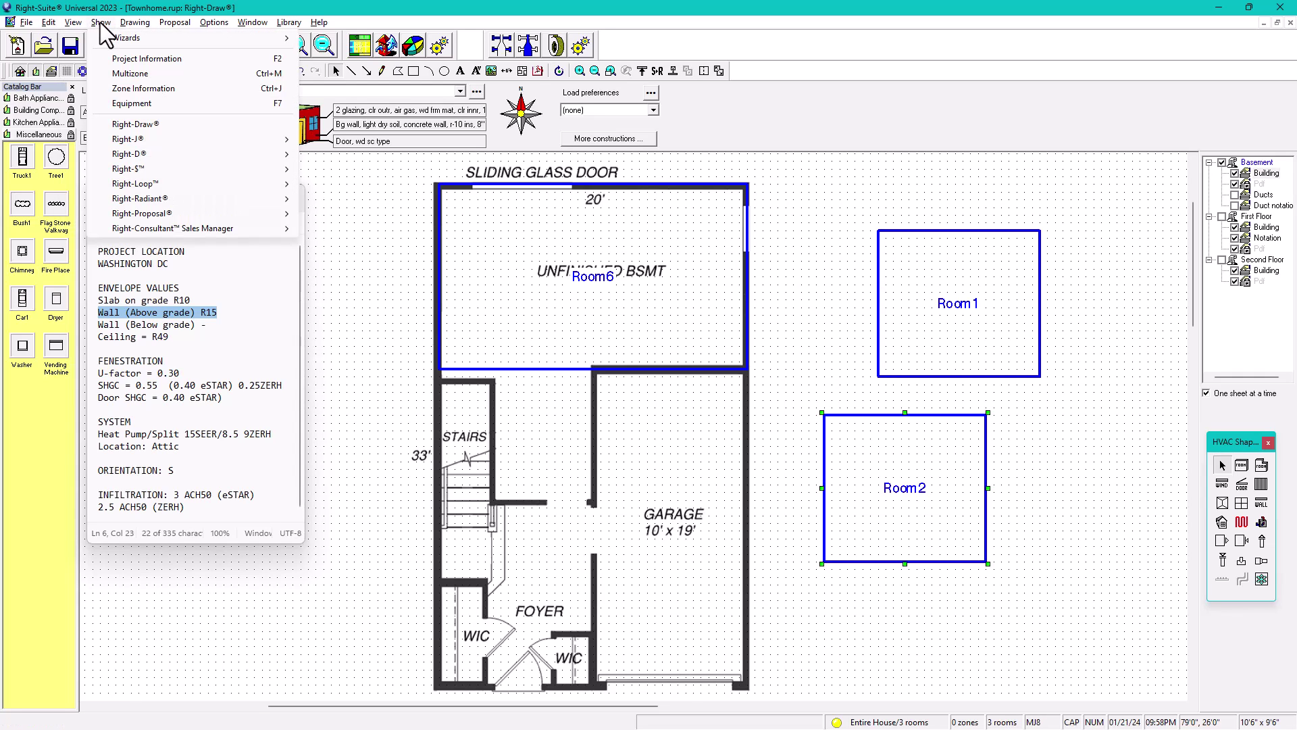
{"action": "mouse_move", "coordinate": [135, 23]}
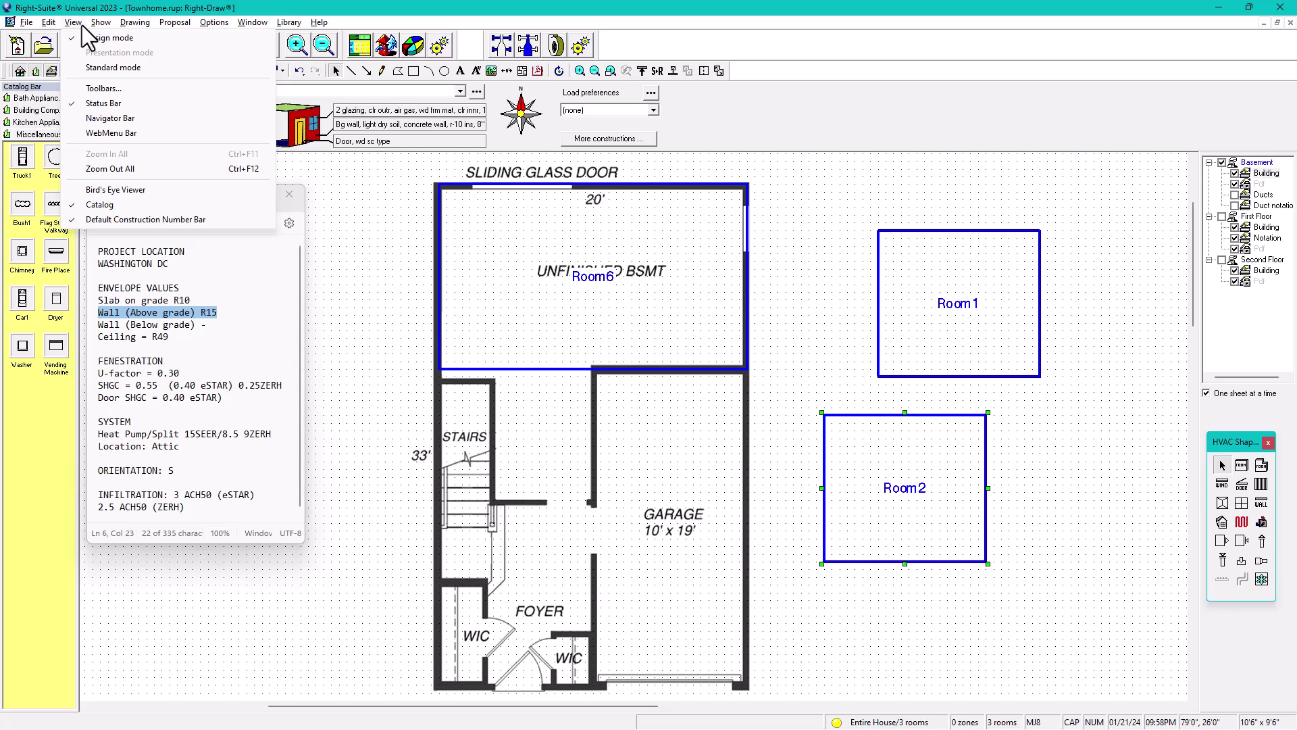
{"action": "left_click", "coordinate": [105, 220]}
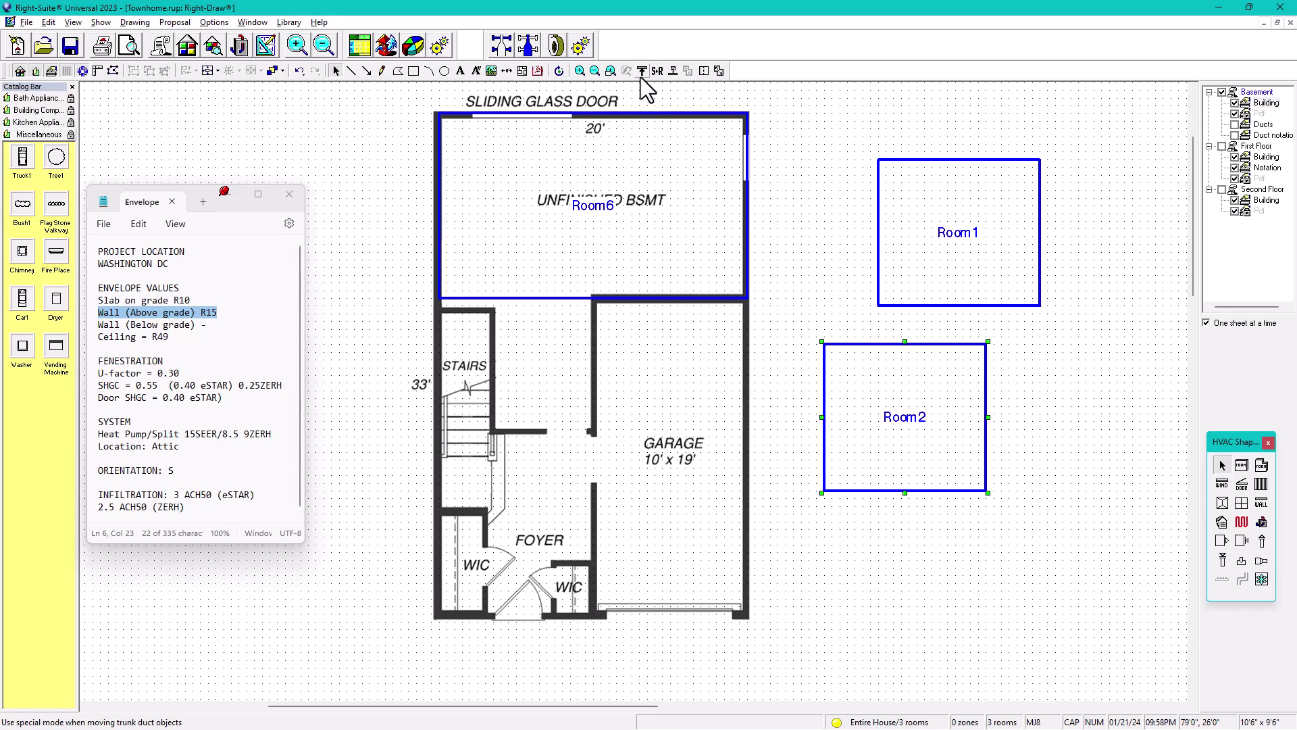
{"action": "mouse_move", "coordinate": [655, 241]}
{"action": "middle_mouse_down"}
{"action": "mouse_move", "coordinate": [650, 260]}
{"action": "mouse_move", "coordinate": [642, 250]}
{"action": "middle_mouse_up"}
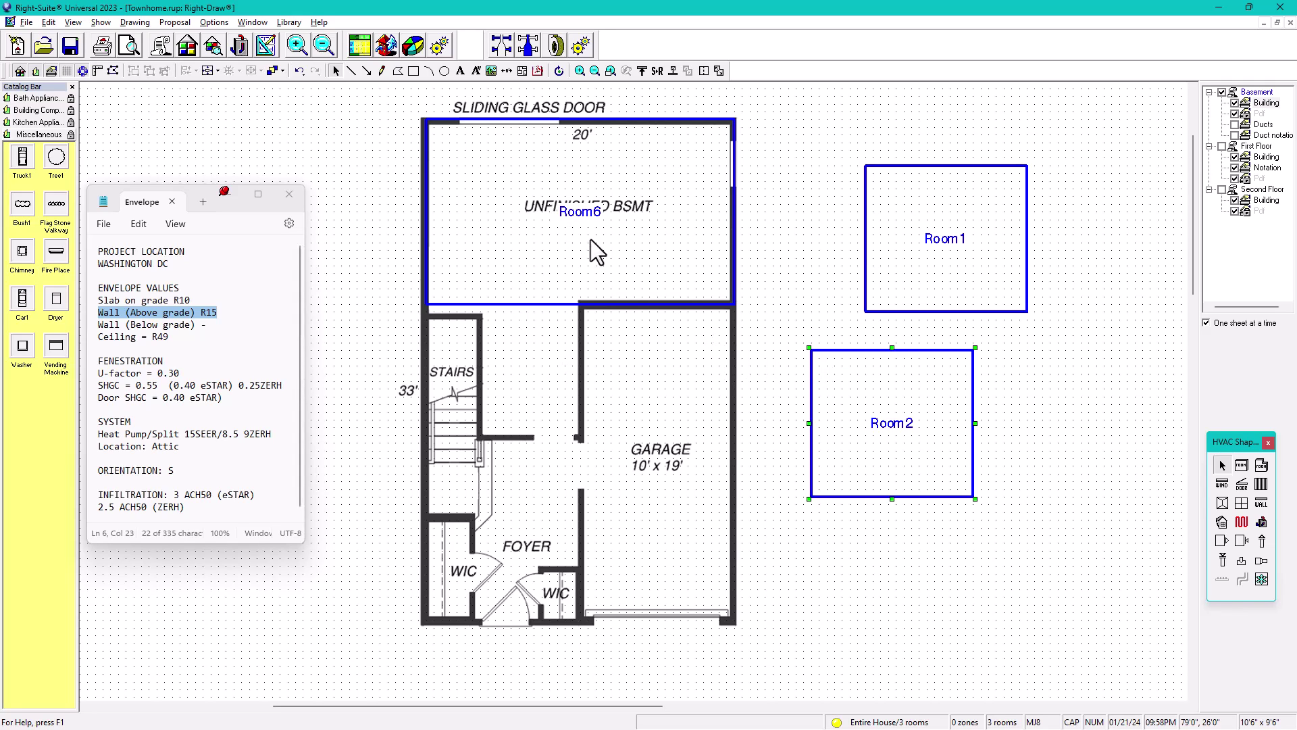
Move Room2 into the space between the stairs and garage below Room6 and resize it to 6'6" x 8'6".
{"action": "left_click_drag", "start_coordinate": [845, 406], "coordinate": [445, 364]}
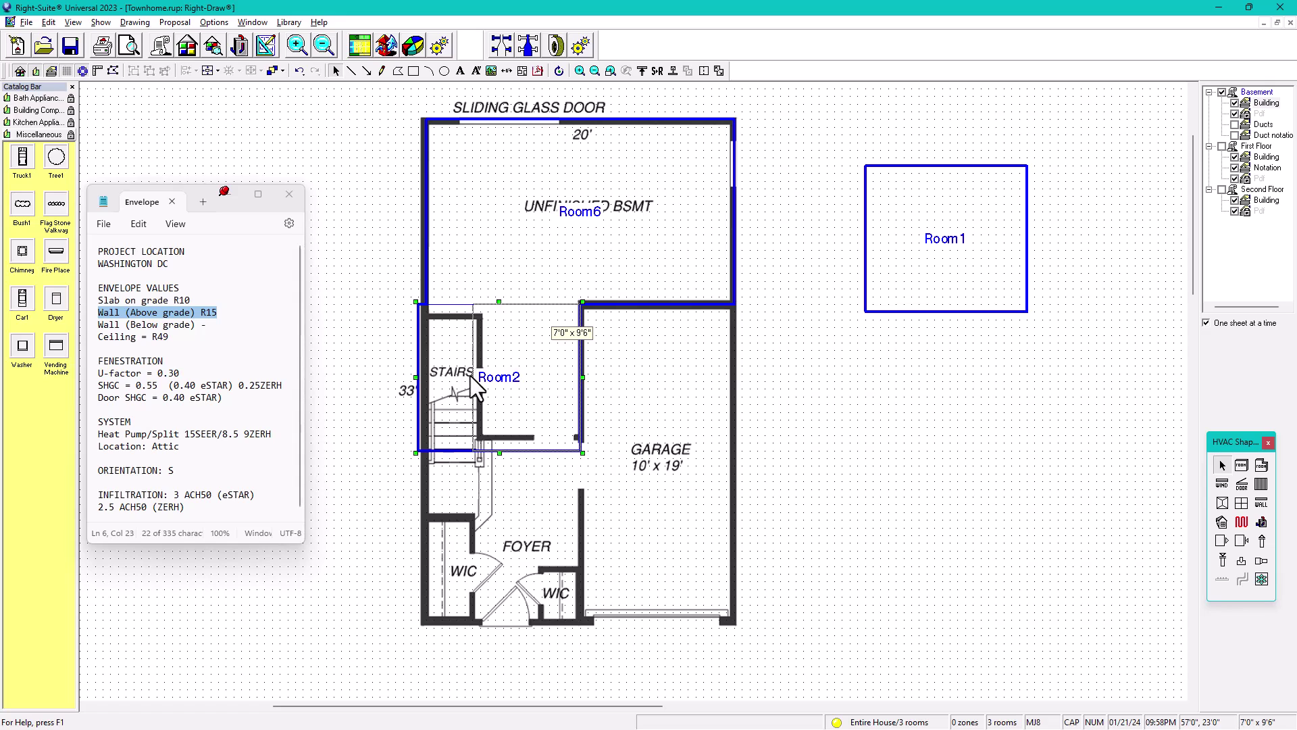
{"action": "left_click", "coordinate": [530, 456]}
{"action": "left_click", "coordinate": [520, 413]}
{"action": "left_click_drag", "start_coordinate": [532, 453], "coordinate": [530, 435]}
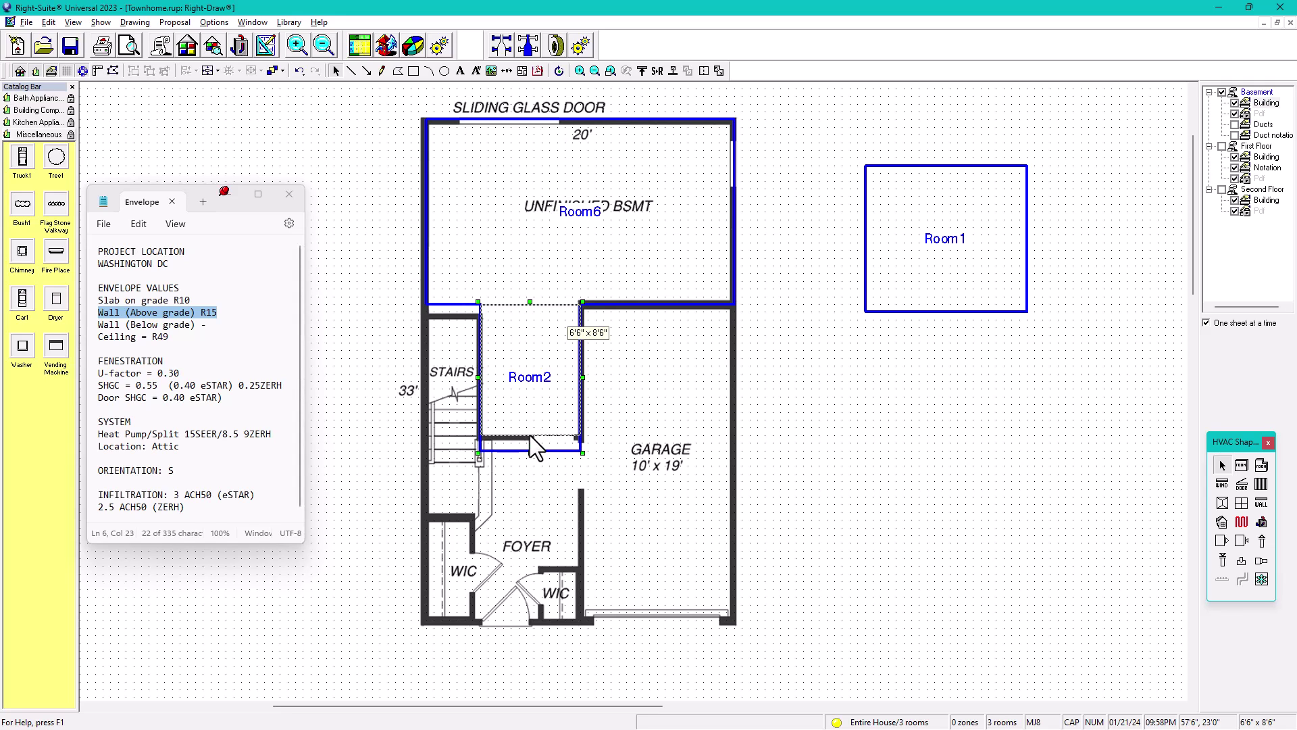
Copy Room2 across to the outer wall beside the stairs and rename the copy 1.
{"action": "middle_click_drag", "start_coordinate": [415, 301], "coordinate": [559, 404]}
{"action": "left_click_drag", "start_coordinate": [586, 409], "coordinate": [455, 408], "text": "ctrl"}
{"action": "double_click", "coordinate": [479, 448]}
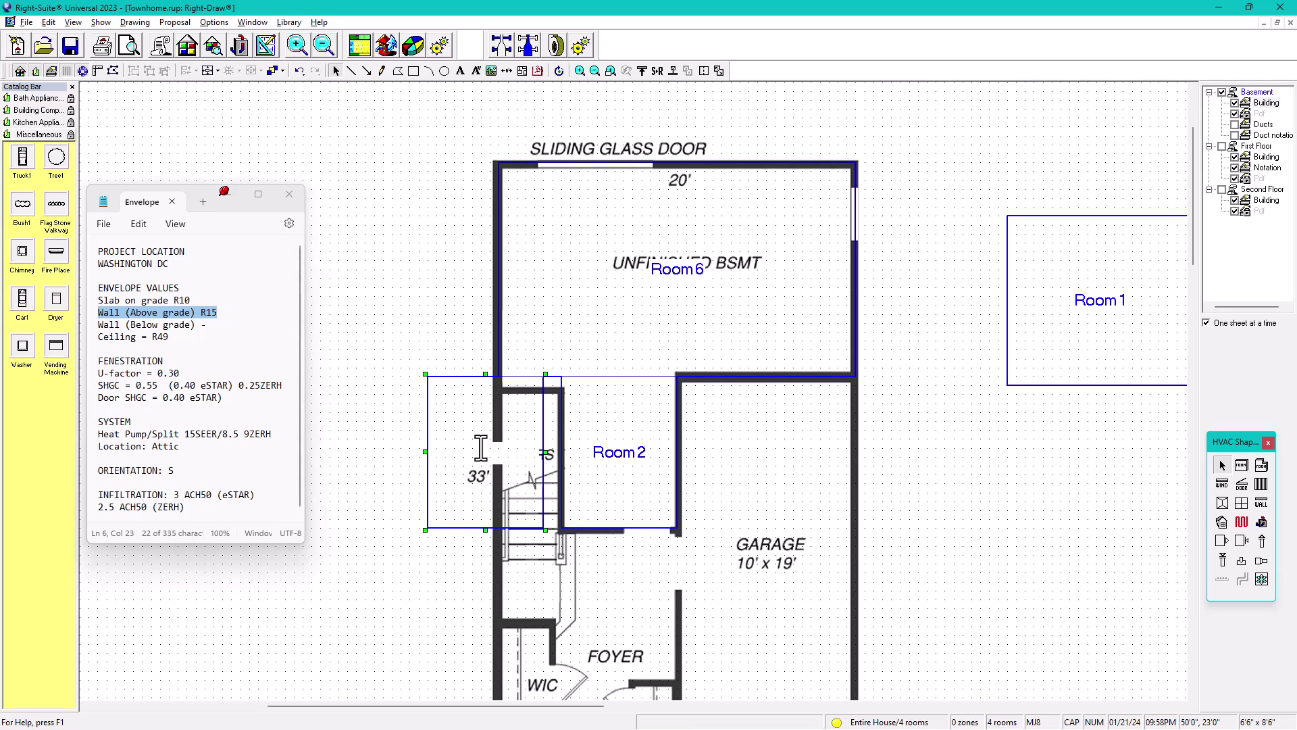
{"action": "left_click_drag", "start_coordinate": [518, 455], "coordinate": [459, 453]}
{"action": "key", "text": "BackSpace"}
{"action": "left_click", "coordinate": [433, 336]}
Resize room 1 to fill the narrow strip between Room6 and the stair wall, from the outer wall to Room2.
{"action": "left_click", "coordinate": [472, 420]}
{"action": "left_click_drag", "start_coordinate": [460, 411], "coordinate": [477, 419]}
{"action": "mouse_move", "coordinate": [445, 528]}
{"action": "left_mouse_down"}
{"action": "mouse_move", "coordinate": [489, 449]}
{"action": "mouse_move", "coordinate": [498, 397]}
{"action": "left_mouse_up"}
{"action": "left_click", "coordinate": [408, 298]}
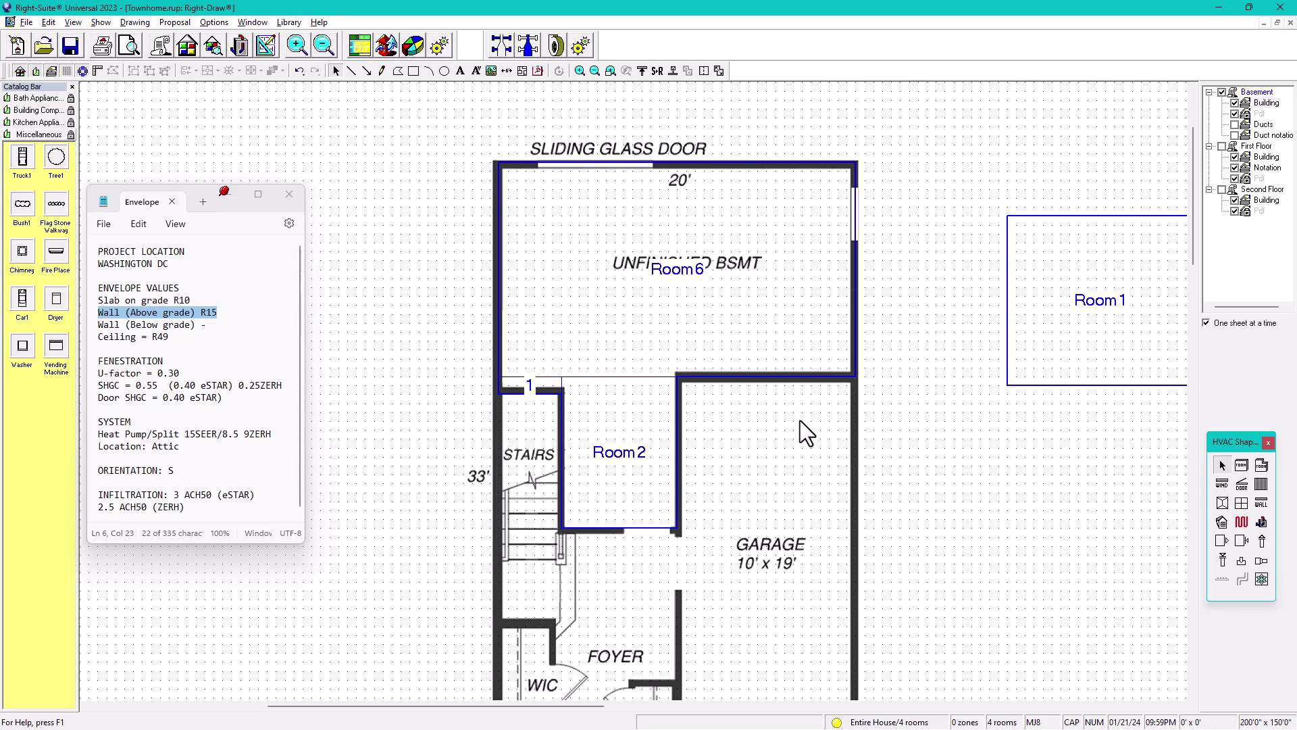
Select Room6, Room2 and room 1 together and combine them into a single room covering the unfinished basement.
{"action": "left_click", "coordinate": [687, 325]}
{"action": "left_click", "coordinate": [630, 439]}
{"action": "left_click", "coordinate": [546, 384]}
{"action": "left_click", "coordinate": [906, 322]}
{"action": "left_click", "coordinate": [635, 437]}
{"action": "left_click", "coordinate": [620, 356]}
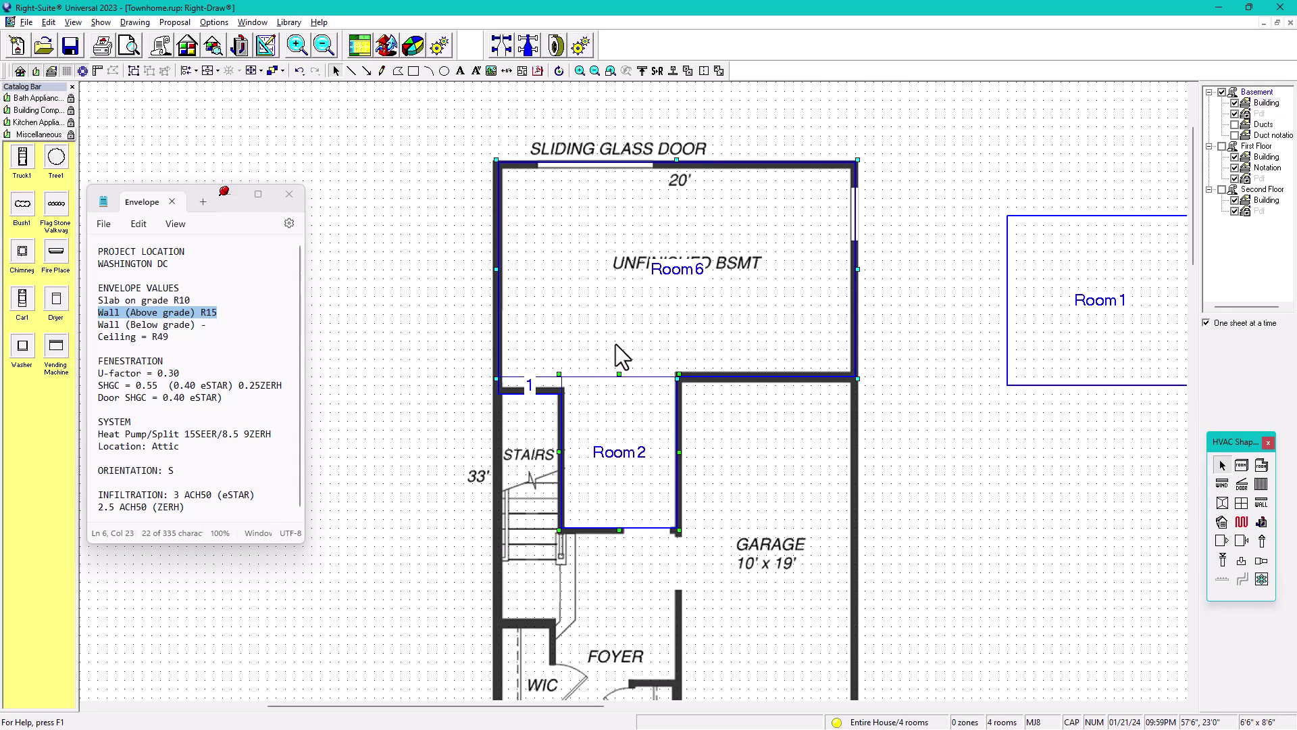
{"action": "left_click", "coordinate": [547, 389]}
{"action": "left_click", "coordinate": [688, 71]}
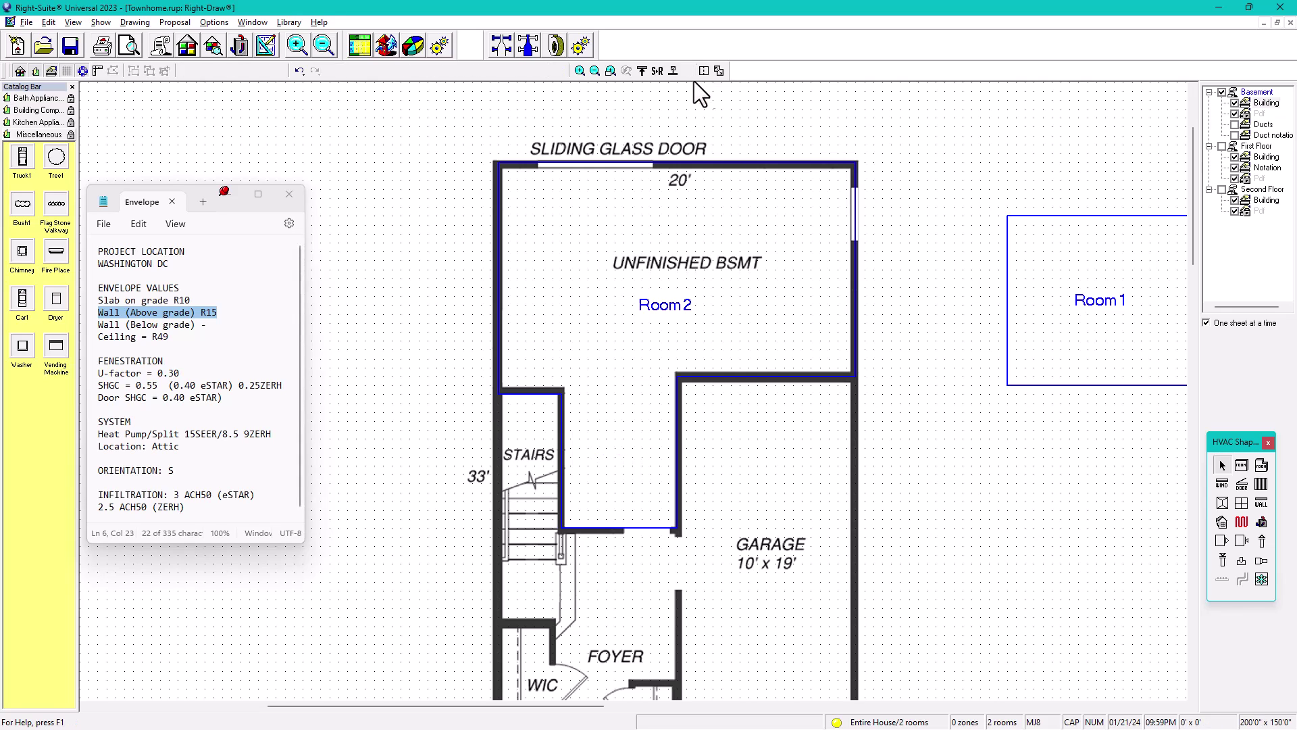
Rename the combined basement room as Unfinished Bsmt.
{"action": "double_click", "coordinate": [689, 306]}
{"action": "left_click_drag", "start_coordinate": [707, 310], "coordinate": [594, 312]}
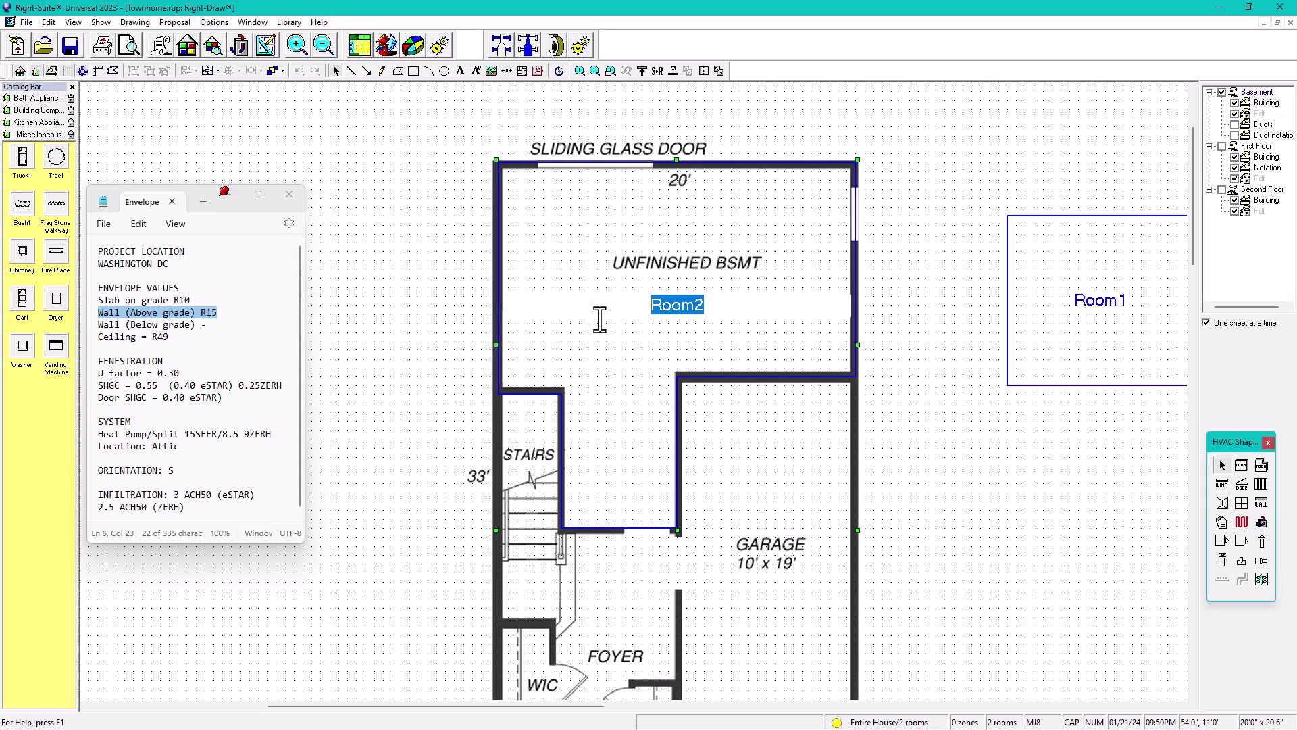
{"action": "type", "text": "uN"}
{"action": "key", "text": "BackSpace"}
{"action": "key", "text": "Caps_Lock"}
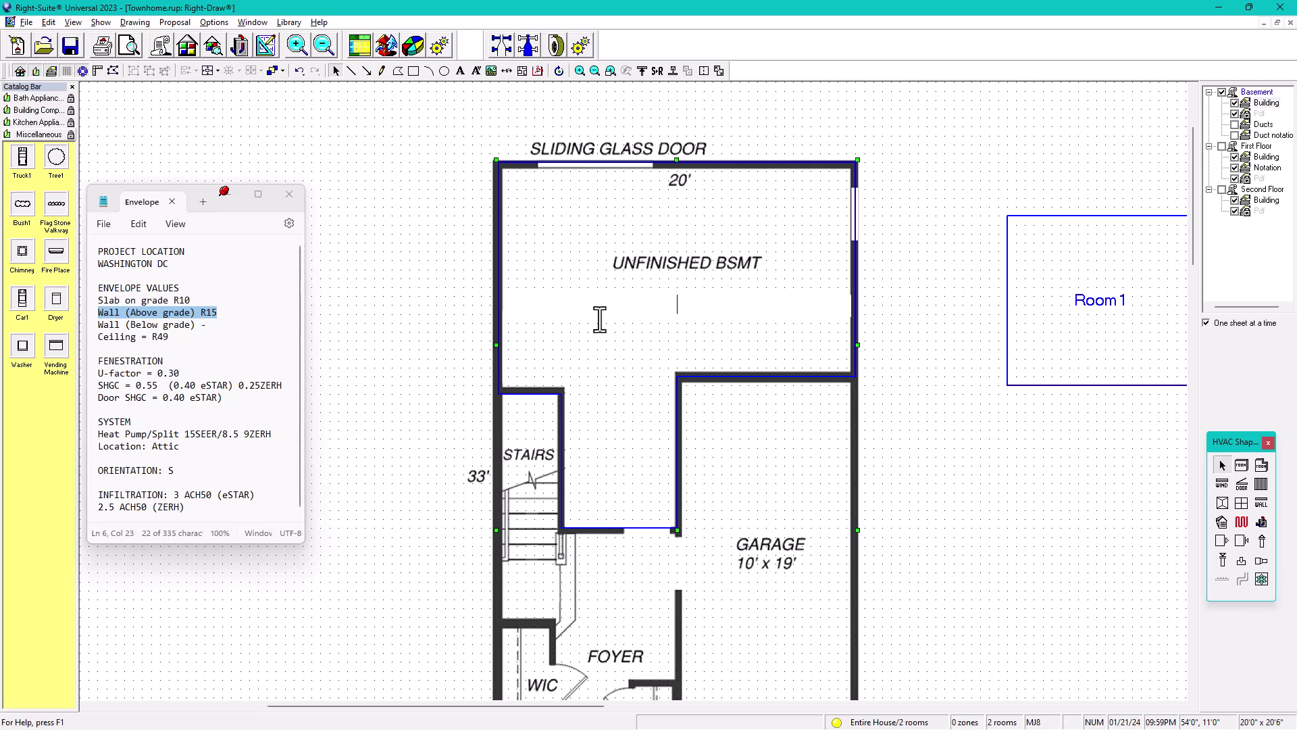
{"action": "type", "text": "Unfinished Bsmt"}
{"action": "left_click", "coordinate": [914, 387]}
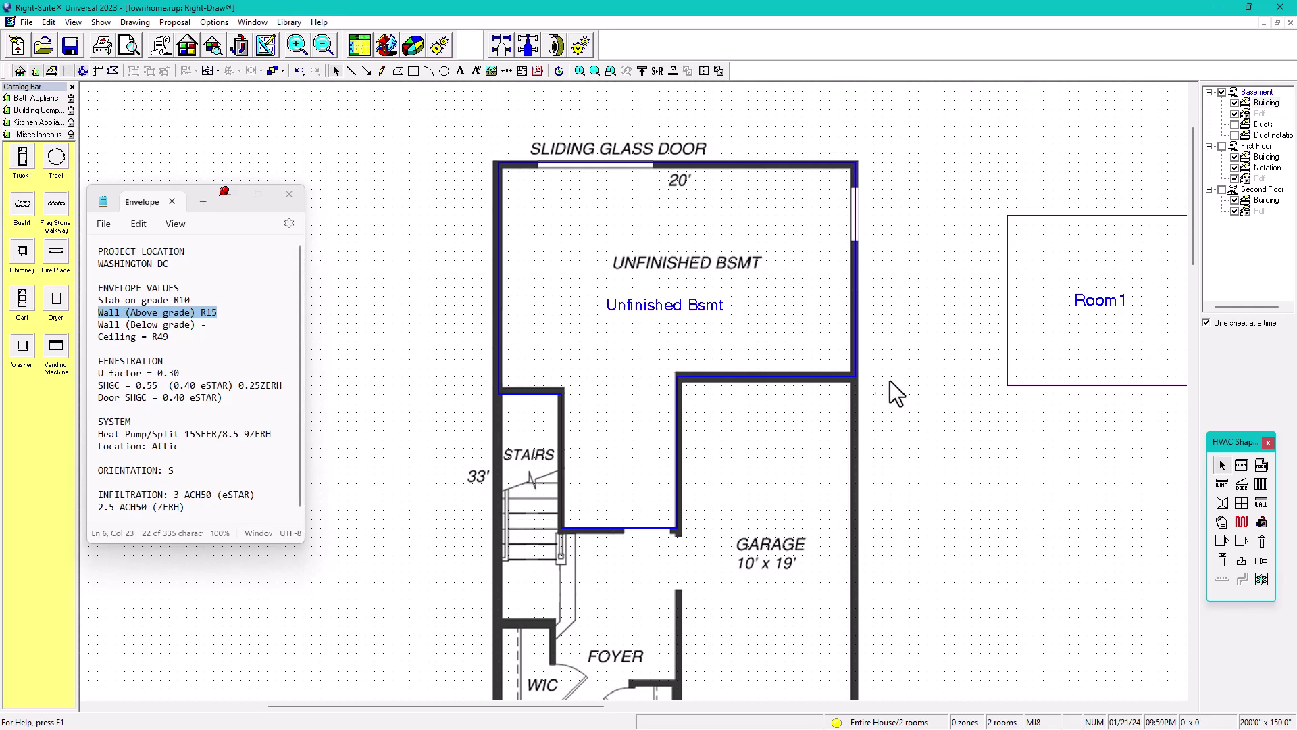
Copy Room1 into the garage below the unfinished basement and stretch the copy to the garage door wall, 10'0" x 20'6".
{"action": "middle_click_drag", "start_coordinate": [841, 420], "coordinate": [788, 282]}
{"action": "scroll", "coordinate": [810, 345], "scroll_direction": "down", "scroll_amount": 1}
{"action": "middle_click_drag", "start_coordinate": [790, 421], "coordinate": [789, 415]}
{"action": "left_click_drag", "start_coordinate": [991, 275], "coordinate": [695, 420]}
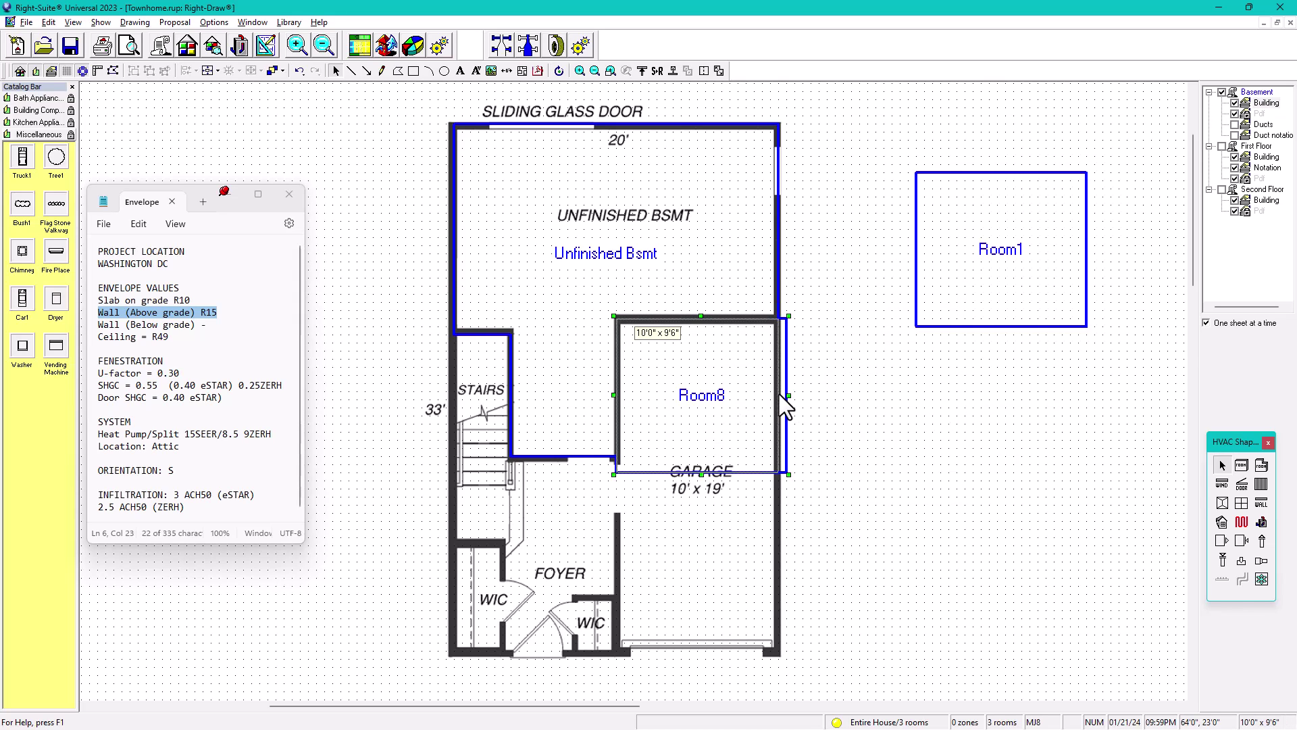
{"action": "left_click_drag", "start_coordinate": [692, 483], "coordinate": [682, 656]}
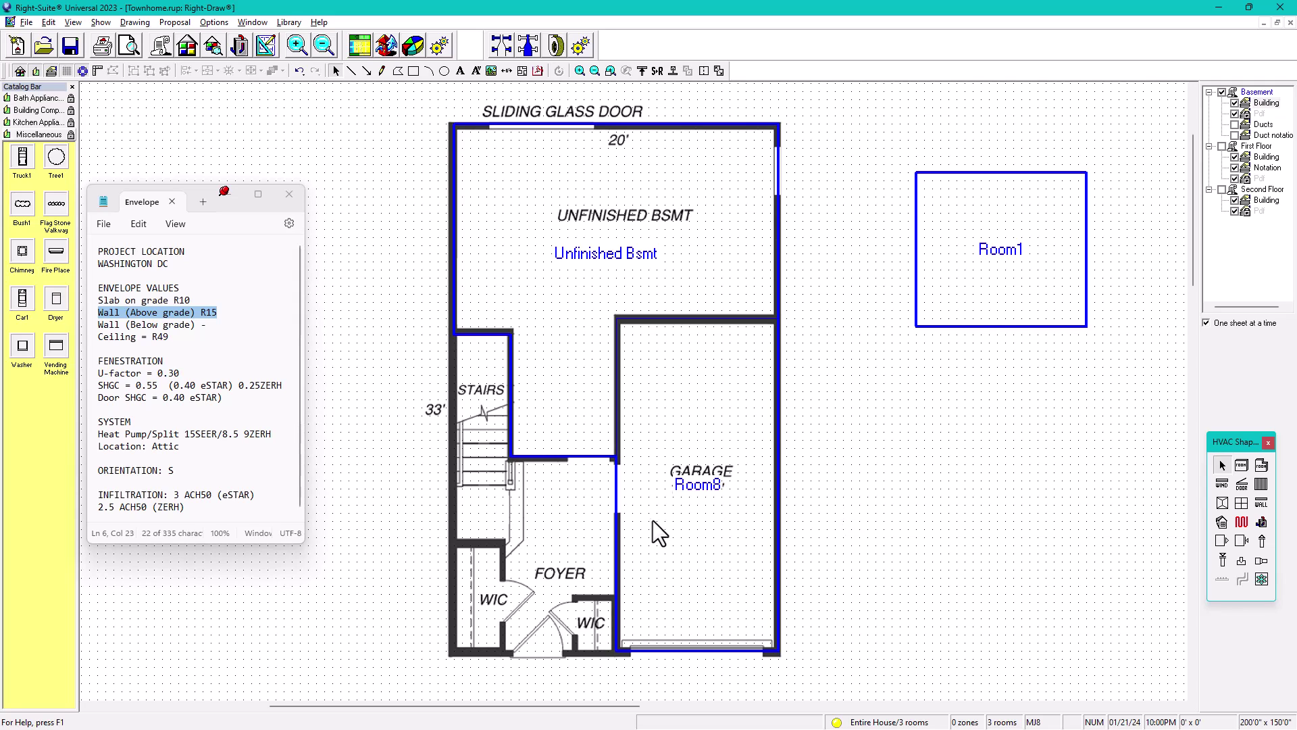
Rename the room covering the garage as Garage.
{"action": "double_click", "coordinate": [698, 483]}
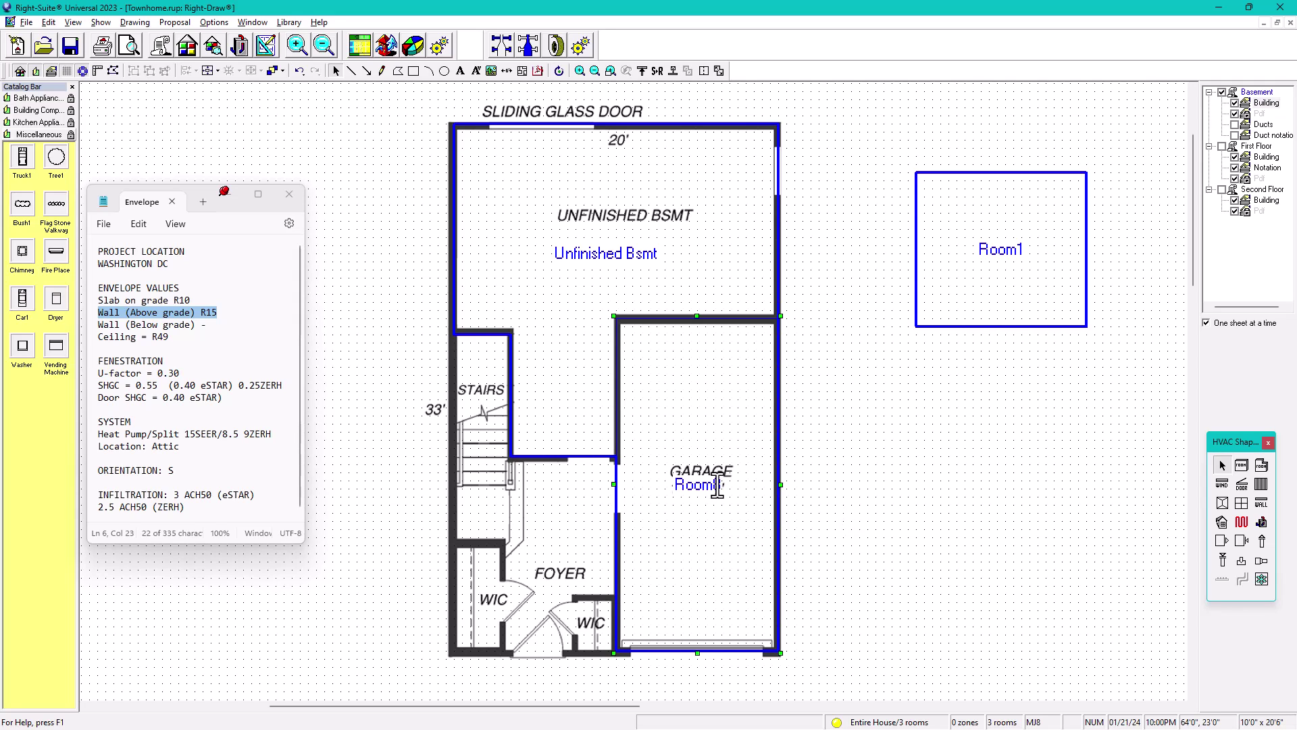
{"action": "left_click_drag", "start_coordinate": [731, 488], "coordinate": [589, 479]}
{"action": "type", "text": "Garage"}
Set both the heating condition and the cooling condition of the Garage room to None in its properties.
{"action": "double_click", "coordinate": [692, 533]}
{"action": "left_click_drag", "start_coordinate": [610, 235], "coordinate": [879, 297]}
{"action": "left_click", "coordinate": [820, 332]}
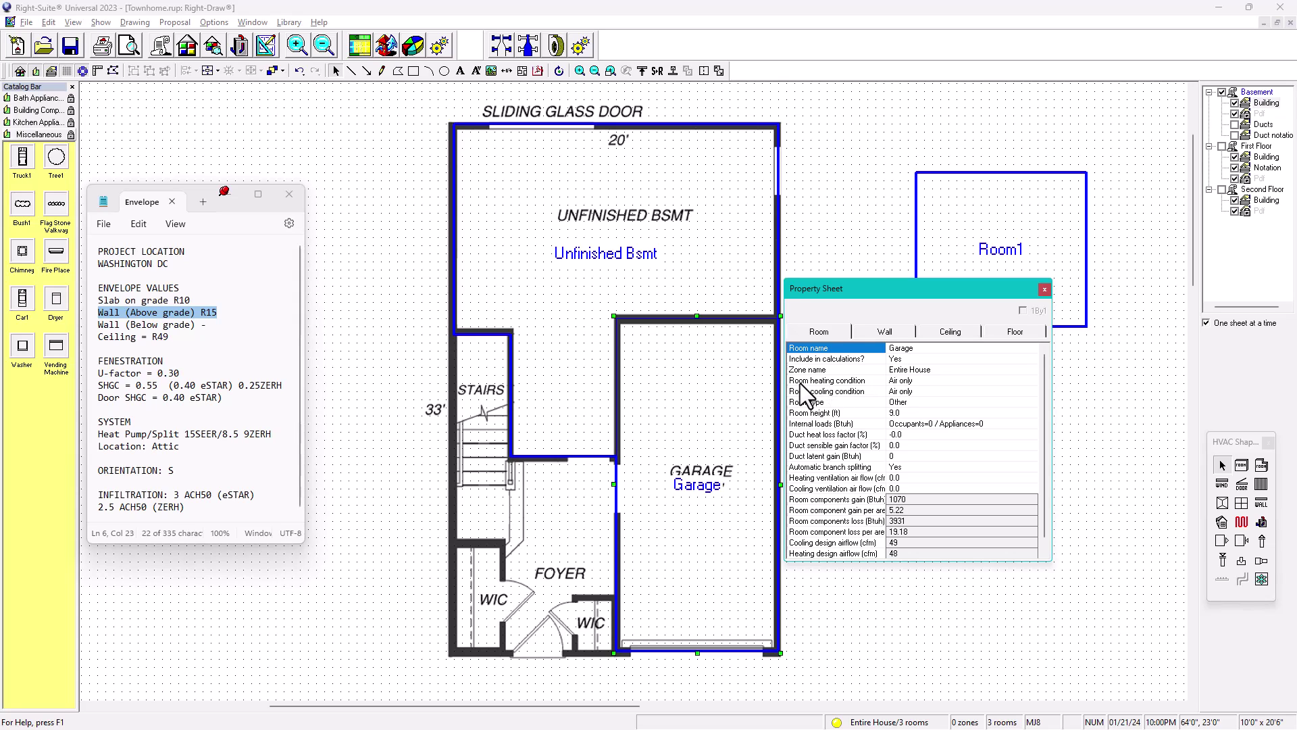
{"action": "left_click", "coordinate": [917, 382]}
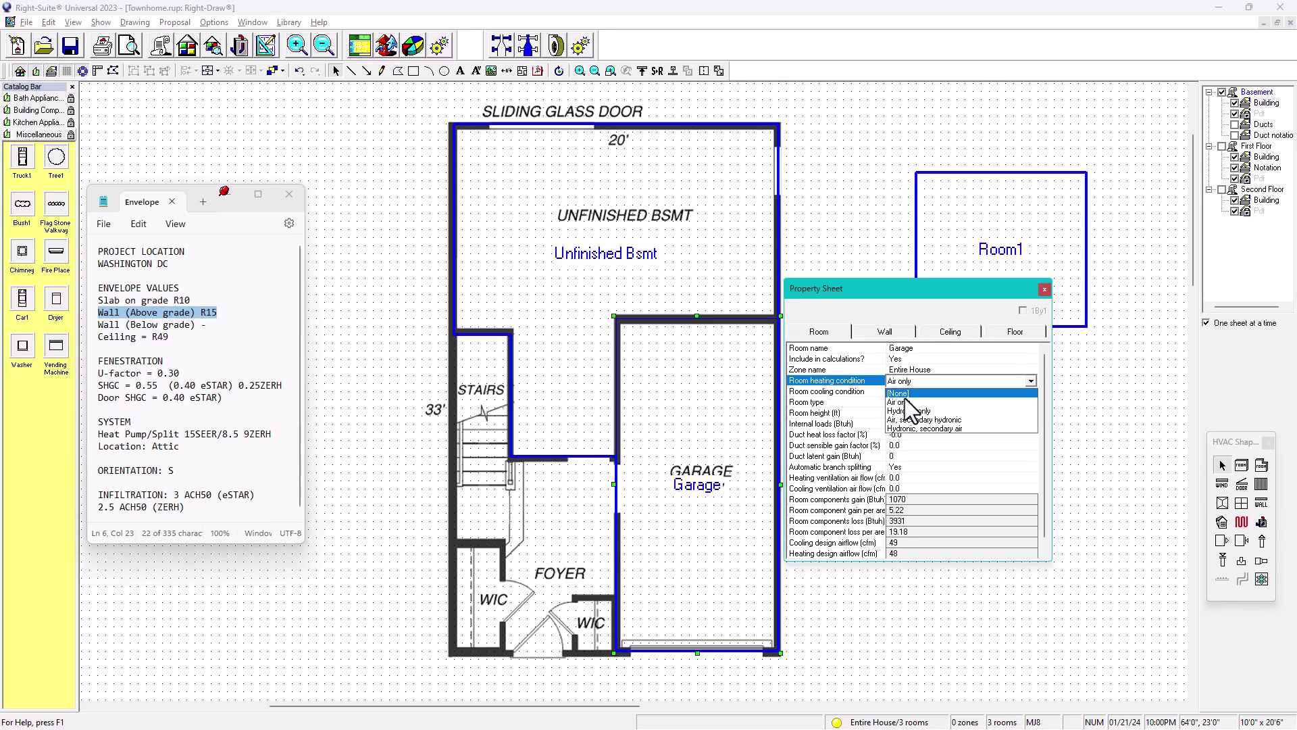
{"action": "left_click", "coordinate": [900, 393]}
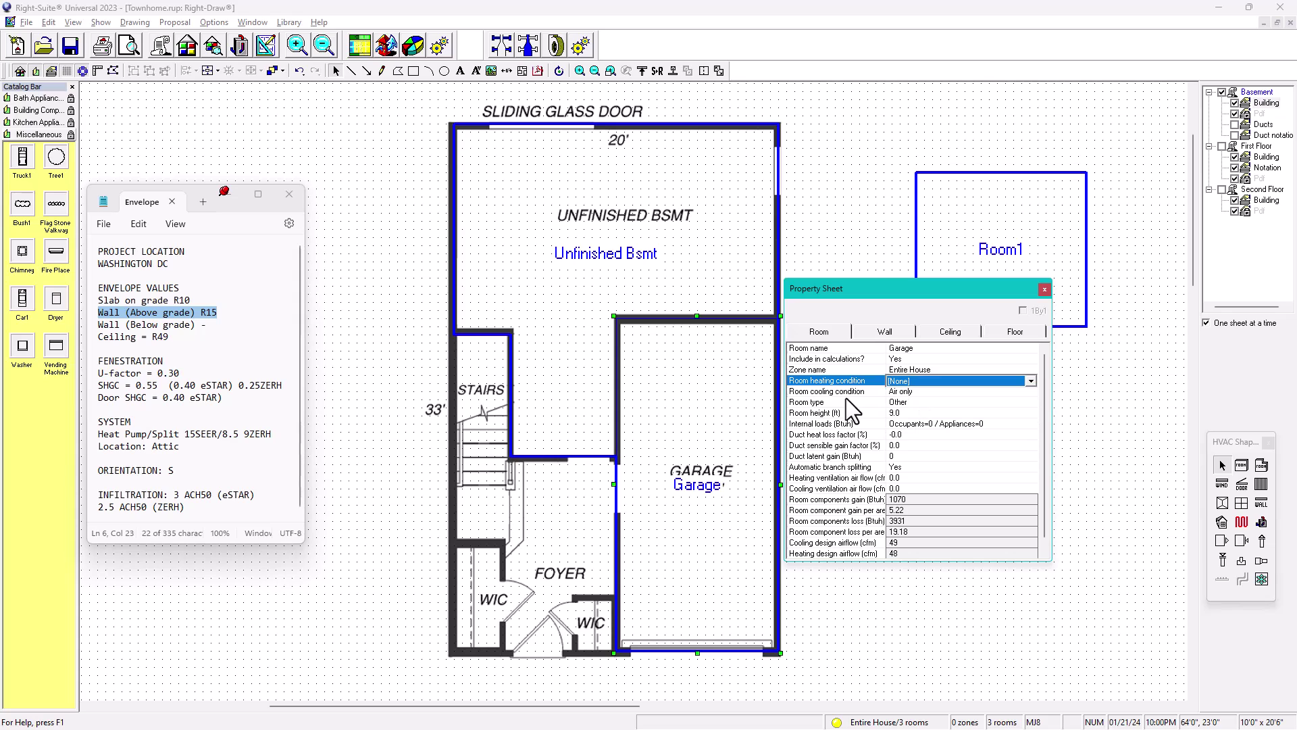
{"action": "left_click", "coordinate": [913, 394]}
{"action": "left_click", "coordinate": [902, 403]}
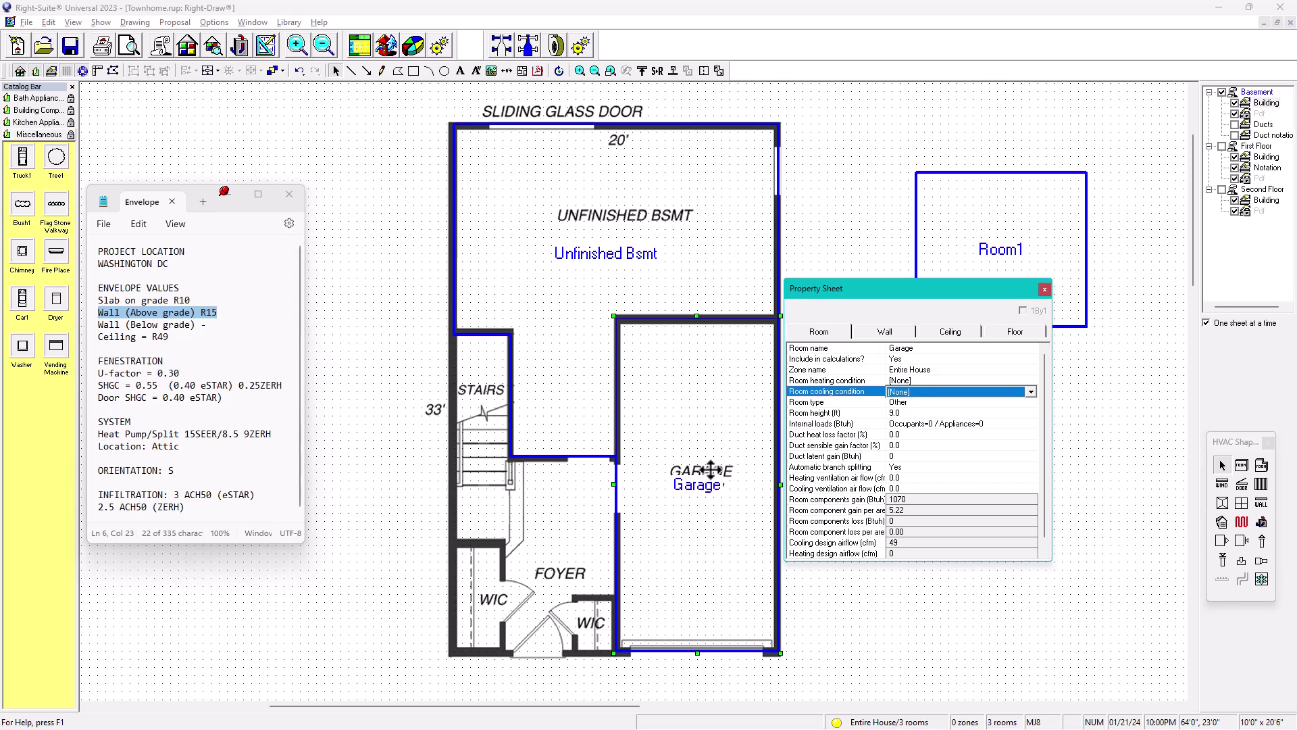
Exclude the Garage room from the calculations and close its property sheet.
{"action": "left_click", "coordinate": [906, 360]}
{"action": "left_click", "coordinate": [910, 363]}
{"action": "left_click", "coordinate": [903, 372]}
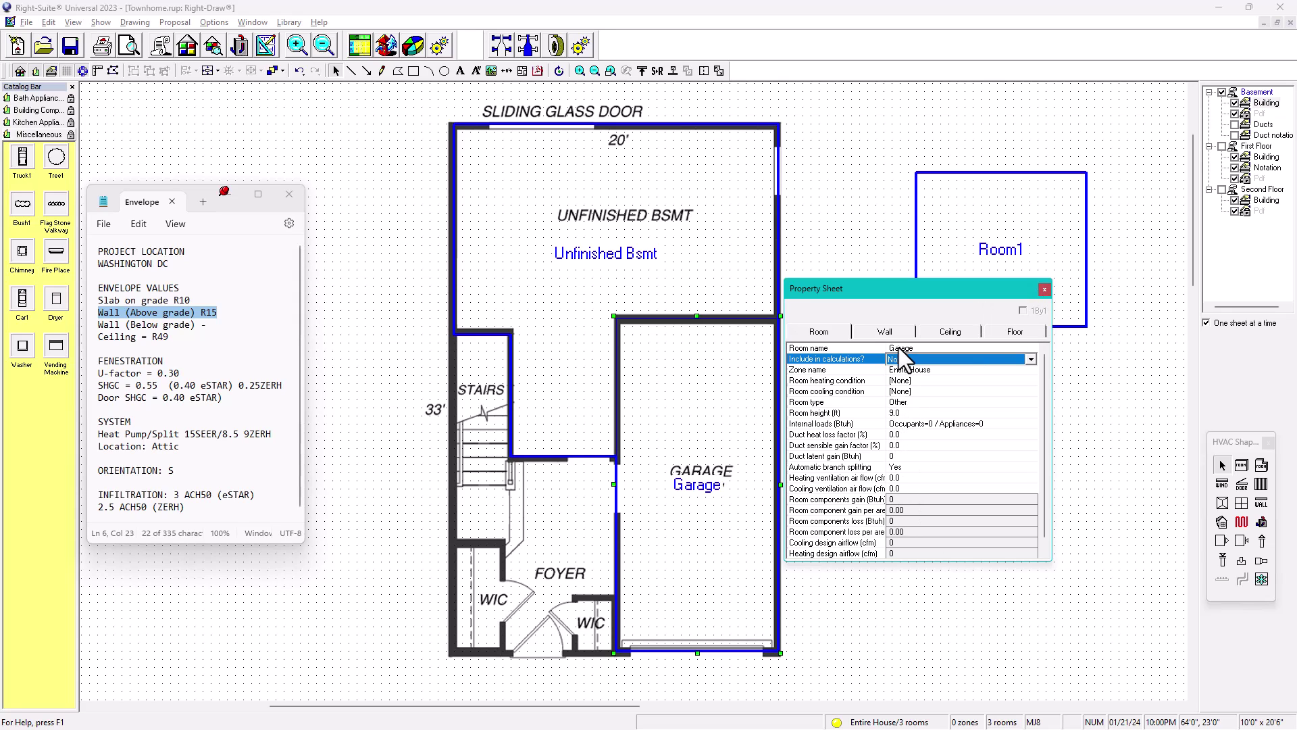
{"action": "left_click", "coordinate": [1045, 290]}
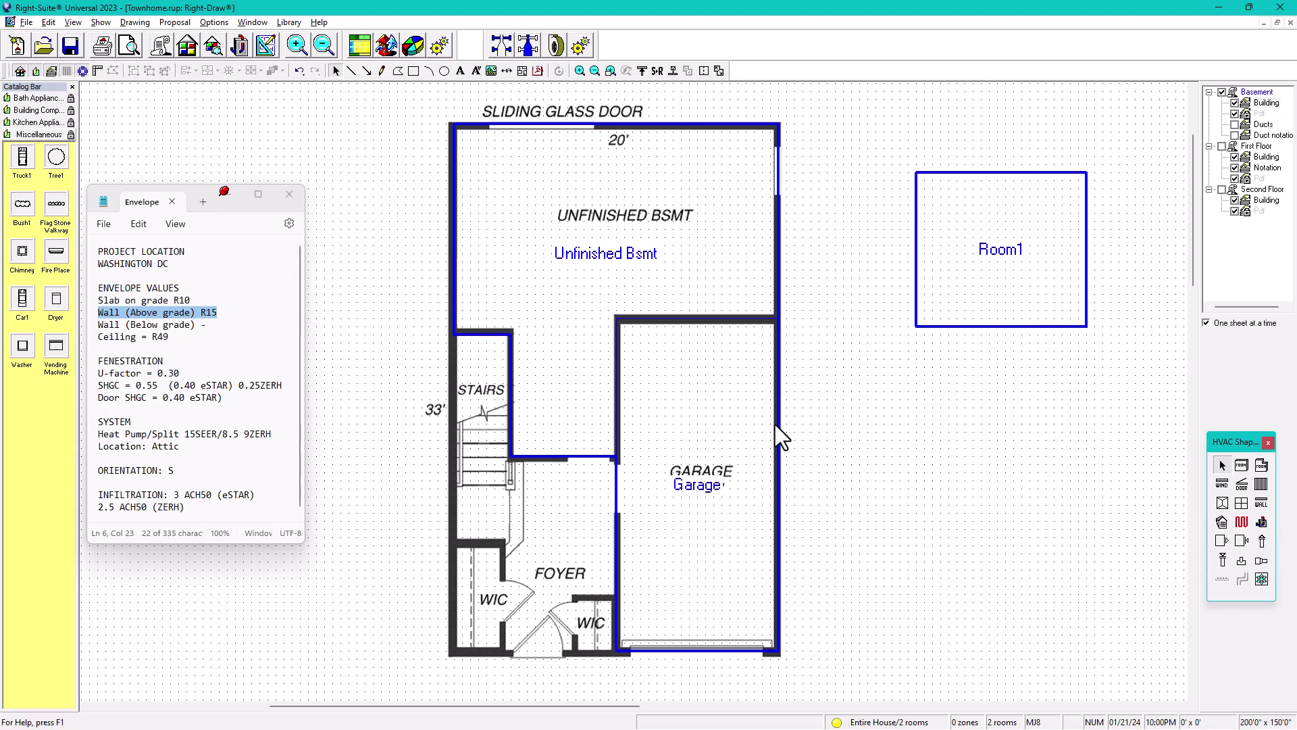
Copy Room1 over the foyer and resize it to 6'6" x 12'0", between the stair wall and the garage down to the entry wall.
{"action": "middle_click_drag", "start_coordinate": [662, 472], "coordinate": [682, 447]}
{"action": "left_click_drag", "start_coordinate": [1017, 269], "coordinate": [552, 546]}
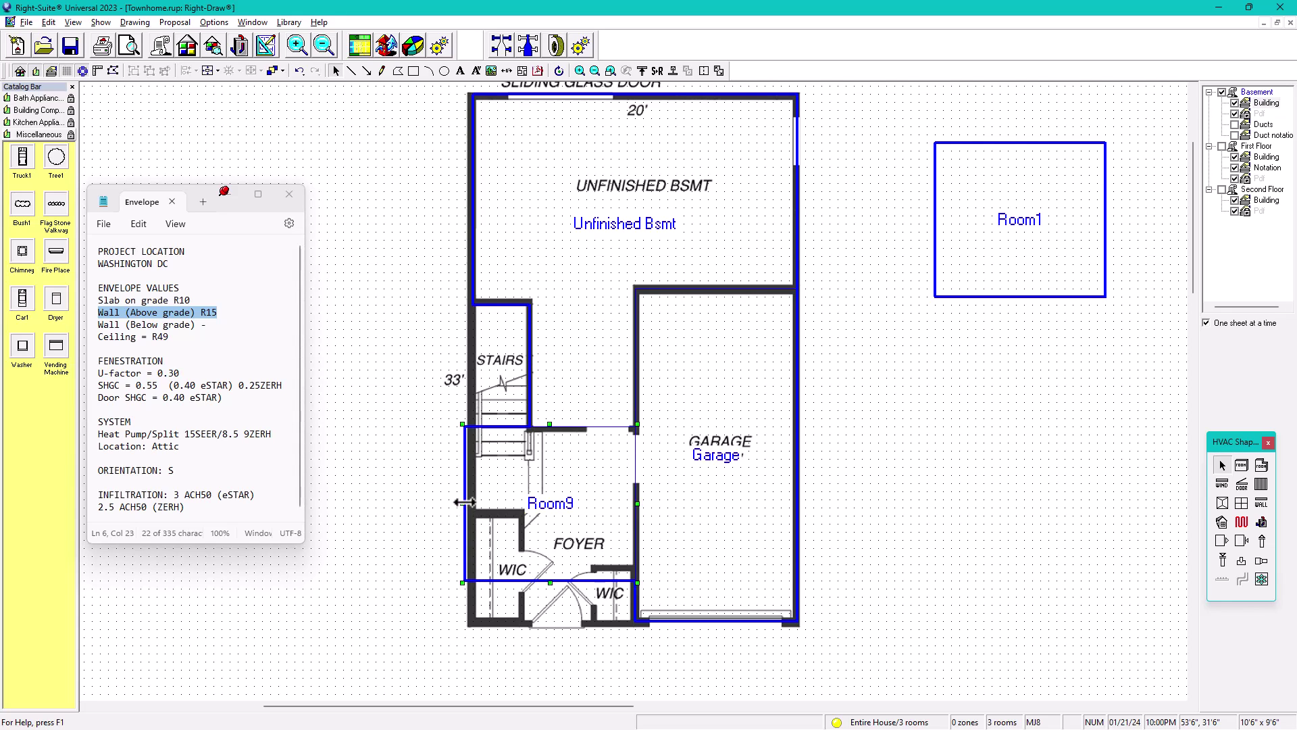
{"action": "left_click_drag", "start_coordinate": [486, 511], "coordinate": [533, 511]}
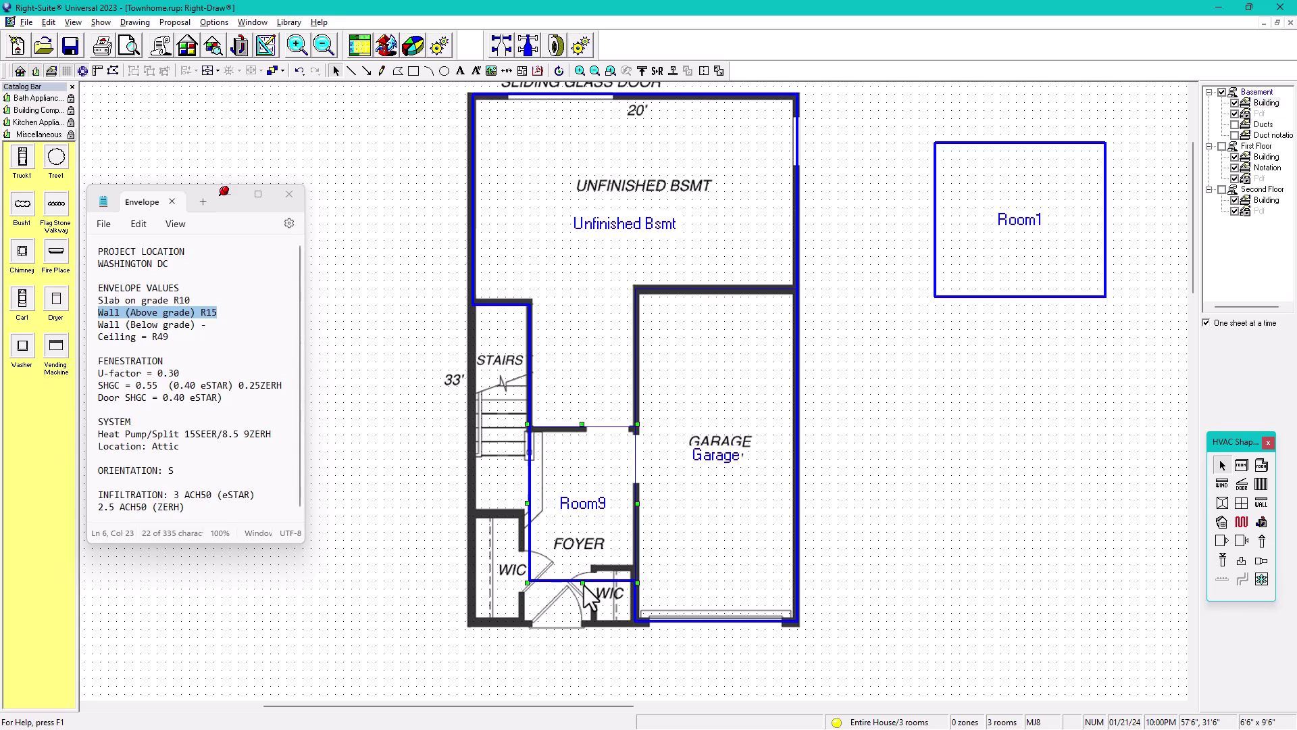
{"action": "scroll", "coordinate": [595, 599], "scroll_direction": "up", "scroll_amount": 1}
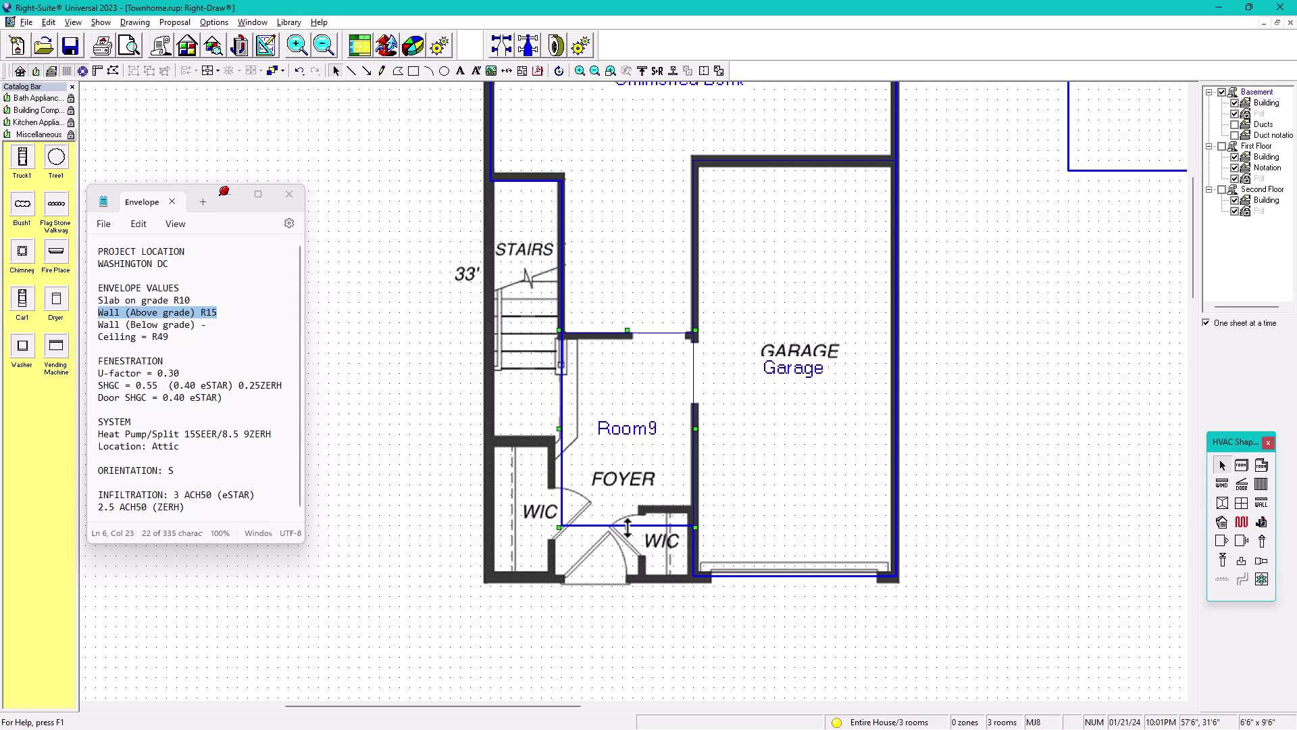
{"action": "left_click_drag", "start_coordinate": [626, 526], "coordinate": [626, 581]}
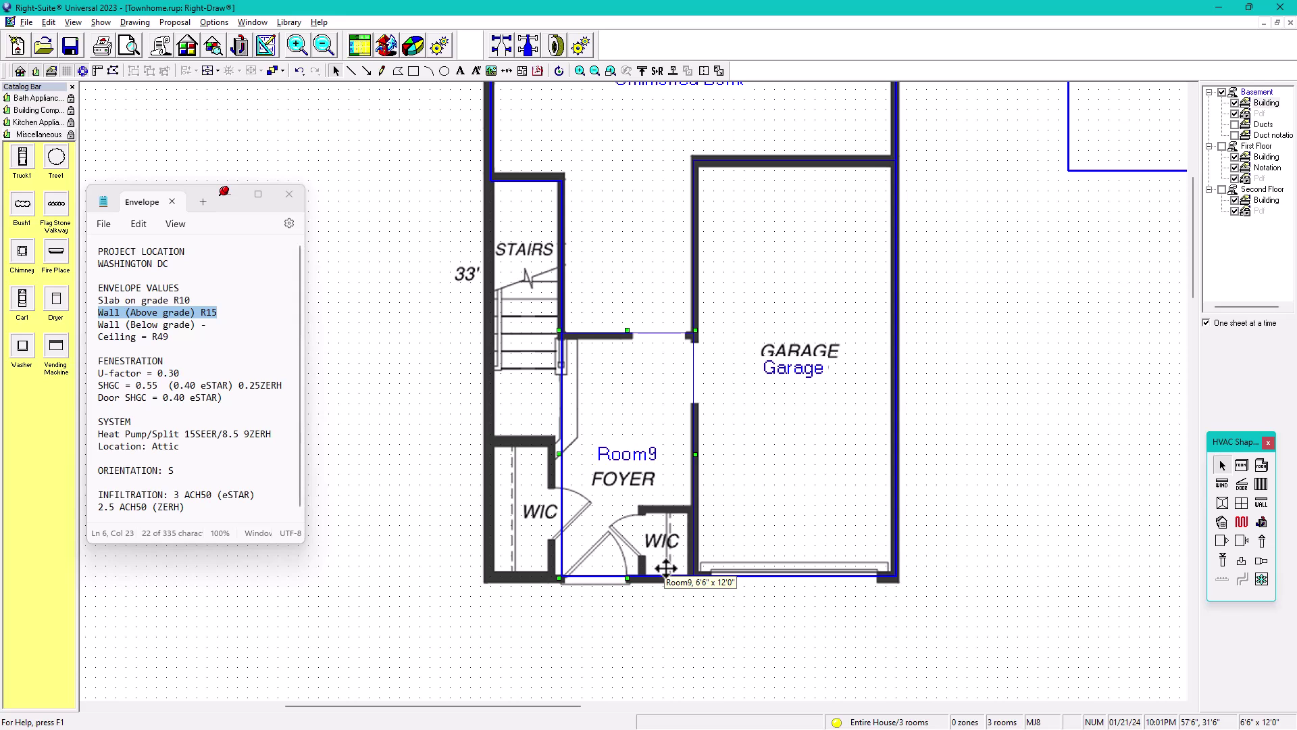
Copy Room1 beside the foyer and resize the copy to 3'6" x 6'6" to fit the walk-in closet at the outer wall.
{"action": "scroll", "coordinate": [606, 566], "scroll_direction": "down", "scroll_amount": 1}
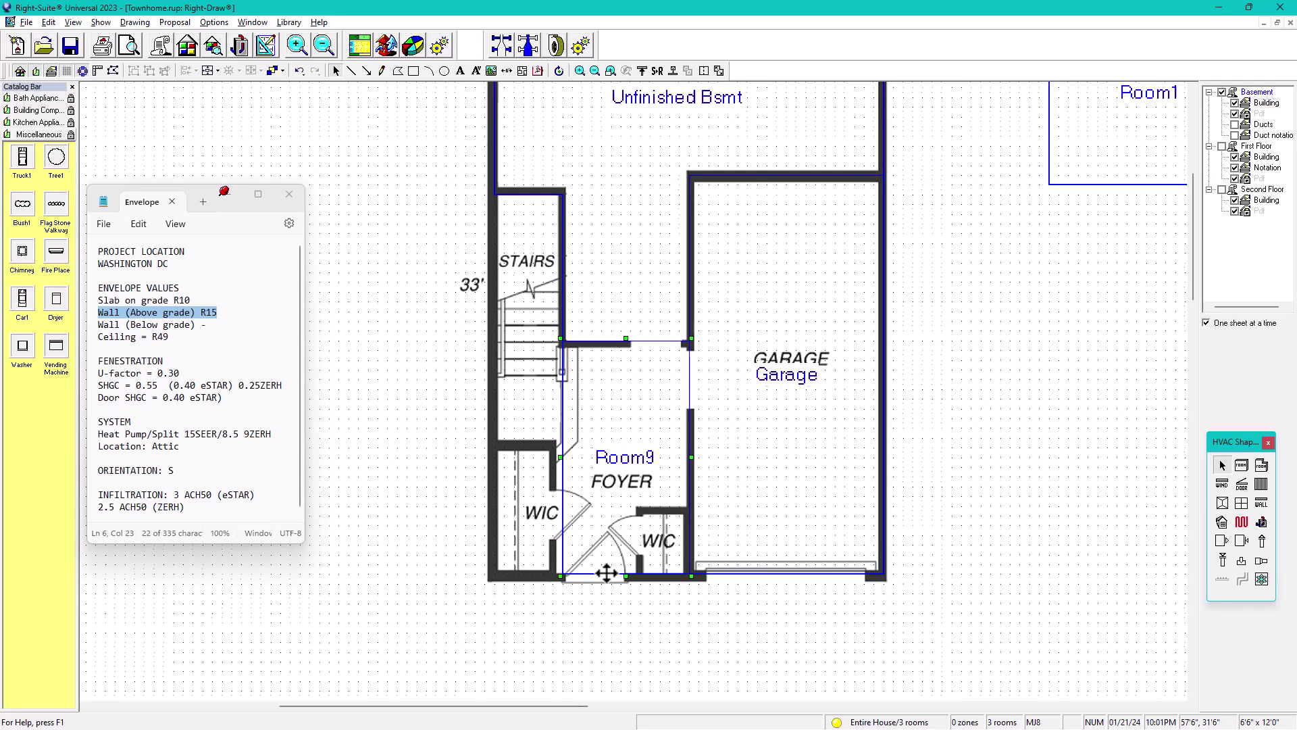
{"action": "left_click", "coordinate": [1082, 184]}
{"action": "left_click_drag", "start_coordinate": [1082, 184], "coordinate": [396, 622]}
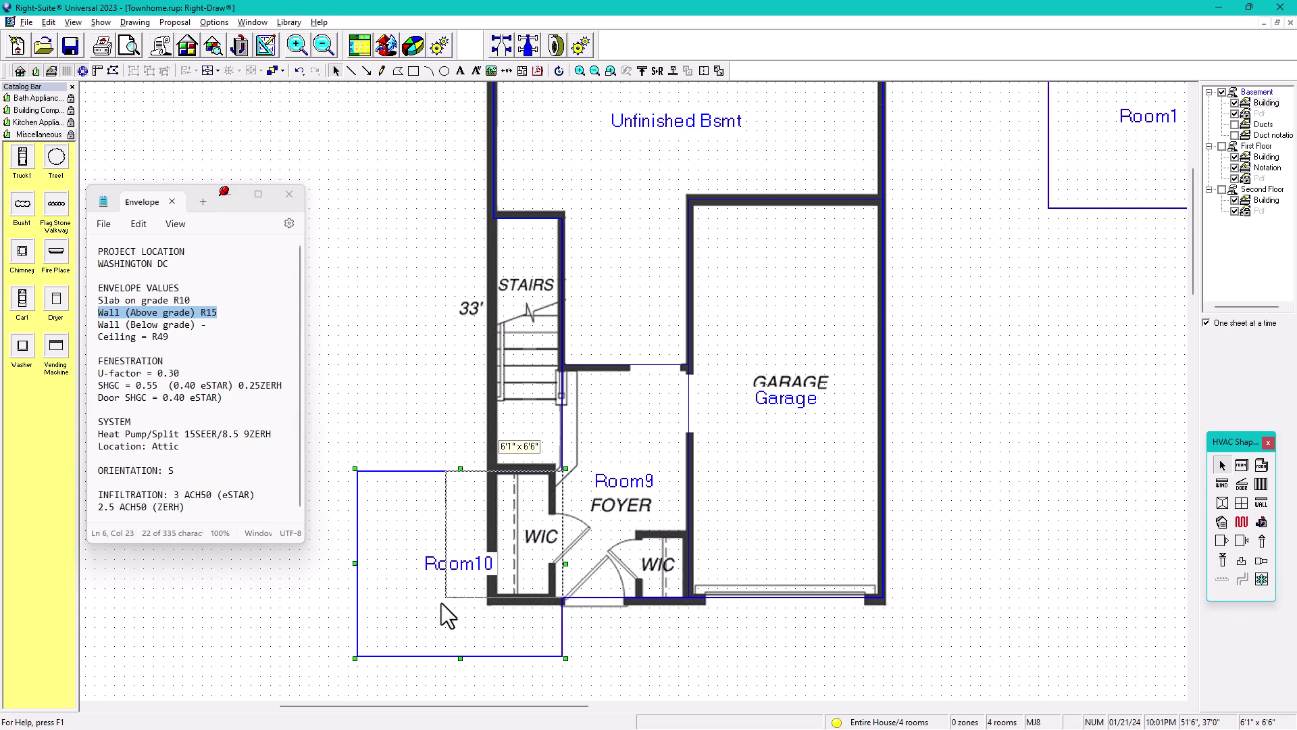
{"action": "left_click", "coordinate": [486, 598]}
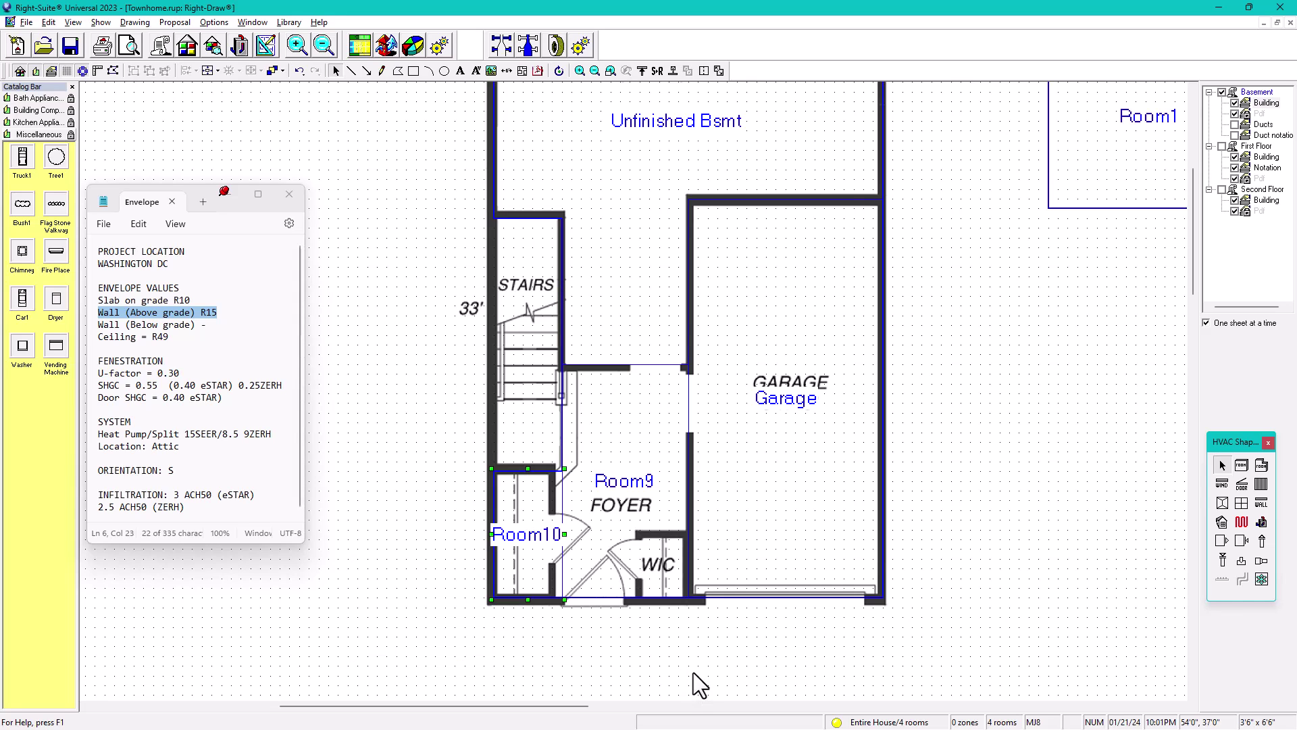
Select the foyer room together with the adjoining closet room and combine them into one room.
{"action": "left_click", "coordinate": [619, 480]}
{"action": "left_click", "coordinate": [564, 523]}
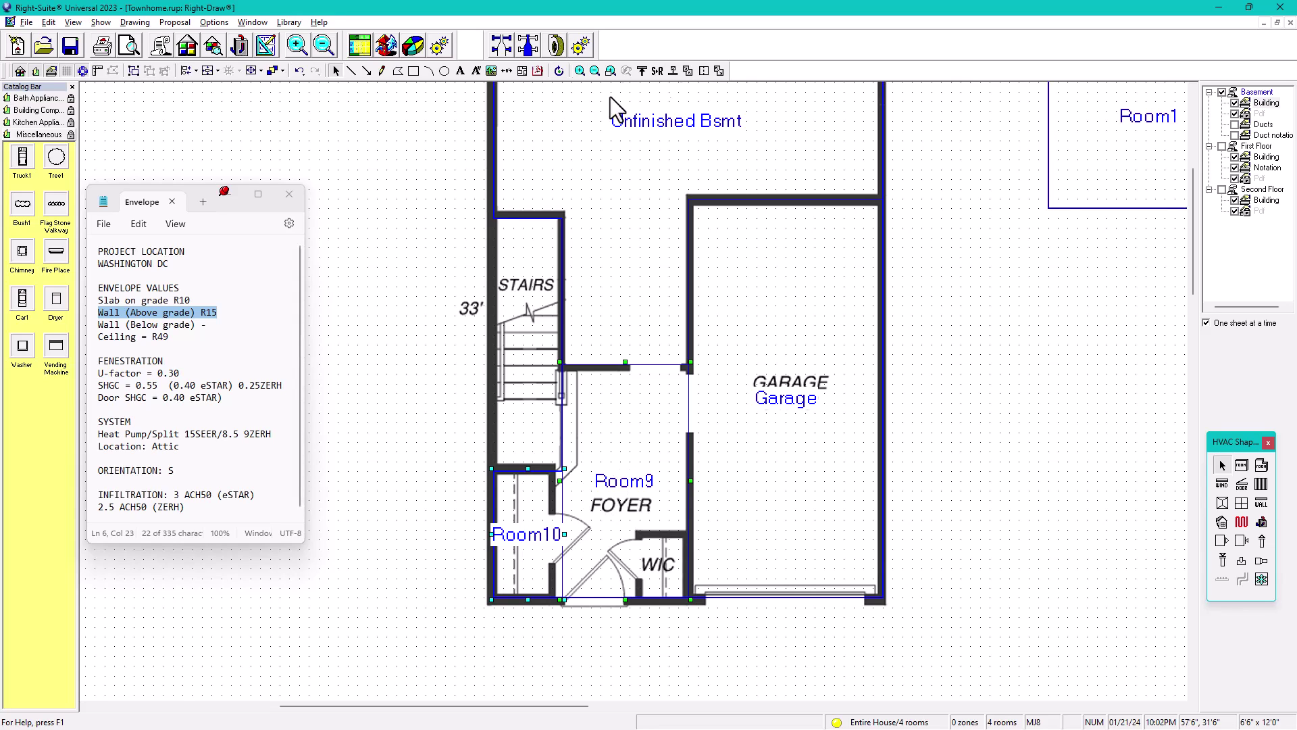
{"action": "left_click", "coordinate": [688, 71]}
{"action": "left_click", "coordinate": [602, 497]}
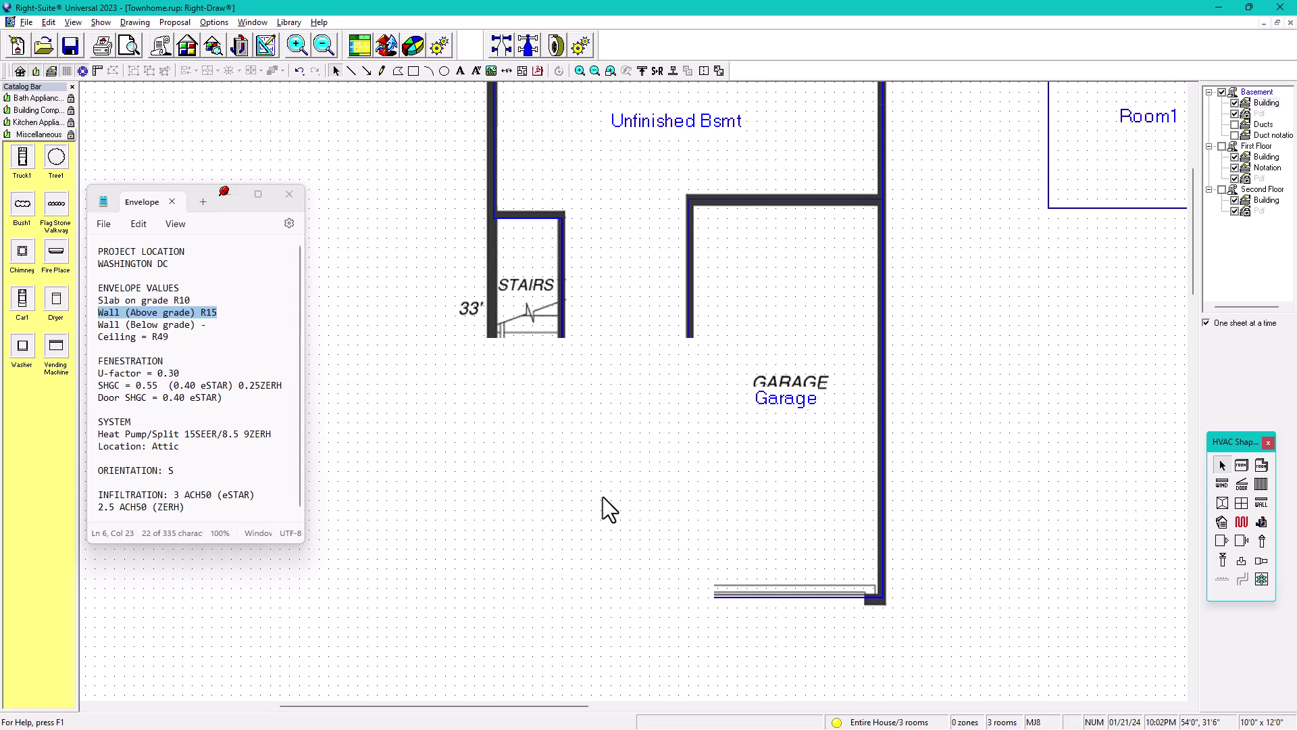
Rename the combined entry and closet room as Foyer.
{"action": "left_click", "coordinate": [634, 491]}
{"action": "left_click", "coordinate": [634, 491]}
{"action": "left_click_drag", "start_coordinate": [634, 490], "coordinate": [532, 492]}
{"action": "type", "text": "Foyer"}
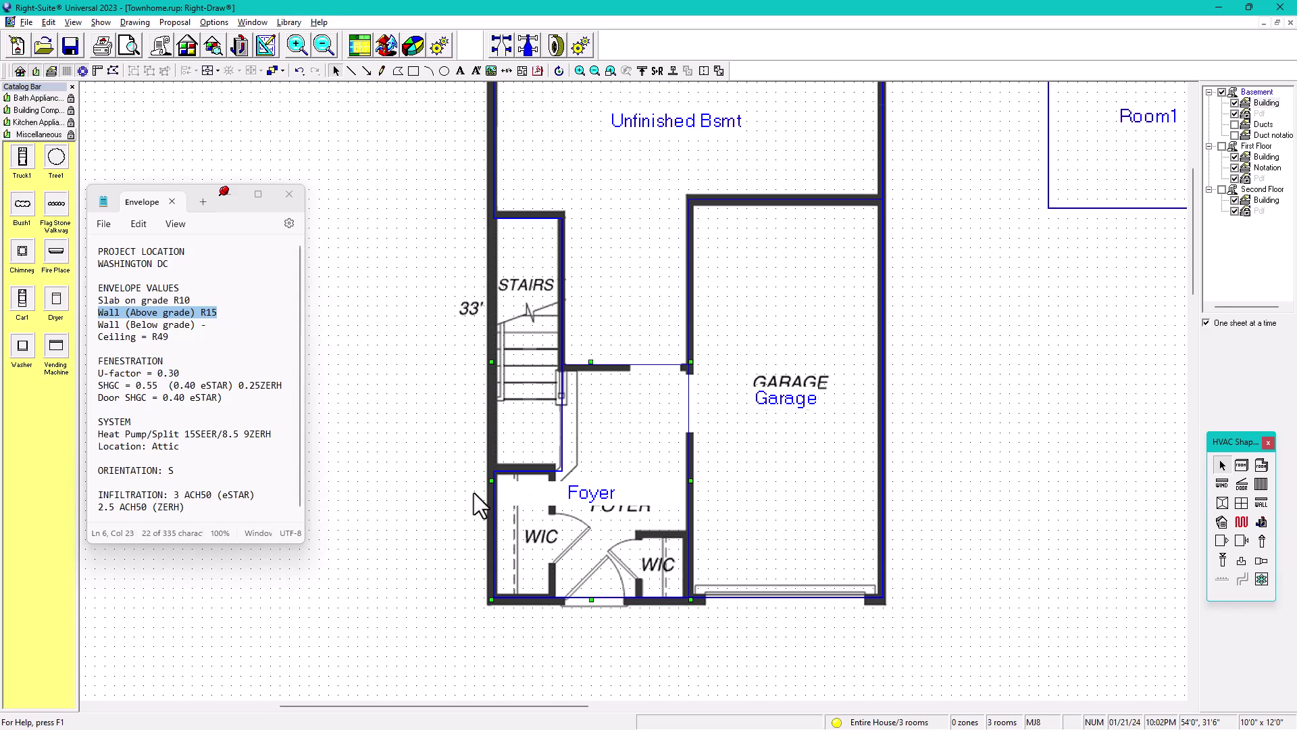
{"action": "left_click", "coordinate": [472, 489]}
Copy Room1 onto the basement stairs and resize it to 3'6" x 13'0", filling the space between Unfinished Bsmt and Foyer.
{"action": "scroll", "coordinate": [591, 425], "scroll_direction": "down", "scroll_amount": 1}
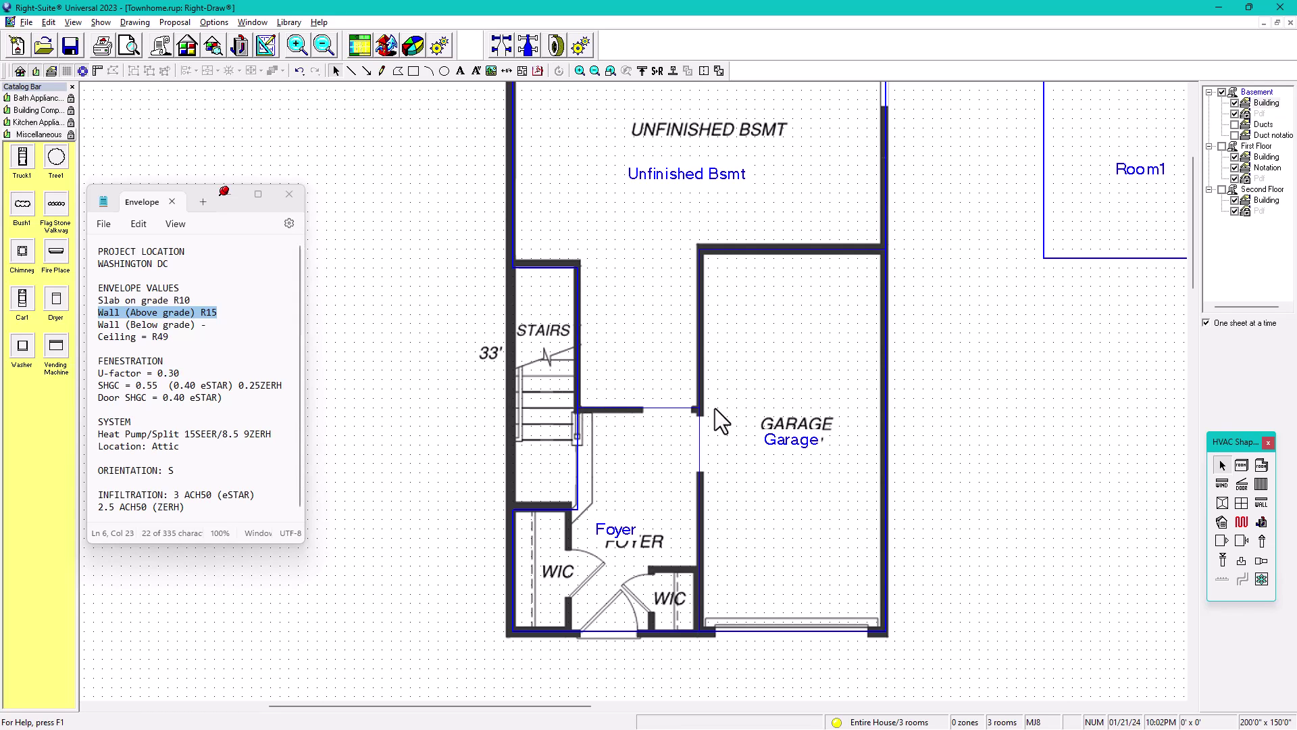
{"action": "left_click", "coordinate": [1102, 226]}
{"action": "left_click_drag", "start_coordinate": [1103, 226], "coordinate": [436, 400]}
{"action": "left_click_drag", "start_coordinate": [380, 356], "coordinate": [513, 360]}
{"action": "left_click_drag", "start_coordinate": [545, 447], "coordinate": [551, 512]}
Rename the room over the basement stairs as Stairs B.
{"action": "double_click", "coordinate": [545, 384]}
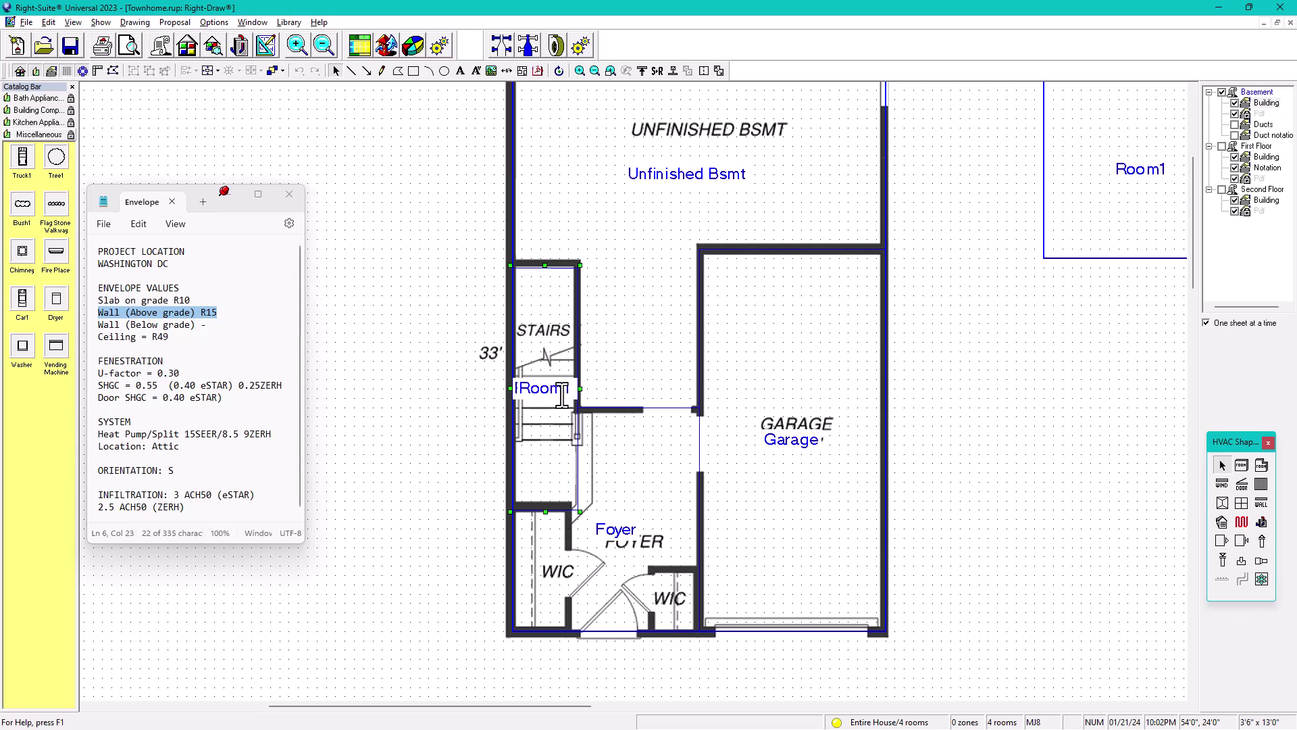
{"action": "key", "text": "BackSpace"}
{"action": "key", "text": "BackSpace"}
{"action": "key", "text": "BackSpace"}
{"action": "key", "text": "BackSpace"}
{"action": "key", "text": "BackSpace"}
{"action": "key", "text": "BackSpace"}
{"action": "type", "text": "Stairs B"}
{"action": "left_click", "coordinate": [424, 333]}
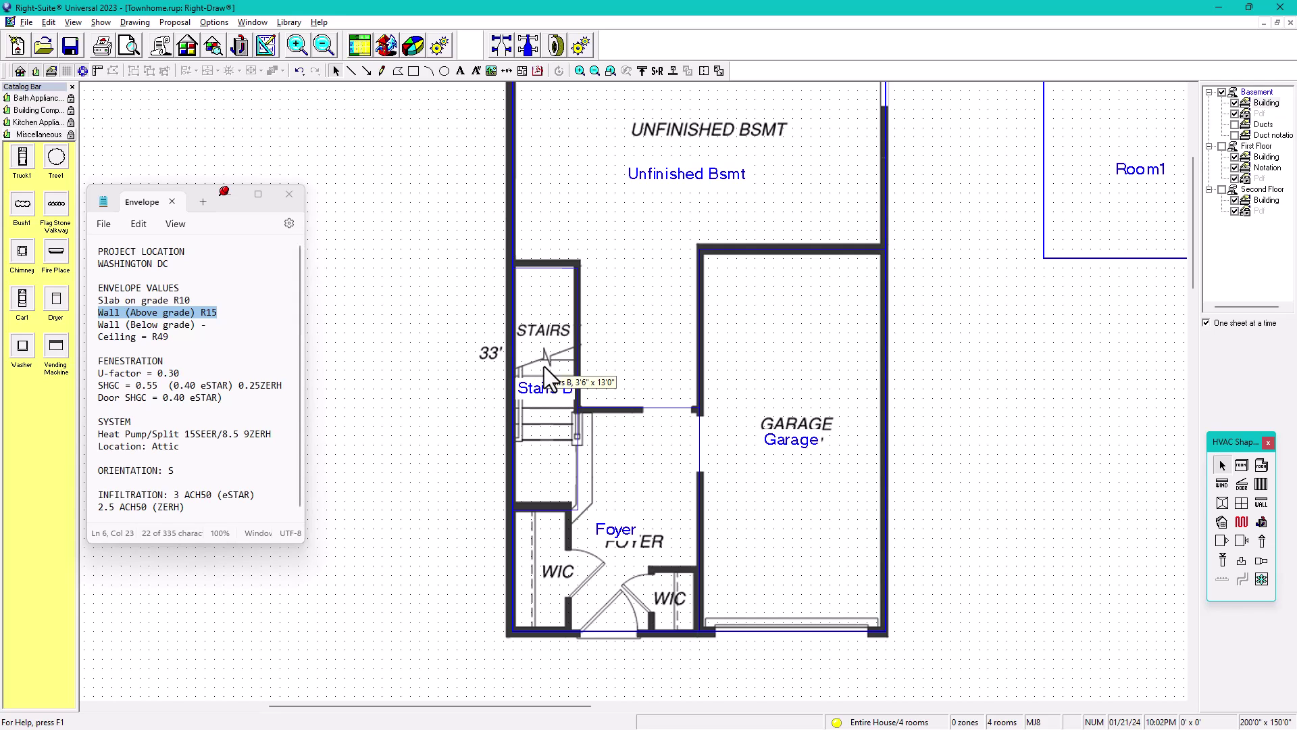
Check the basement room outlines with the PDF floor plan layer hidden, and show that layer again.
{"action": "scroll", "coordinate": [926, 487], "scroll_direction": "down", "scroll_amount": 2}
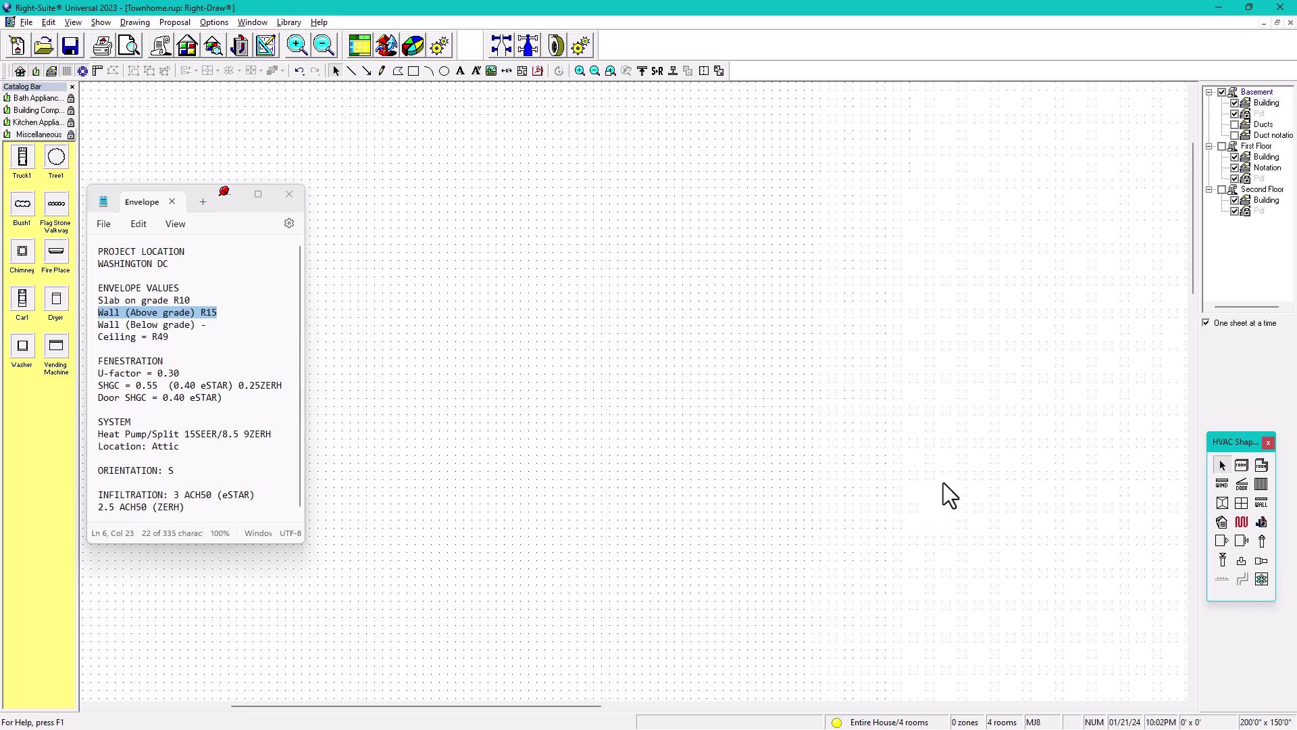
{"action": "middle_click_drag", "start_coordinate": [909, 492], "coordinate": [849, 497]}
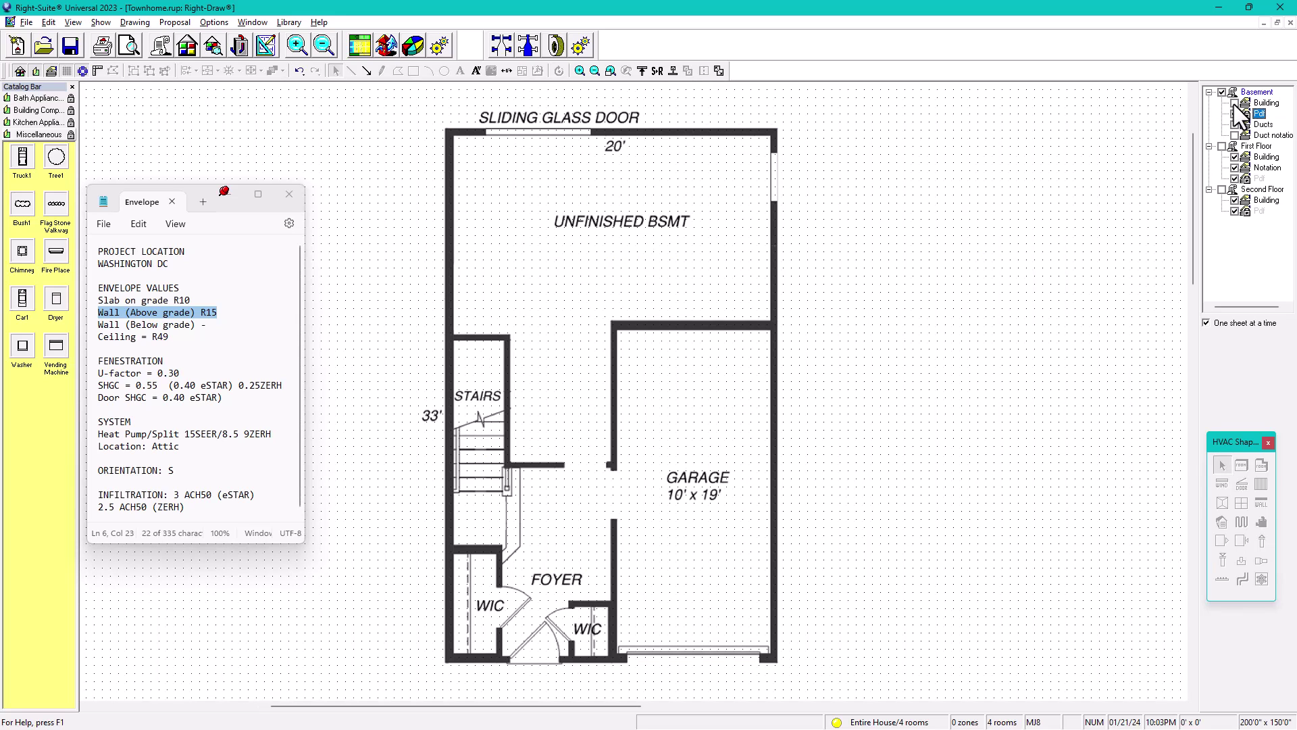
{"action": "left_click", "coordinate": [1243, 105]}
{"action": "left_click", "coordinate": [1236, 113]}
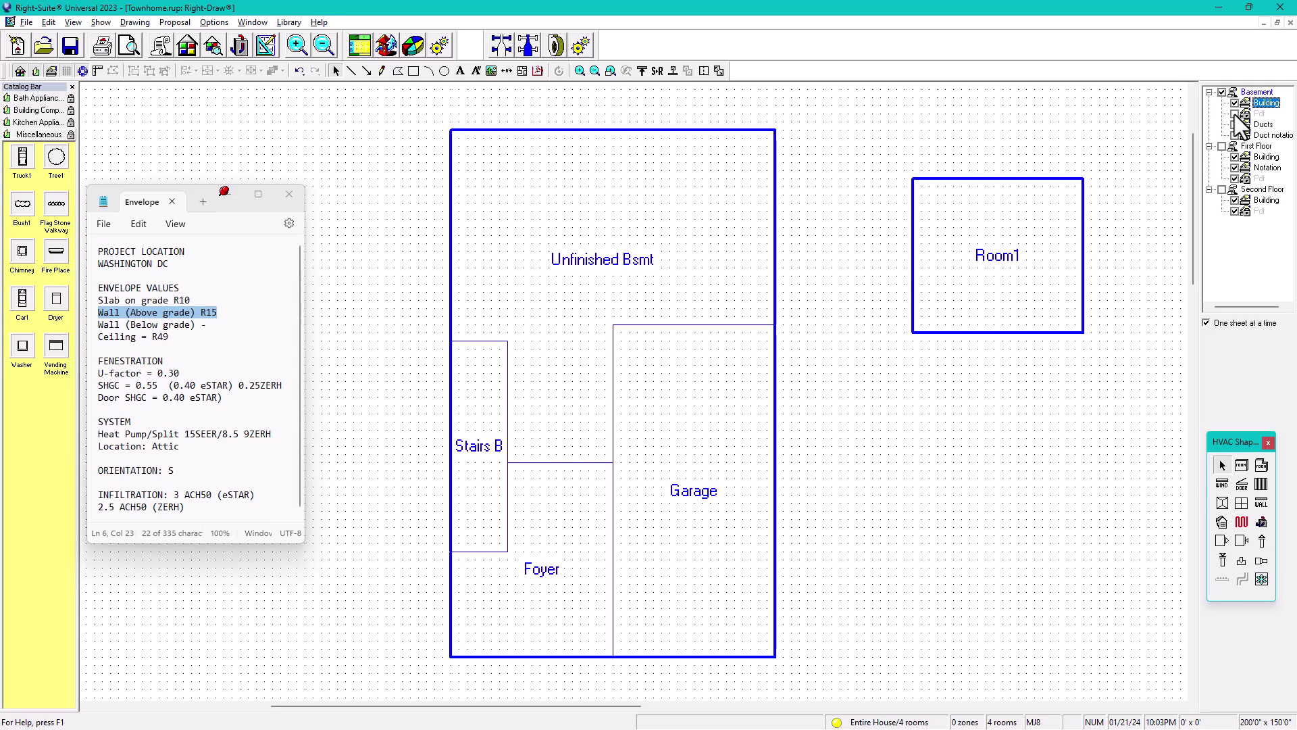
{"action": "left_click", "coordinate": [1236, 114]}
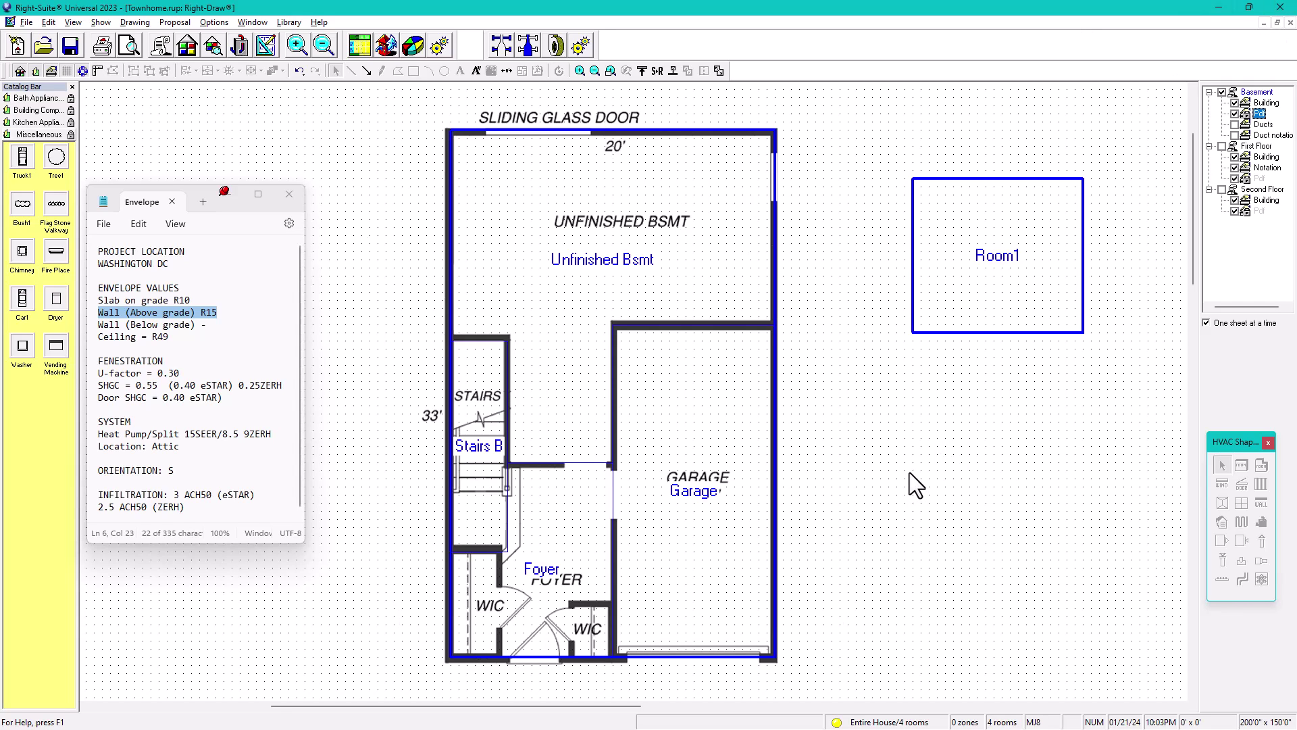
Copy the spare Room1 from the basement and paste it onto the First Floor sheet beside the floor plan.
{"action": "left_click", "coordinate": [933, 318]}
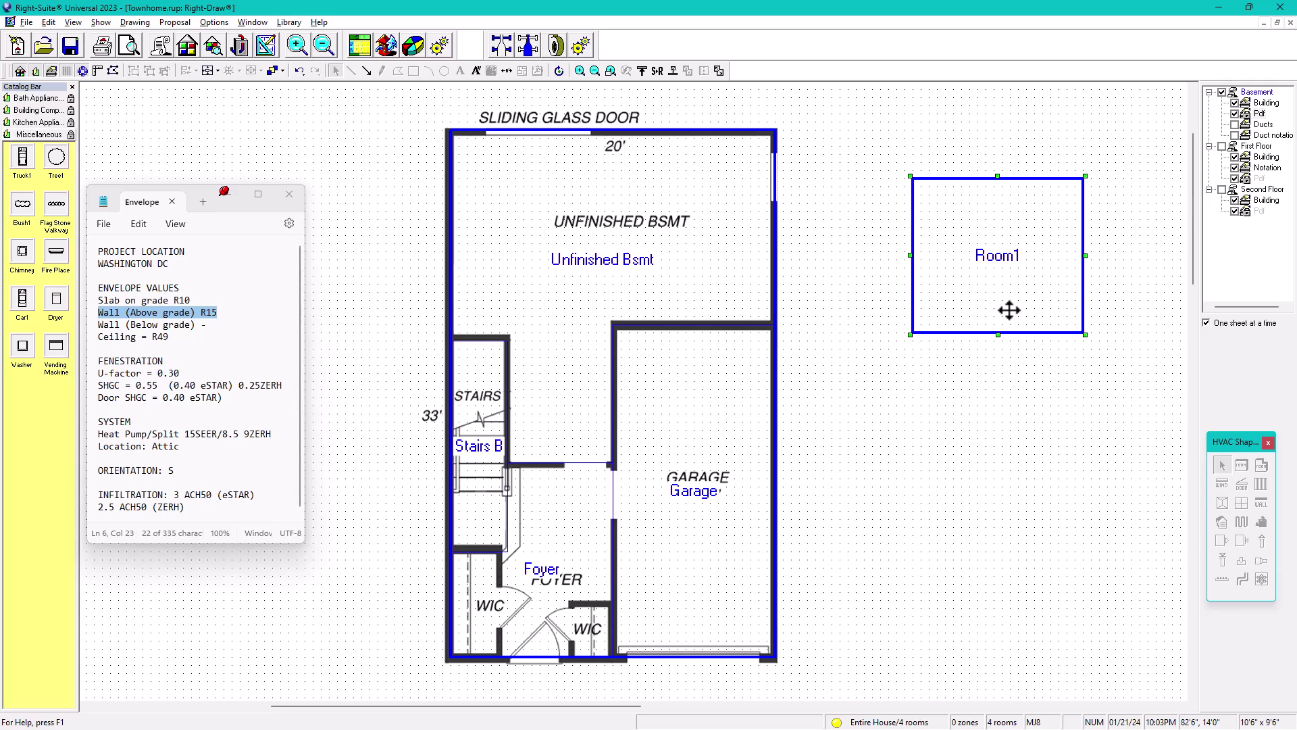
{"action": "left_click", "coordinate": [1250, 148]}
{"action": "key", "text": "ctrl+v"}
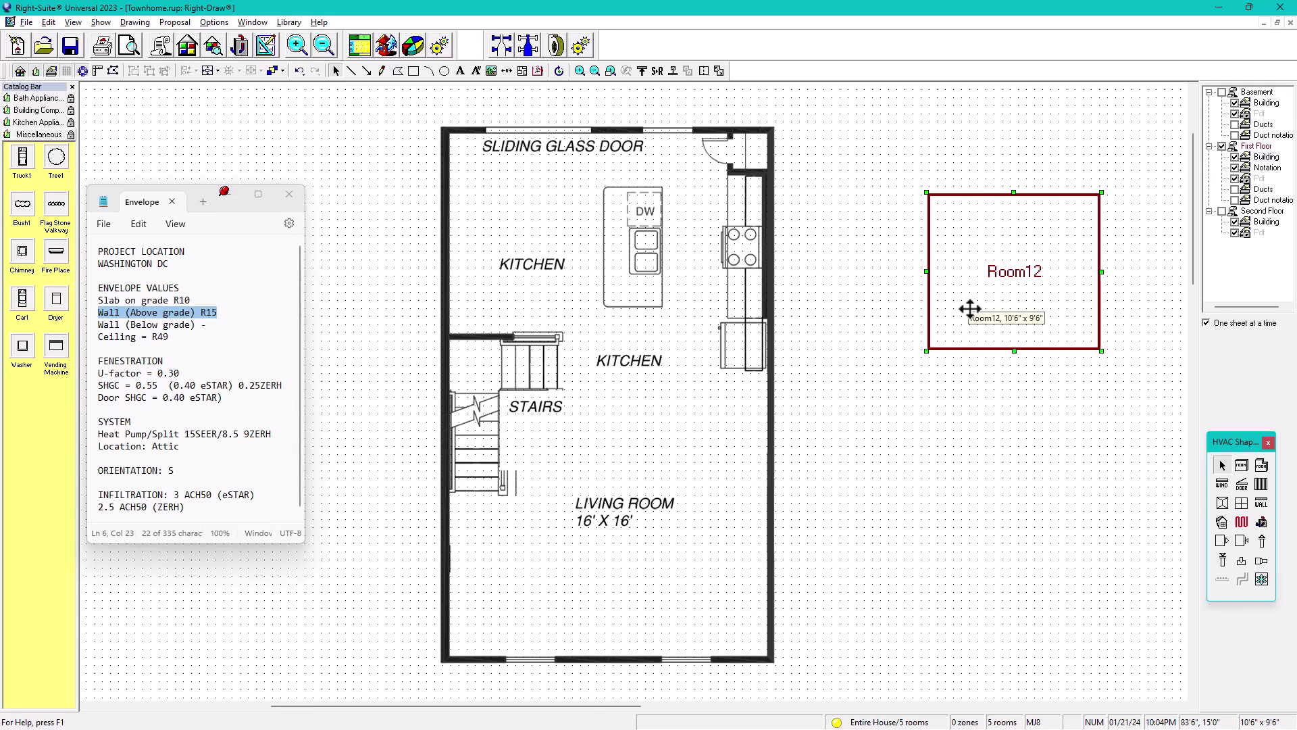
{"action": "left_click_drag", "start_coordinate": [975, 303], "coordinate": [492, 236]}
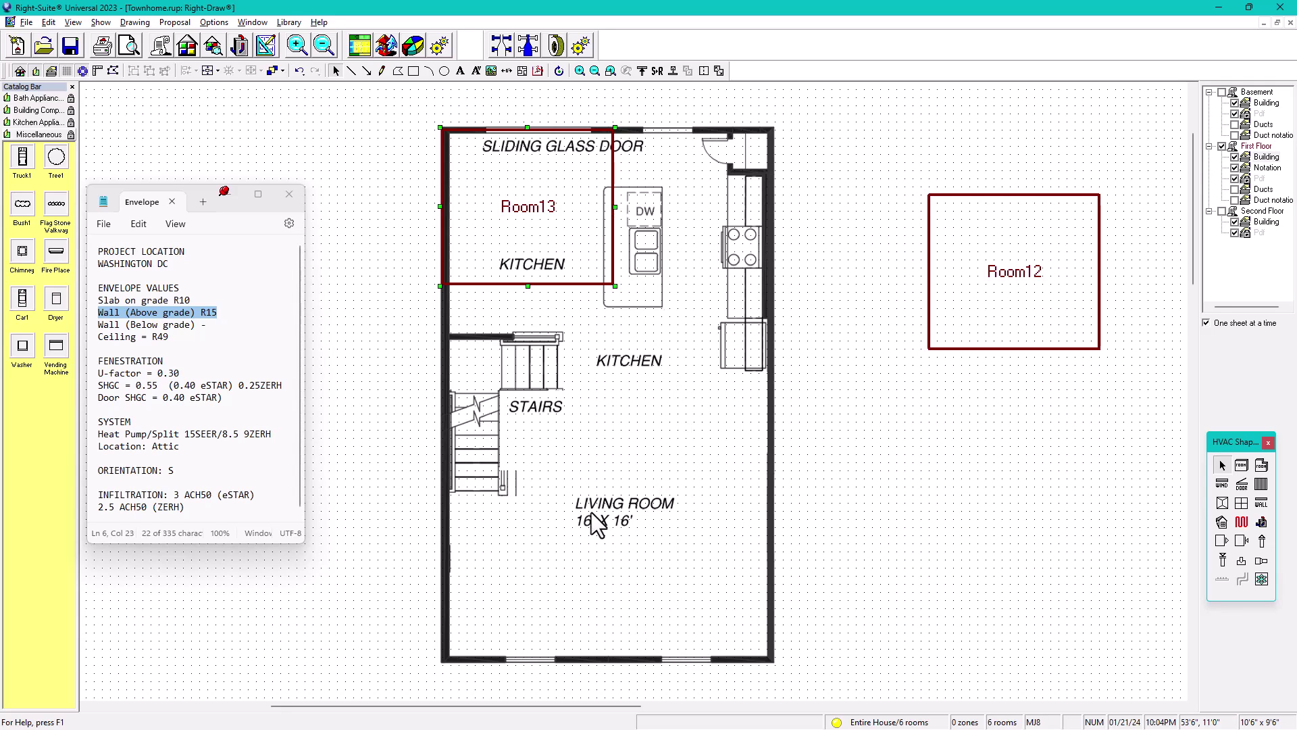
{"action": "left_click_drag", "start_coordinate": [615, 207], "coordinate": [704, 188]}
{"action": "left_click_drag", "start_coordinate": [615, 286], "coordinate": [686, 304]}
{"action": "left_click_drag", "start_coordinate": [692, 314], "coordinate": [695, 335]}
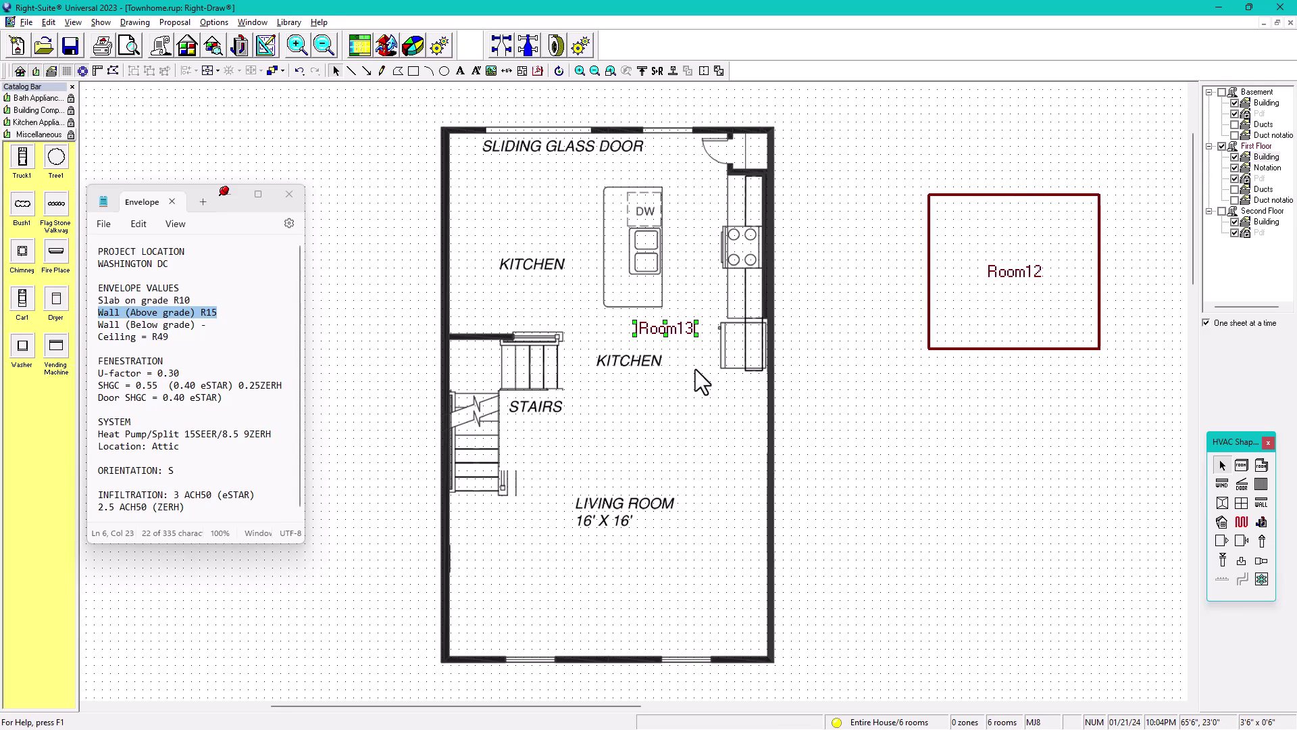
{"action": "key", "text": "Delete"}
{"action": "left_click", "coordinate": [934, 329]}
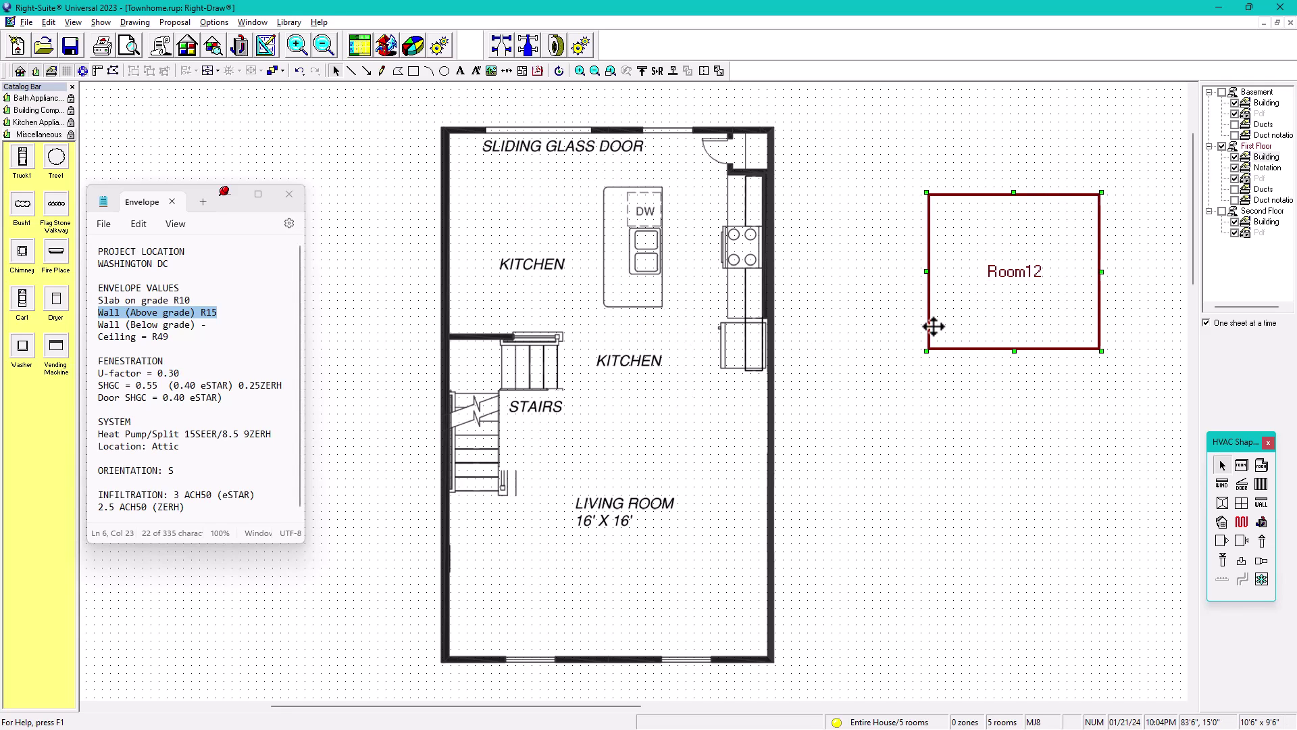
{"action": "key", "text": "ctrl+d"}
{"action": "left_click_drag", "start_coordinate": [967, 339], "coordinate": [463, 257]}
{"action": "left_click_drag", "start_coordinate": [618, 208], "coordinate": [725, 229]}
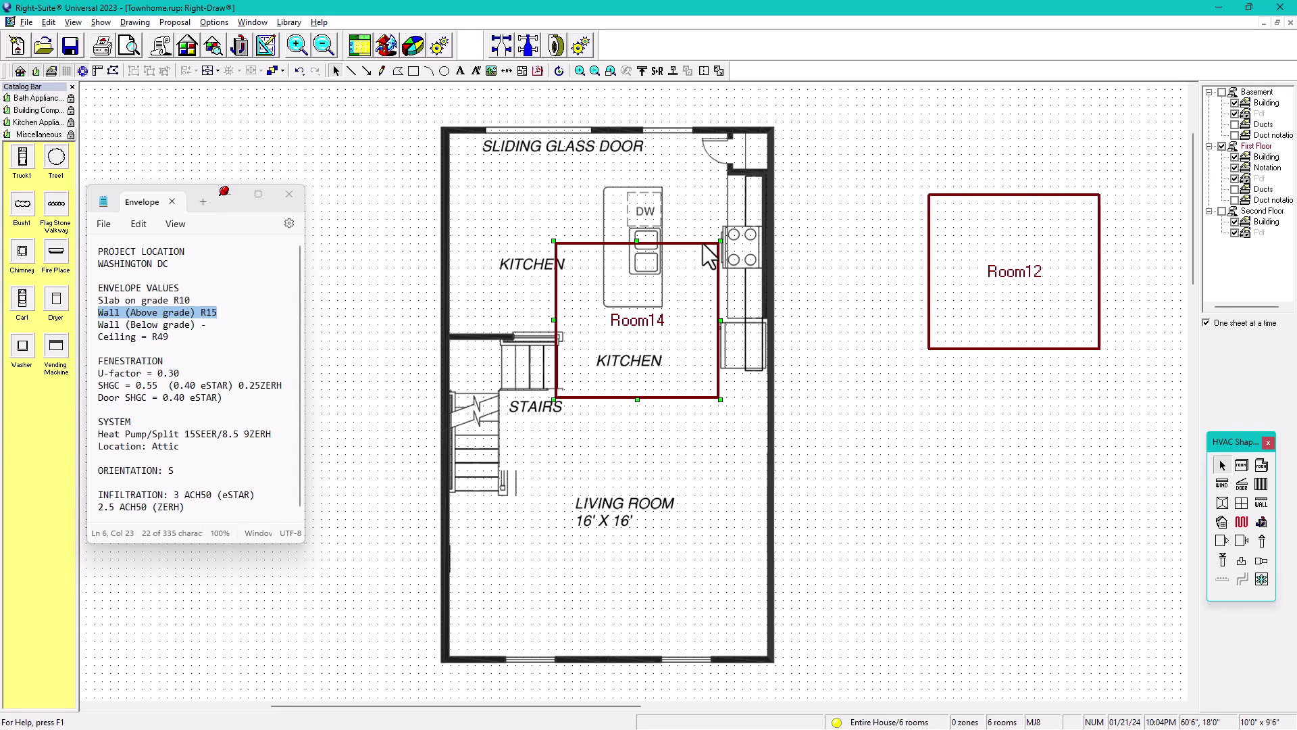
{"action": "key", "text": "Delete"}
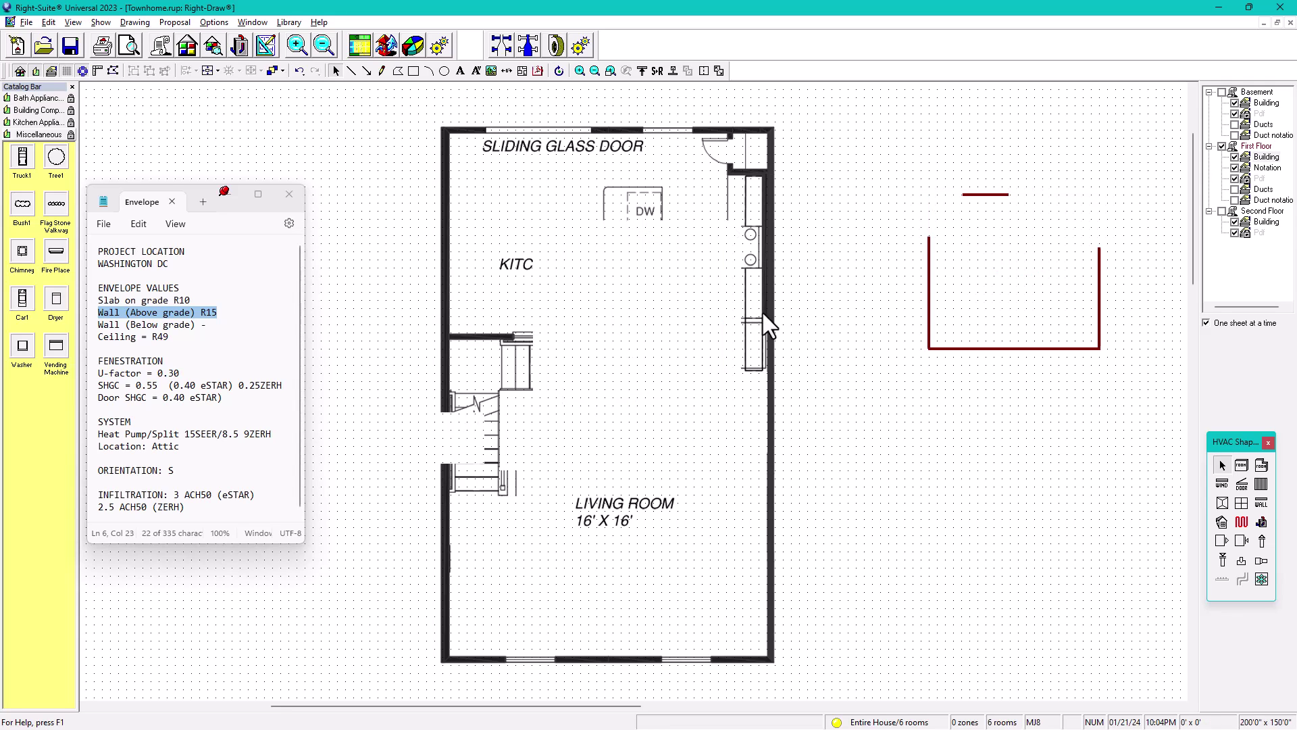
Copy Room12 and place the copy in the kitchen's outer corner beside the sliding glass door.
{"action": "left_click_drag", "start_coordinate": [978, 278], "coordinate": [888, 476]}
{"action": "left_click_drag", "start_coordinate": [1020, 410], "coordinate": [1036, 453]}
{"action": "key", "text": "ctrl+z"}
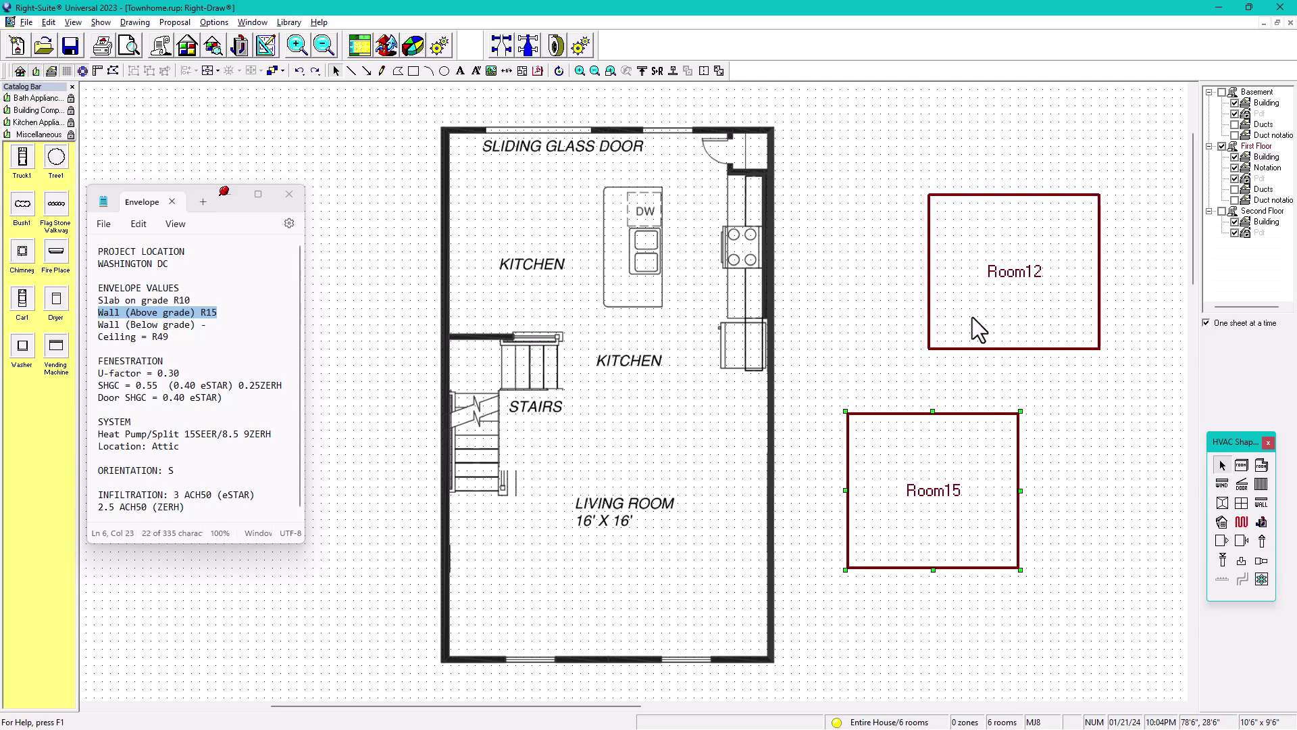
{"action": "left_click_drag", "start_coordinate": [964, 428], "coordinate": [558, 143]}
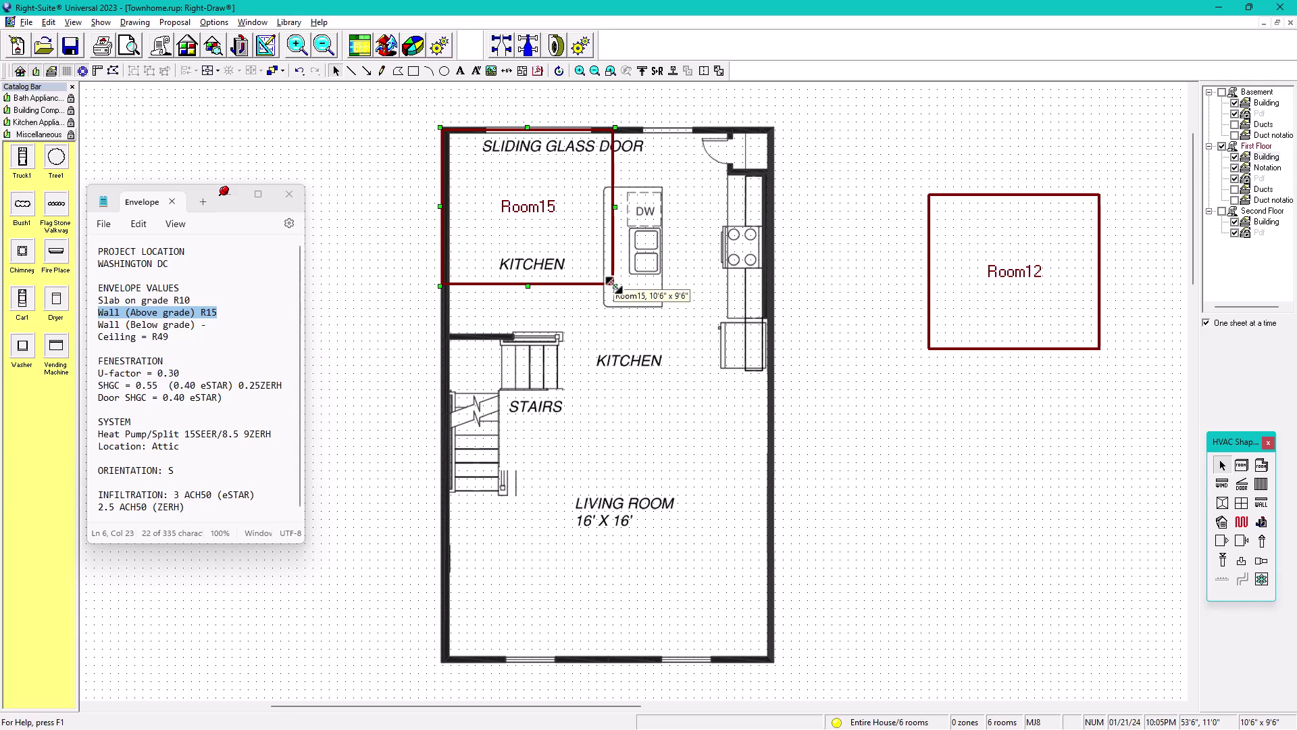
Resize Room15 to 20'0" × 12'6" so it spans the kitchen between both side walls down to the stair wall.
{"action": "left_click_drag", "start_coordinate": [610, 284], "coordinate": [646, 333]}
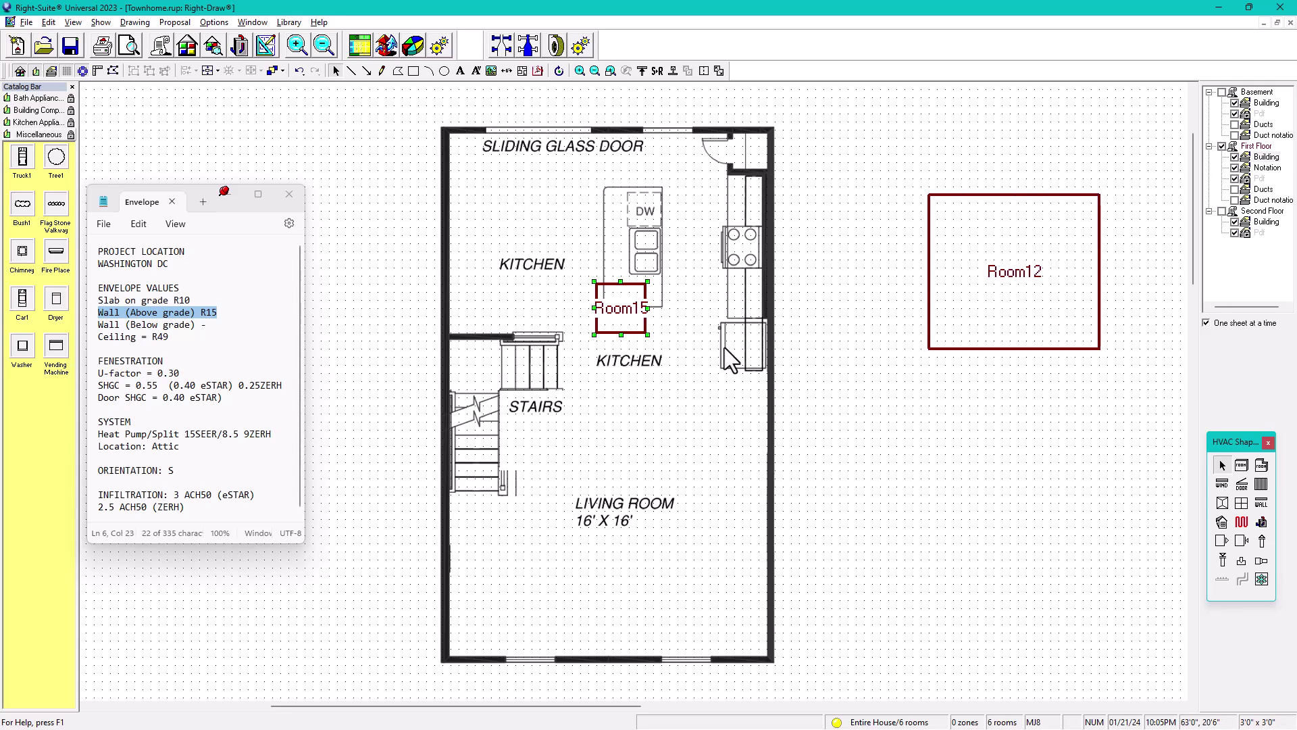
{"action": "key", "text": "ctrl+z"}
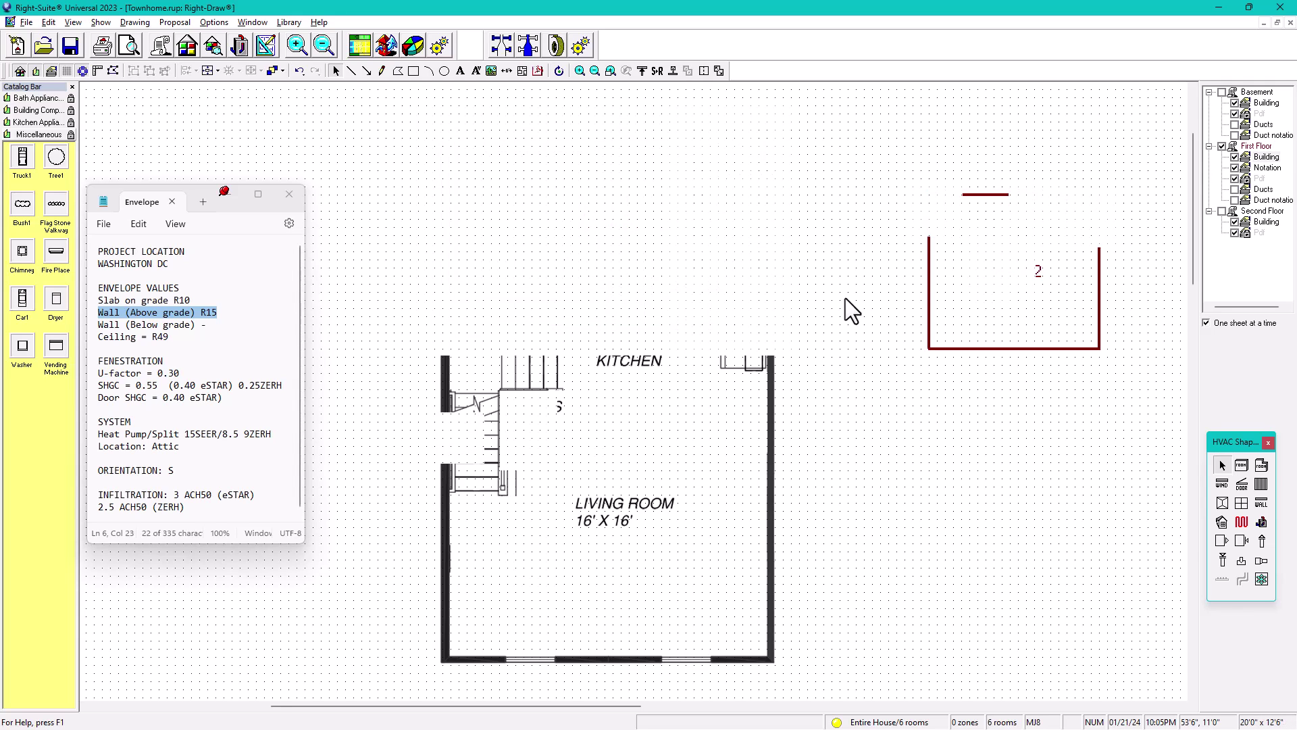
{"action": "key", "text": "shift+Up"}
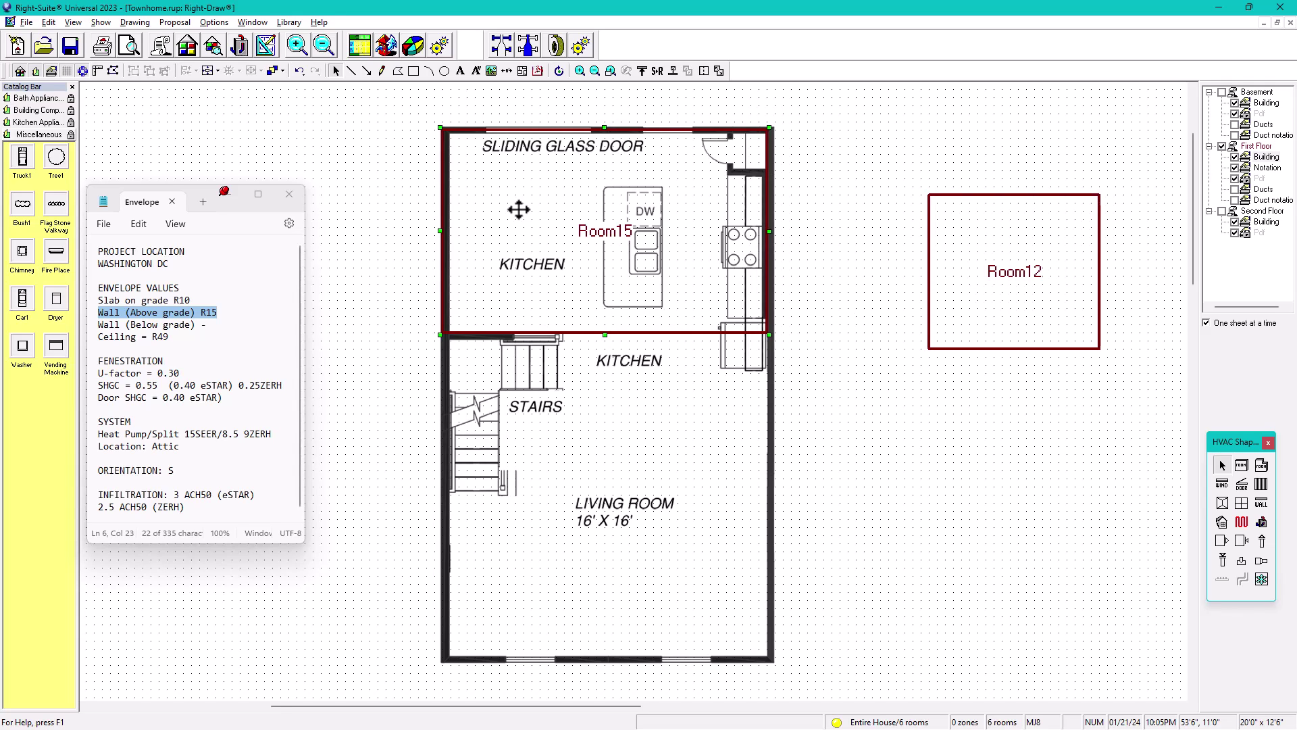
Rename Room15 as Kitchen.
{"action": "left_click", "coordinate": [607, 233]}
{"action": "left_click_drag", "start_coordinate": [628, 231], "coordinate": [549, 231]}
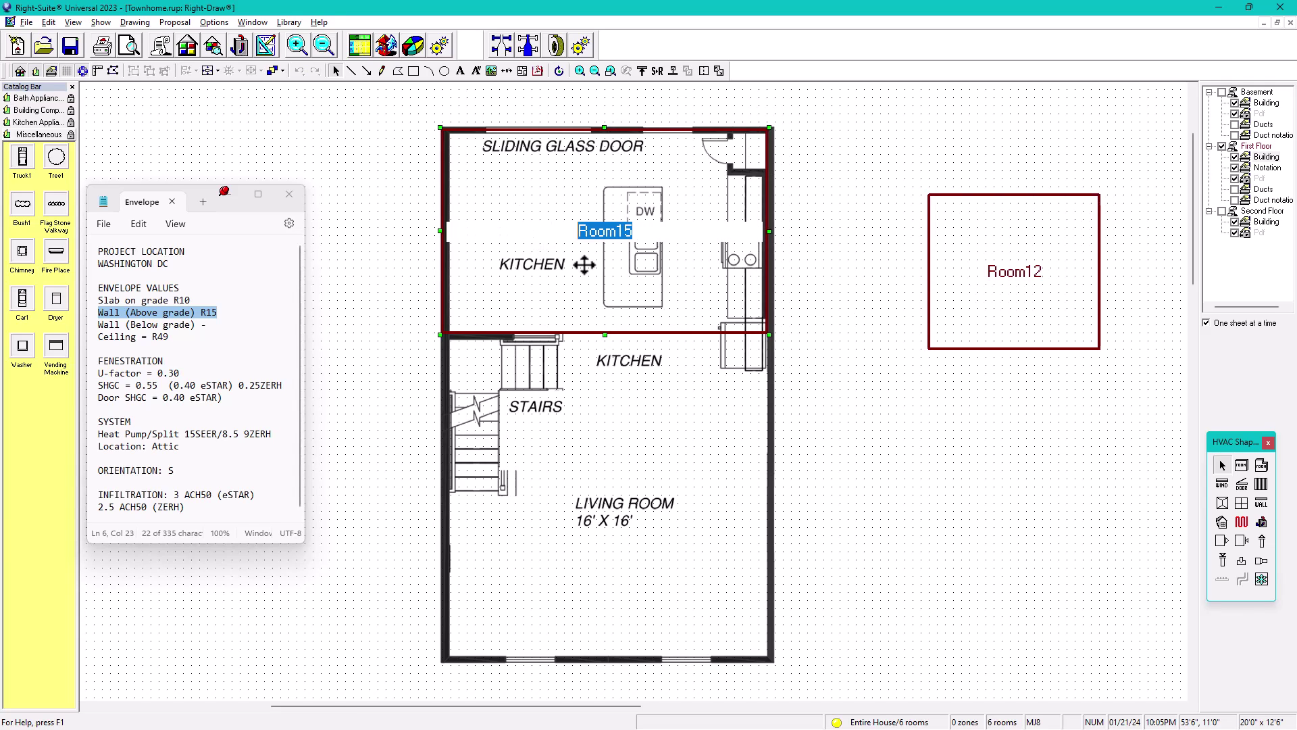
{"action": "key", "text": "BackSpace"}
{"action": "type", "text": "Kitchen"}
{"action": "left_click", "coordinate": [825, 399]}
Copy the Kitchen room directly below itself and shift the copy sideways so its edge aligns with the end of the upper stair flight.
{"action": "mouse_move", "coordinate": [658, 266]}
{"action": "left_mouse_down"}
{"action": "mouse_move", "coordinate": [797, 489]}
{"action": "mouse_move", "coordinate": [772, 464]}
{"action": "mouse_move", "coordinate": [662, 455]}
{"action": "mouse_move", "coordinate": [662, 471]}
{"action": "left_mouse_up"}
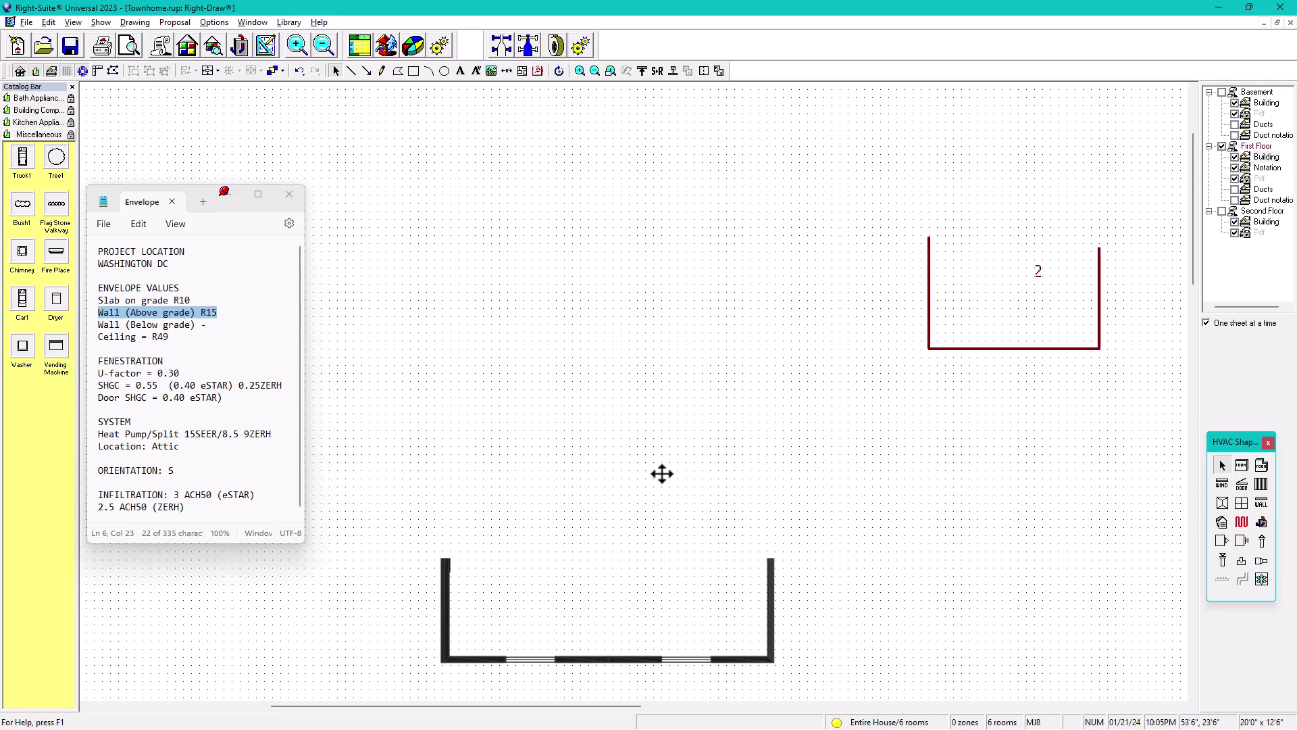
{"action": "mouse_move", "coordinate": [441, 435]}
{"action": "left_mouse_down"}
{"action": "mouse_move", "coordinate": [512, 430]}
{"action": "mouse_move", "coordinate": [595, 481]}
{"action": "mouse_move", "coordinate": [705, 509]}
{"action": "left_mouse_up"}
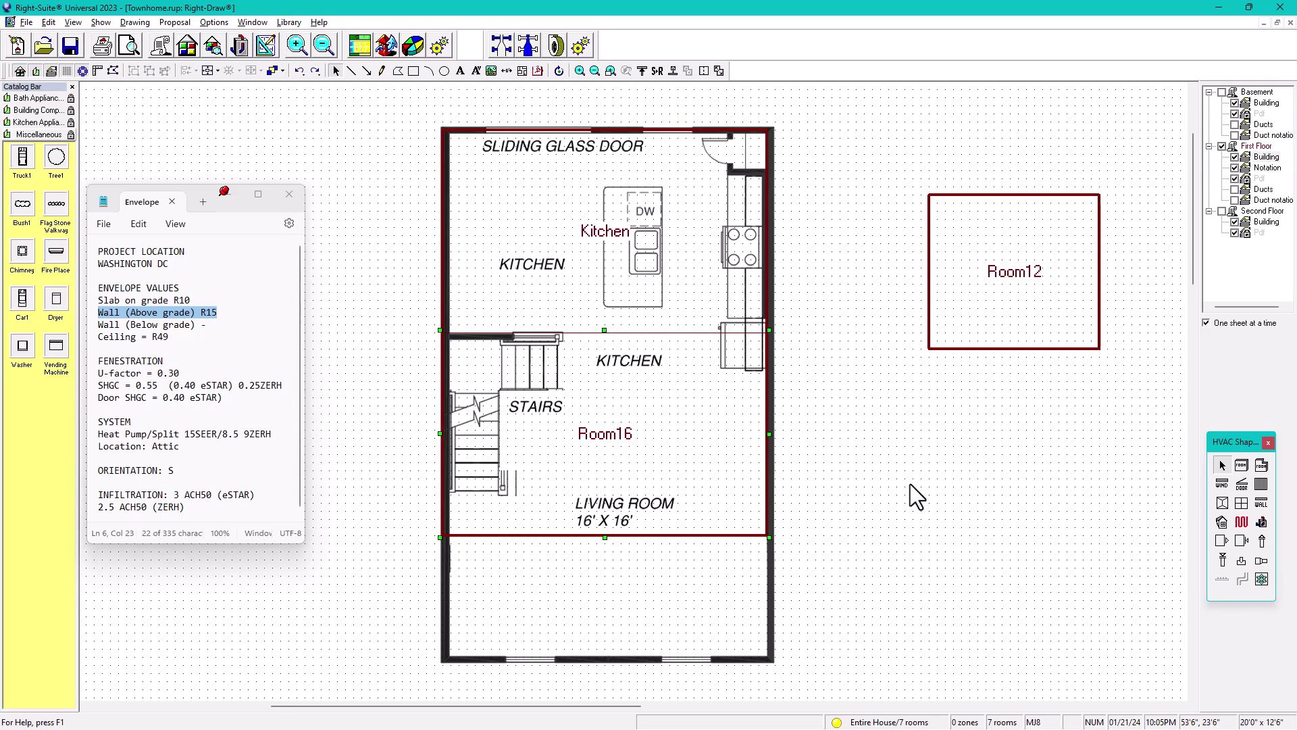
{"action": "key", "text": "Right"}
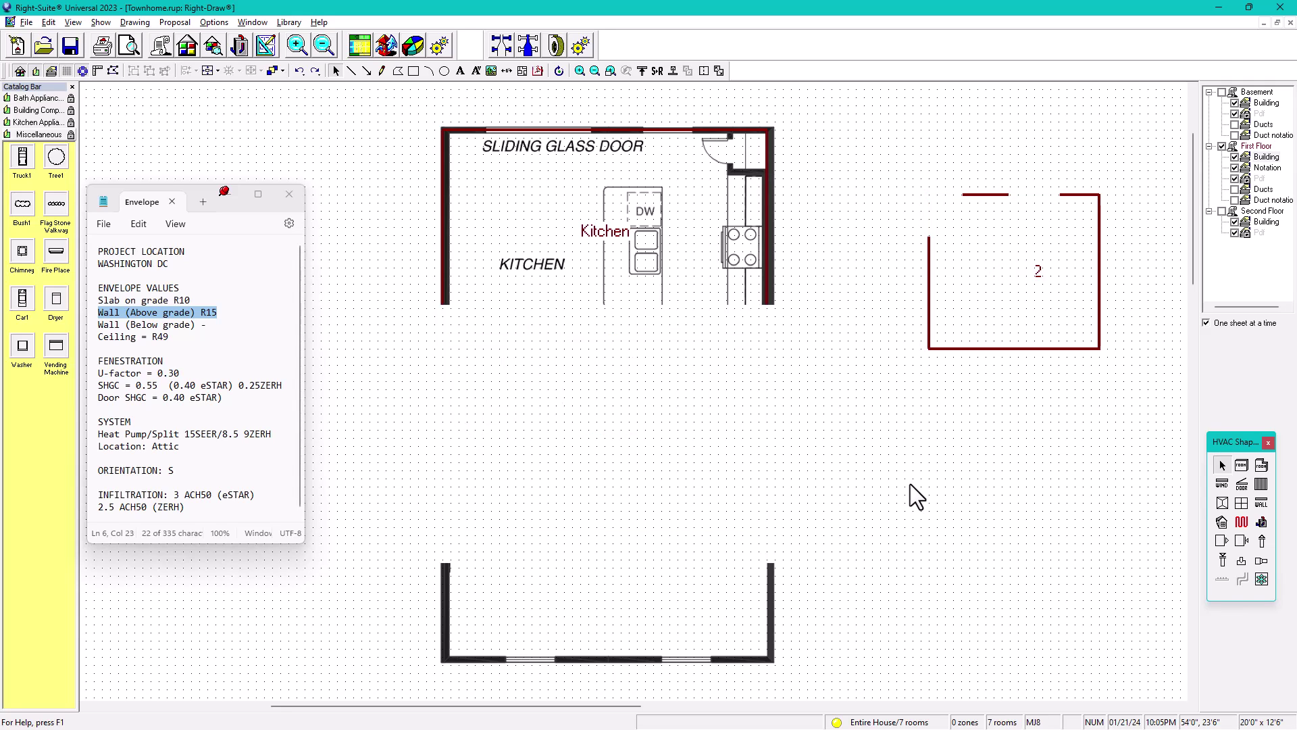
{"action": "key", "text": "Right"}
{"action": "key", "text": "Right"}
{"action": "key", "text": "Right"}
{"action": "key", "text": "Right"}
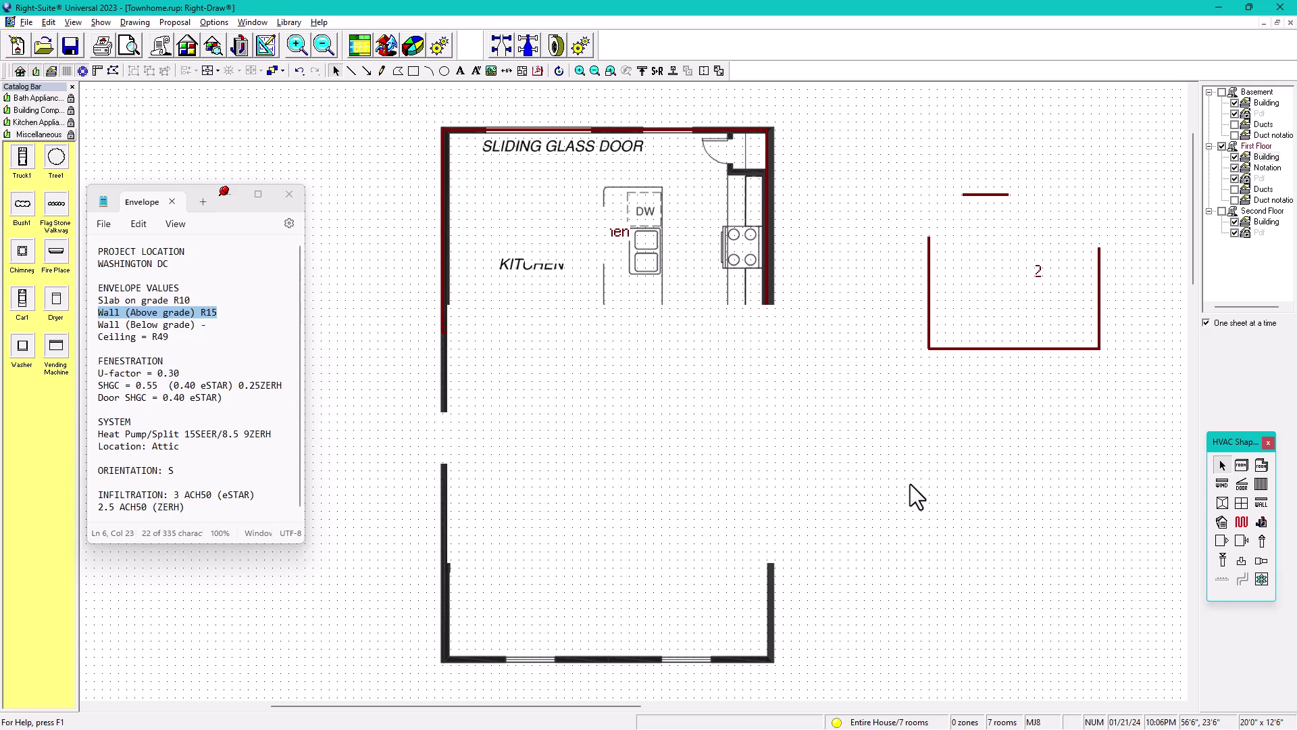
{"action": "key", "text": "Right"}
{"action": "key", "text": "Right"}
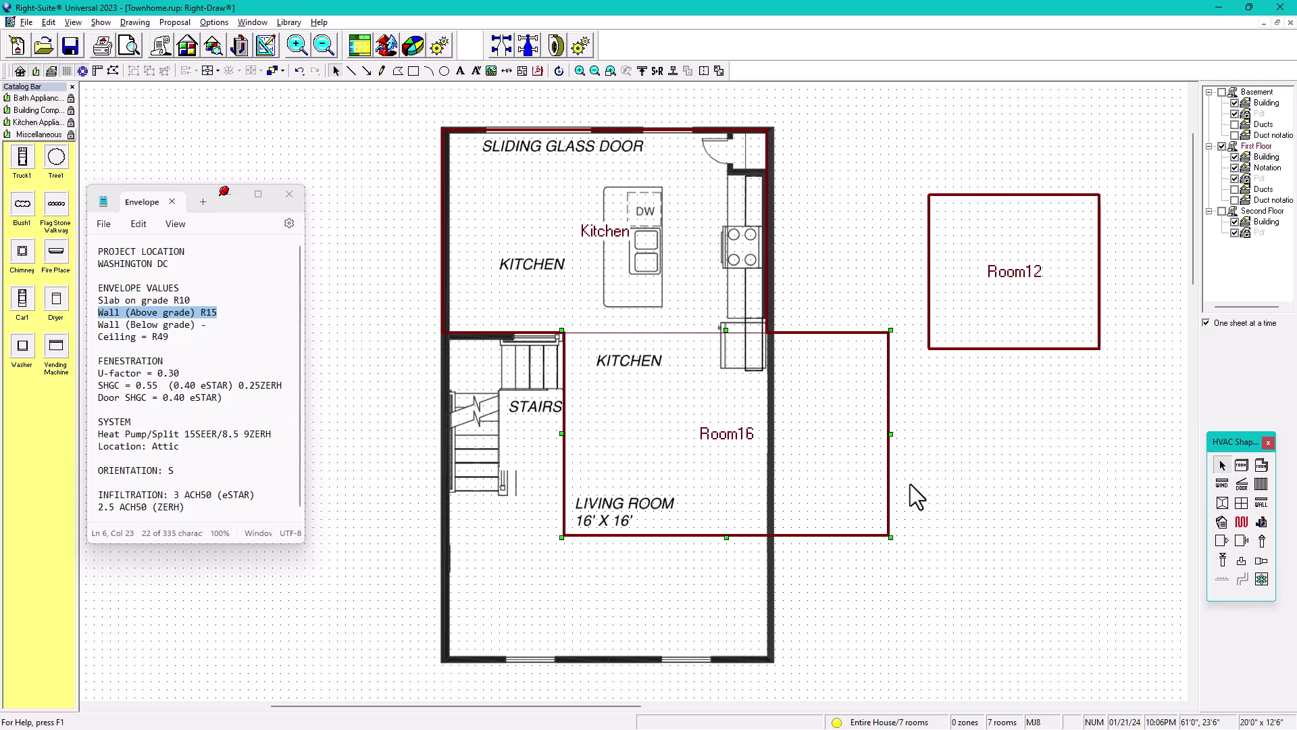
Narrow the copied room to 12'6" so it ends at the exterior wall on the refrigerator side.
{"action": "key", "text": "shift+Left"}
{"action": "key", "text": "shift+Left"}
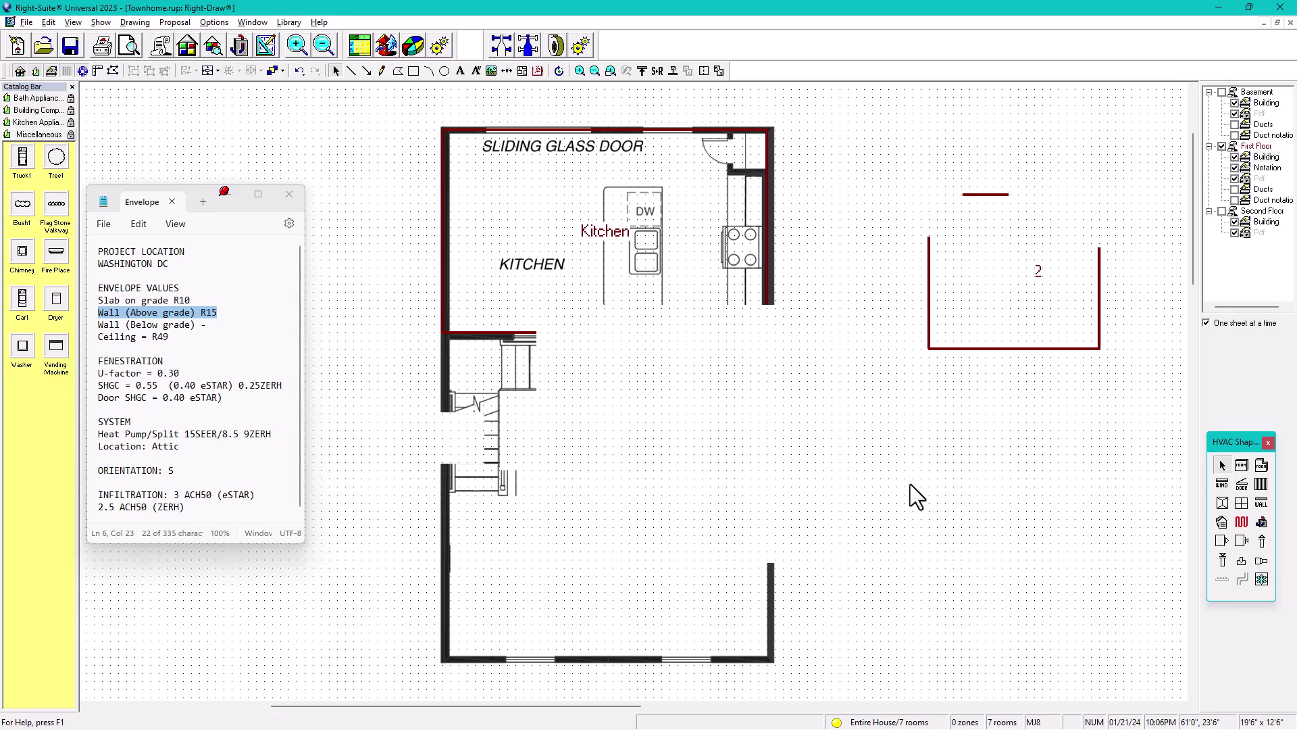
{"action": "key", "text": "shift+Left"}
{"action": "key", "text": "shift+Left"}
{"action": "key", "text": "shift+Left"}
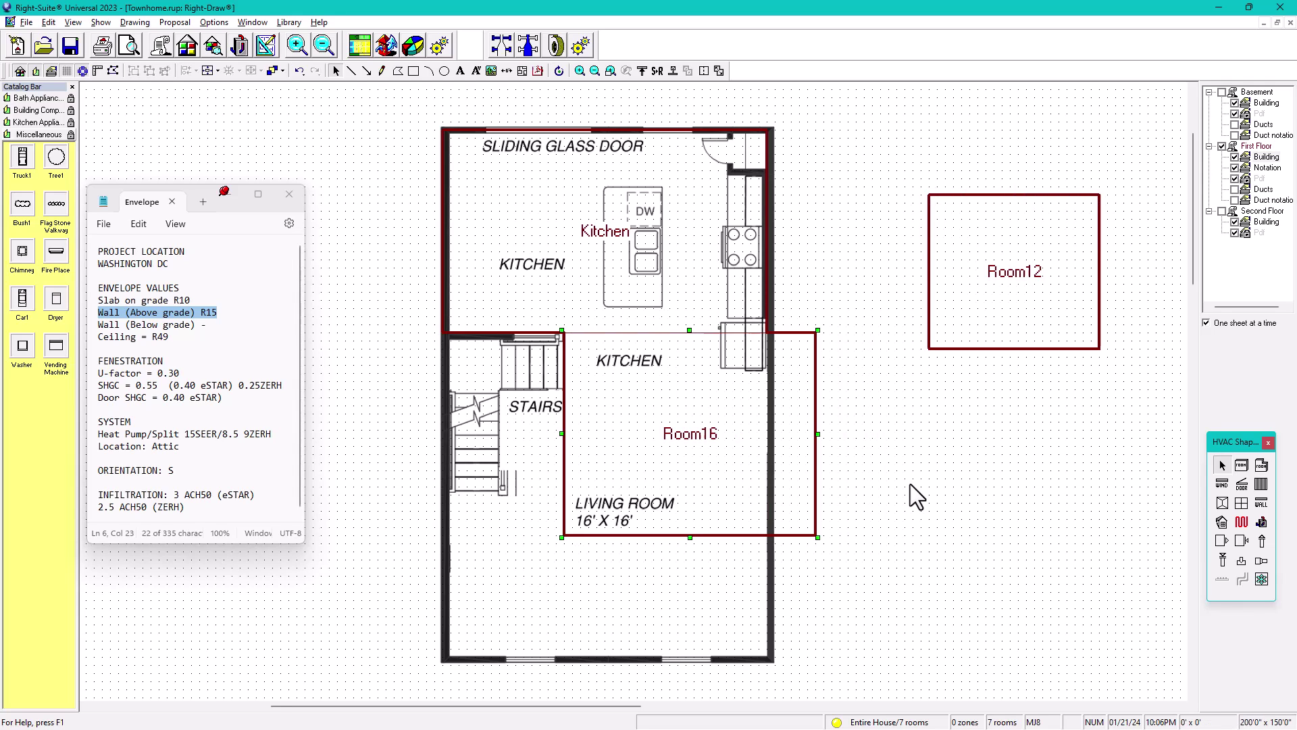
{"action": "key", "text": "shift+Left"}
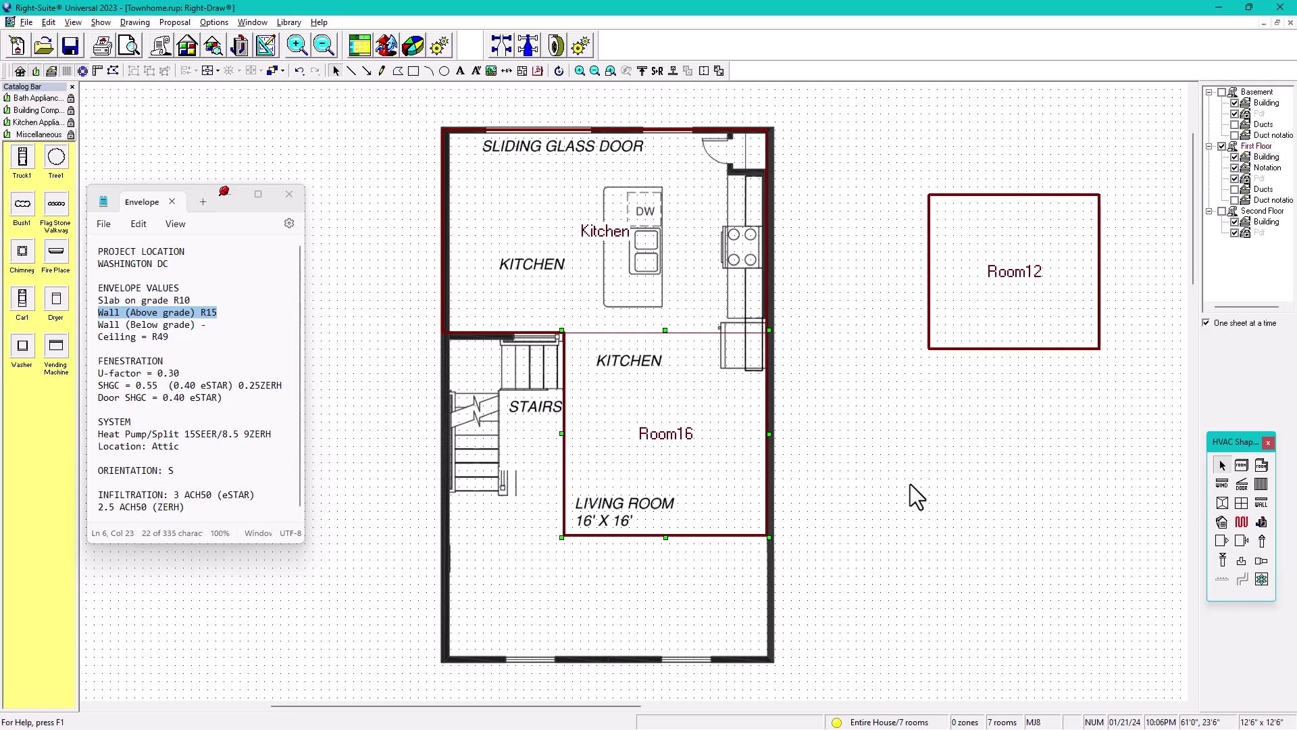
Shorten the copied room to 3'6" so it covers only the kitchen strip beside the upper stair flight.
{"action": "key", "text": "shift+Up"}
{"action": "key", "text": "shift+Up"}
{"action": "key", "text": "shift+Up"}
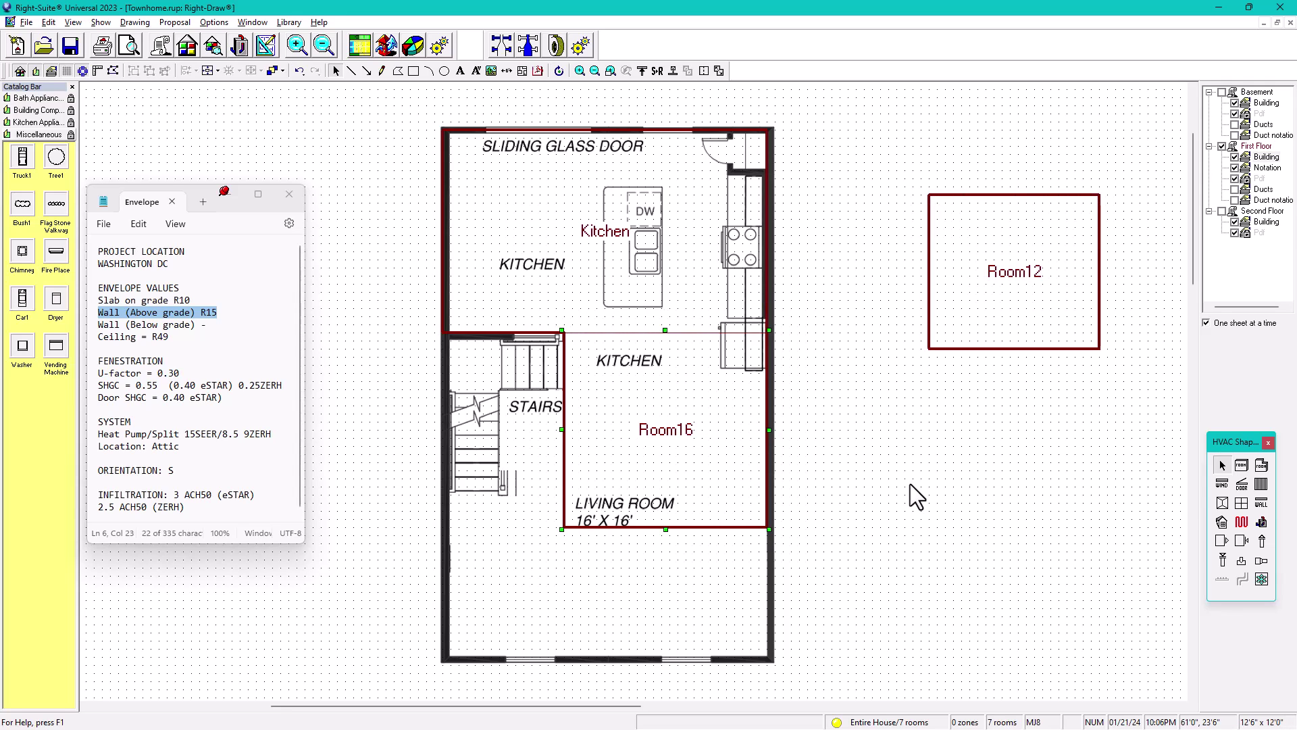
{"action": "key", "text": "shift+Up"}
{"action": "key", "text": "shift+Up"}
{"action": "key", "text": "shift+Up"}
{"action": "key", "text": "shift+Up"}
{"action": "key", "text": "shift+Up"}
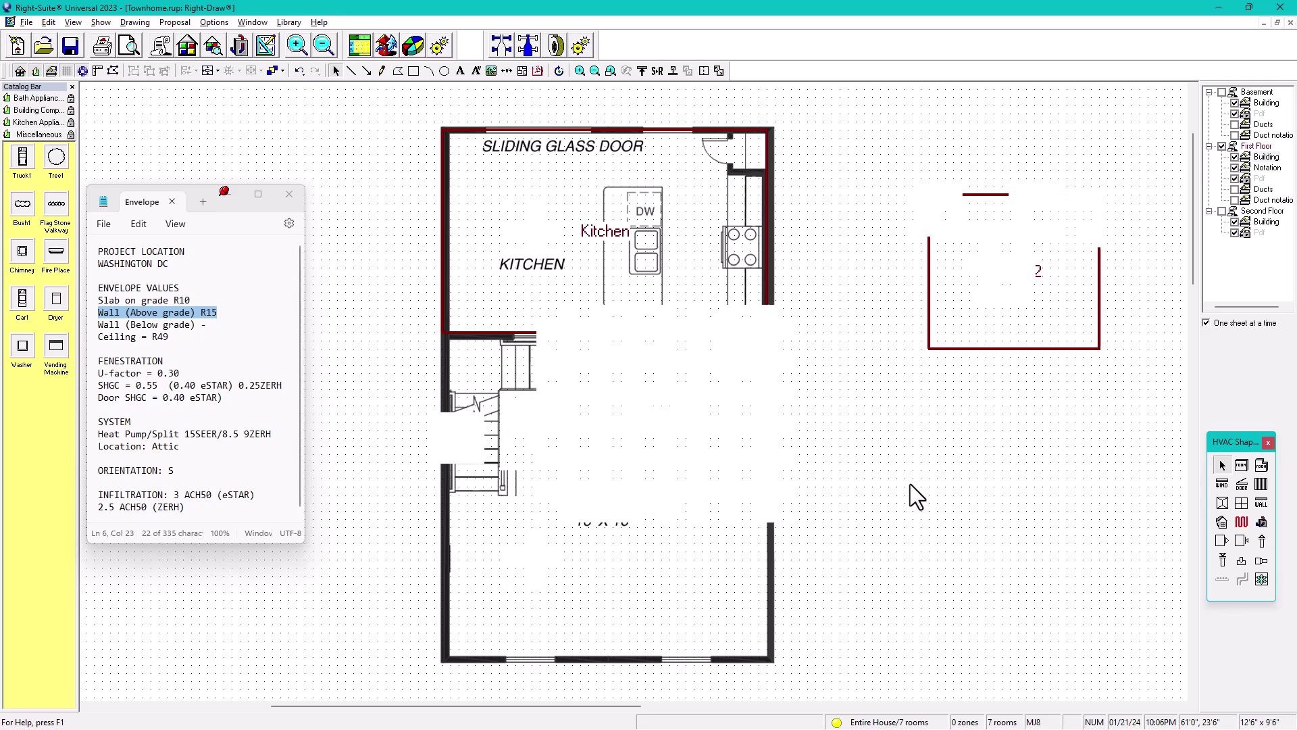
{"action": "key", "text": "shift+Up"}
{"action": "key", "text": "shift+Up"}
{"action": "key", "text": "shift+Up"}
{"action": "key", "text": "shift+Up"}
{"action": "key", "text": "shift+Up"}
{"action": "key", "text": "shift+Up"}
{"action": "key", "text": "shift+Up"}
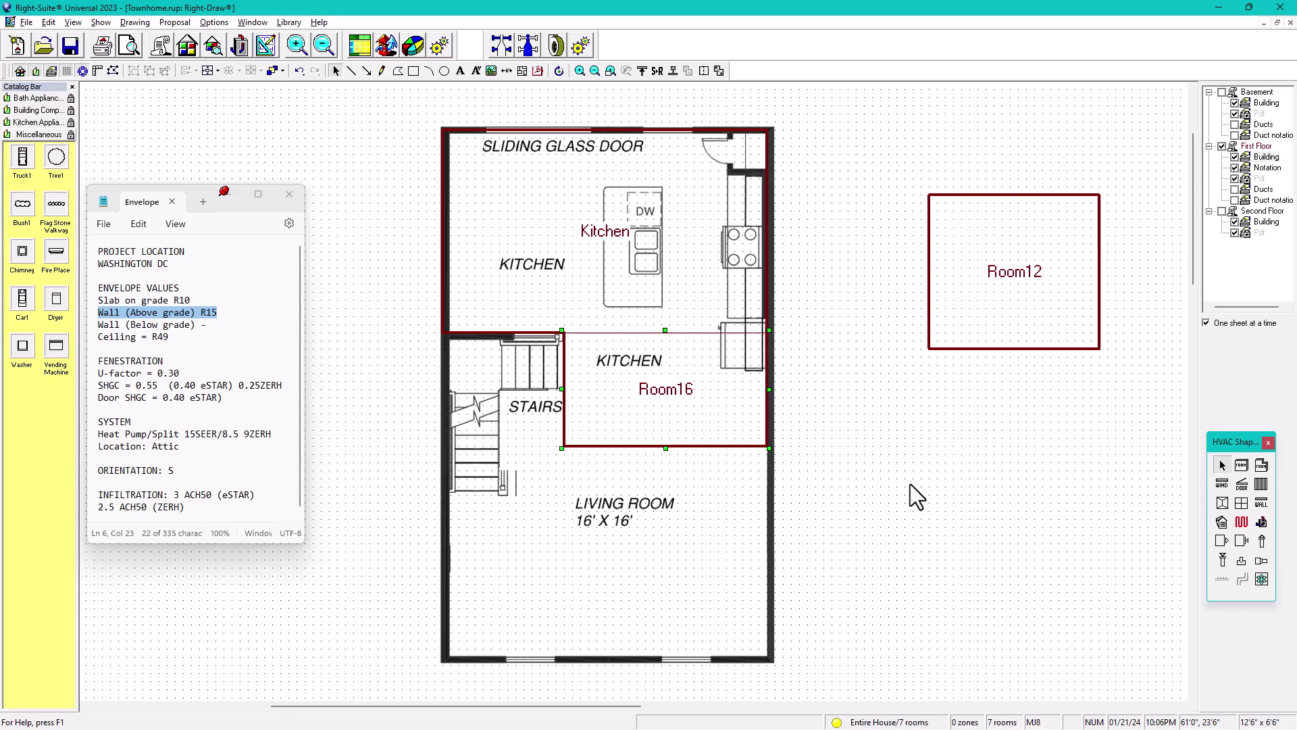
{"action": "key", "text": "shift+Up"}
{"action": "key", "text": "shift+Up"}
{"action": "key", "text": "shift+Up"}
{"action": "key", "text": "shift+Up"}
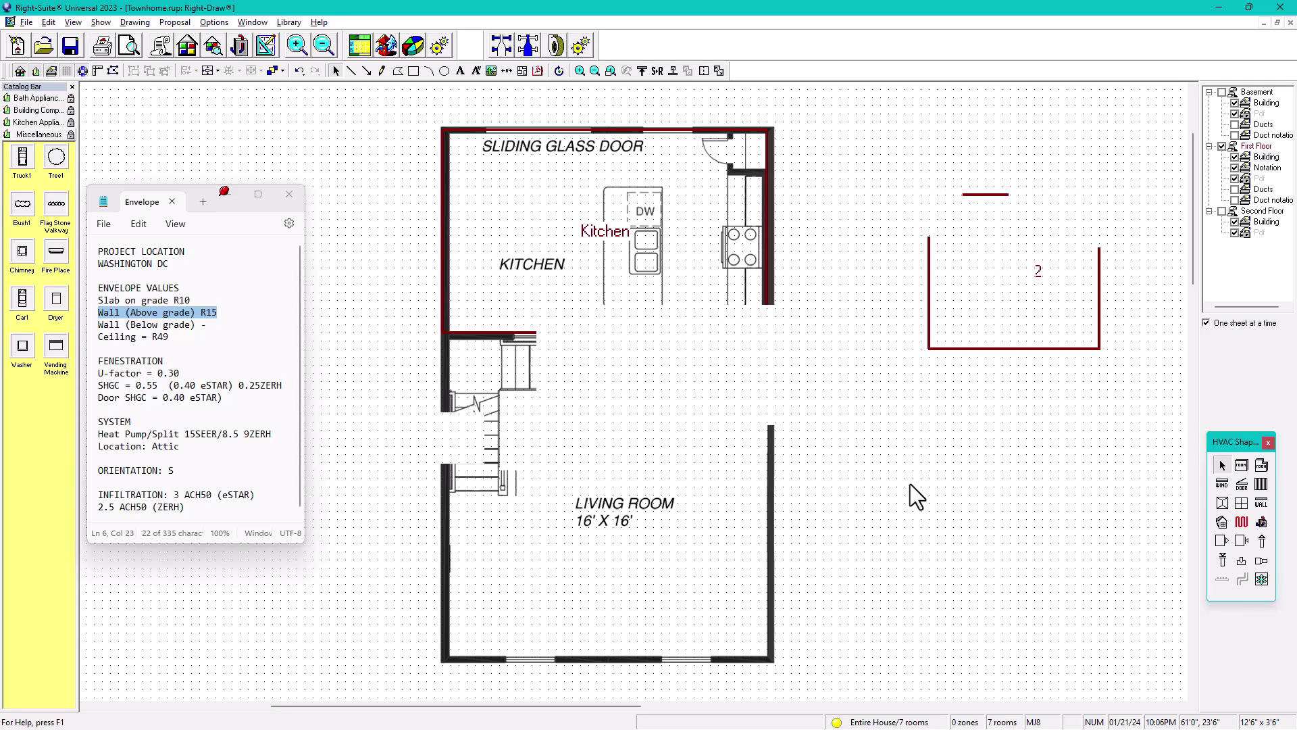
{"action": "key", "text": "shift+Down"}
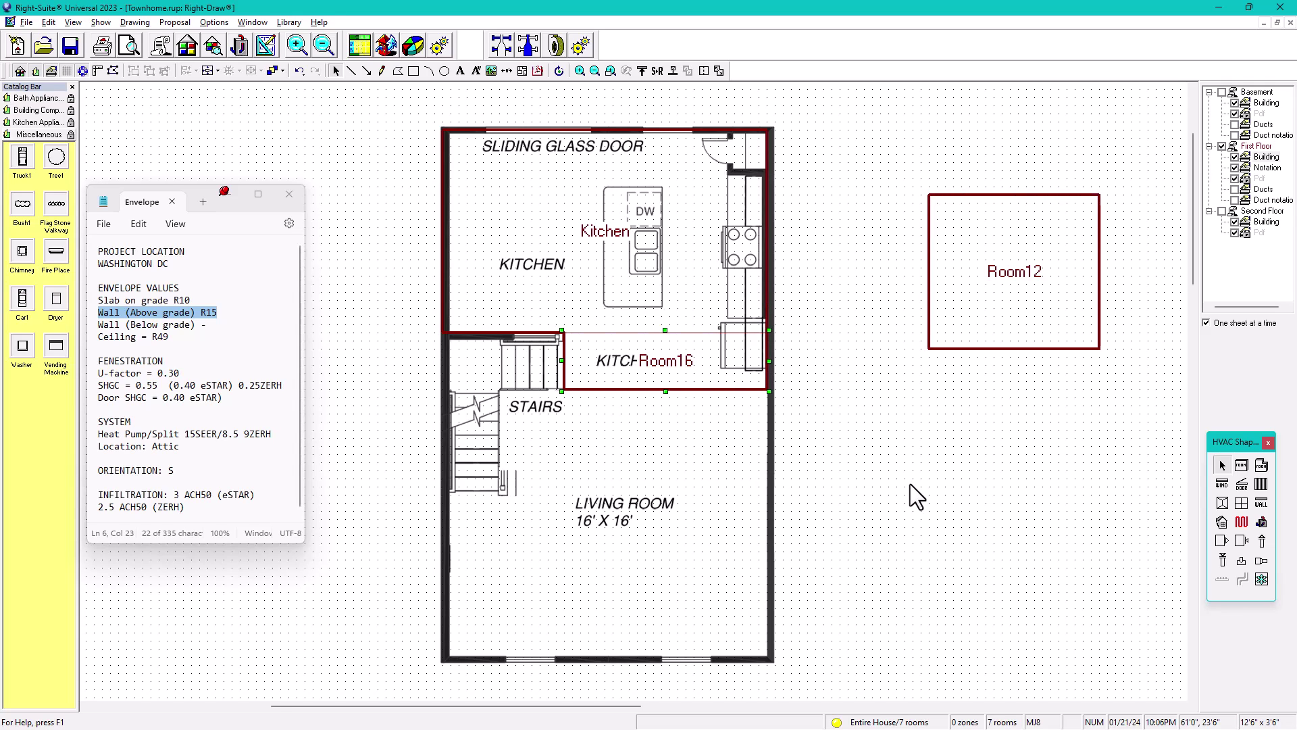
Combine the Kitchen room and the 12'6" × 3'6" strip into one room and name it Kitchen.
{"action": "left_click", "coordinate": [971, 508]}
{"action": "left_click", "coordinate": [689, 312]}
{"action": "left_click", "coordinate": [700, 362]}
{"action": "left_click", "coordinate": [687, 70]}
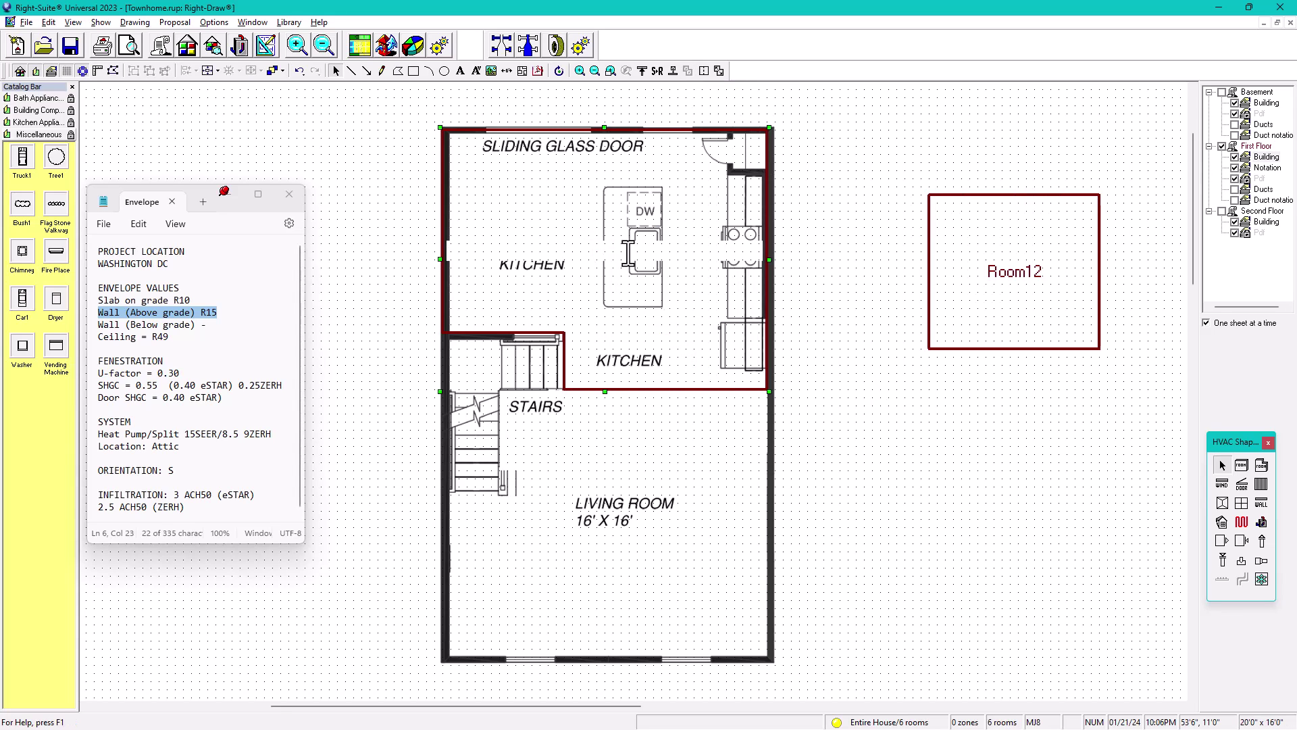
{"action": "double_click", "coordinate": [601, 268]}
{"action": "type", "text": "Kitchen"}
{"action": "left_click", "coordinate": [842, 431]}
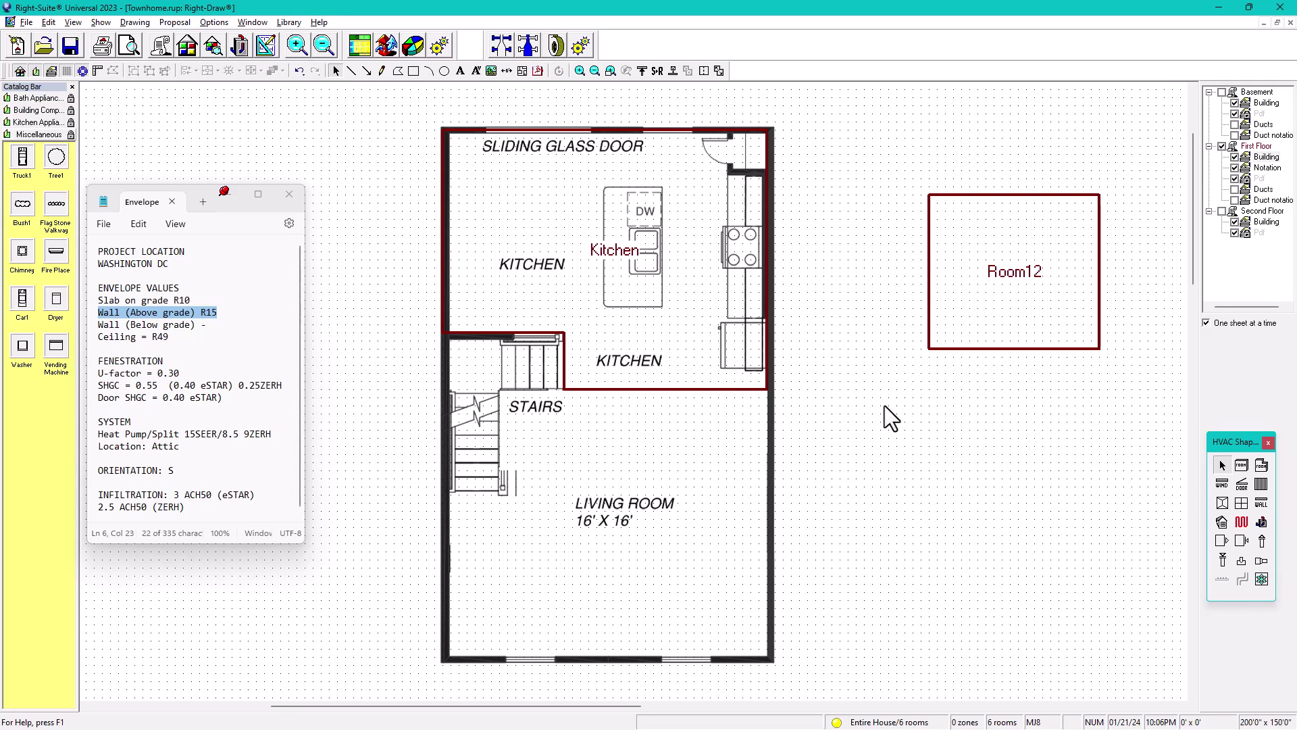
Copy Room12 into the living area, with its corner against the stair-side wall and its edge aligned with the kitchen's lower edge.
{"action": "left_click_drag", "start_coordinate": [966, 321], "coordinate": [482, 517]}
{"action": "mouse_move", "coordinate": [614, 466]}
{"action": "left_mouse_down"}
{"action": "mouse_move", "coordinate": [631, 485]}
{"action": "mouse_move", "coordinate": [635, 471]}
{"action": "left_mouse_up"}
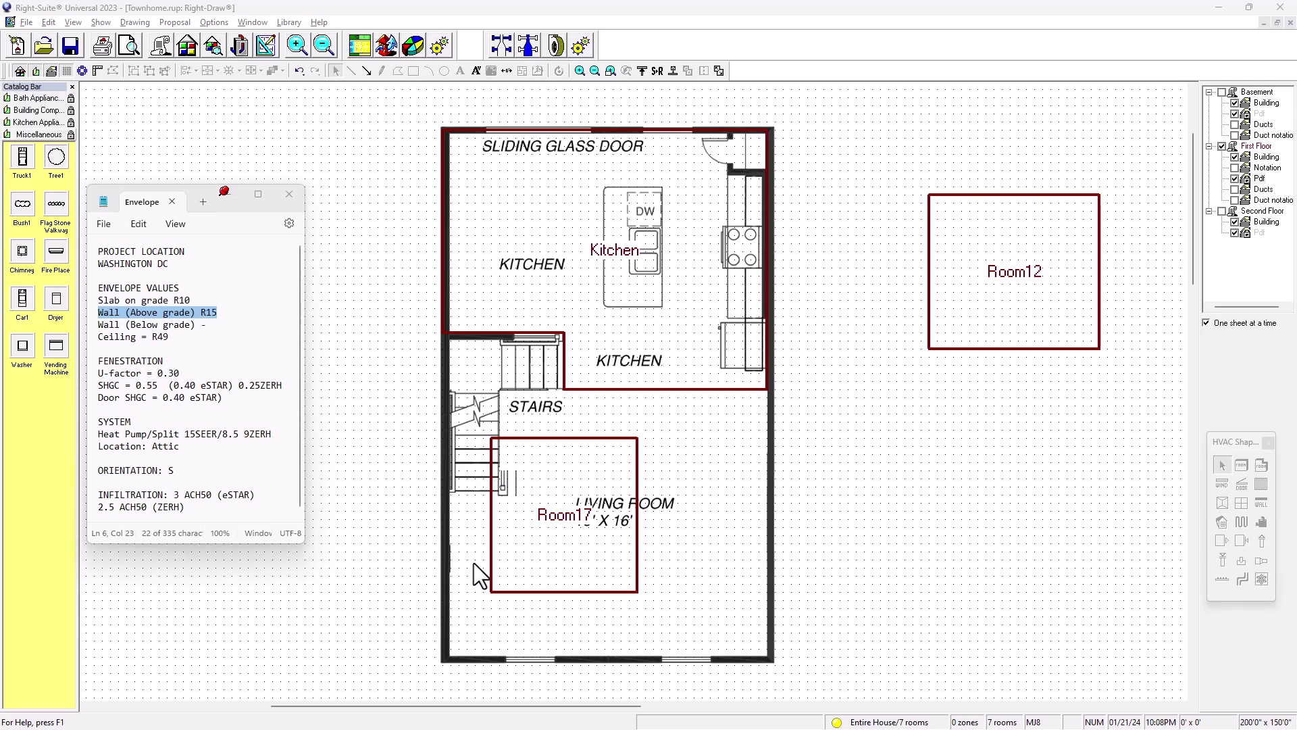
{"action": "left_click", "coordinate": [565, 472]}
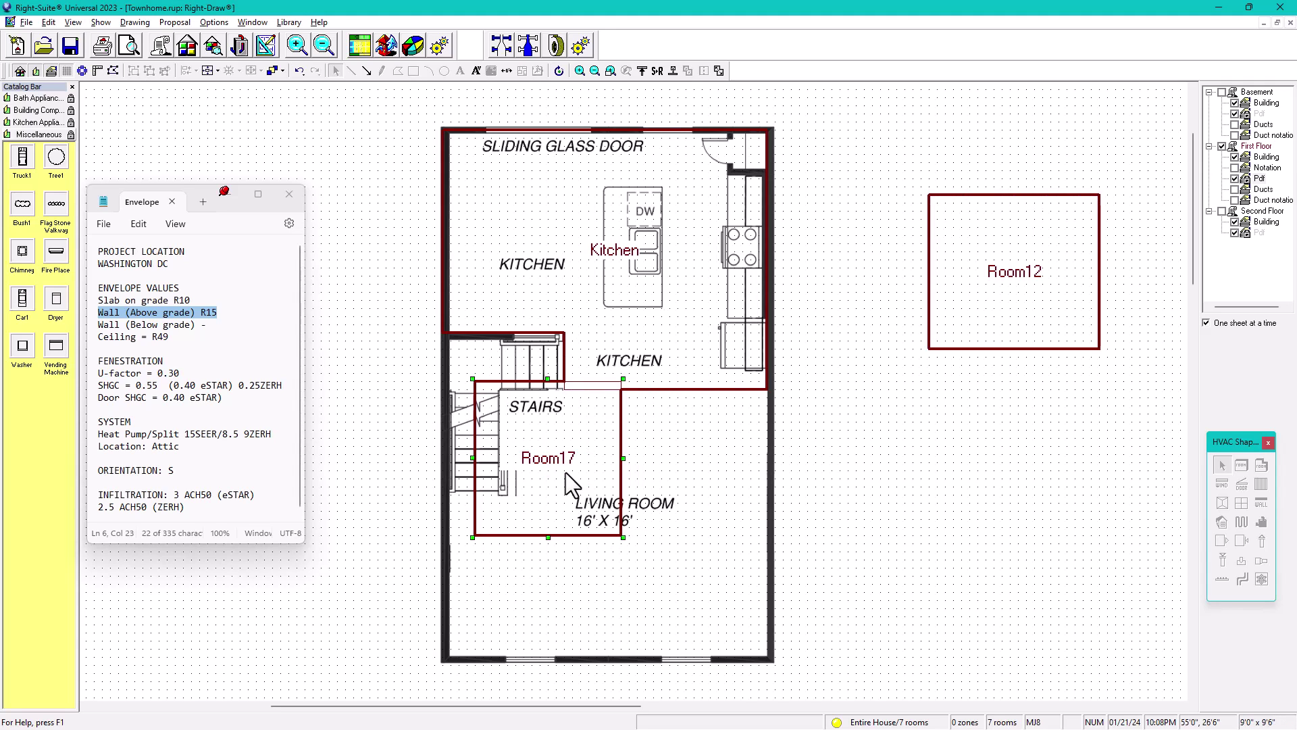
{"action": "key", "text": "Down"}
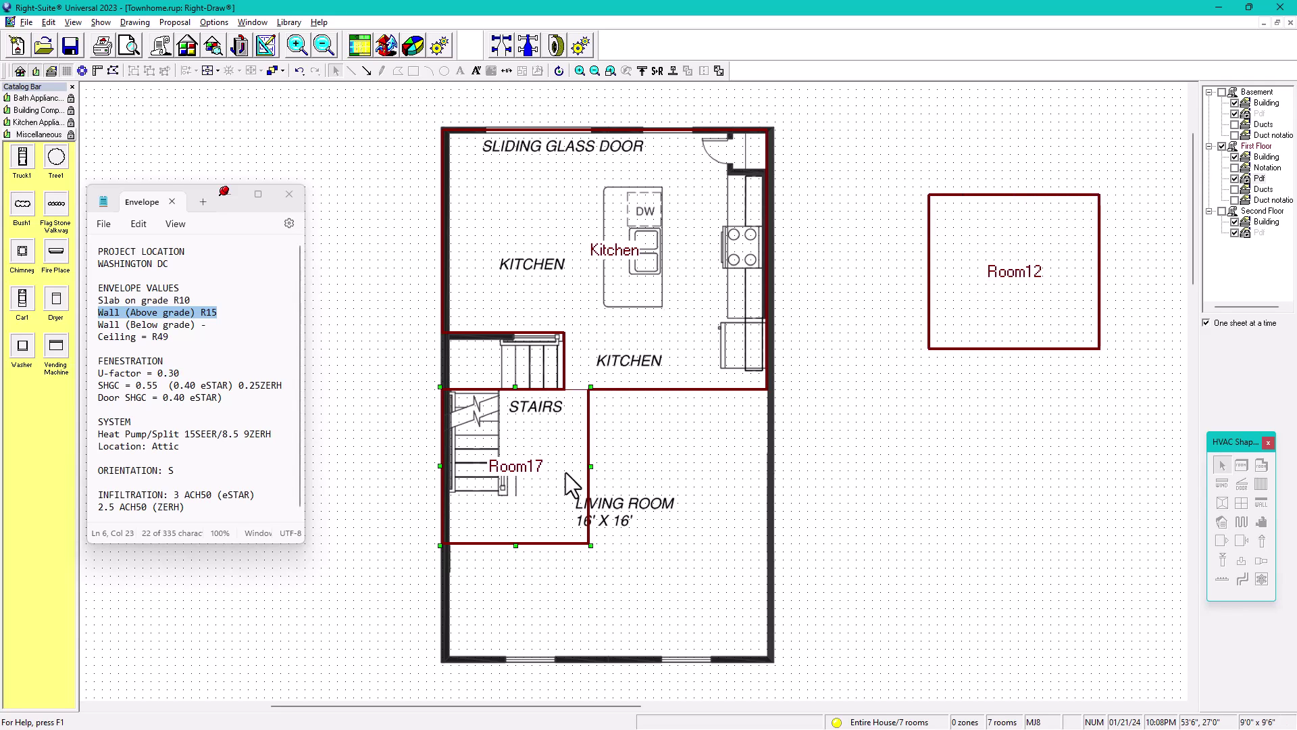
Widen the living area room to 20'0" so it reaches the opposite exterior wall.
{"action": "key", "text": "shift+Right"}
{"action": "key", "text": "shift+Right"}
{"action": "key", "text": "shift+Right"}
{"action": "key", "text": "shift+Right"}
{"action": "key", "text": "shift+Right"}
{"action": "key", "text": "shift+Right"}
{"action": "key", "text": "shift+Right"}
{"action": "key", "text": "shift+Right"}
{"action": "key", "text": "shift+Right"}
{"action": "key", "text": "shift+Right"}
{"action": "key", "text": "shift+Right"}
{"action": "key", "text": "shift+Right"}
{"action": "key", "text": "shift+Right"}
{"action": "key", "text": "shift+Right"}
{"action": "key", "text": "shift+Right"}
{"action": "key", "text": "shift+Right"}
{"action": "key", "text": "shift+Right"}
{"action": "key", "text": "shift+Right"}
{"action": "key", "text": "shift+Right"}
{"action": "key", "text": "shift+Right"}
{"action": "key", "text": "shift+Right"}
{"action": "key", "text": "shift+Right"}
{"action": "key", "text": "shift+Right"}
{"action": "key", "text": "shift+Right"}
{"action": "key", "text": "shift+Right"}
{"action": "key", "text": "shift+Right"}
{"action": "key", "text": "shift+Right"}
{"action": "key", "text": "shift+Right"}
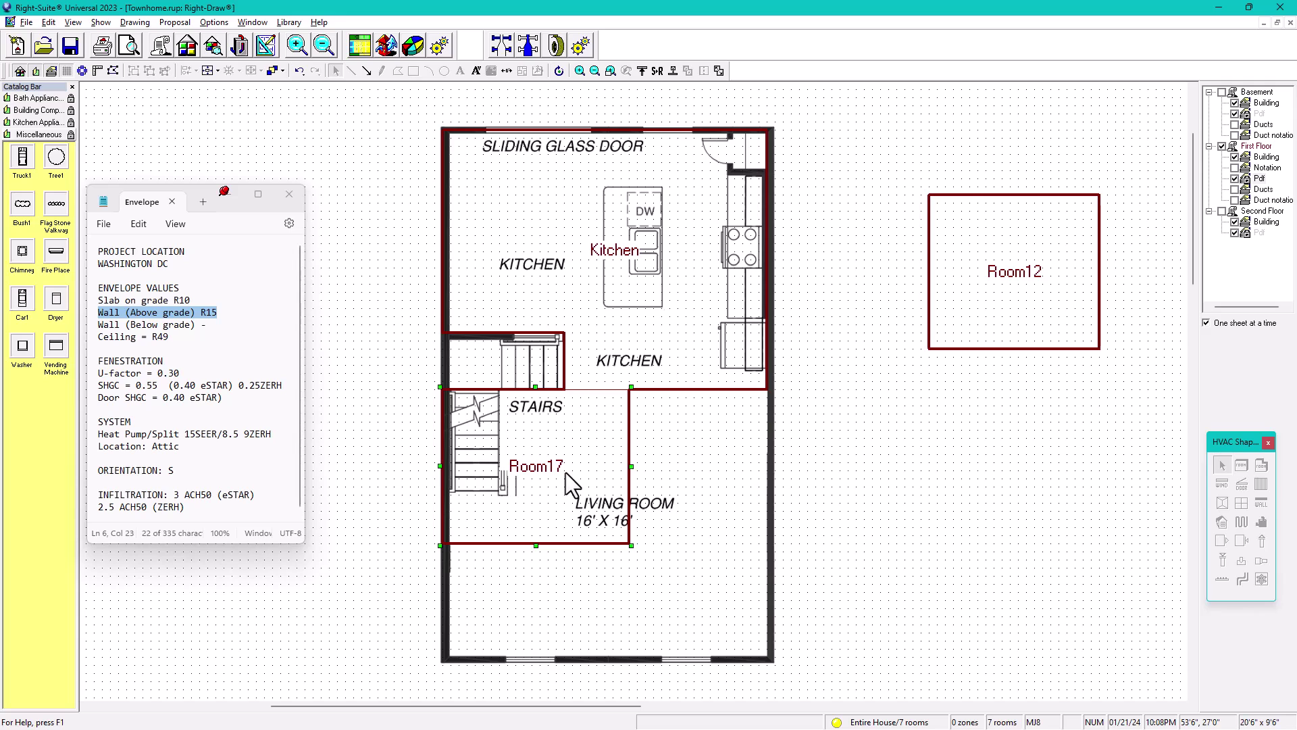
{"action": "key", "text": "shift+Left"}
{"action": "key", "text": "shift+Left"}
{"action": "key", "text": "shift+Left"}
{"action": "key", "text": "shift+Left"}
{"action": "key", "text": "shift+Left"}
{"action": "key", "text": "shift+Left"}
{"action": "key", "text": "shift+Left"}
{"action": "key", "text": "shift+Left"}
{"action": "key", "text": "shift+Left"}
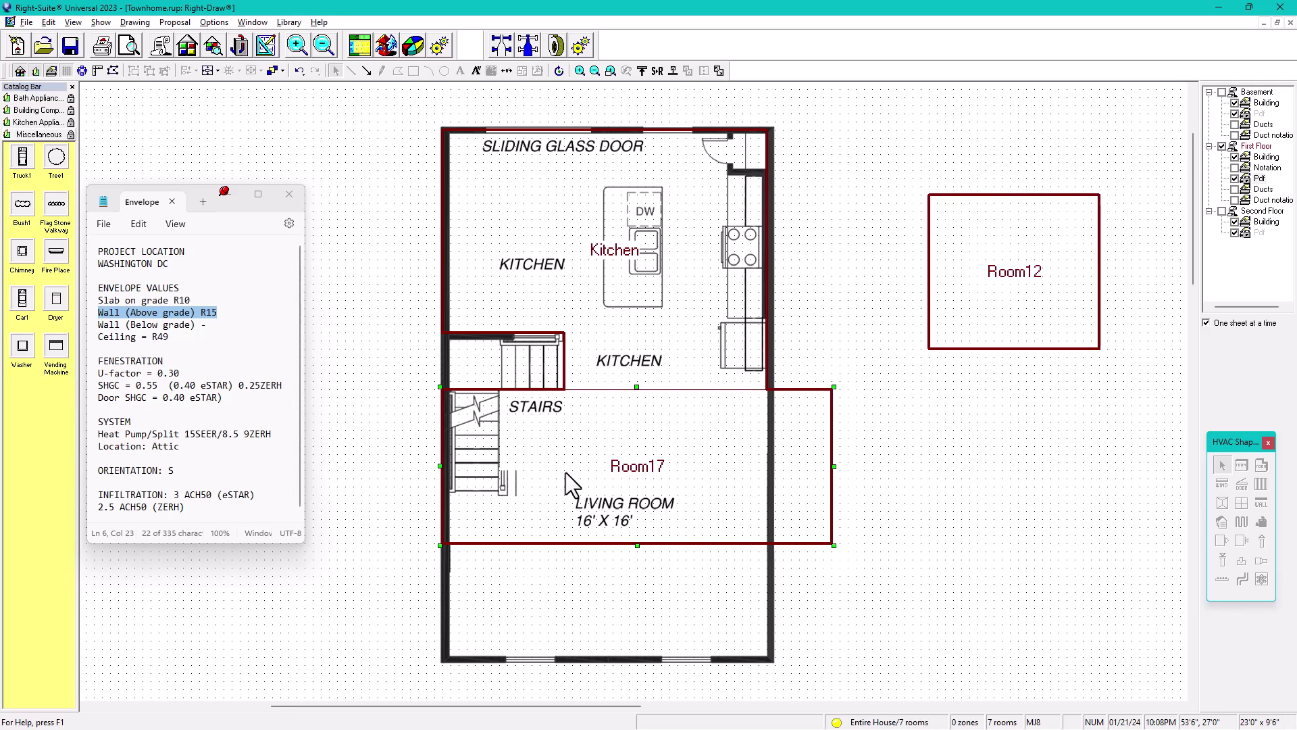
{"action": "key", "text": "shift+Left"}
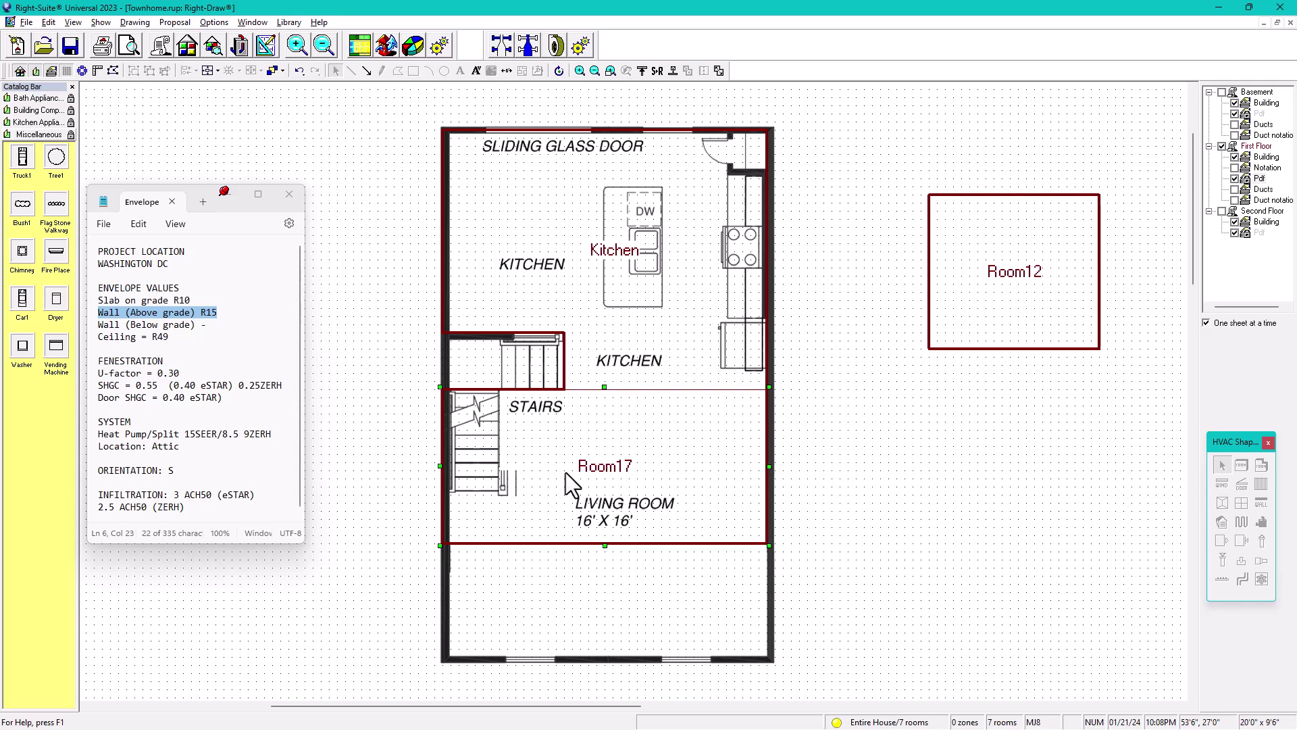
Lengthen the living area room to 16'6" so it reaches the exterior wall with the two windows.
{"action": "key", "text": "shift+Down"}
{"action": "key", "text": "shift+Down"}
{"action": "key", "text": "shift+Down"}
{"action": "key", "text": "shift+Down"}
{"action": "key", "text": "shift+Down"}
{"action": "key", "text": "shift+Down"}
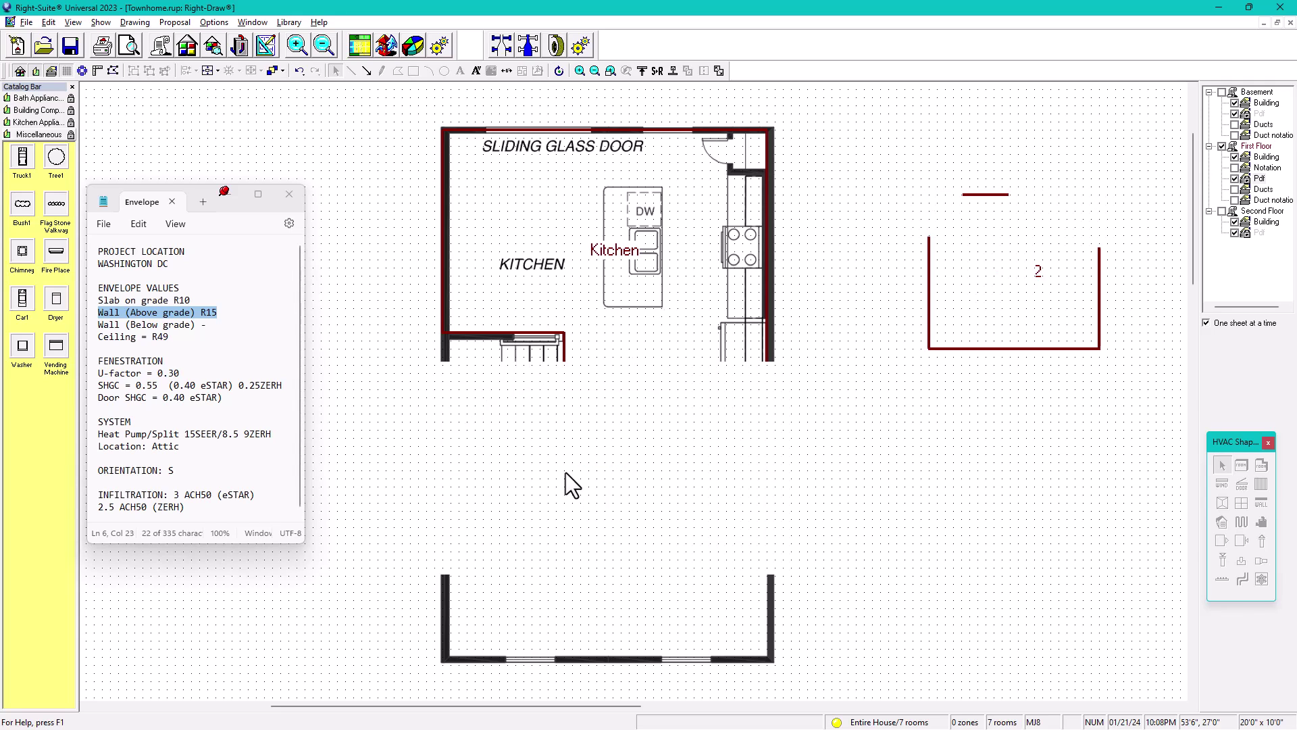
{"action": "key", "text": "shift+Down"}
{"action": "key", "text": "shift+Down"}
{"action": "key", "text": "shift+Down"}
{"action": "key", "text": "shift+Down"}
{"action": "key", "text": "shift+Down"}
{"action": "key", "text": "shift+Down"}
{"action": "key", "text": "shift+Down"}
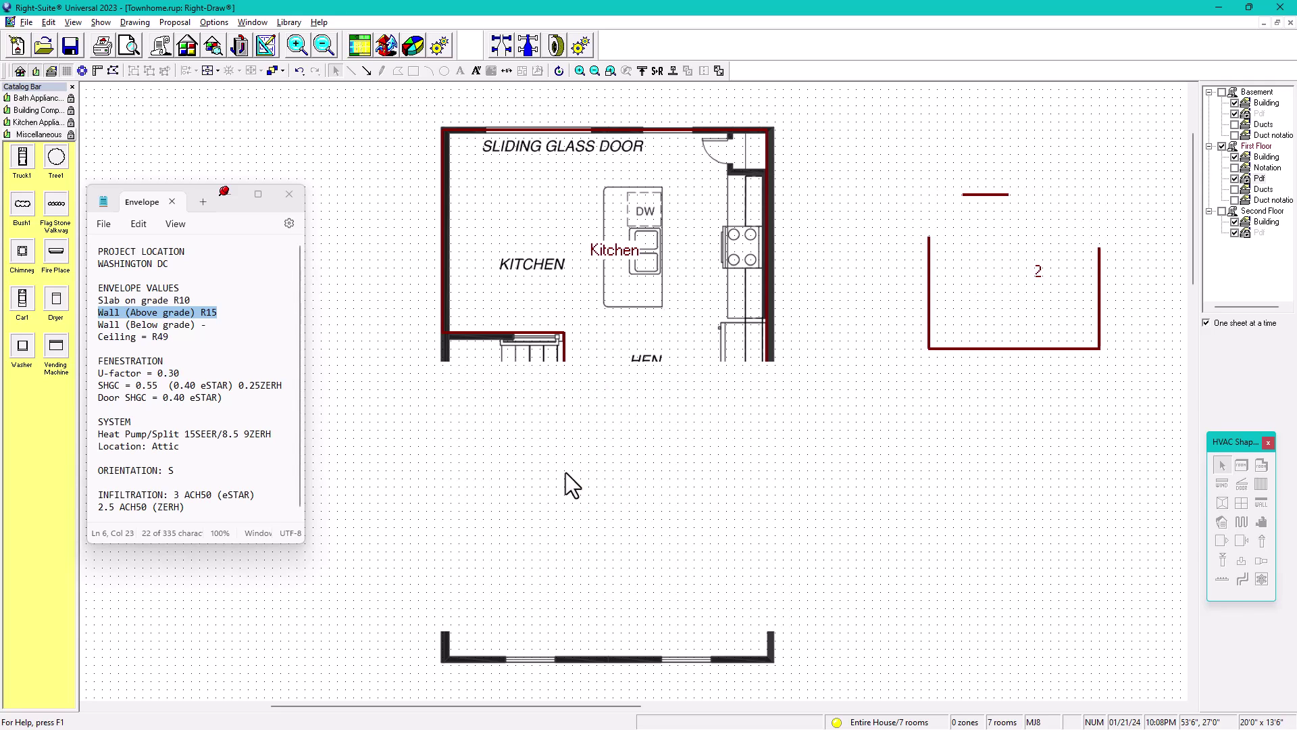
{"action": "key", "text": "shift+Down"}
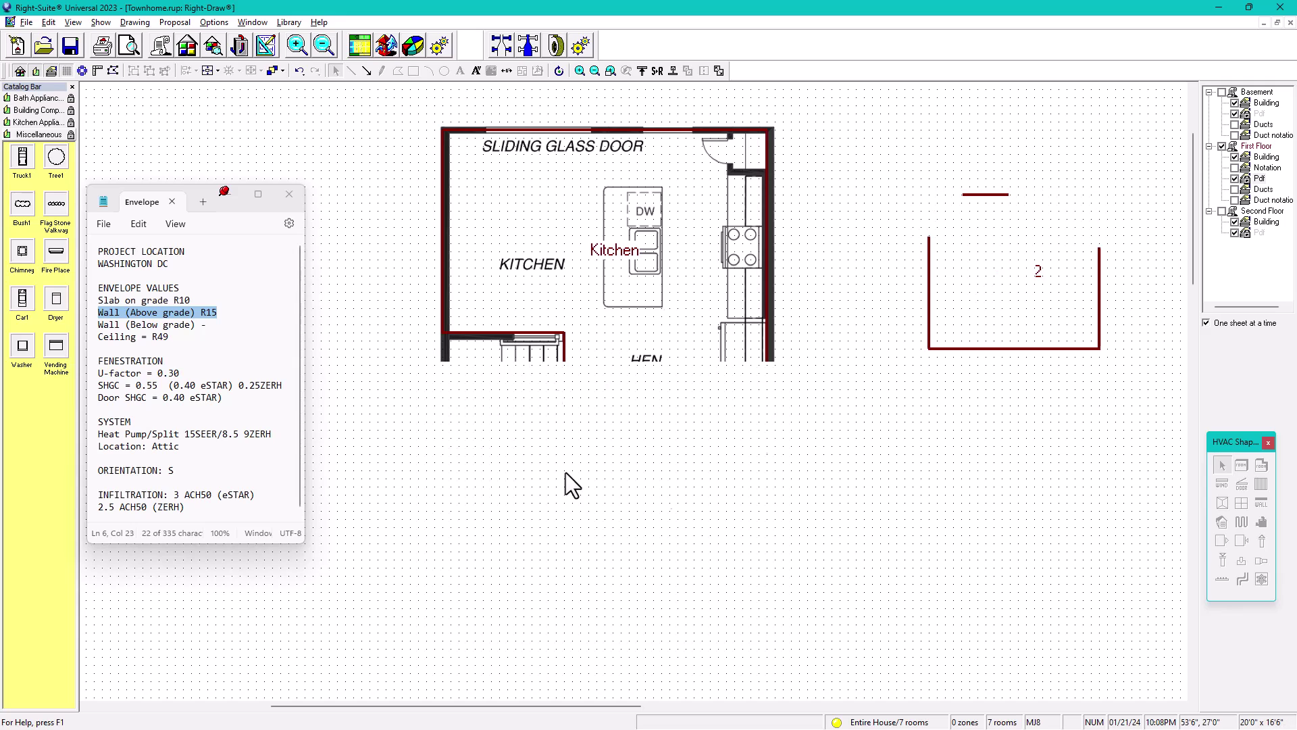
Rename Room17 as Living Room.
{"action": "left_click", "coordinate": [616, 524]}
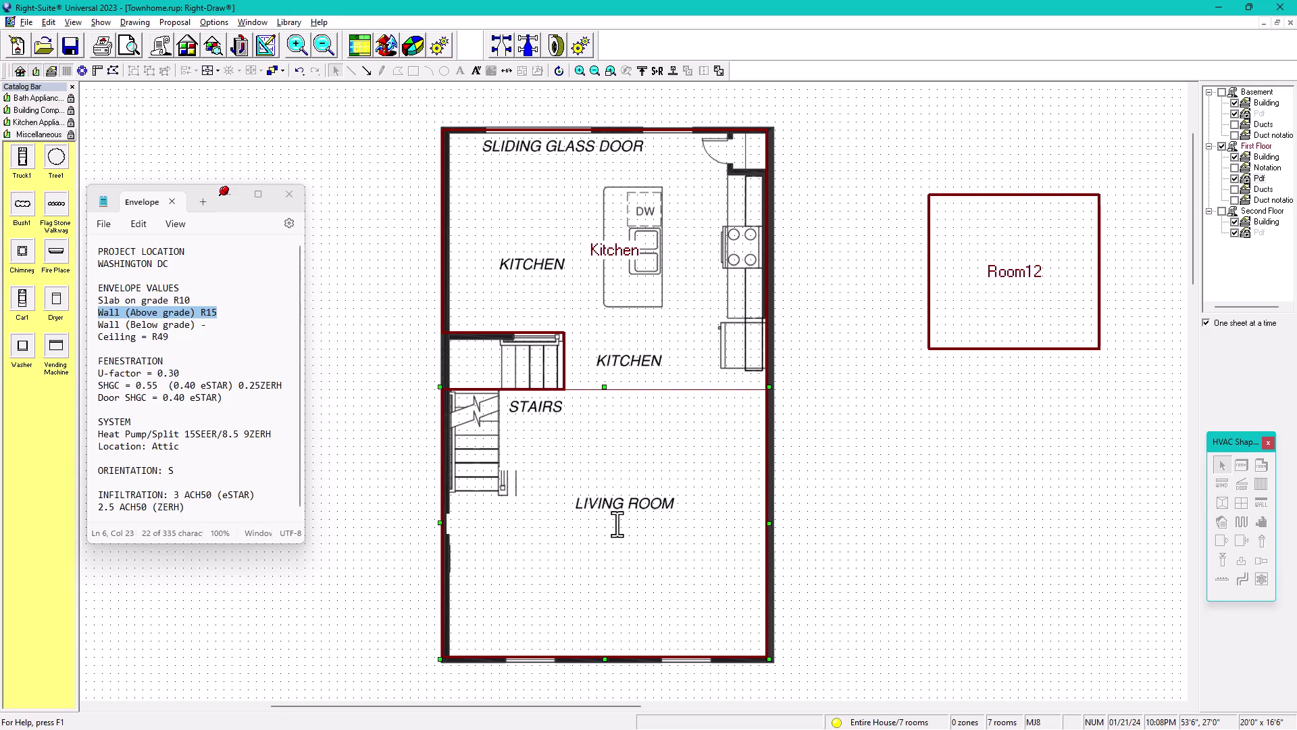
{"action": "left_click_drag", "start_coordinate": [638, 524], "coordinate": [573, 524]}
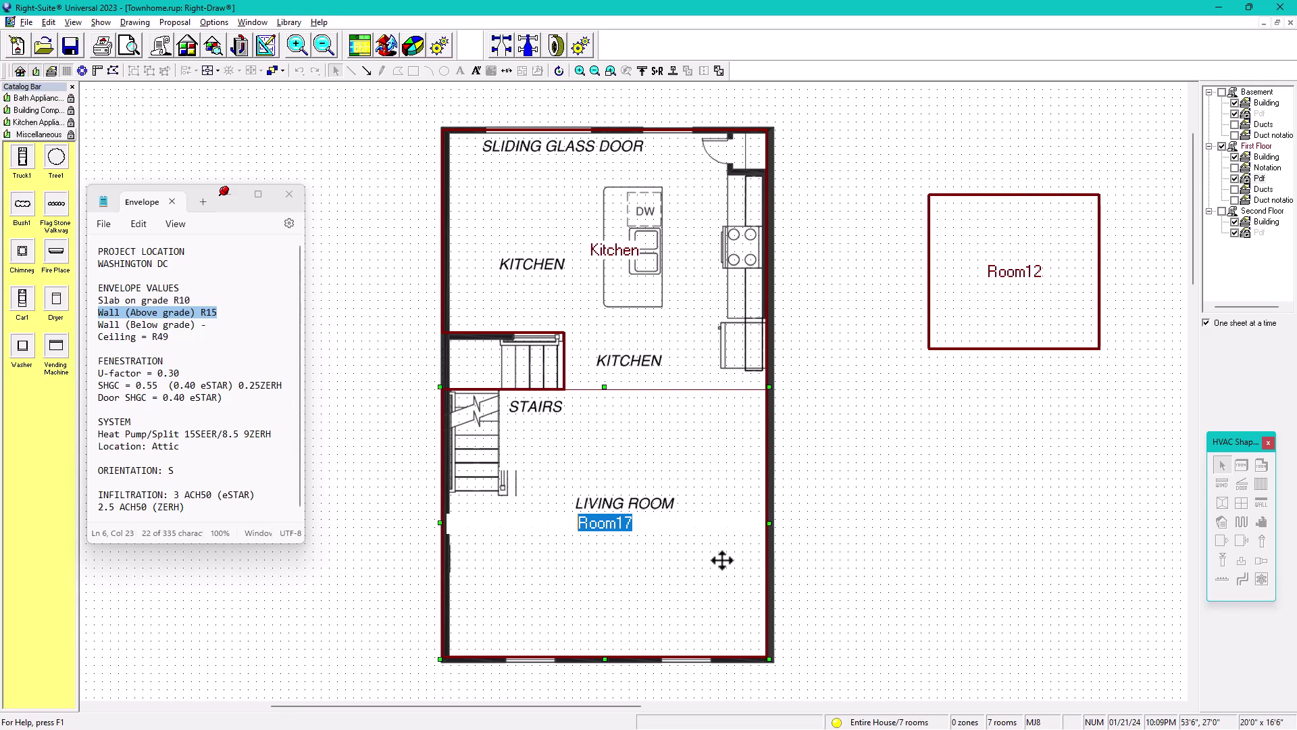
{"action": "type", "text": "L"}
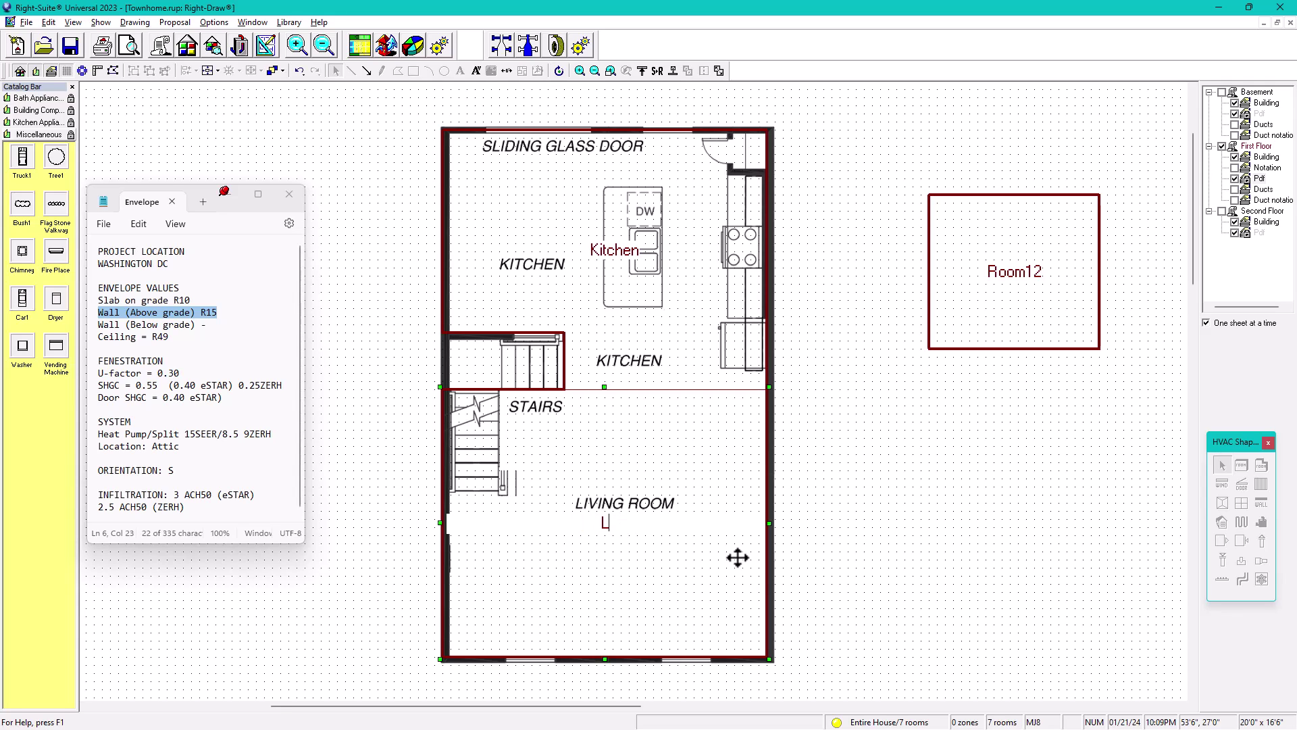
{"action": "type", "text": "iving Room"}
{"action": "left_click", "coordinate": [818, 529]}
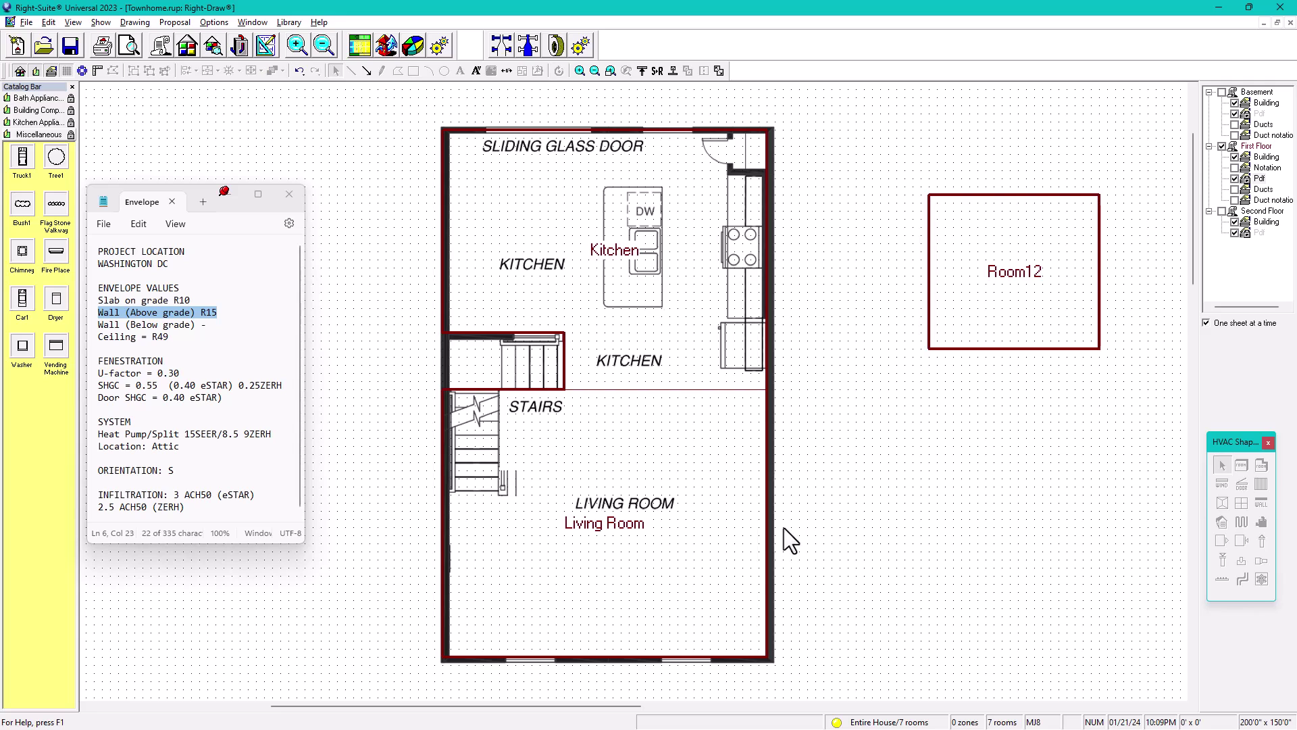
Copy Room12 onto the gap over the upper stair flight, size it 7'6" × 3'6", and name it Stairs 1FL.
{"action": "left_click_drag", "start_coordinate": [959, 301], "coordinate": [447, 465]}
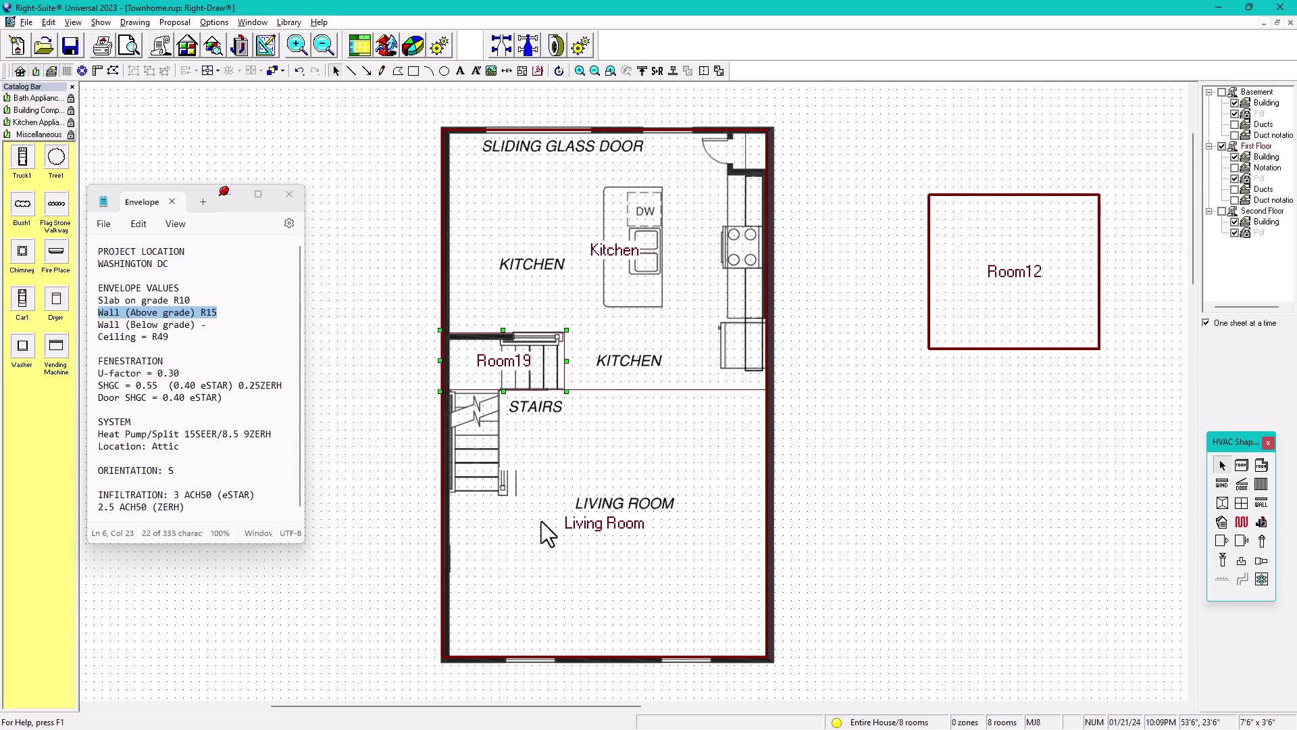
{"action": "double_click", "coordinate": [531, 360]}
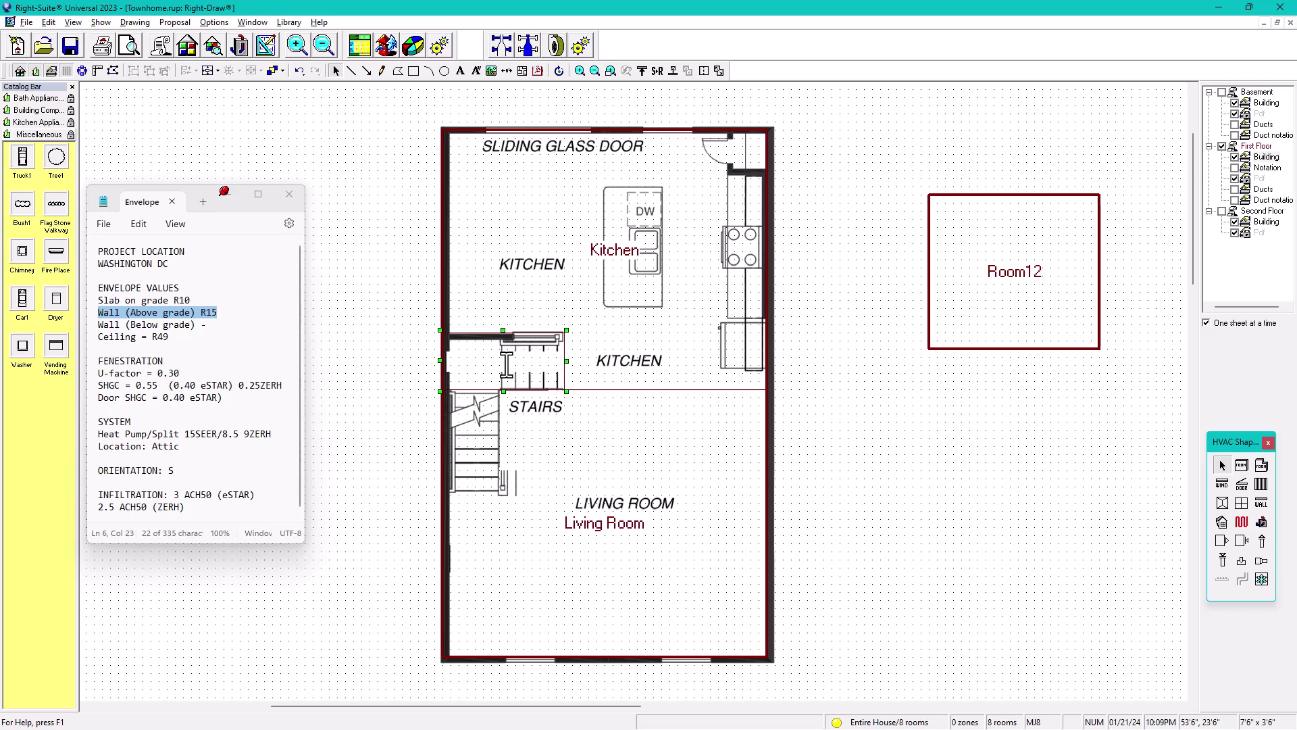
{"action": "left_click_drag", "start_coordinate": [531, 360], "coordinate": [423, 363]}
{"action": "type", "text": "Stair"}
{"action": "type", "text": "s"}
{"action": "type", "text": "-"}
{"action": "type", "text": " 1FL"}
{"action": "left_click", "coordinate": [427, 282]}
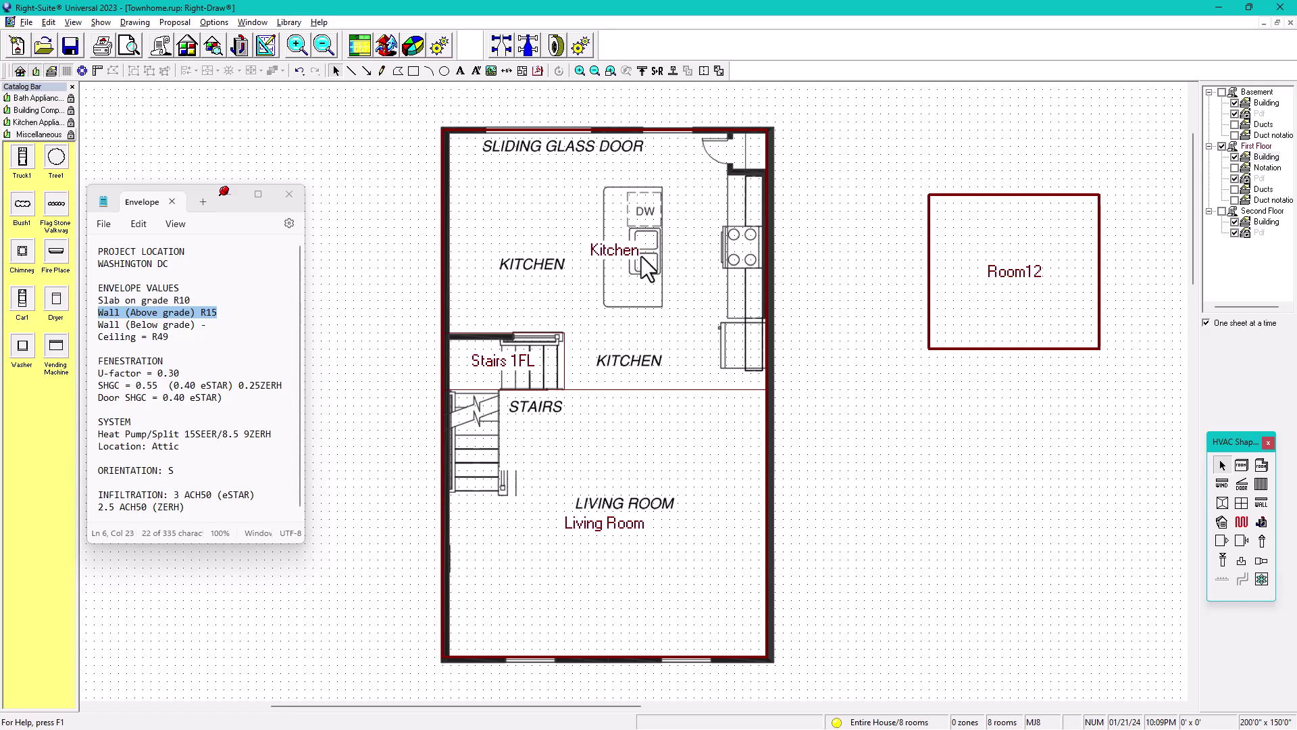
Delete the spare Room12 beside the first-floor plan and move the spare Room1 from the basement to the second floor.
{"action": "left_click", "coordinate": [954, 348]}
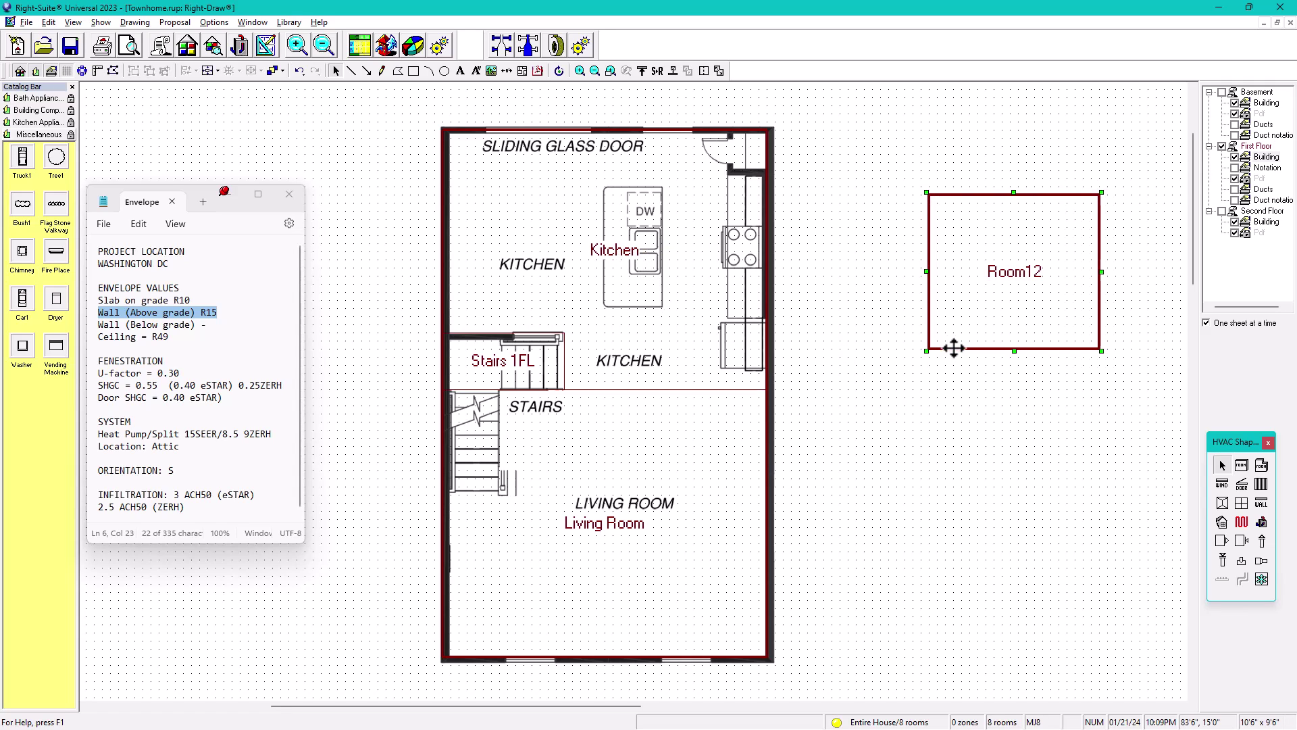
{"action": "key", "text": "Delete"}
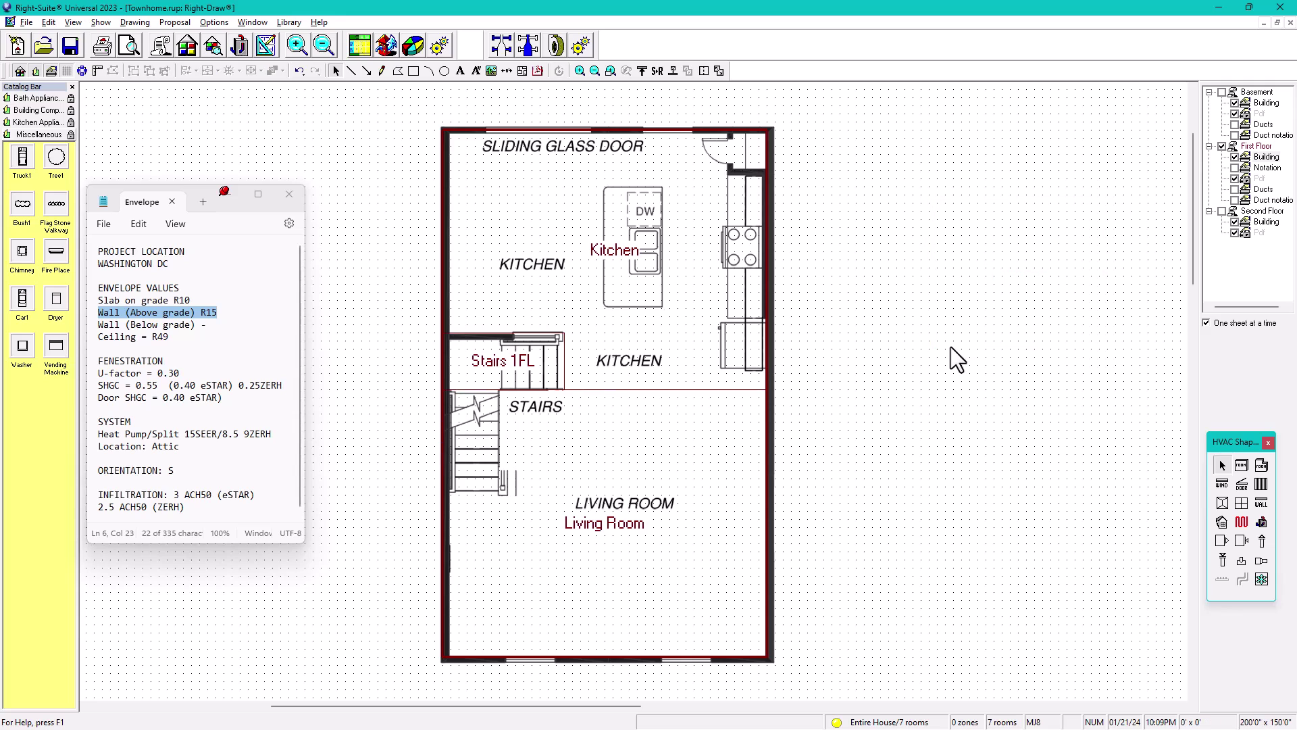
{"action": "left_click", "coordinate": [1257, 92]}
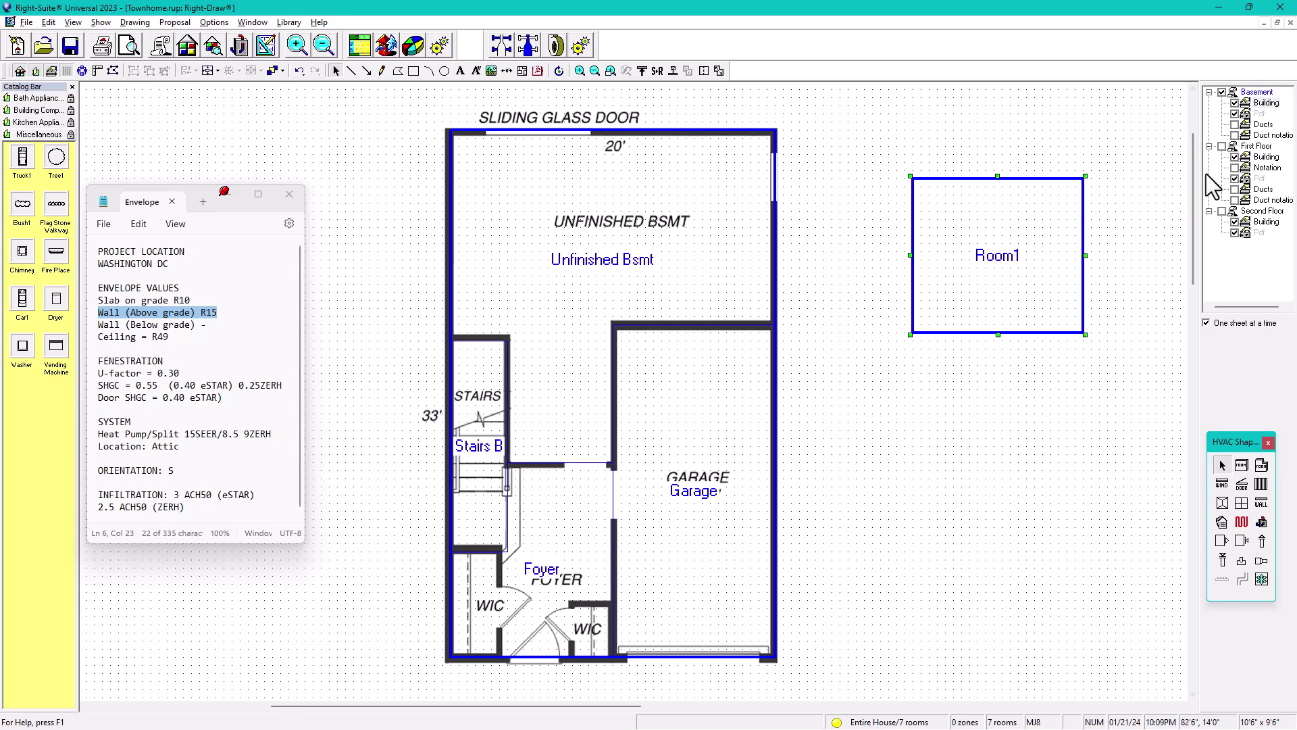
{"action": "left_click", "coordinate": [1265, 157]}
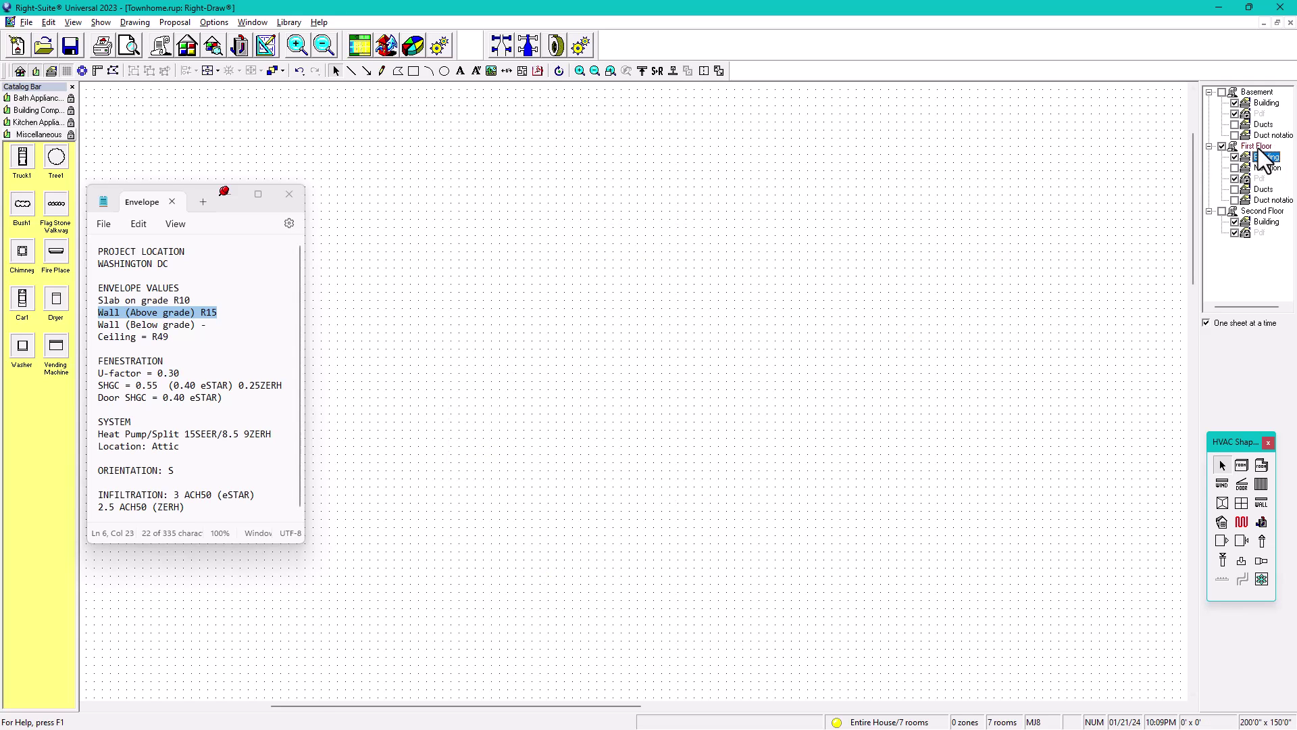
{"action": "left_click", "coordinate": [1259, 211]}
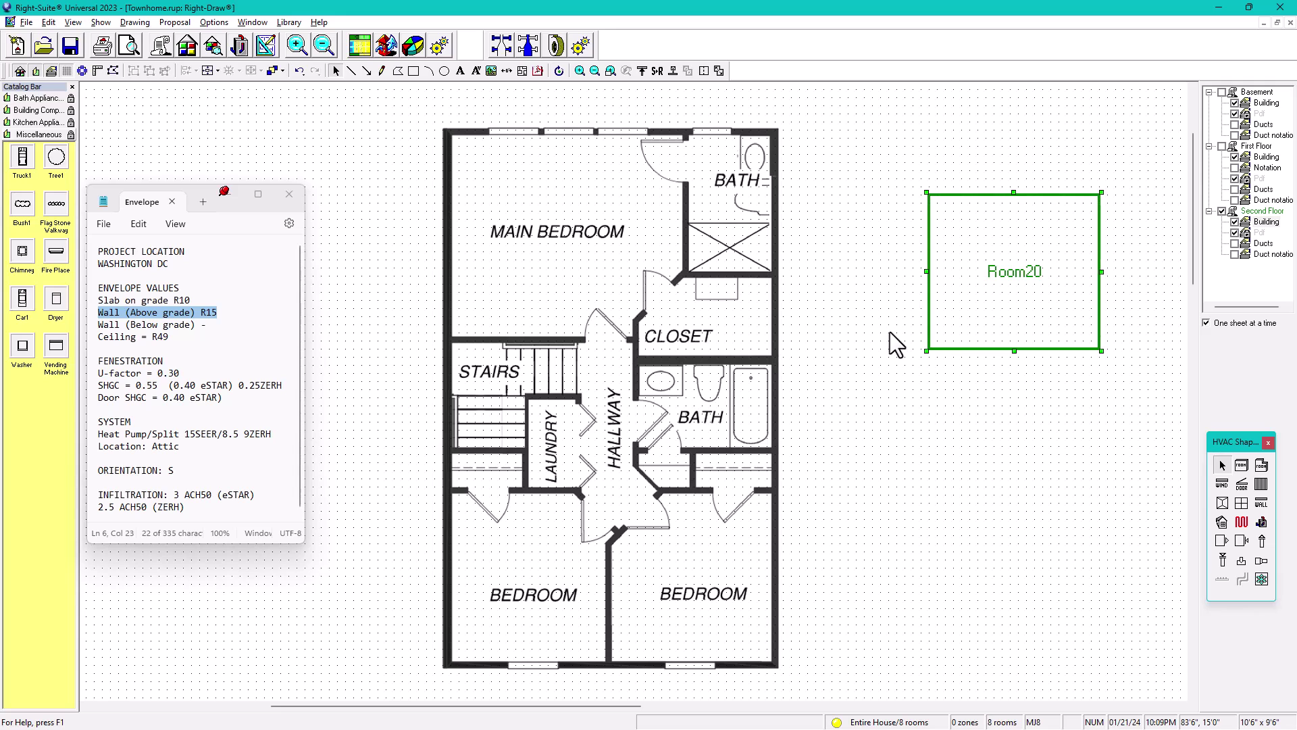
{"action": "left_click", "coordinate": [1253, 93]}
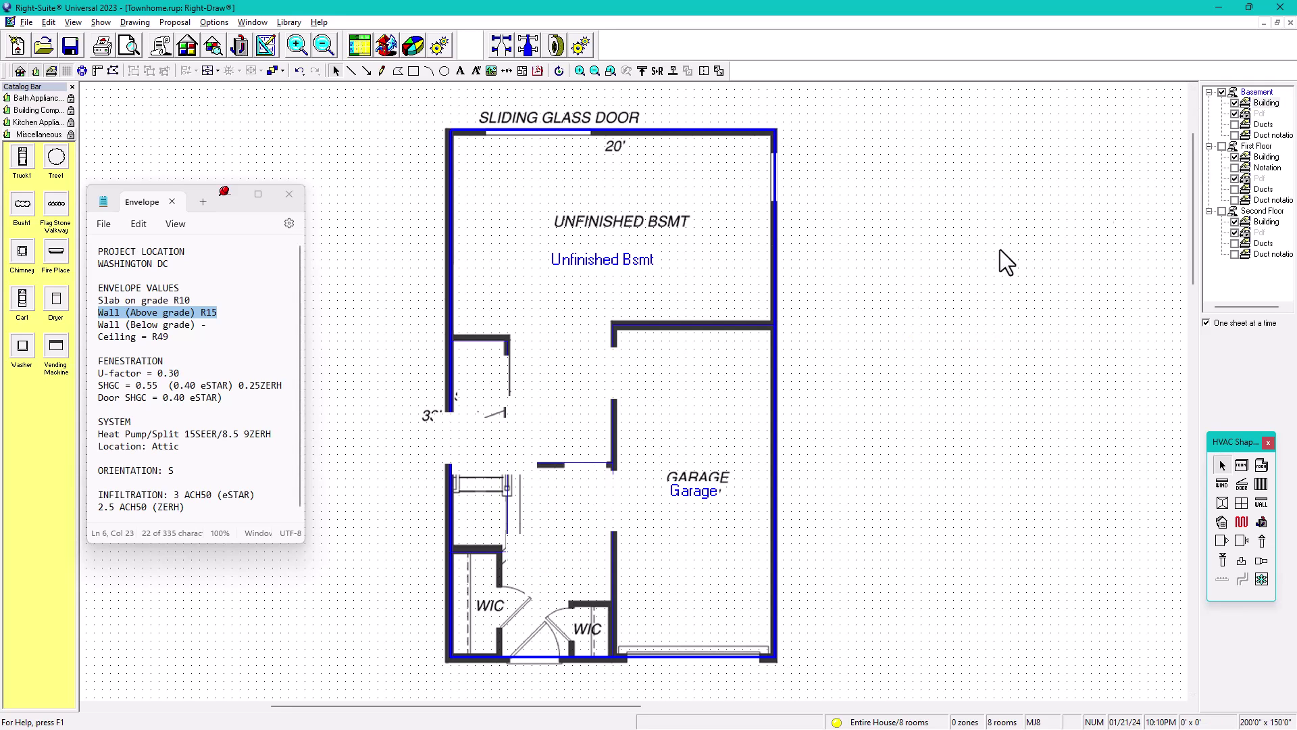
{"action": "left_click", "coordinate": [1251, 217]}
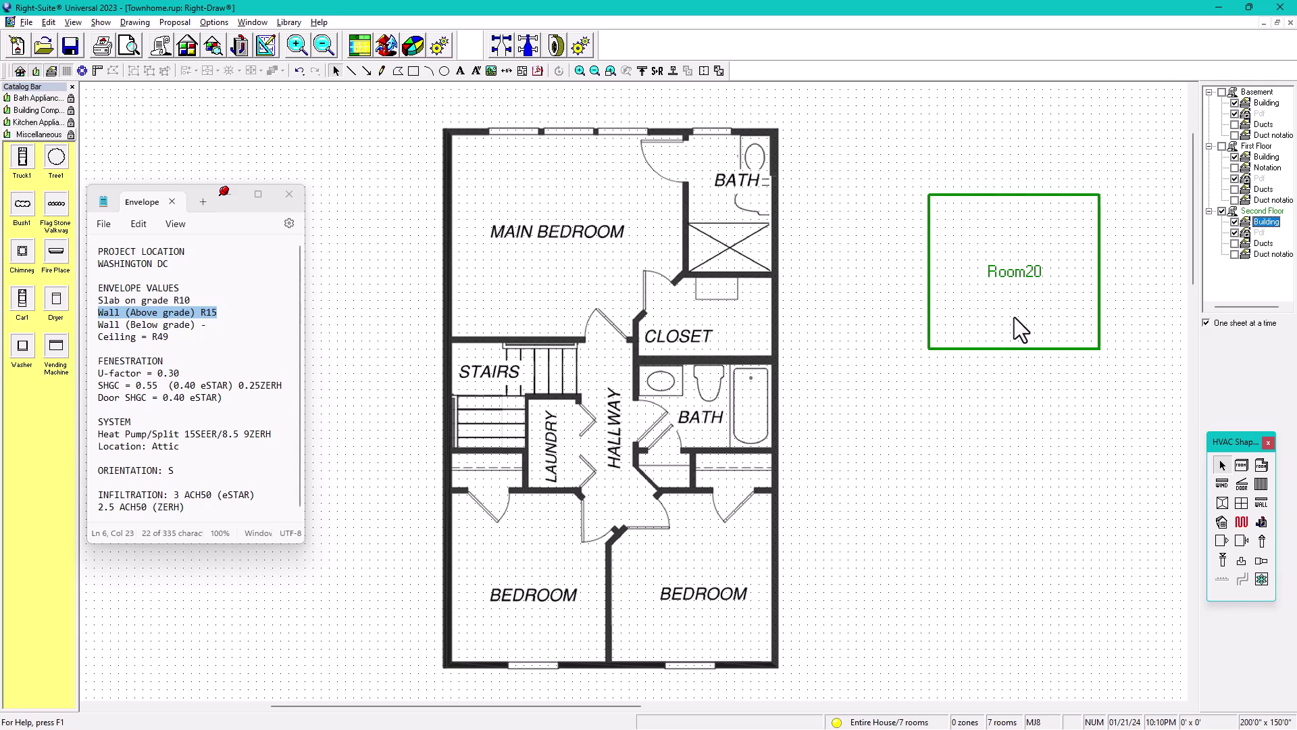
Copy Room20 onto the main bedroom's outer corner at the exterior walls and size it 12'0" × 13'0".
{"action": "left_click", "coordinate": [1006, 316]}
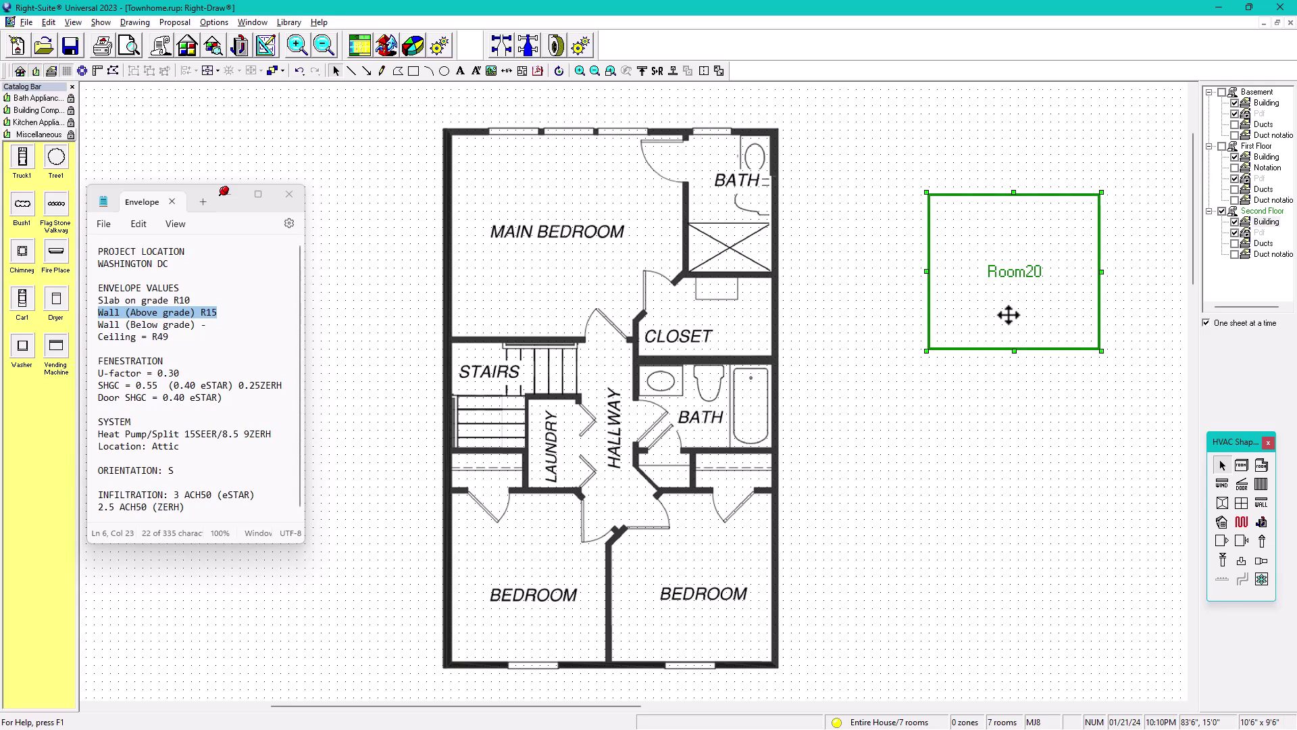
{"action": "left_click_drag", "start_coordinate": [1006, 316], "coordinate": [525, 248]}
{"action": "left_click_drag", "start_coordinate": [612, 287], "coordinate": [631, 304]}
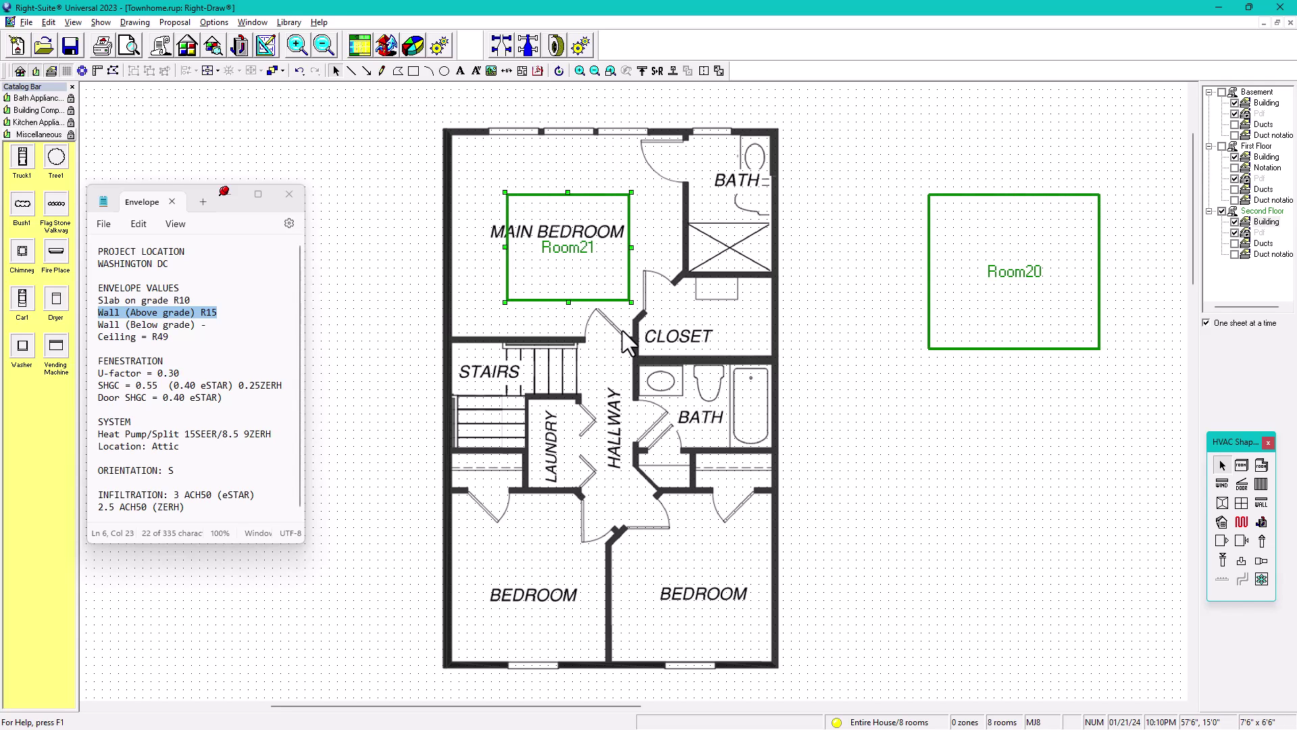
{"action": "key", "text": "ctrl+z"}
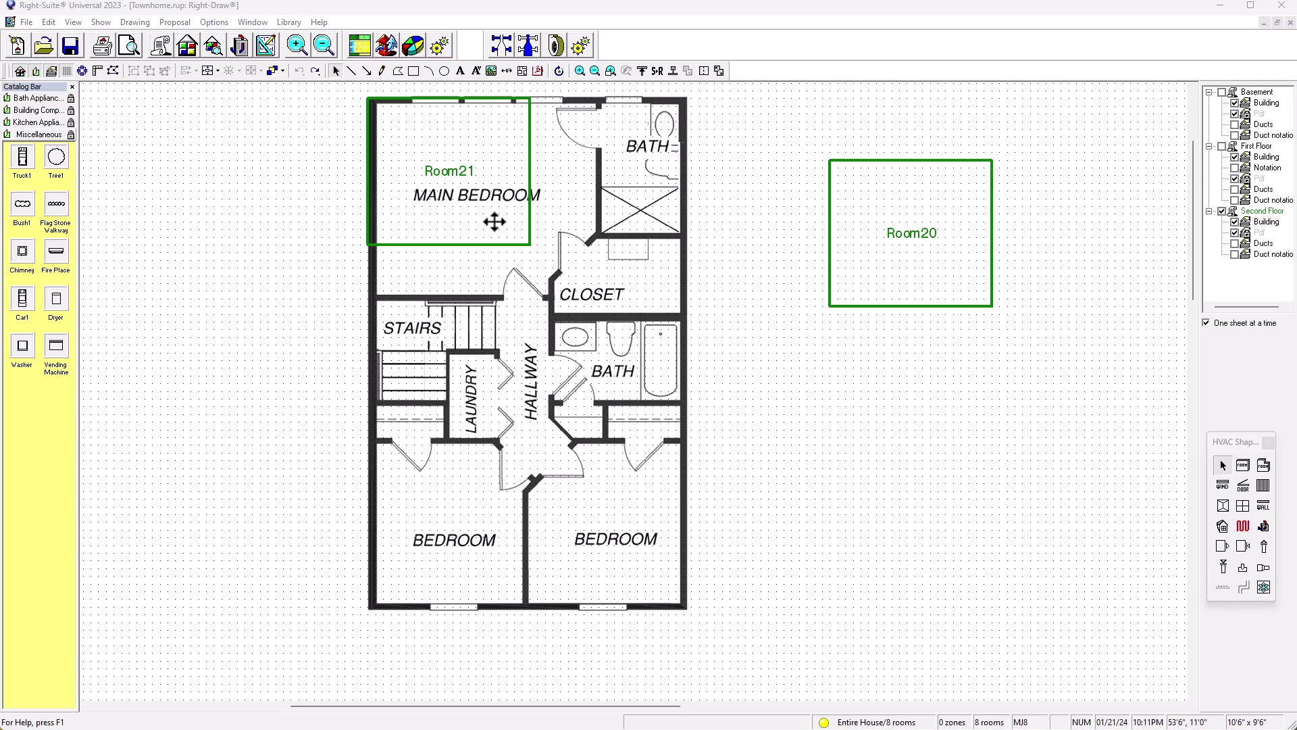
{"action": "left_click", "coordinate": [494, 221]}
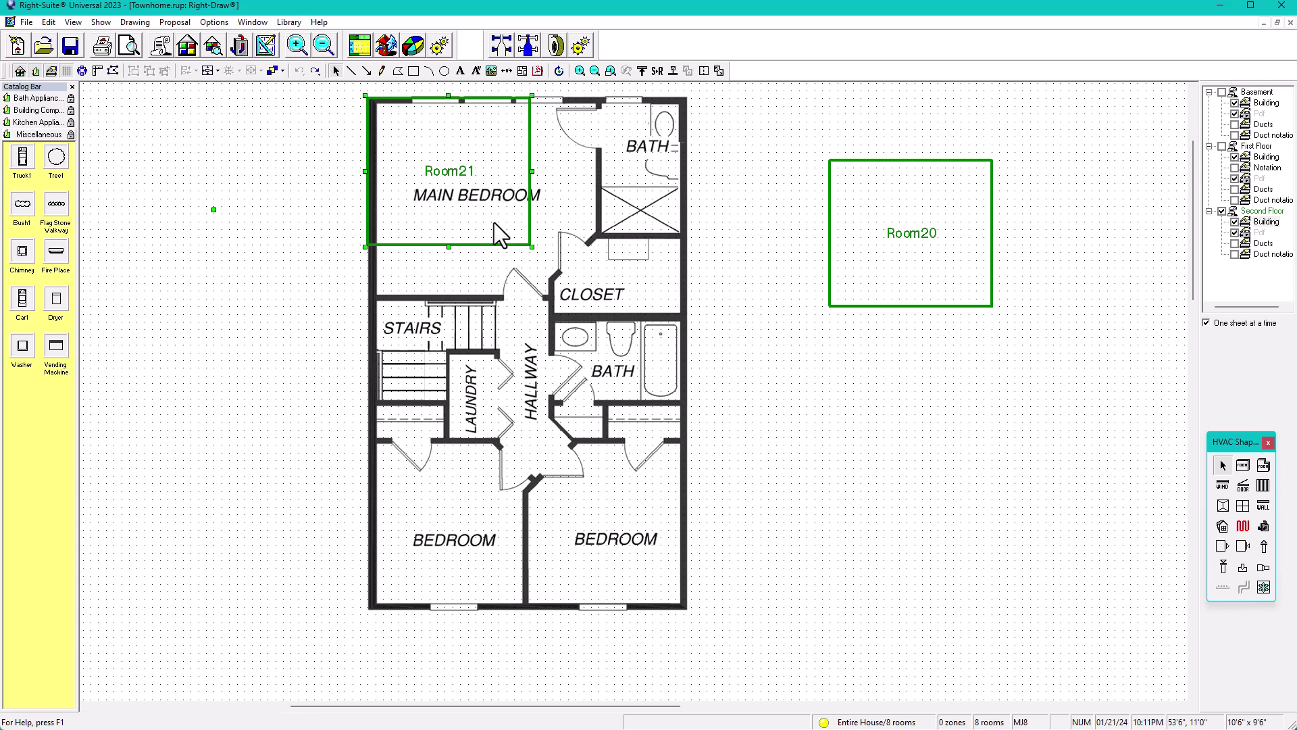
{"action": "left_click_drag", "start_coordinate": [532, 246], "coordinate": [549, 295]}
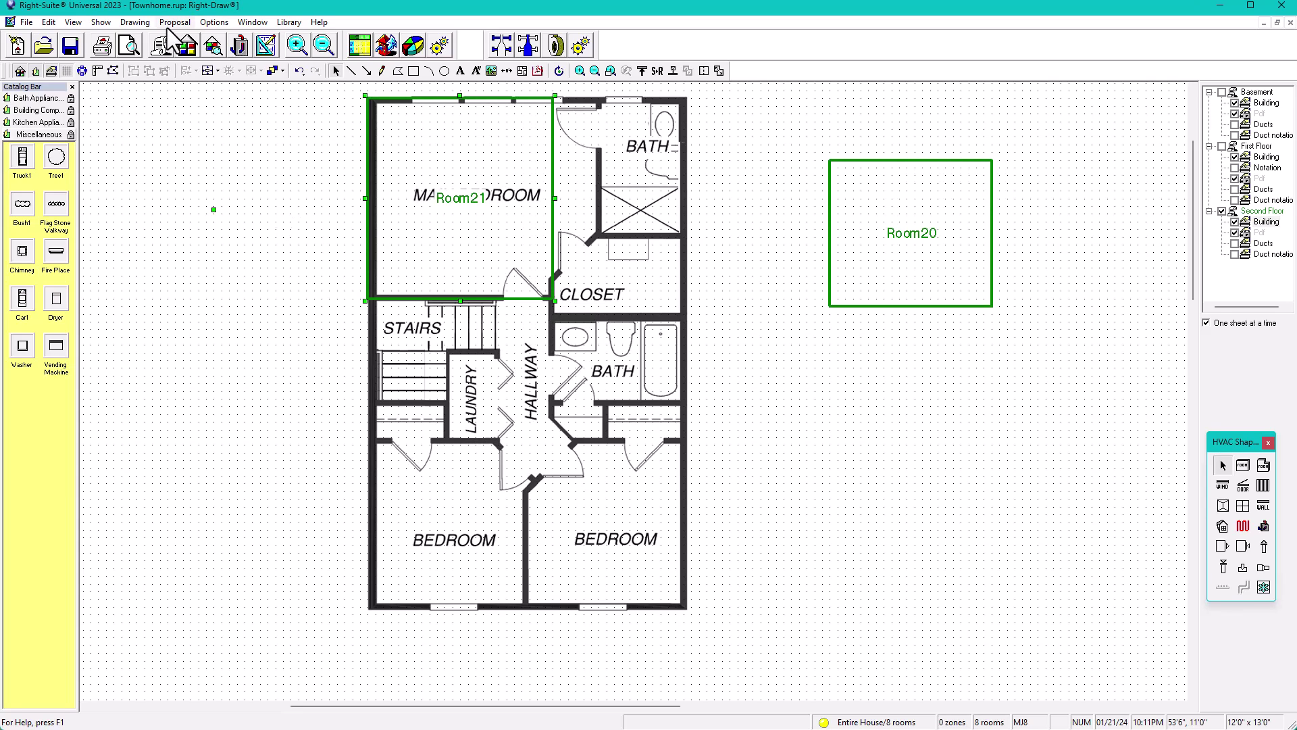
Save the project.
{"action": "left_click", "coordinate": [71, 52]}
{"action": "left_click", "coordinate": [70, 51]}
{"action": "left_click", "coordinate": [69, 51]}
Copy Room20 onto the uncovered strip of the main bedroom next to its bath and size it 3'0" × 9'0".
{"action": "left_click_drag", "start_coordinate": [486, 161], "coordinate": [671, 169]}
{"action": "left_click_drag", "start_coordinate": [740, 300], "coordinate": [601, 239]}
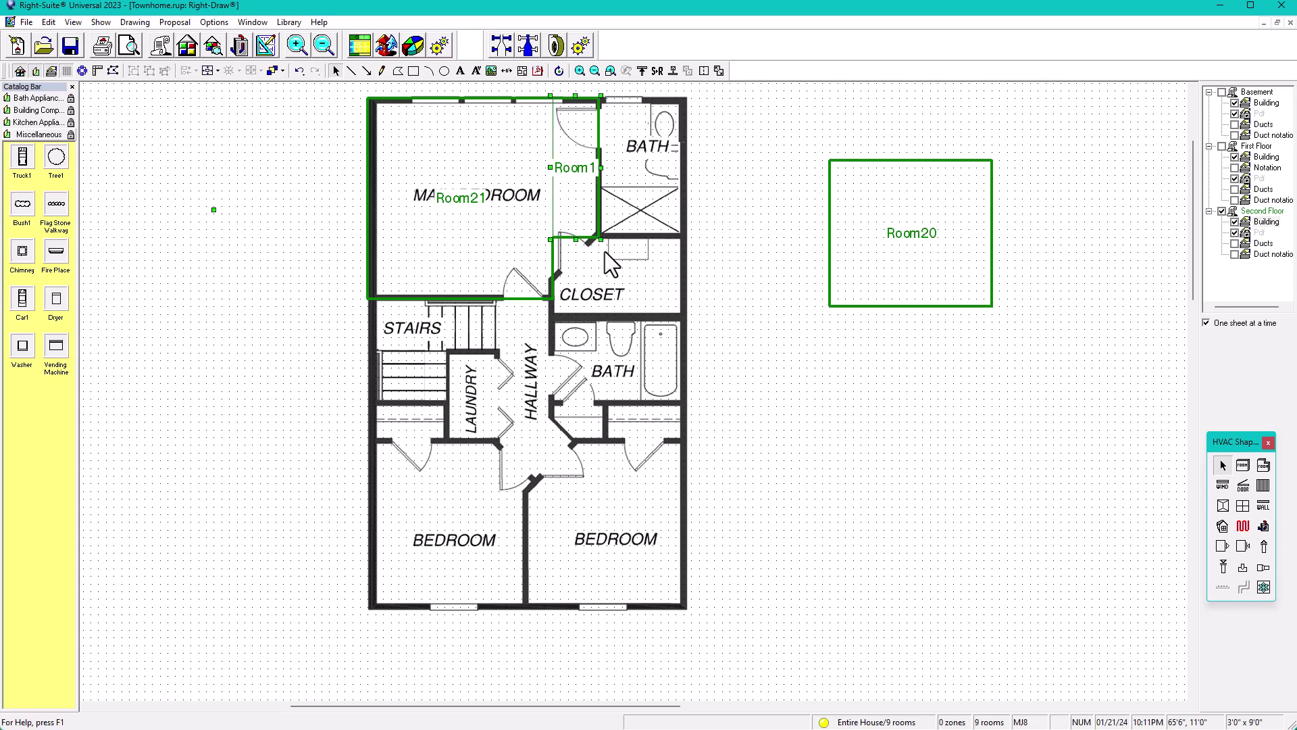
Make another 10'6" × 9'6" copy of Room20 and park it outside the plan near the main bedroom's bath.
{"action": "scroll", "coordinate": [605, 251], "scroll_direction": "up", "scroll_amount": 1}
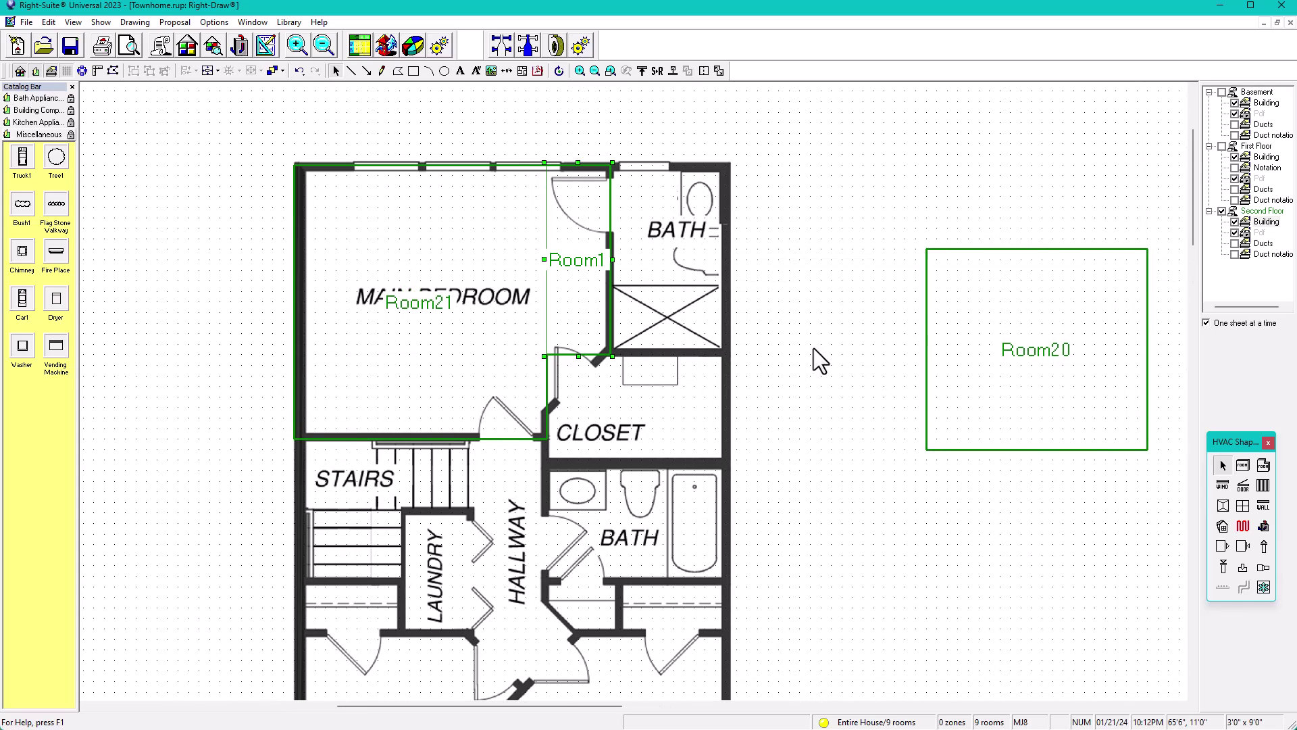
{"action": "left_click", "coordinate": [959, 337]}
{"action": "left_click_drag", "start_coordinate": [970, 325], "coordinate": [650, 443]}
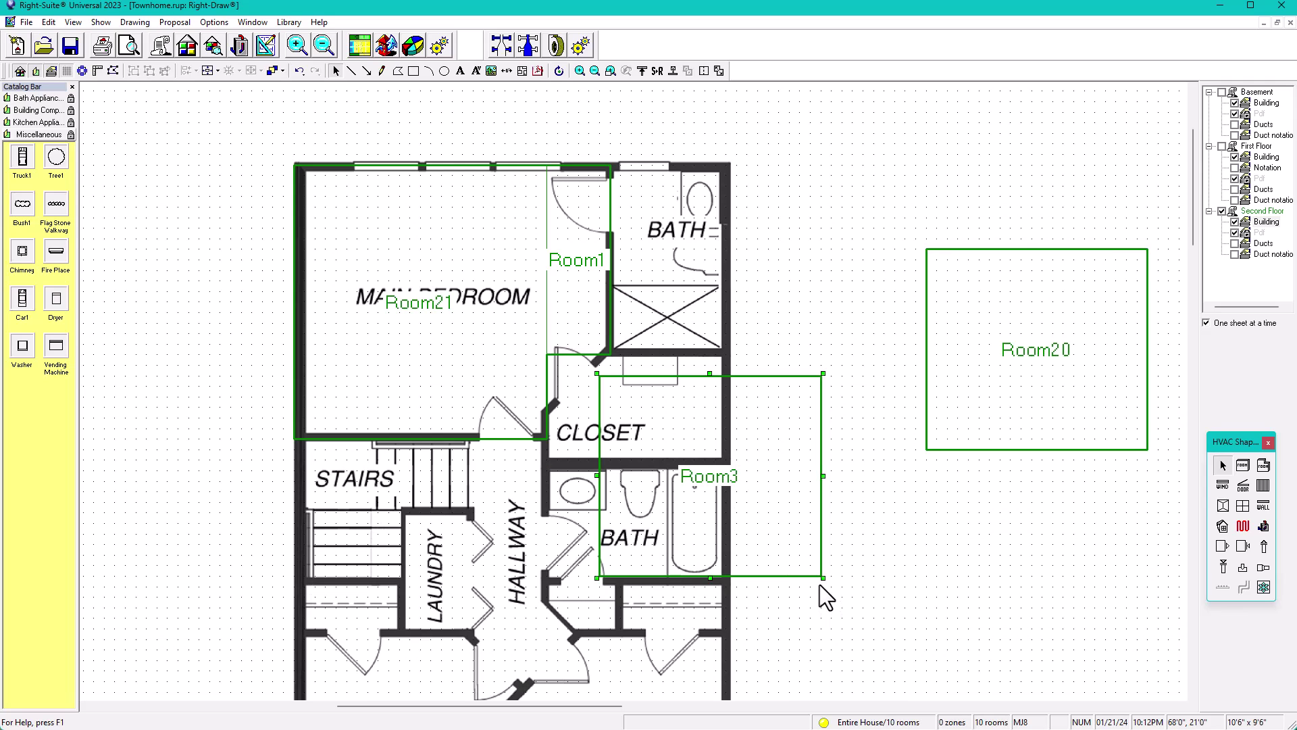
{"action": "left_click_drag", "start_coordinate": [708, 383], "coordinate": [863, 127]}
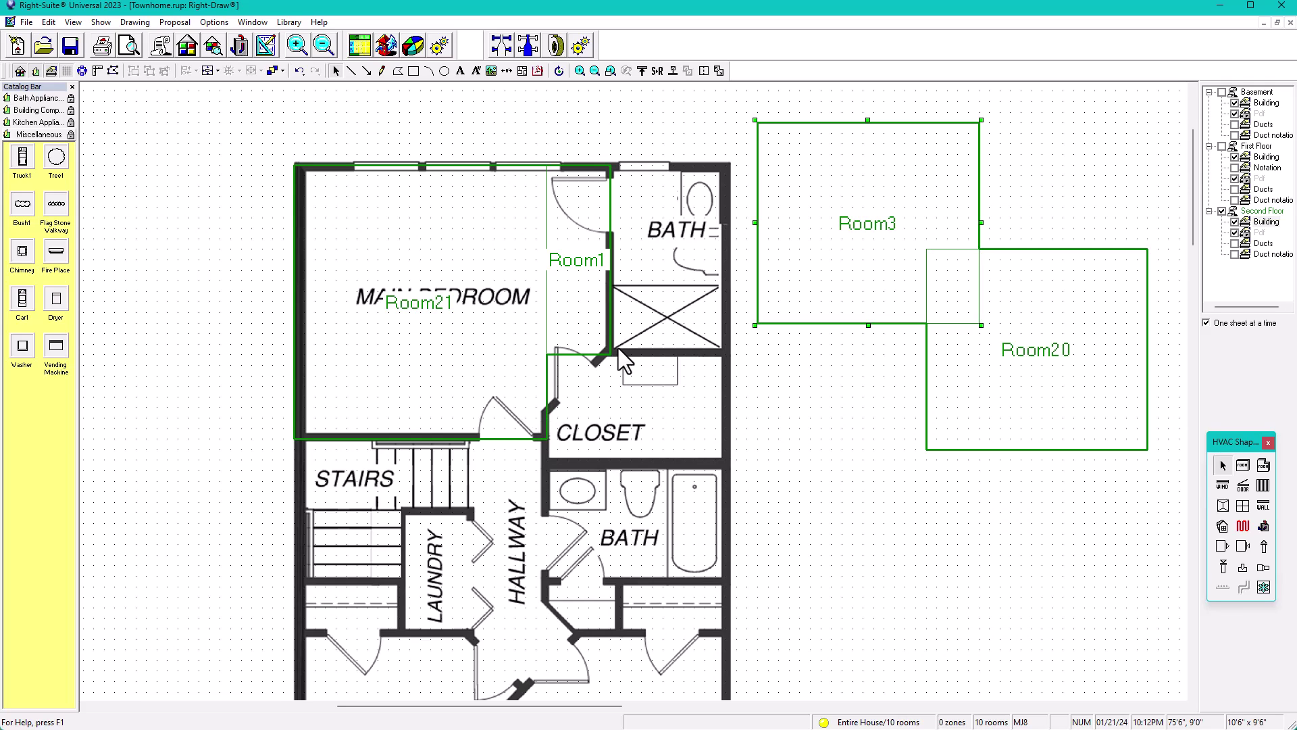
Combine Room21 and the adjoining Room1 strip into a single main bedroom room.
{"action": "left_click", "coordinate": [449, 331]}
{"action": "left_click", "coordinate": [573, 303], "text": "shift"}
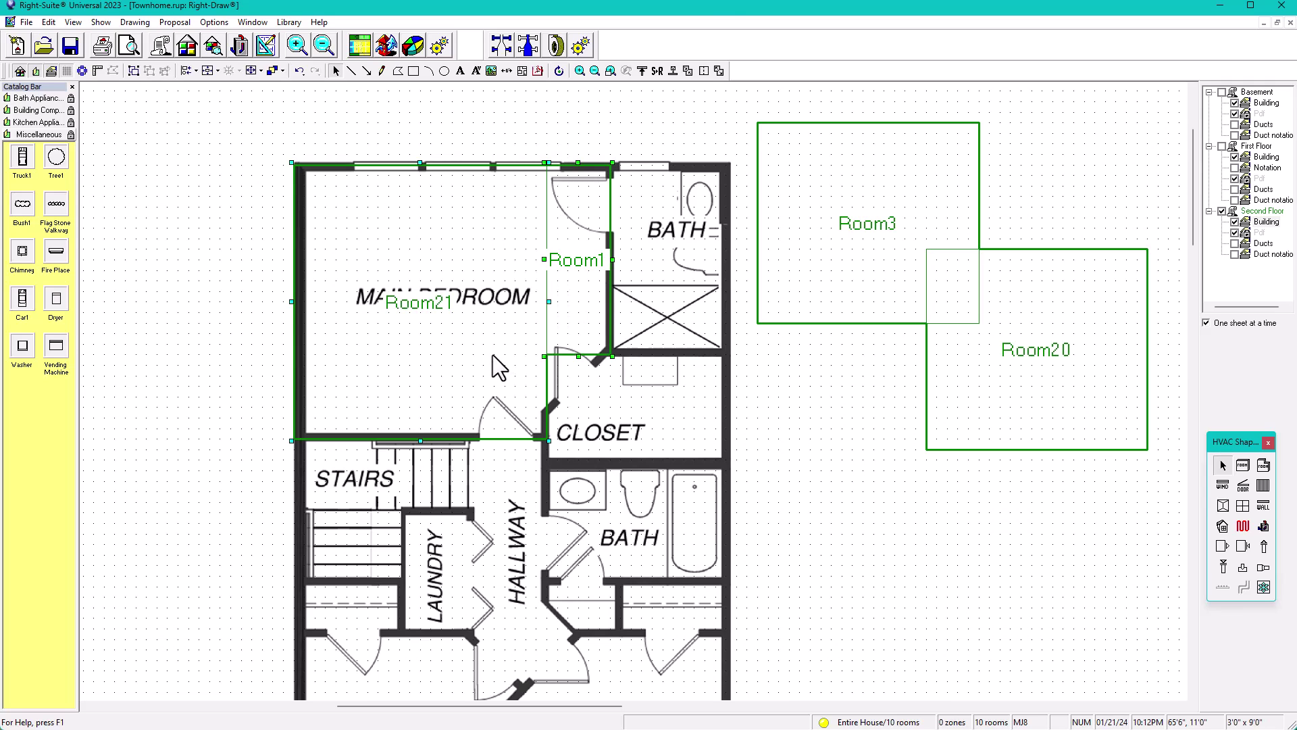
{"action": "left_click", "coordinate": [687, 70]}
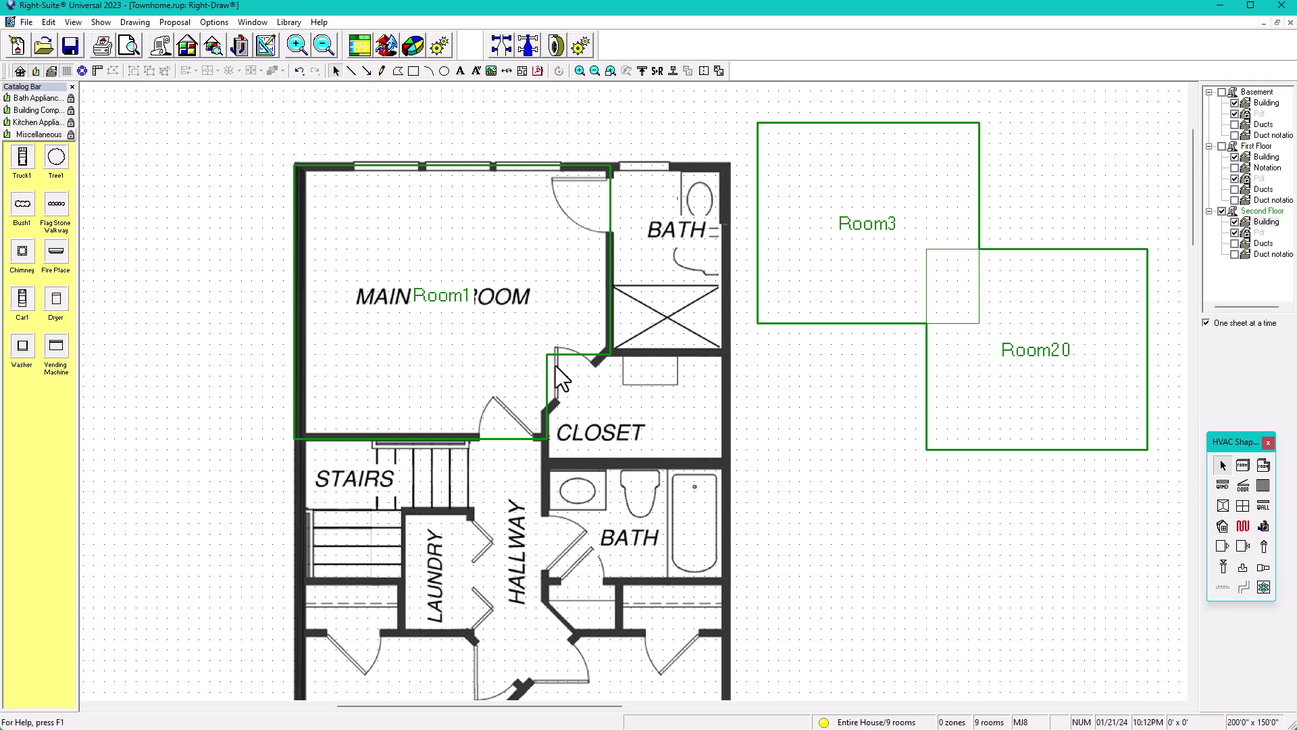
Reshape the combined main bedroom by moving its inner corner point so its outline follows the angled closet door wall.
{"action": "left_click", "coordinate": [500, 217]}
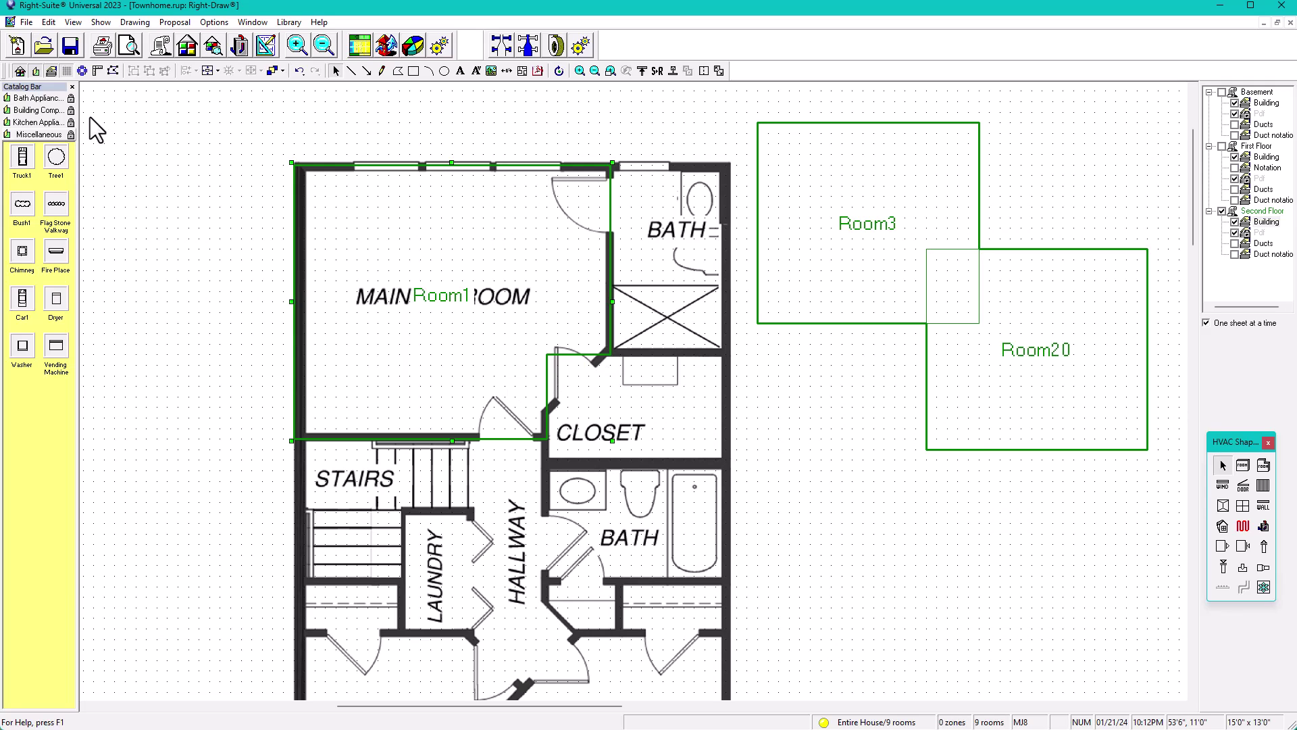
{"action": "left_click", "coordinate": [113, 70]}
{"action": "left_click_drag", "start_coordinate": [551, 360], "coordinate": [546, 407]}
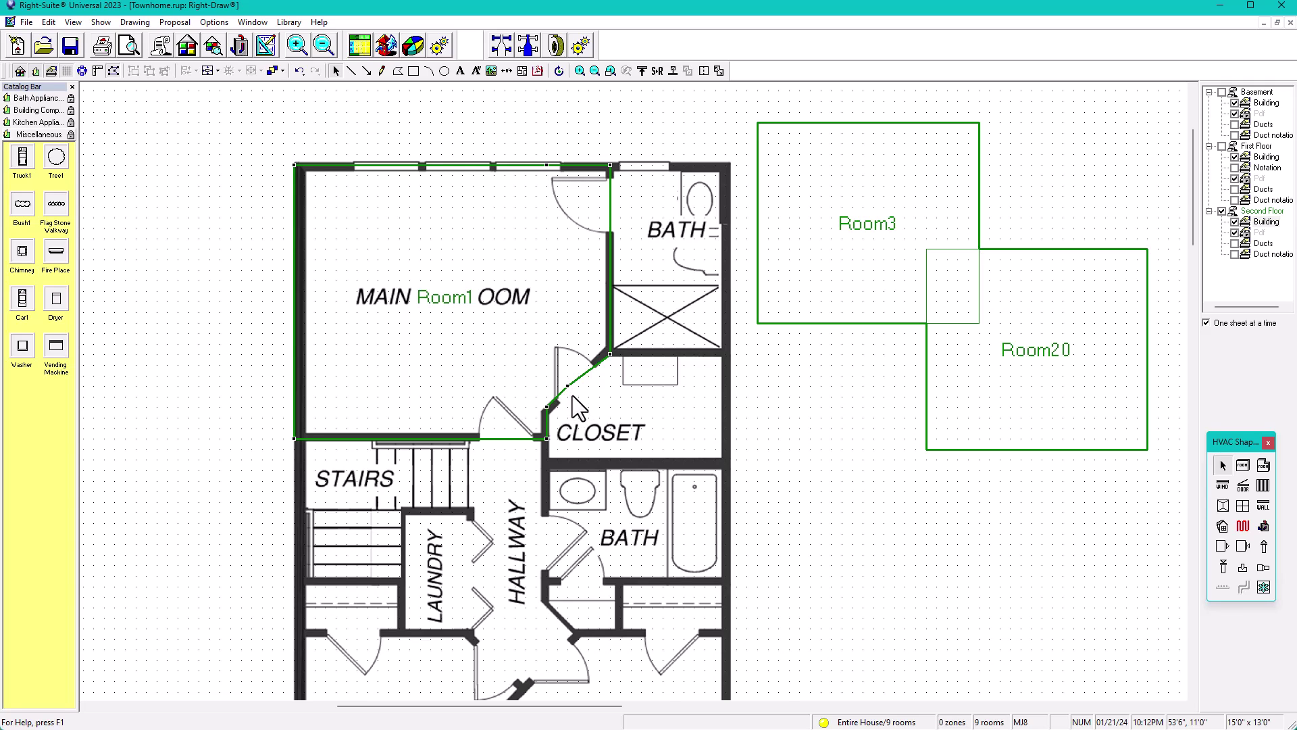
{"action": "left_click", "coordinate": [568, 386]}
{"action": "scroll", "coordinate": [573, 396], "scroll_direction": "up", "scroll_amount": 2}
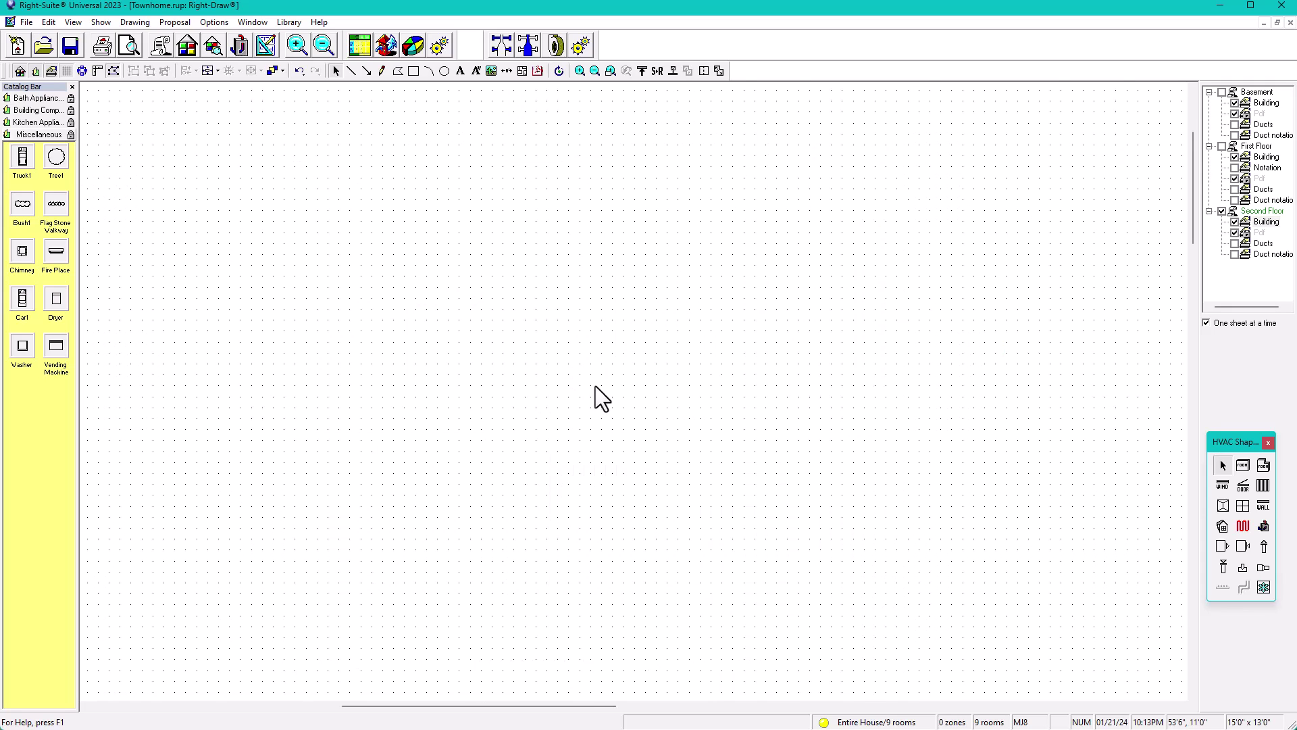
{"action": "scroll", "coordinate": [559, 397], "scroll_direction": "up", "scroll_amount": 1}
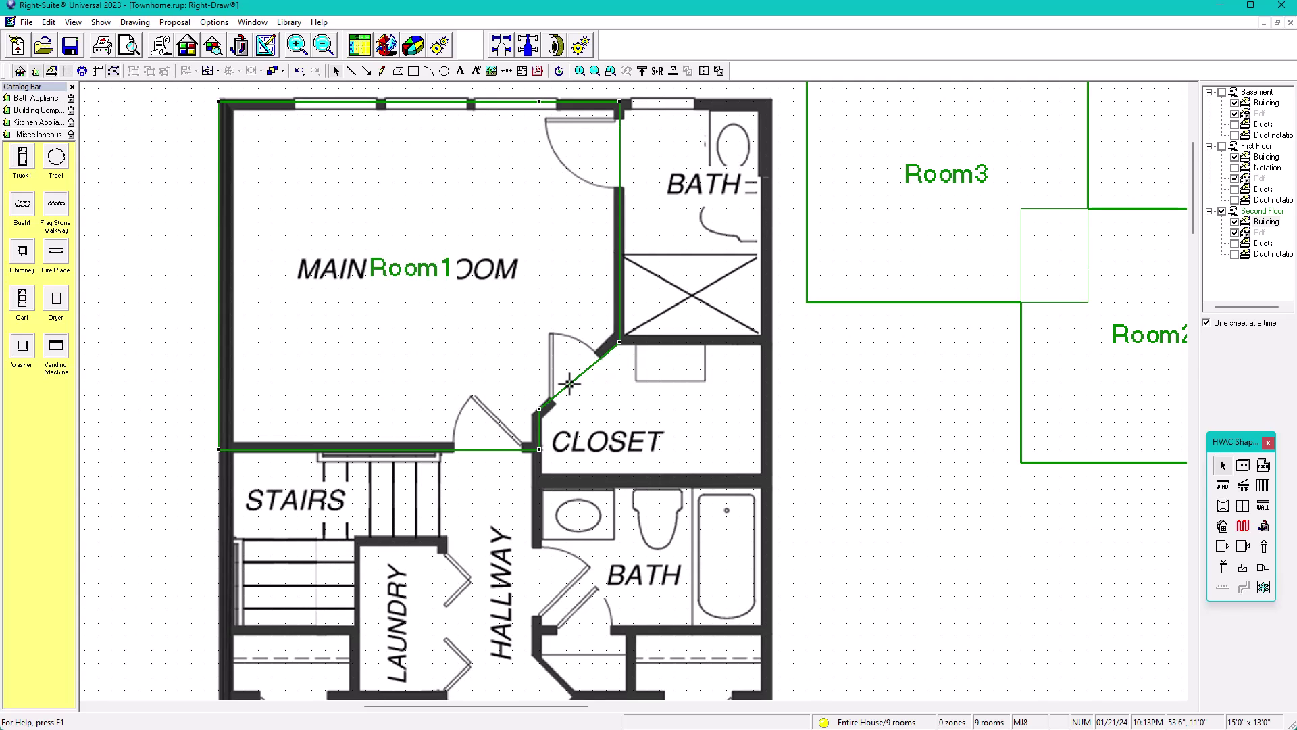
{"action": "left_click", "coordinate": [112, 72]}
Rename the main bedroom's Room1 as Owner's Bedroom.
{"action": "scroll", "coordinate": [574, 446], "scroll_direction": "down", "scroll_amount": 1}
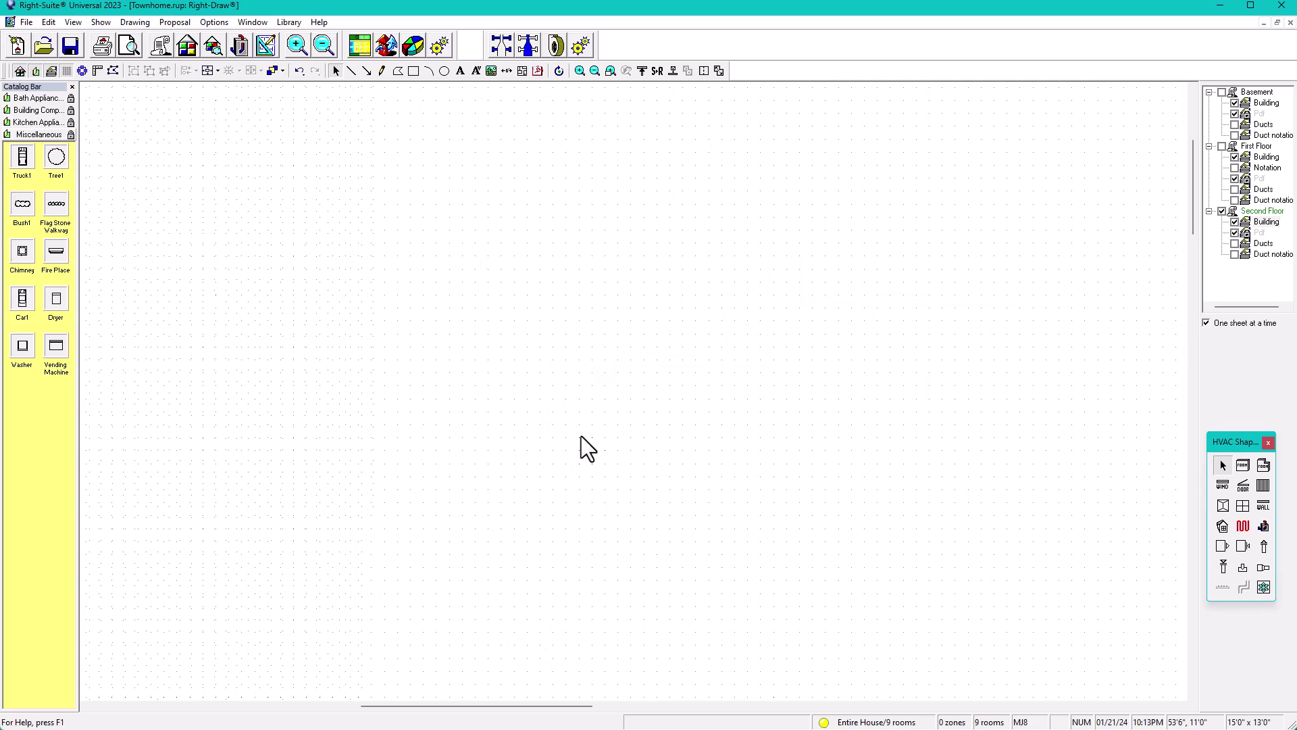
{"action": "double_click", "coordinate": [439, 297]}
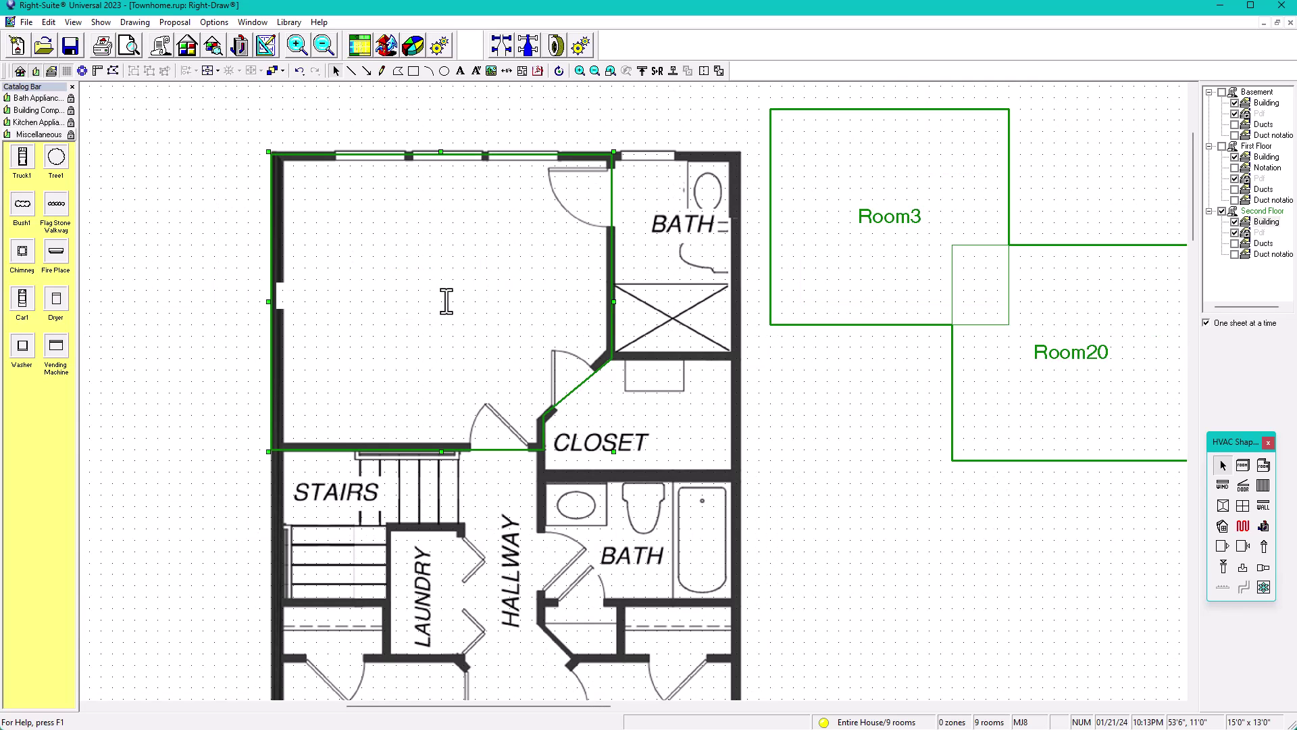
{"action": "left_click_drag", "start_coordinate": [473, 297], "coordinate": [388, 305]}
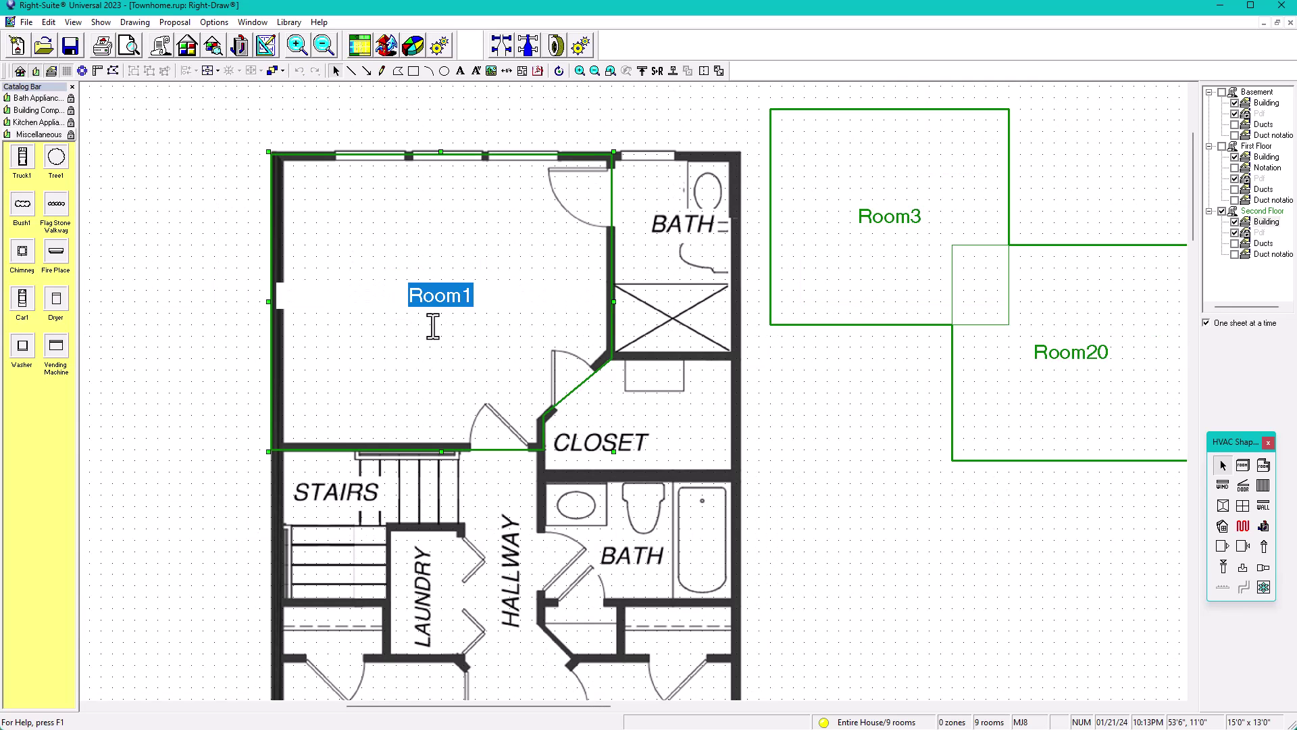
{"action": "type", "text": "Ow"}
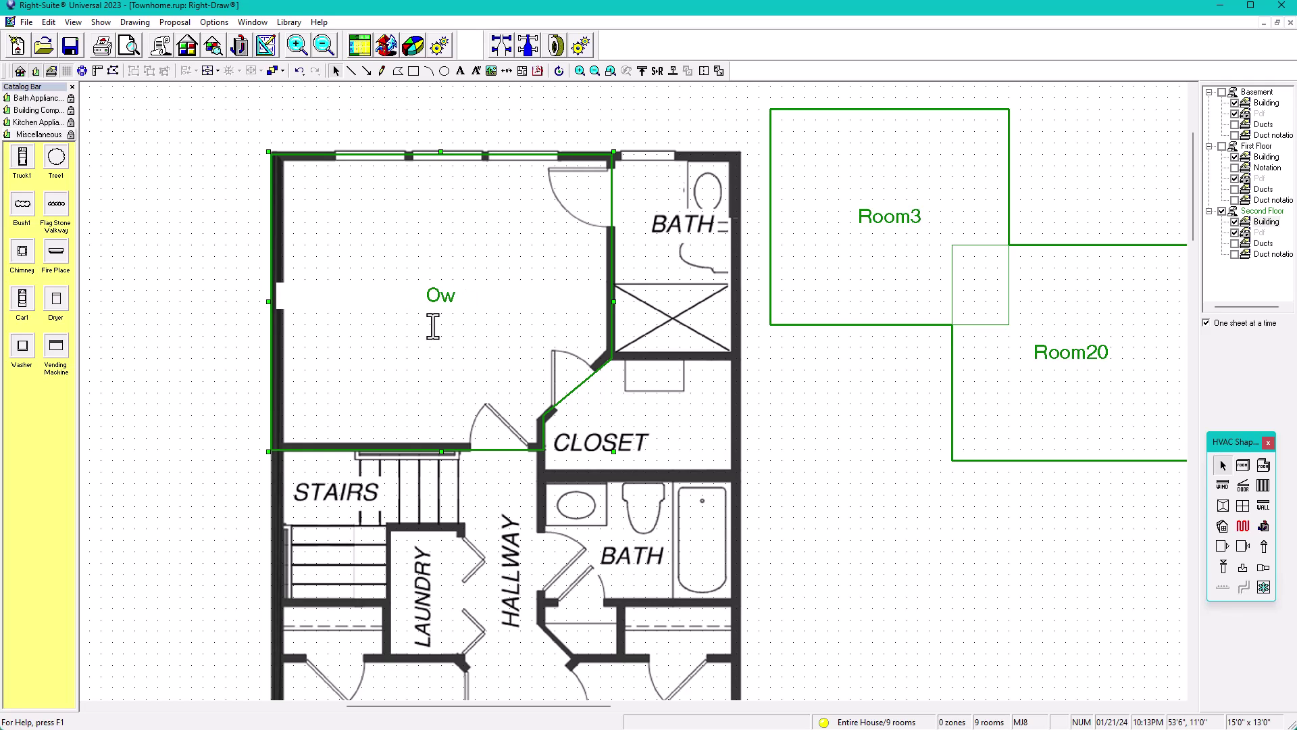
{"action": "type", "text": "ner's Bedroom"}
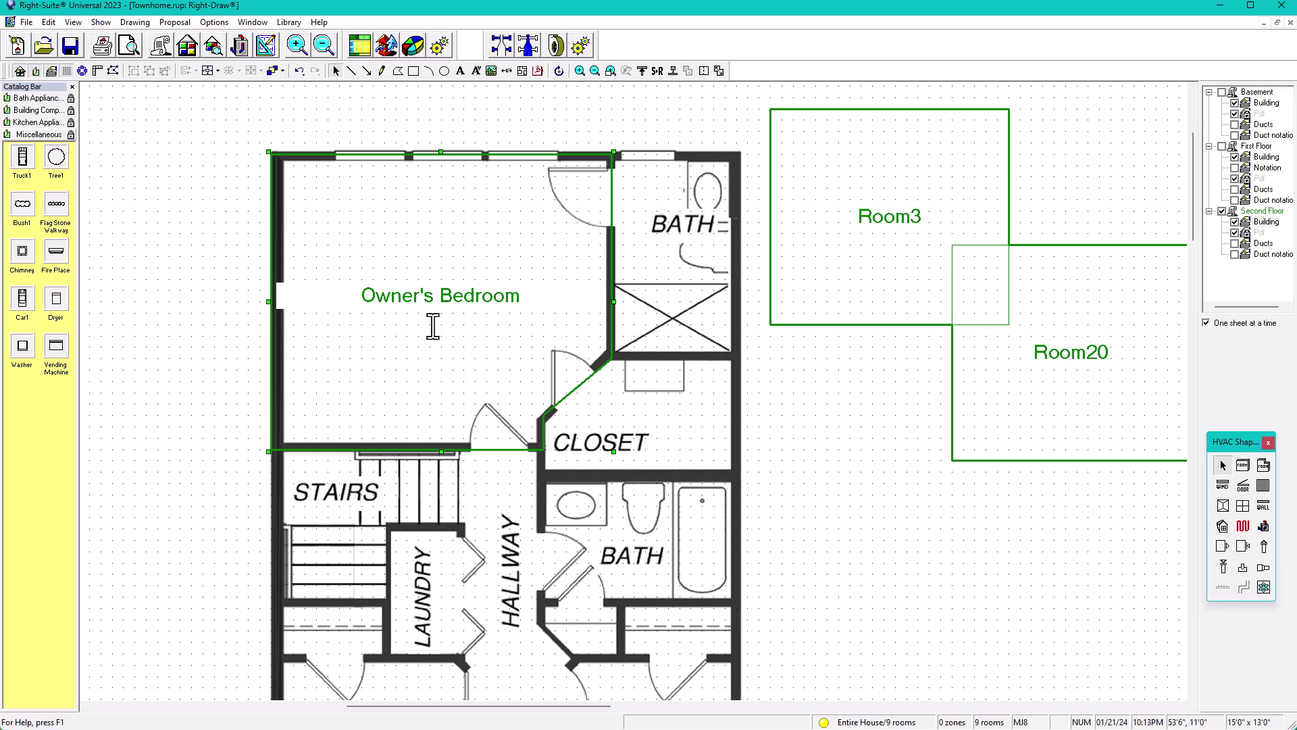
{"action": "key", "text": "Return"}
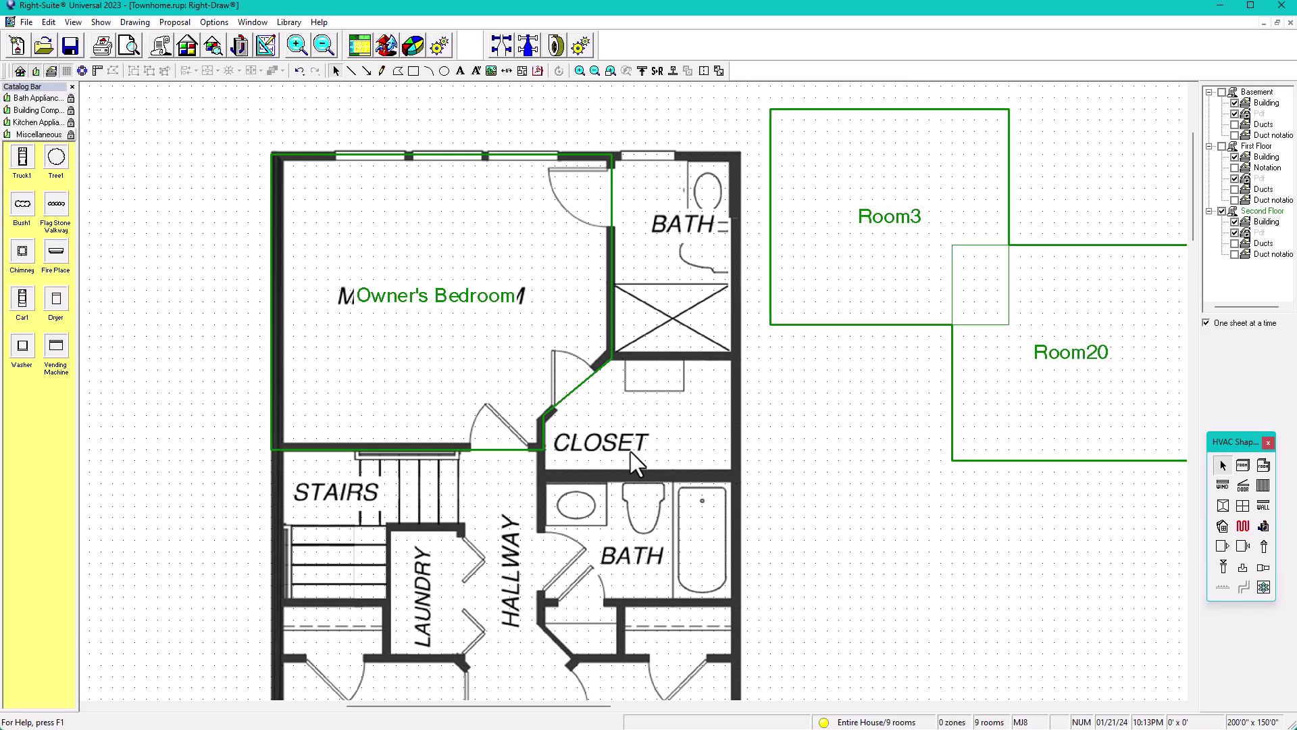
Fit Room3 over the bath beside the Owner's Bedroom, sized 5'6" × 9'0".
{"action": "scroll", "coordinate": [666, 501], "scroll_direction": "down", "scroll_amount": 1}
{"action": "middle_click_drag", "start_coordinate": [590, 481], "coordinate": [533, 490]}
{"action": "left_click_drag", "start_coordinate": [683, 347], "coordinate": [551, 398]}
{"action": "left_click_drag", "start_coordinate": [709, 418], "coordinate": [611, 403]}
Rename Room3 as Bath.
{"action": "left_click", "coordinate": [571, 320]}
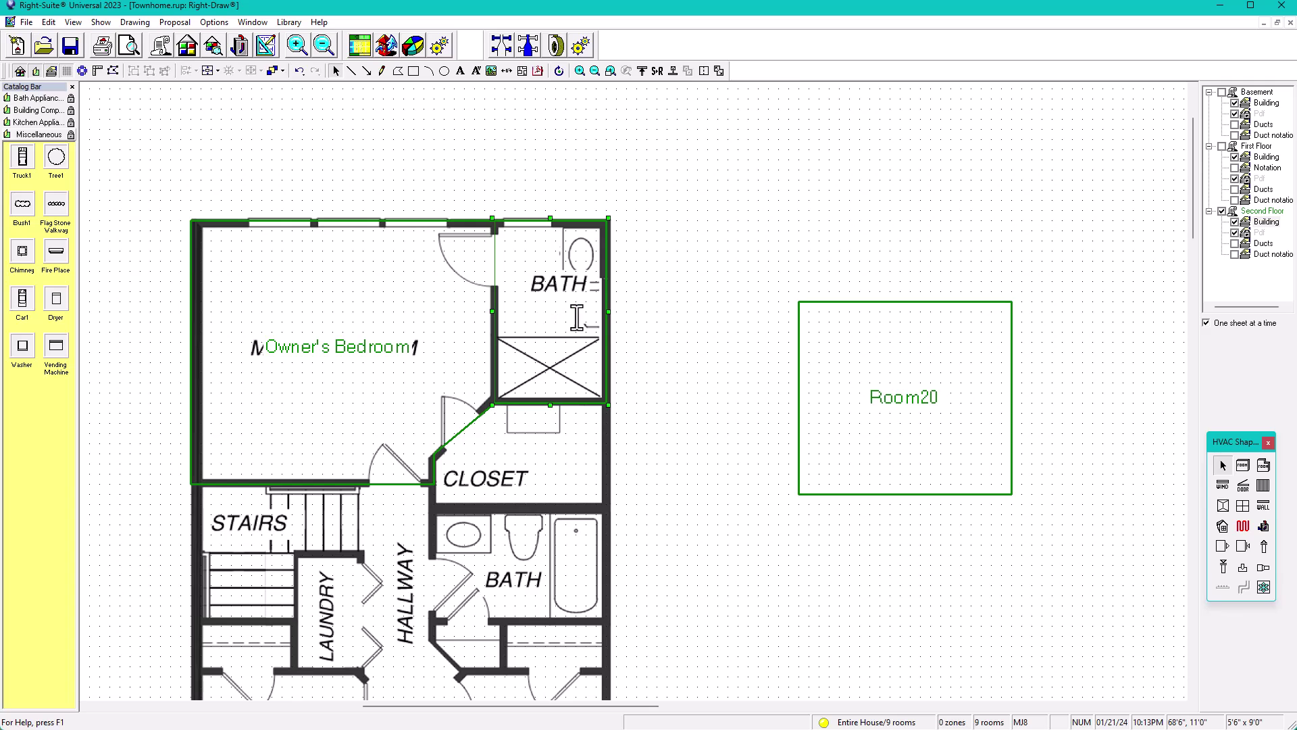
{"action": "left_click_drag", "start_coordinate": [586, 318], "coordinate": [485, 322]}
{"action": "type", "text": "Bath"}
{"action": "key", "text": "Return"}
{"action": "left_click", "coordinate": [692, 386]}
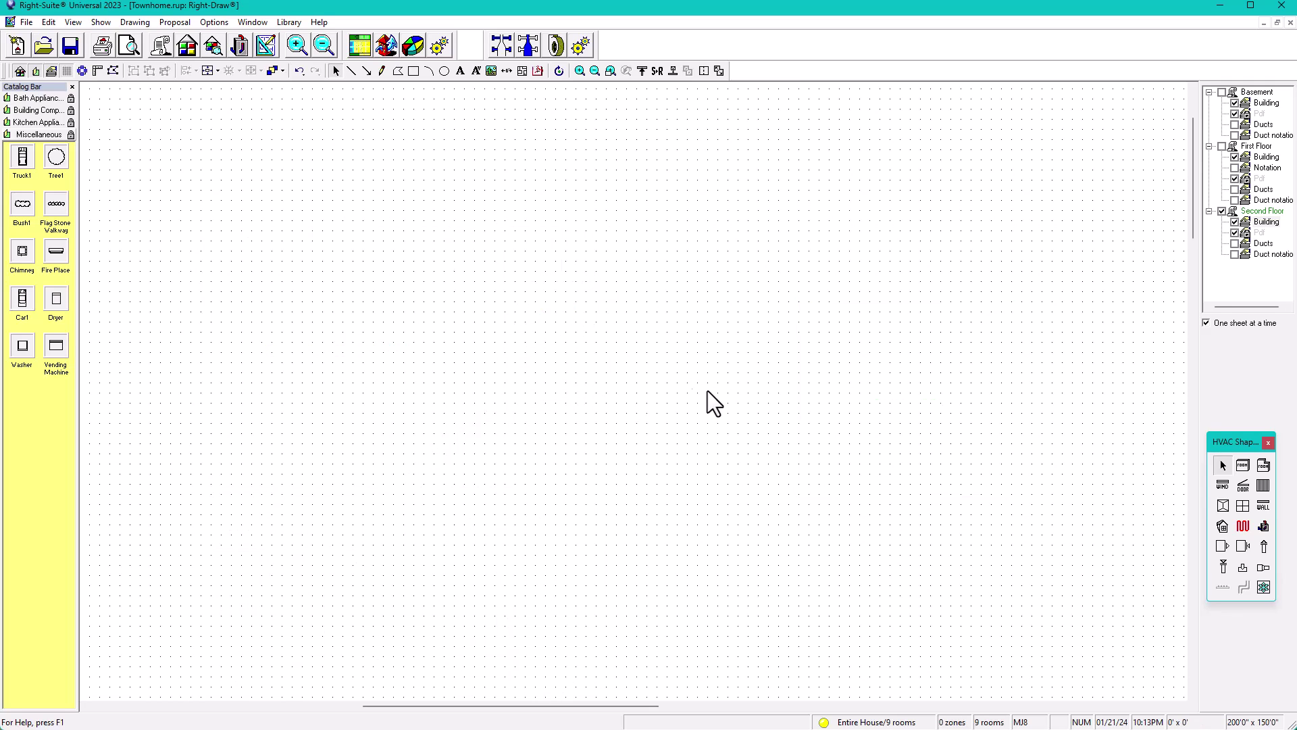
Draw a room wall by wall around the closet below the owner's bath, following its angled door wall, about 8'6" × 5'0".
{"action": "middle_click_drag", "start_coordinate": [675, 436], "coordinate": [711, 374]}
{"action": "scroll", "coordinate": [711, 374], "scroll_direction": "down", "scroll_amount": 1}
{"action": "scroll", "coordinate": [704, 379], "scroll_direction": "down", "scroll_amount": 1}
{"action": "scroll", "coordinate": [619, 358], "scroll_direction": "up", "scroll_amount": 1}
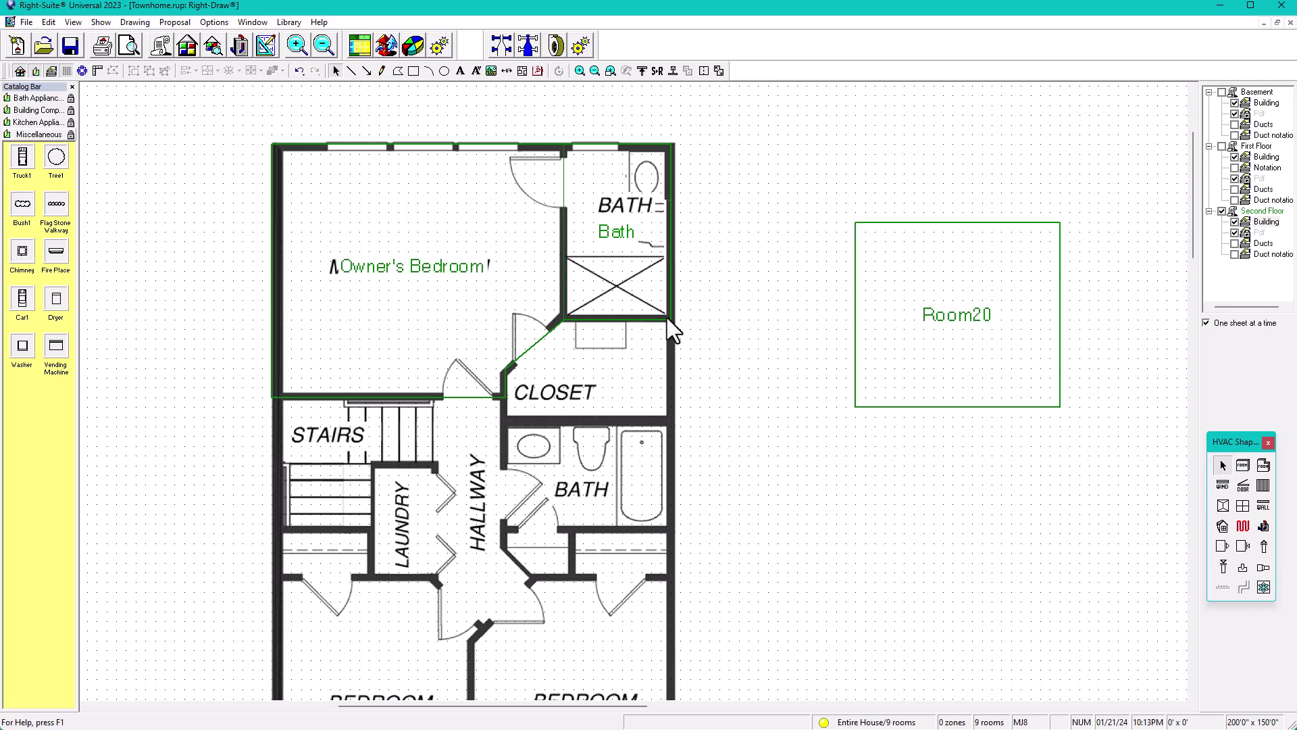
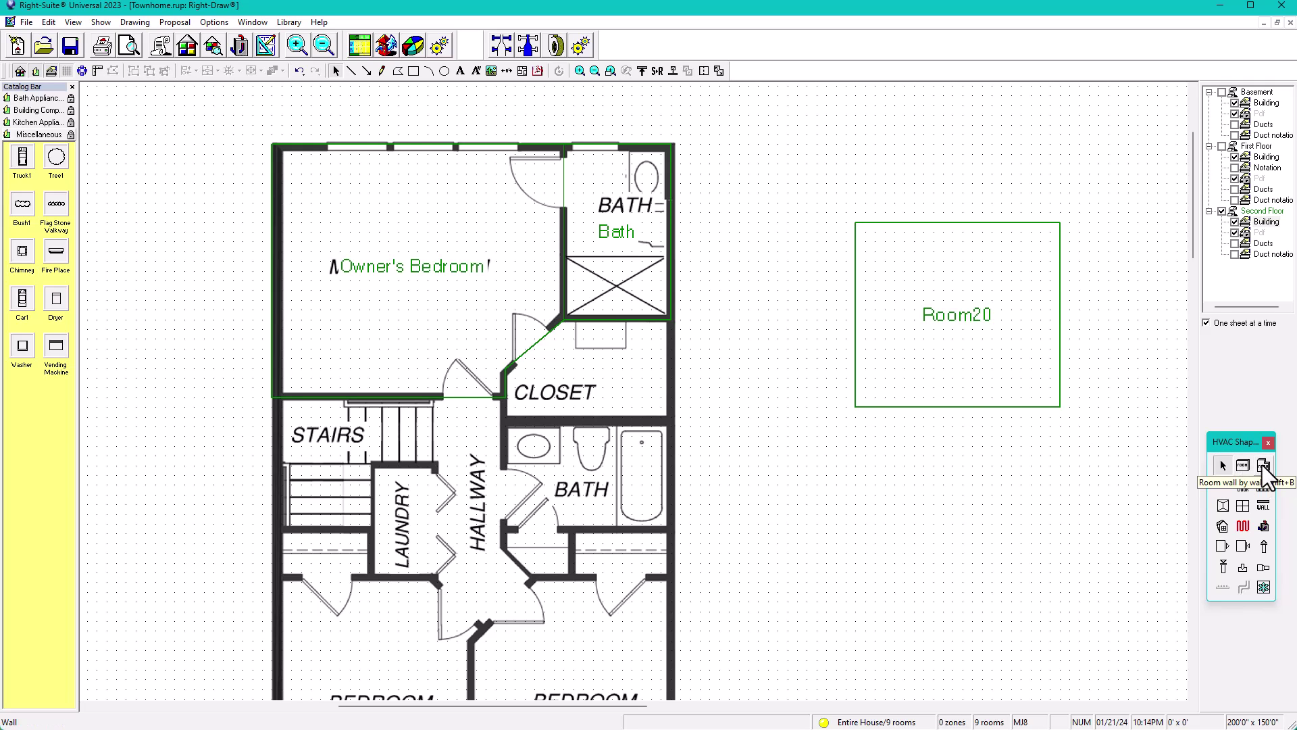
{"action": "left_click", "coordinate": [1262, 466]}
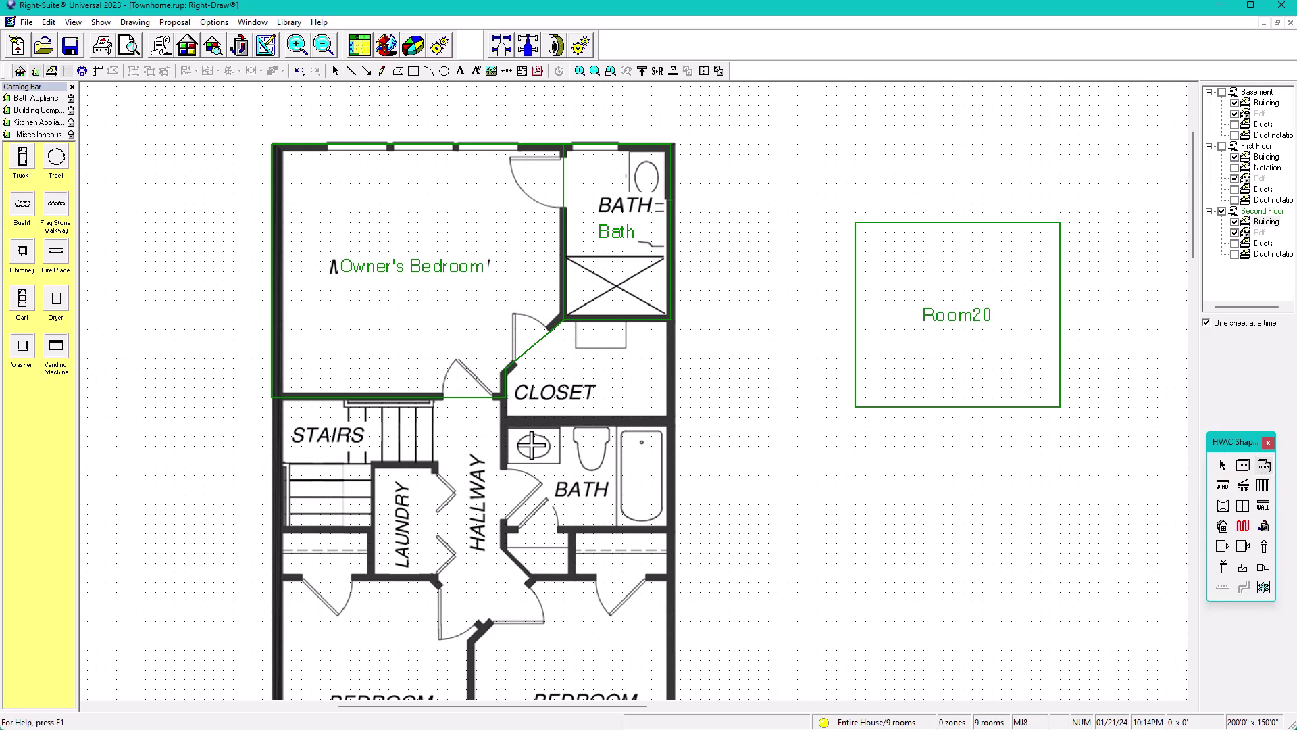
{"action": "left_click", "coordinate": [500, 421]}
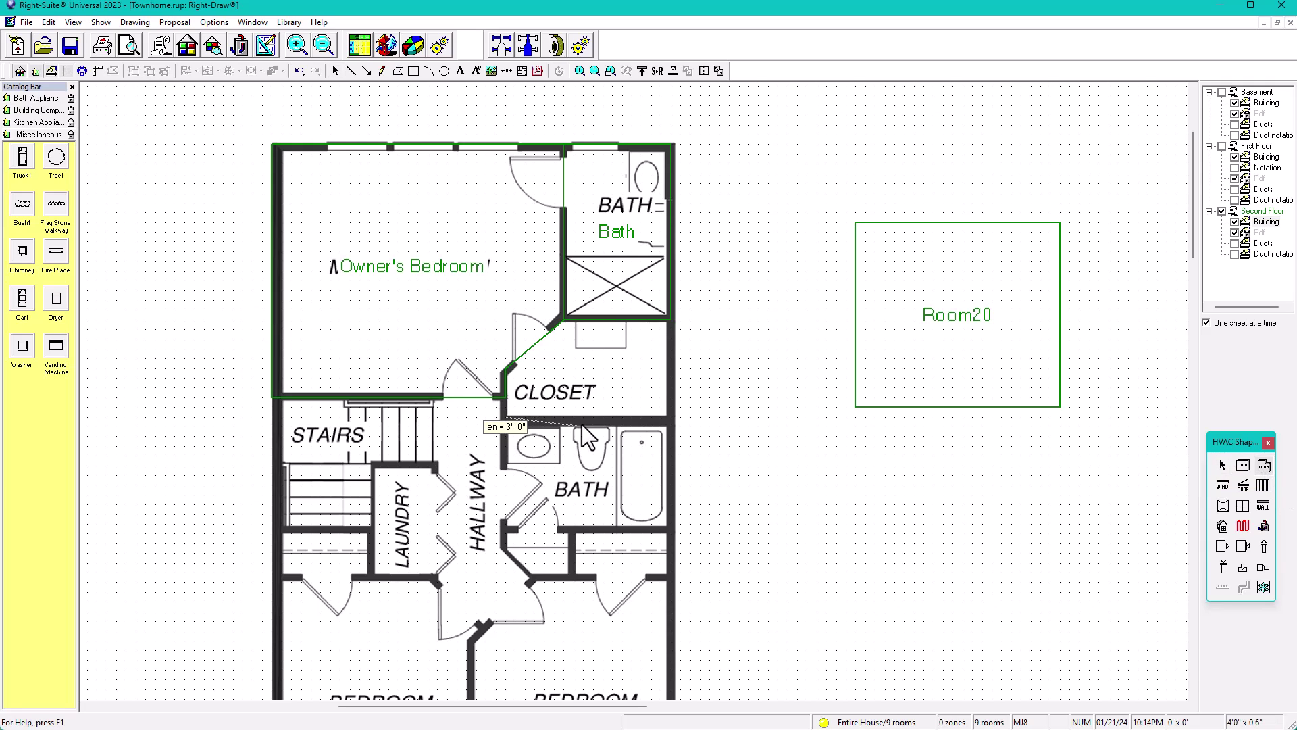
{"action": "left_click", "coordinate": [671, 424]}
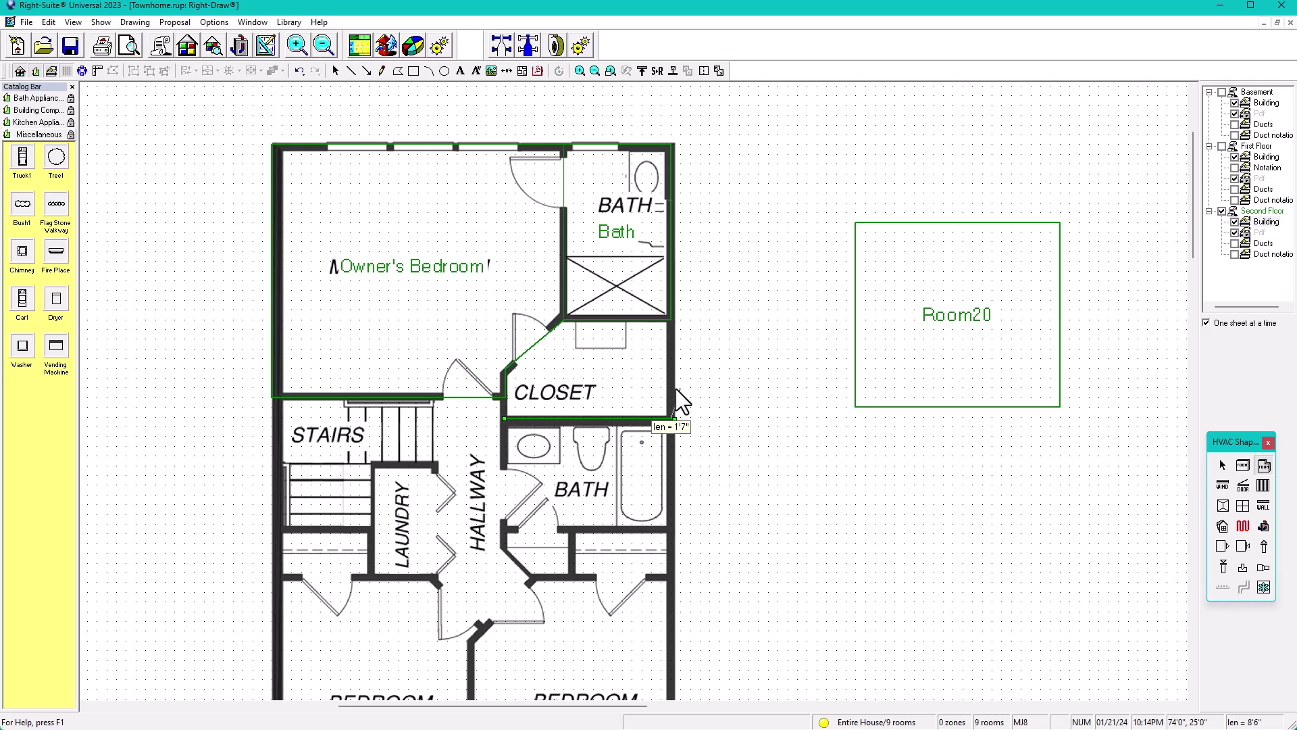
{"action": "left_click", "coordinate": [670, 318]}
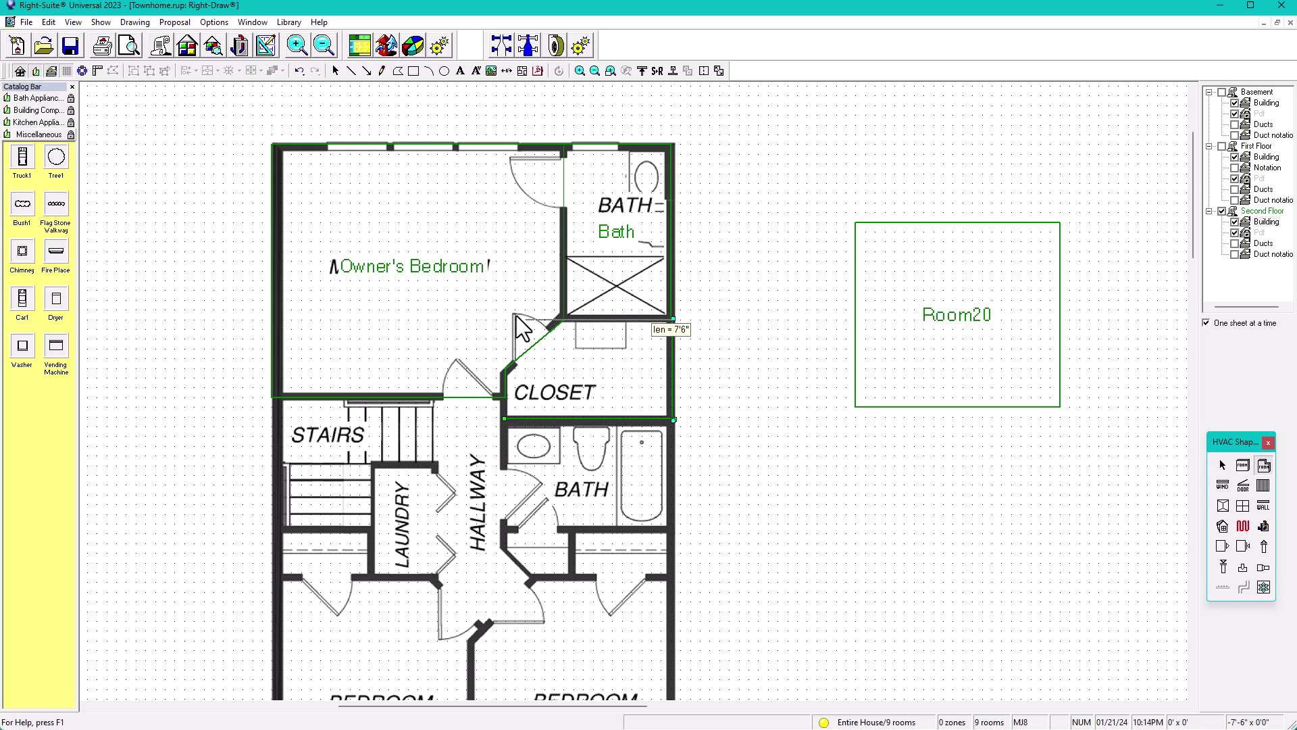
{"action": "left_click", "coordinate": [505, 369]}
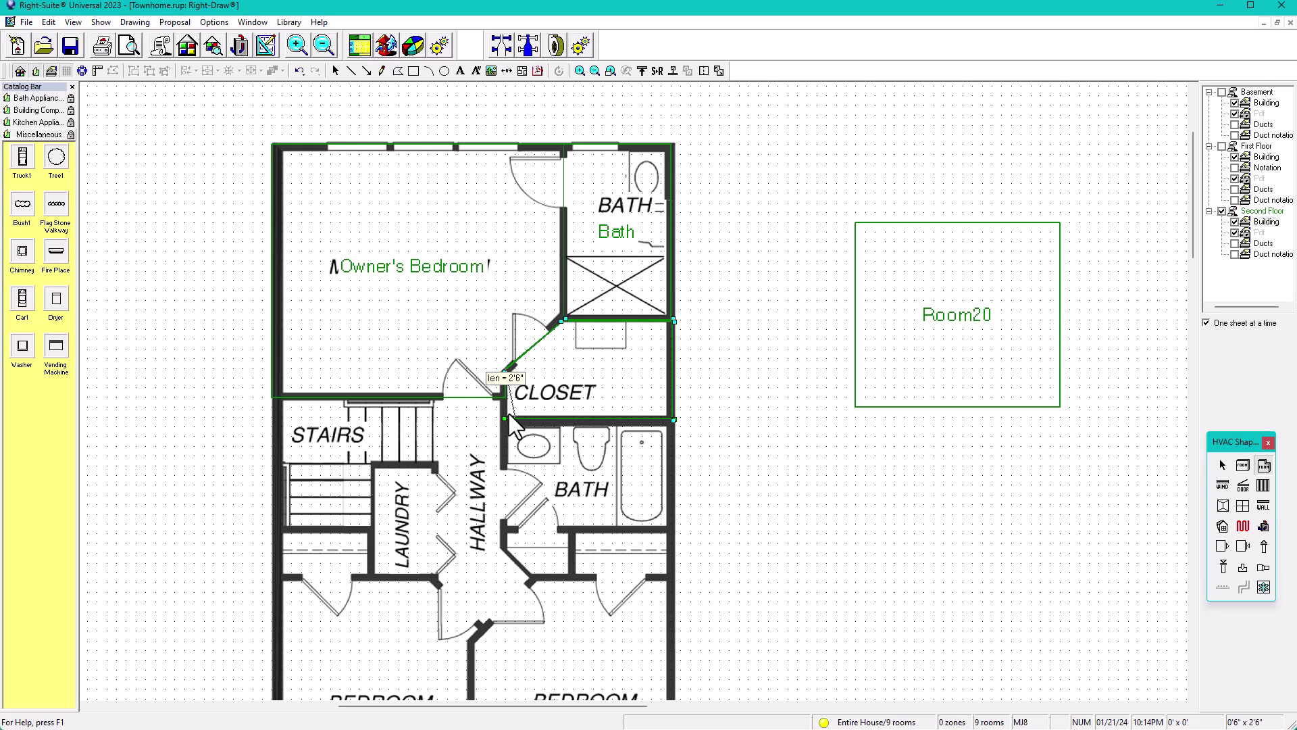
{"action": "left_click", "coordinate": [504, 417]}
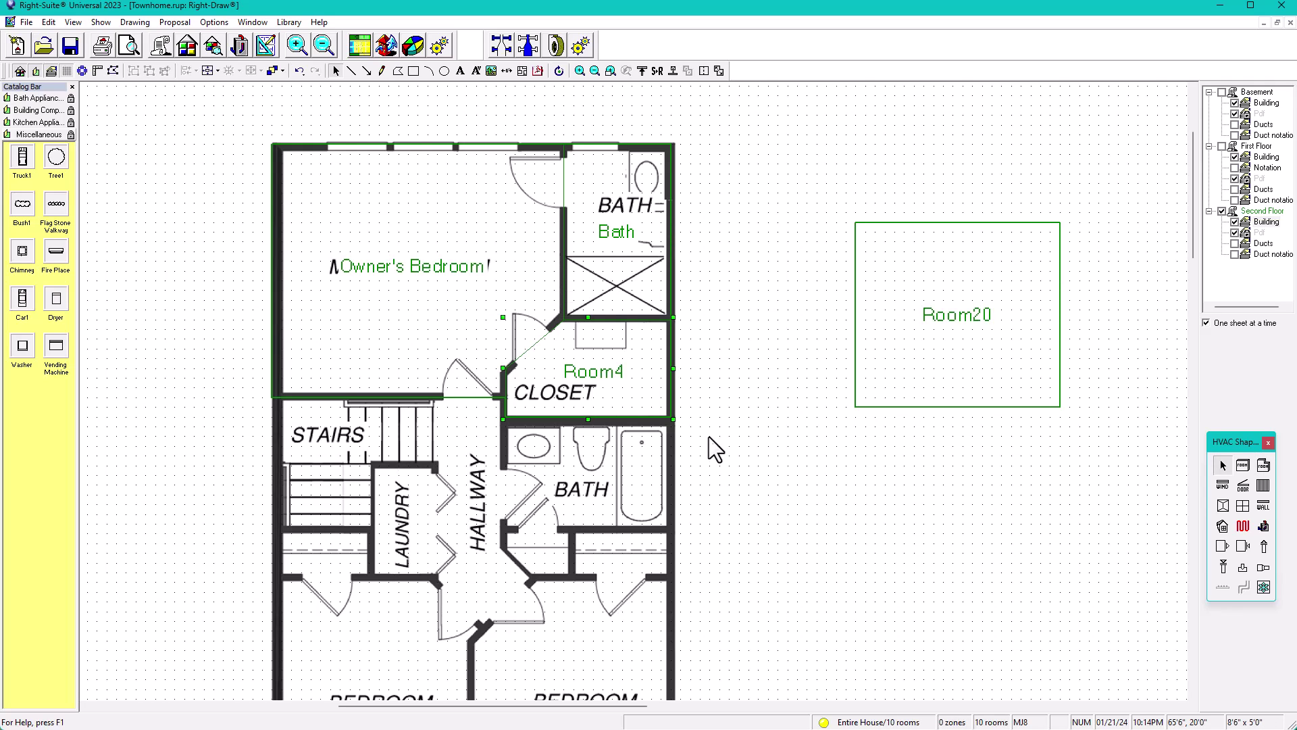
{"action": "left_click", "coordinate": [764, 422]}
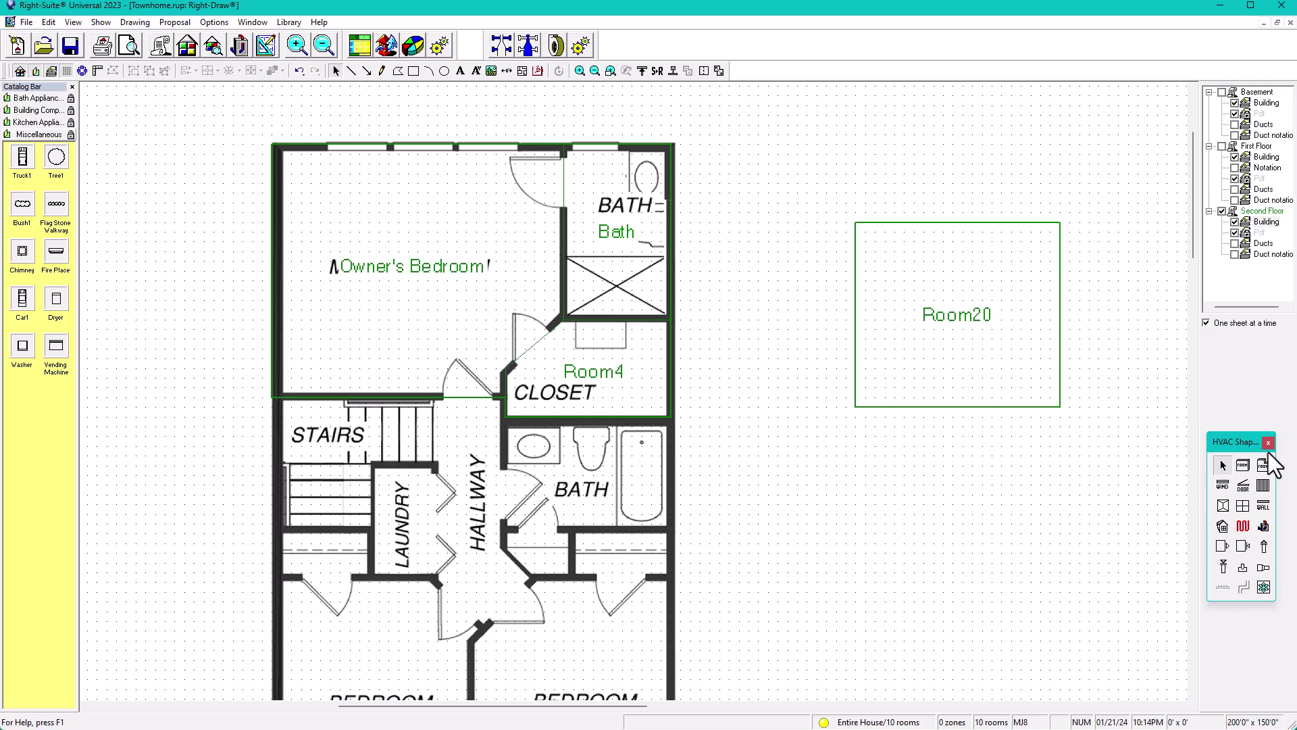
Rename Room4 as Closet.
{"action": "double_click", "coordinate": [601, 369]}
{"action": "left_click_drag", "start_coordinate": [631, 373], "coordinate": [498, 372]}
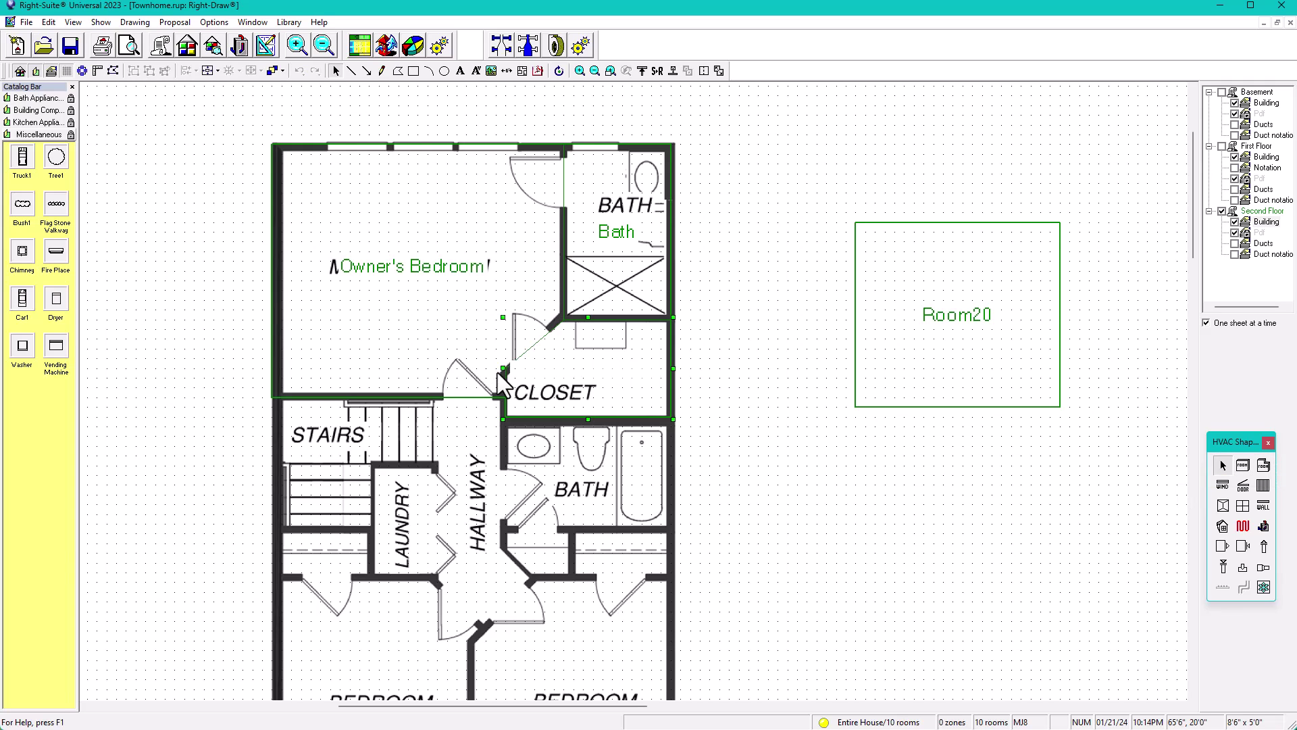
{"action": "double_click", "coordinate": [626, 379]}
{"action": "left_click_drag", "start_coordinate": [619, 371], "coordinate": [547, 372]}
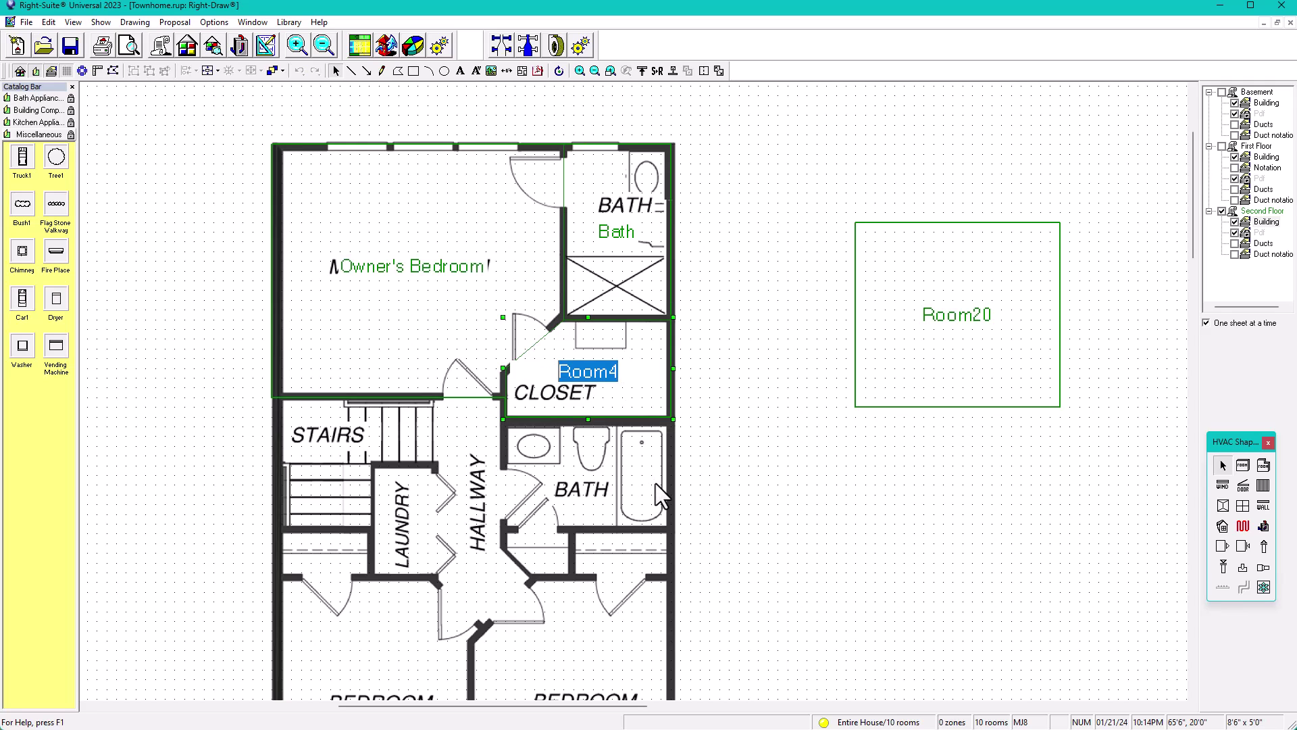
{"action": "scroll", "coordinate": [655, 483], "scroll_direction": "down", "scroll_amount": 1}
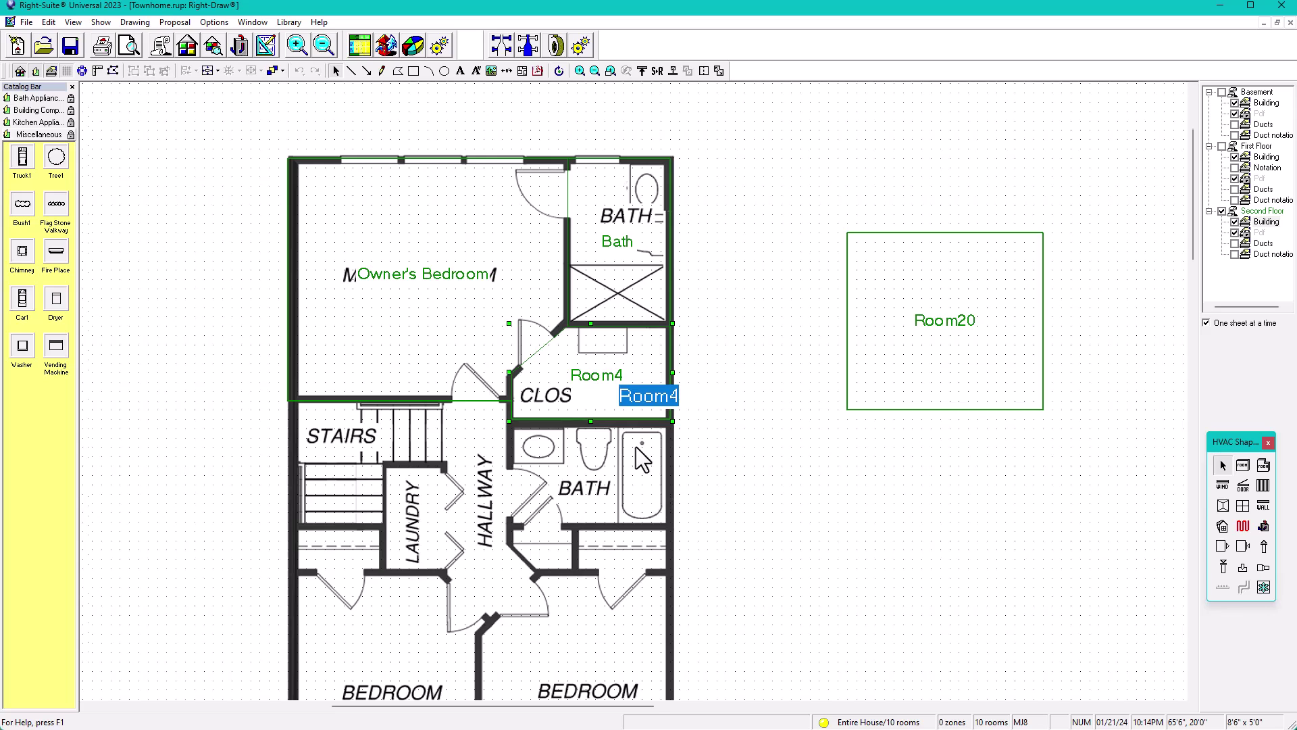
{"action": "scroll", "coordinate": [635, 448], "scroll_direction": "up", "scroll_amount": 3}
{"action": "key", "text": "Delete"}
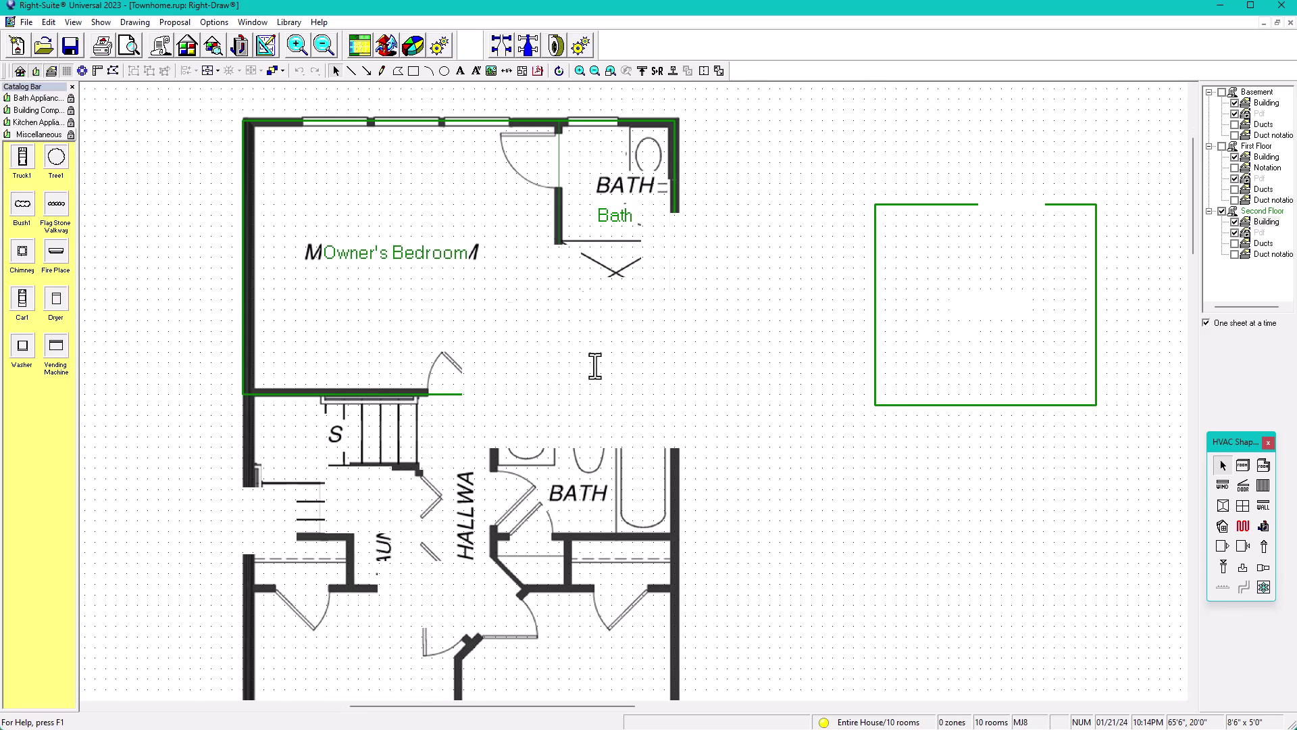
{"action": "key", "text": "Return"}
{"action": "key", "text": "ctrl+z"}
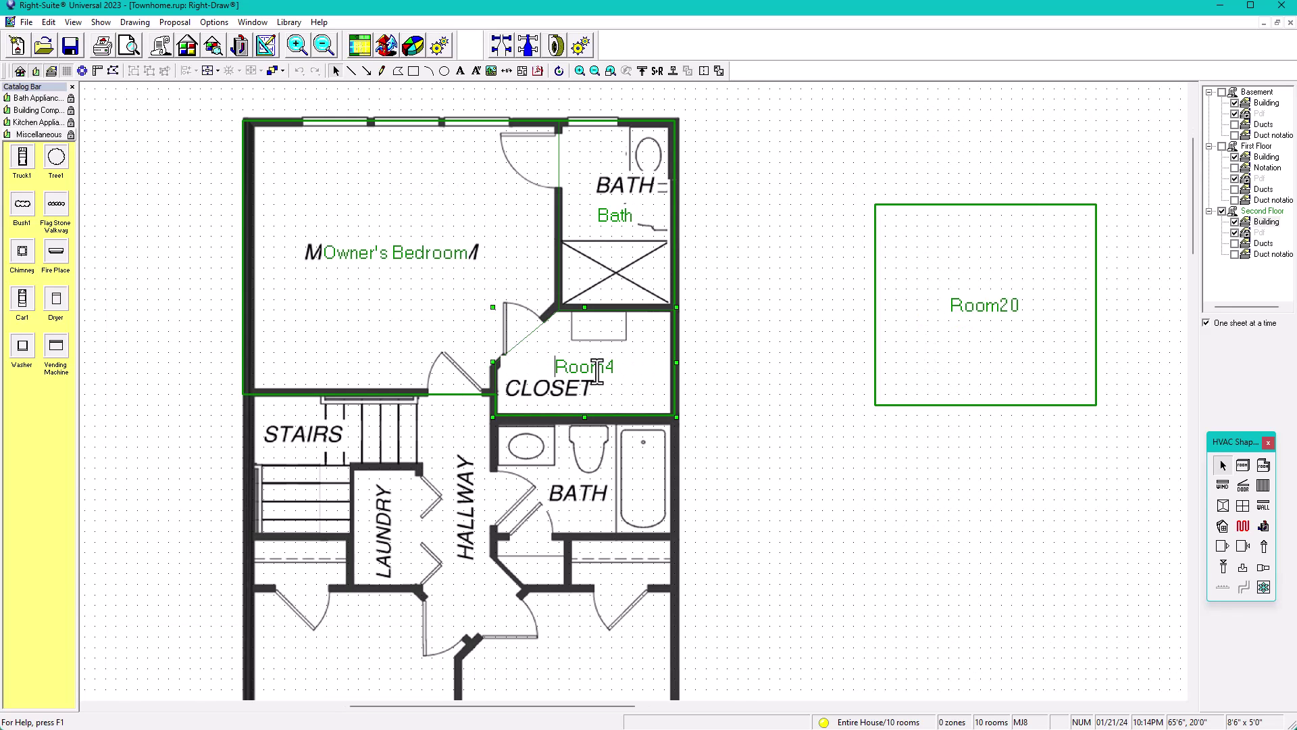
{"action": "double_click", "coordinate": [616, 365]}
{"action": "type", "text": "Closet"}
{"action": "key", "text": "Return"}
{"action": "left_click", "coordinate": [729, 365]}
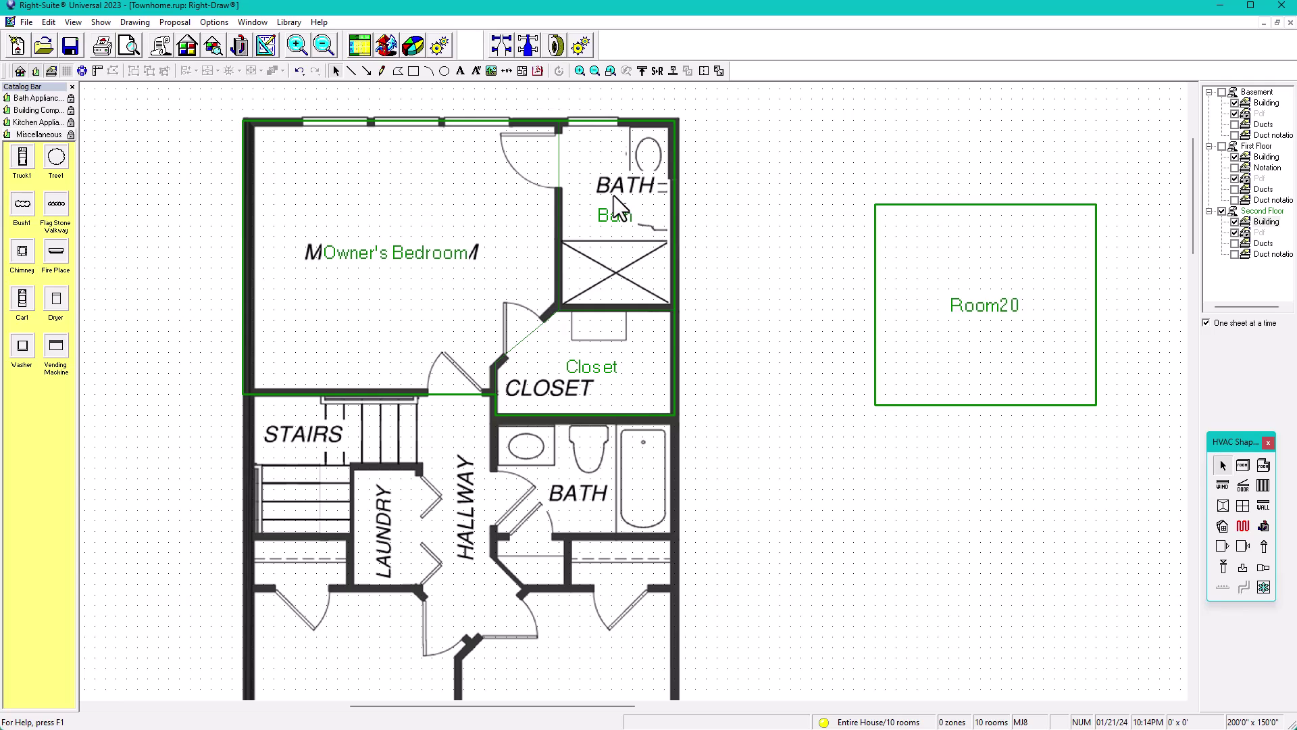
Rename the bath beside the Owner's Bedroom as Bath 1.
{"action": "scroll", "coordinate": [598, 508], "scroll_direction": "down", "scroll_amount": 1}
{"action": "middle_click_drag", "start_coordinate": [601, 508], "coordinate": [615, 434]}
{"action": "scroll", "coordinate": [614, 434], "scroll_direction": "down", "scroll_amount": 2}
{"action": "scroll", "coordinate": [644, 354], "scroll_direction": "up", "scroll_amount": 1}
{"action": "middle_click_drag", "start_coordinate": [644, 354], "coordinate": [630, 451]}
{"action": "scroll", "coordinate": [638, 258], "scroll_direction": "up", "scroll_amount": 1}
{"action": "left_click", "coordinate": [623, 282]}
{"action": "left_click", "coordinate": [629, 283]}
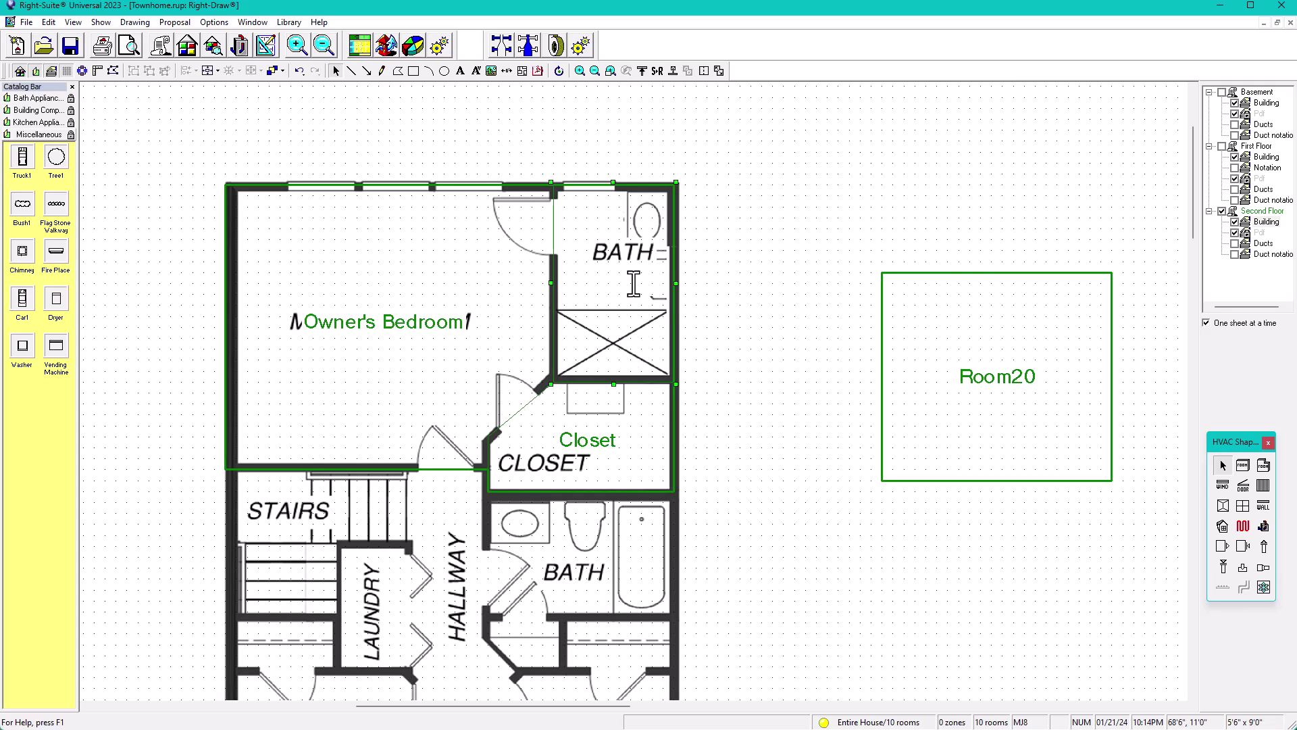
{"action": "type", "text": "1"}
{"action": "key", "text": "Return"}
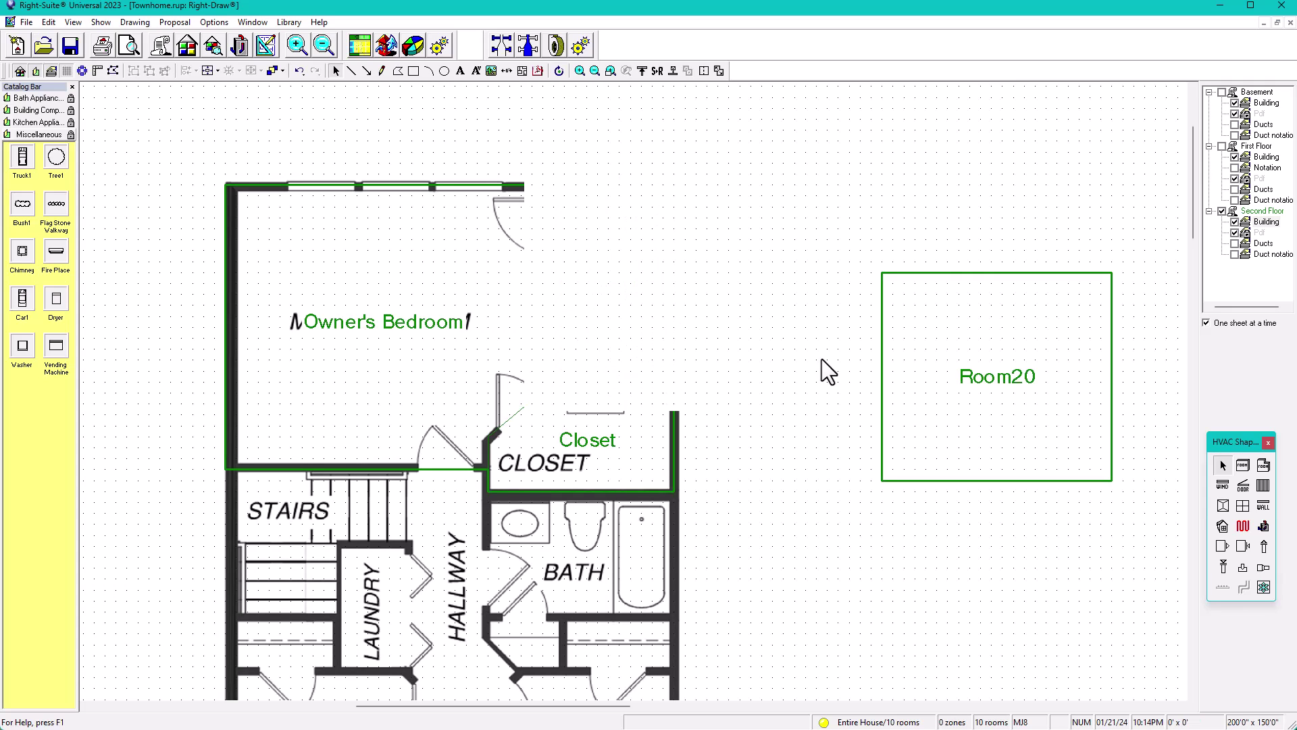
Fit a copy of Room20 over the hallway bath, sized 8'6" × 6'0", and name it Bath 2.
{"action": "scroll", "coordinate": [642, 534], "scroll_direction": "down", "scroll_amount": 1}
{"action": "middle_click_drag", "start_coordinate": [605, 506], "coordinate": [616, 444]}
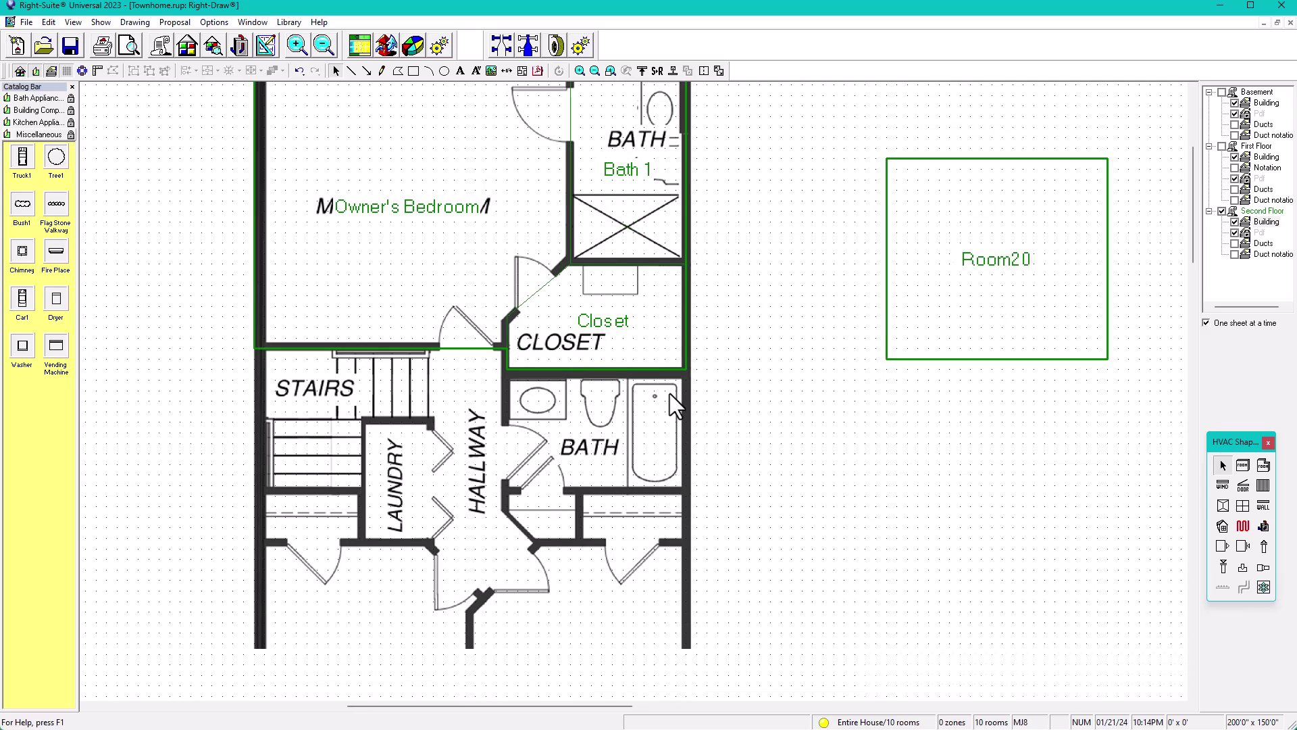
{"action": "left_click", "coordinate": [896, 323]}
{"action": "left_click_drag", "start_coordinate": [926, 319], "coordinate": [688, 496]}
{"action": "double_click", "coordinate": [593, 433]}
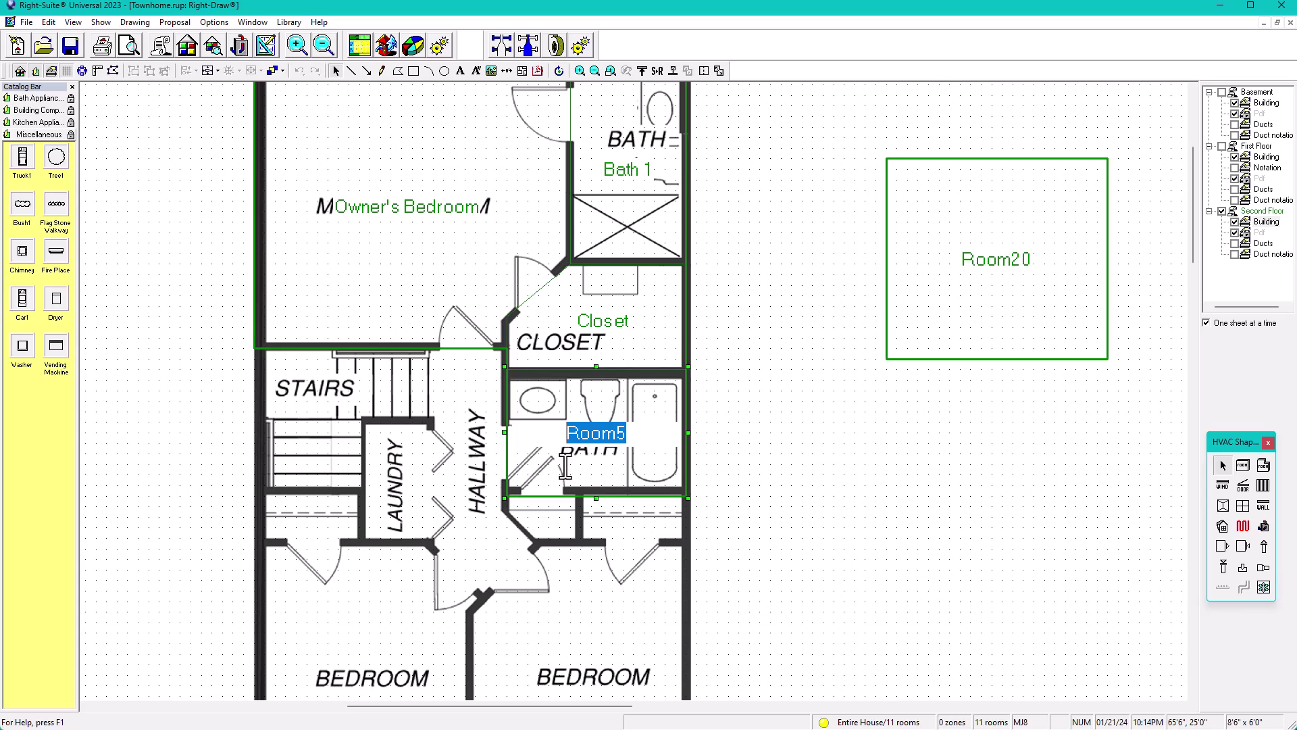
{"action": "type", "text": "Bath 2"}
{"action": "left_click", "coordinate": [856, 516]}
Fit a copied room over the laundry area, sized 3'6" × 6'0", and name it Laundry.
{"action": "scroll", "coordinate": [777, 489], "scroll_direction": "down", "scroll_amount": 1}
{"action": "scroll", "coordinate": [777, 489], "scroll_direction": "down", "scroll_amount": 3}
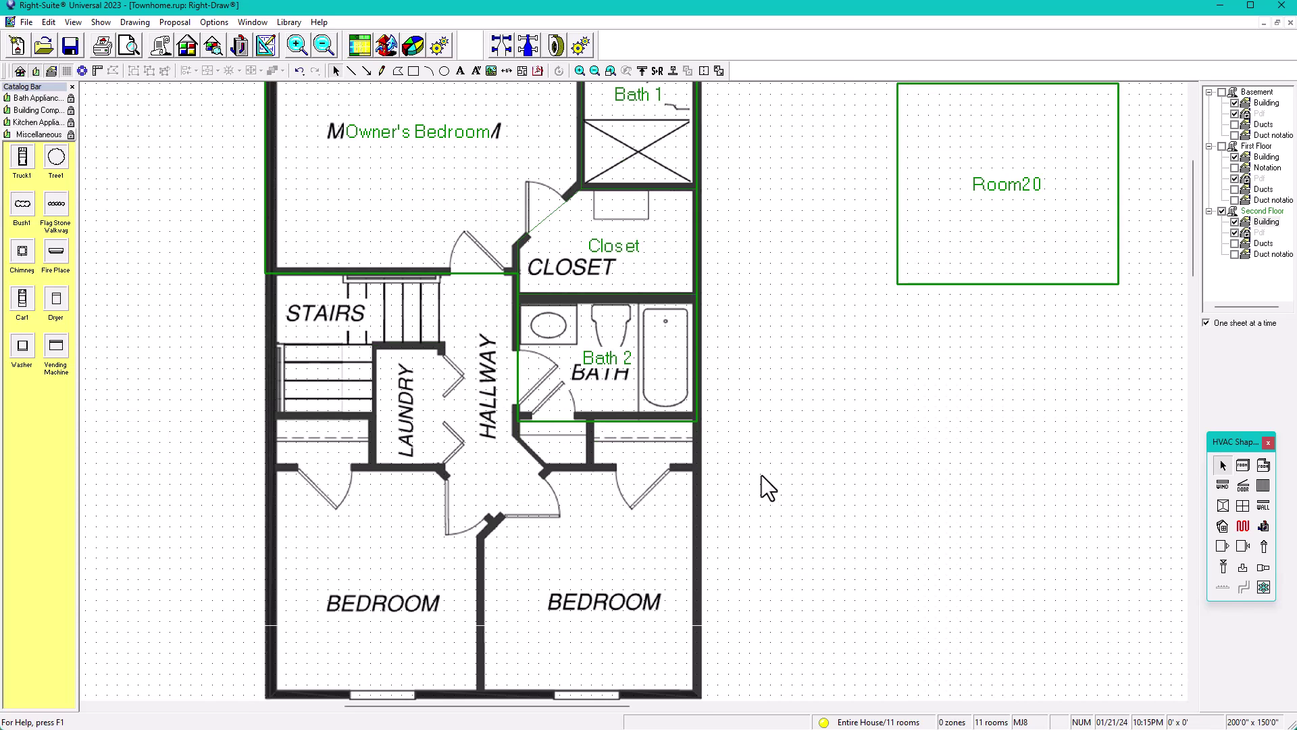
{"action": "left_click_drag", "start_coordinate": [627, 371], "coordinate": [304, 427]}
{"action": "left_click", "coordinate": [408, 419]}
{"action": "type", "text": "Laundry"}
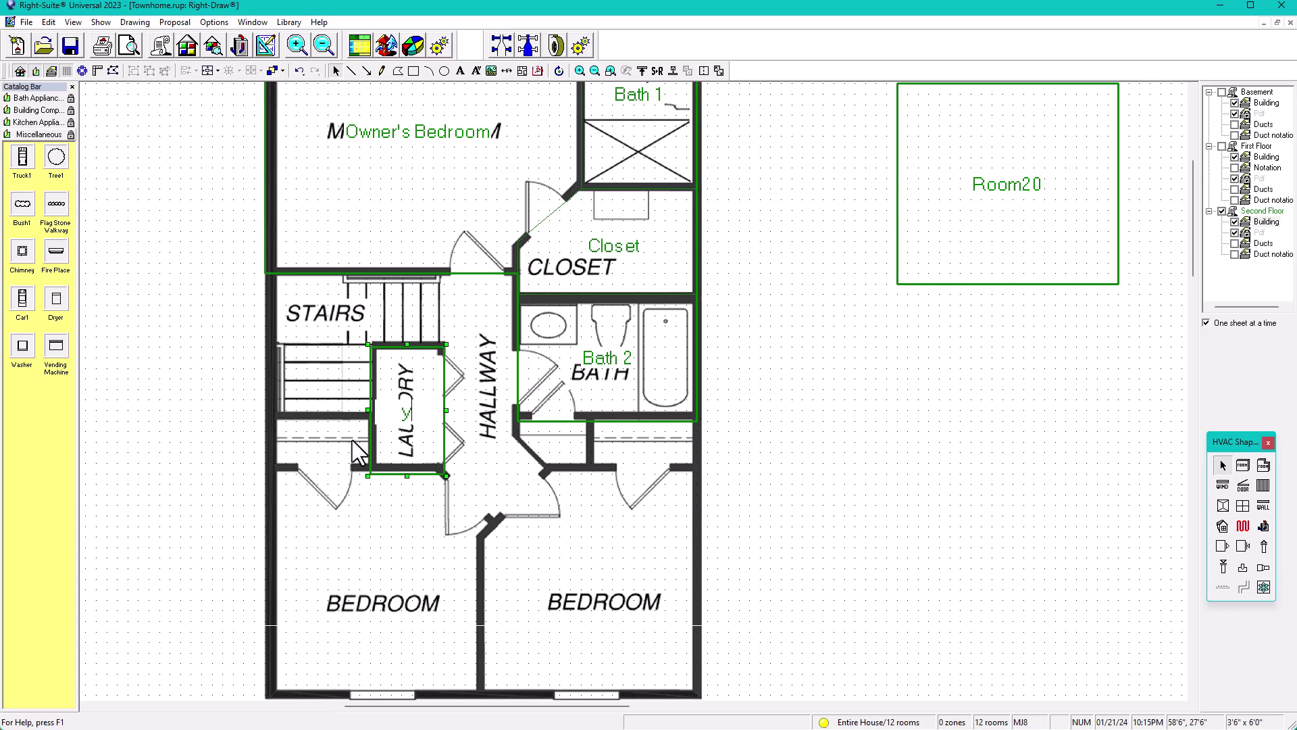
{"action": "left_click", "coordinate": [898, 432]}
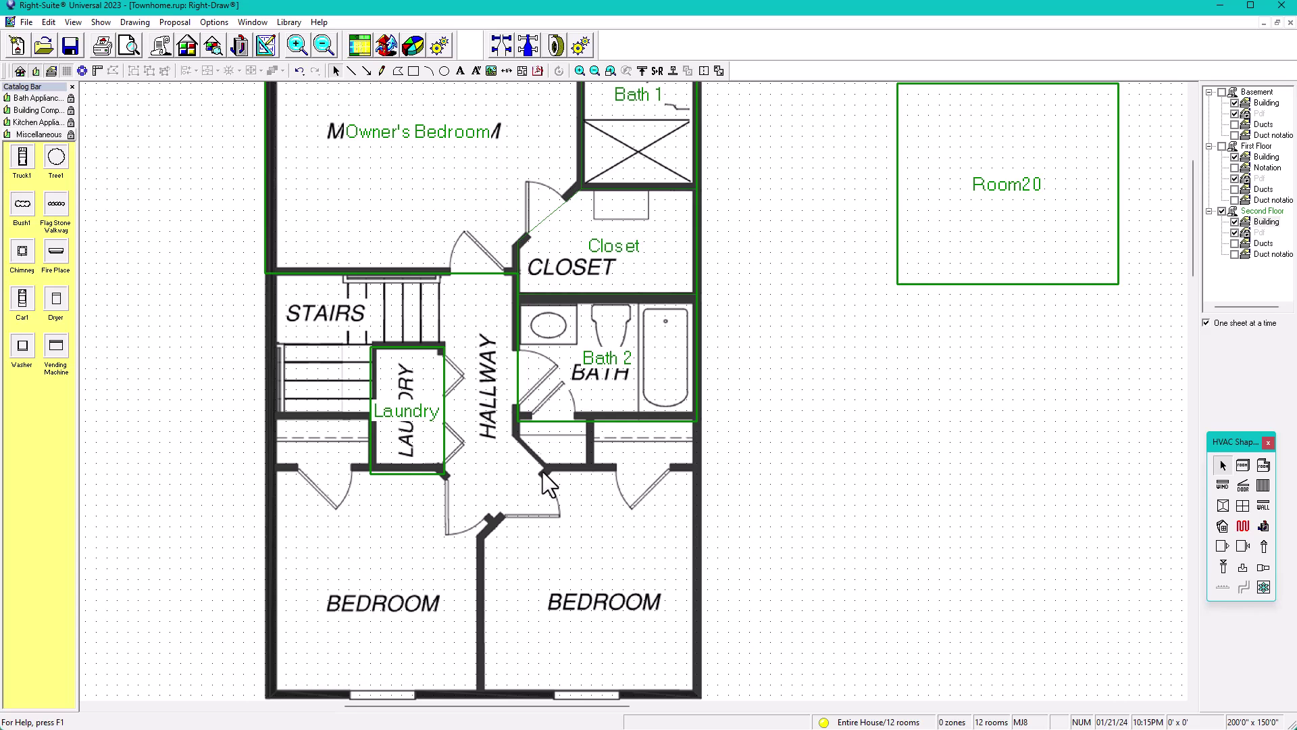
Fit a copied room over the left bedroom, sized 10'6" × 10'6", and move its hallway corner point to follow the angled door wall.
{"action": "middle_click_drag", "start_coordinate": [543, 496], "coordinate": [607, 434]}
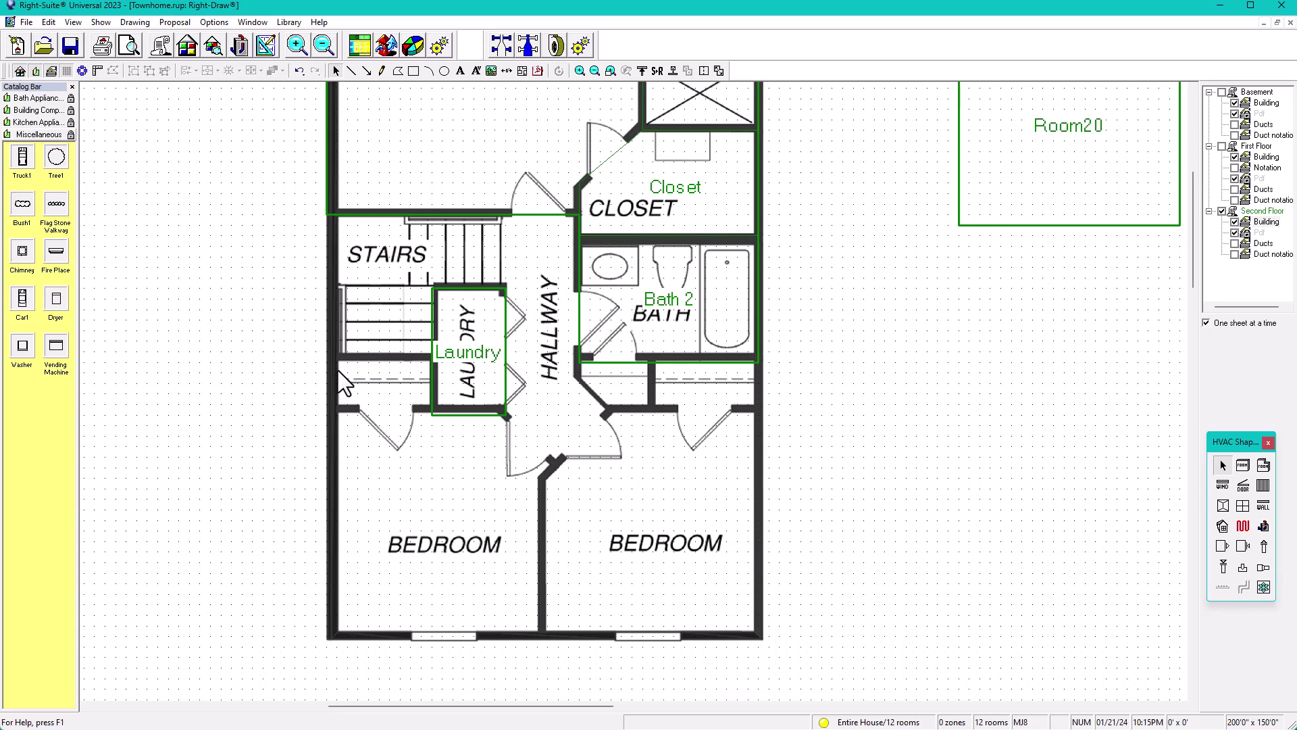
{"action": "left_click_drag", "start_coordinate": [1007, 205], "coordinate": [388, 578]}
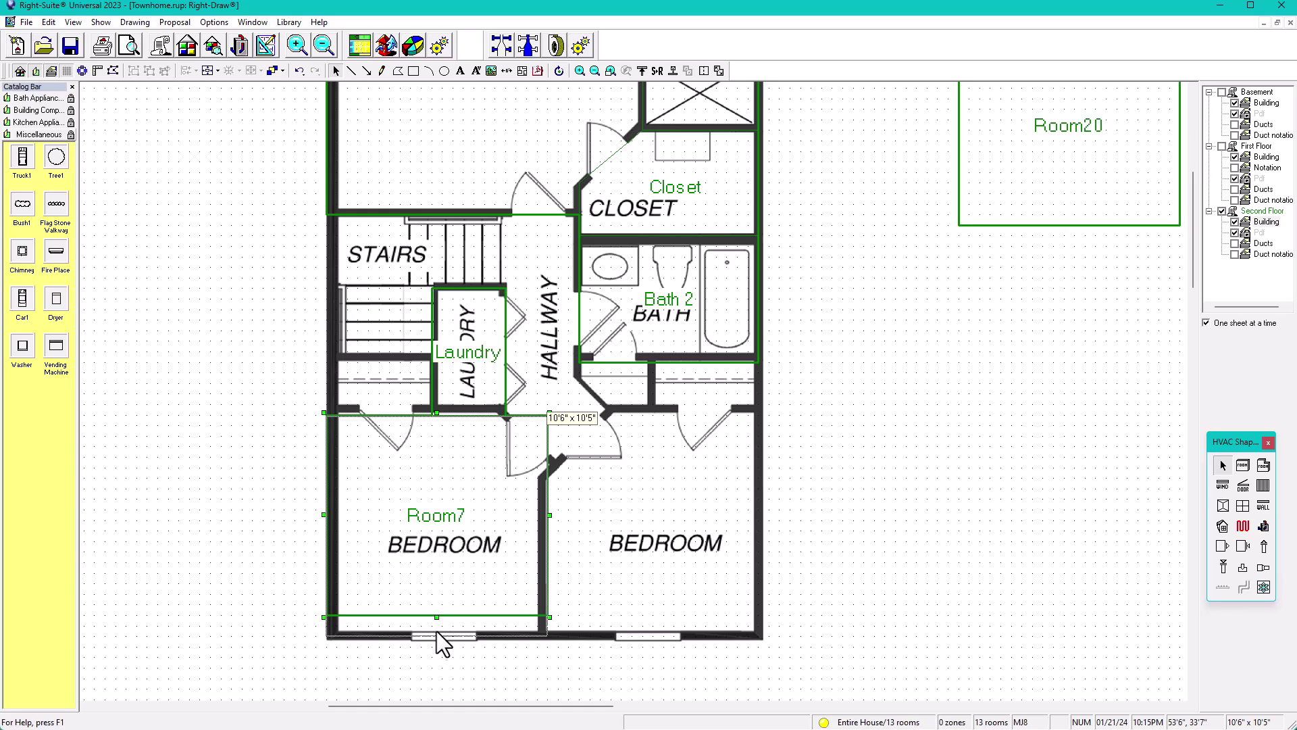
{"action": "left_click_drag", "start_coordinate": [436, 635], "coordinate": [436, 636]}
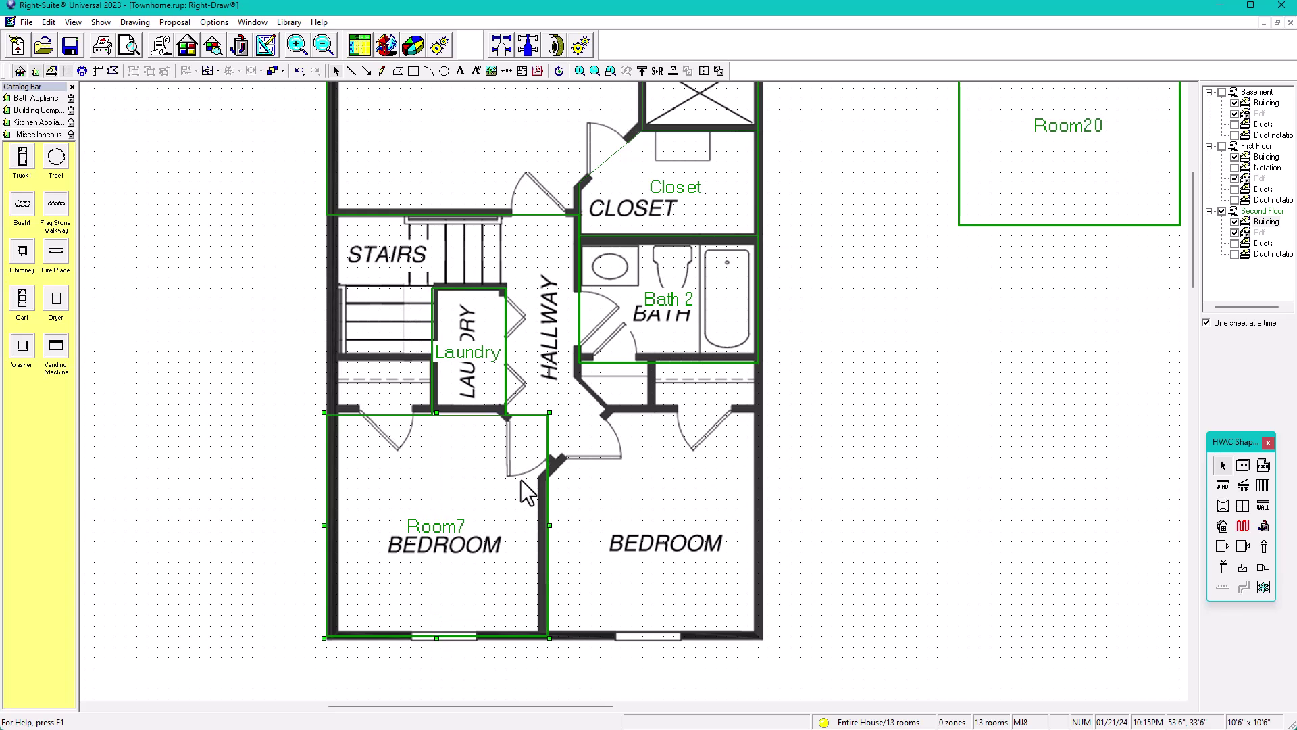
{"action": "left_click", "coordinate": [113, 70]}
{"action": "left_click_drag", "start_coordinate": [544, 417], "coordinate": [549, 460]}
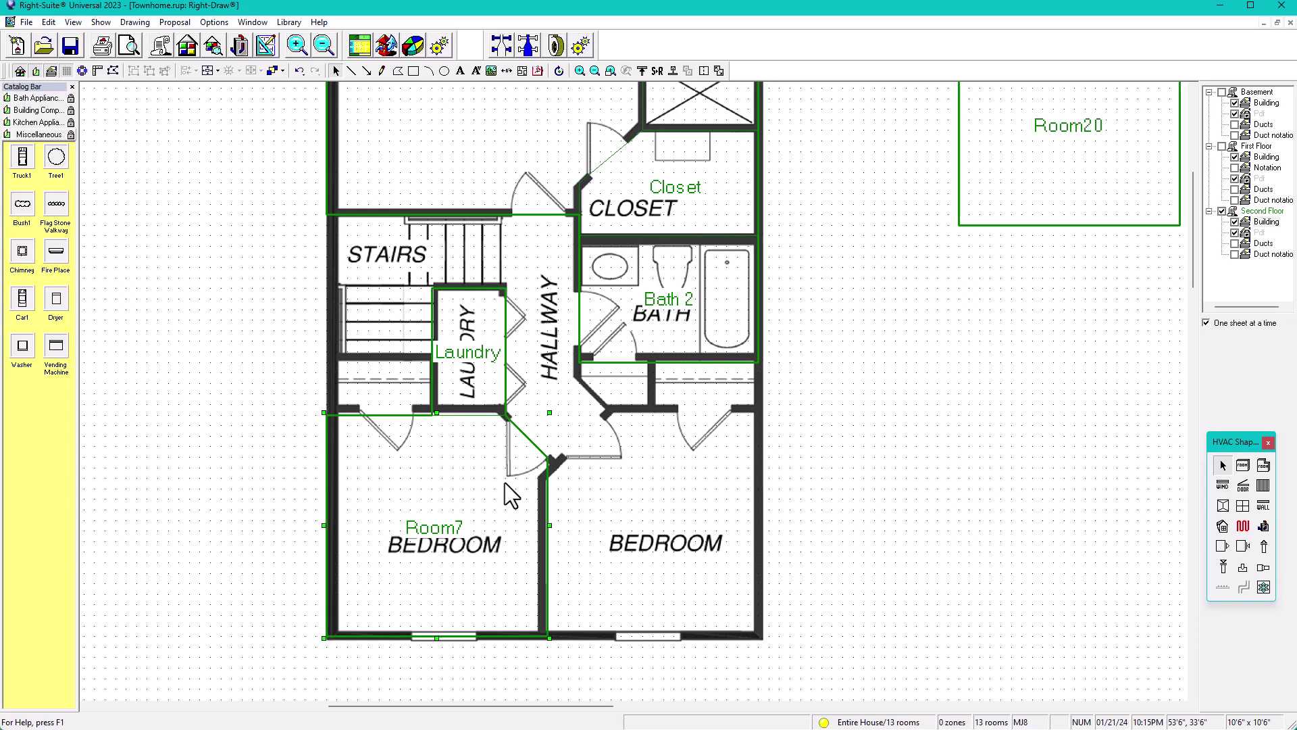
Copy Room7 to the empty area beside the plan, square off its angled corner and pull its opposite upper corner point inward.
{"action": "left_click_drag", "start_coordinate": [460, 486], "coordinate": [932, 479]}
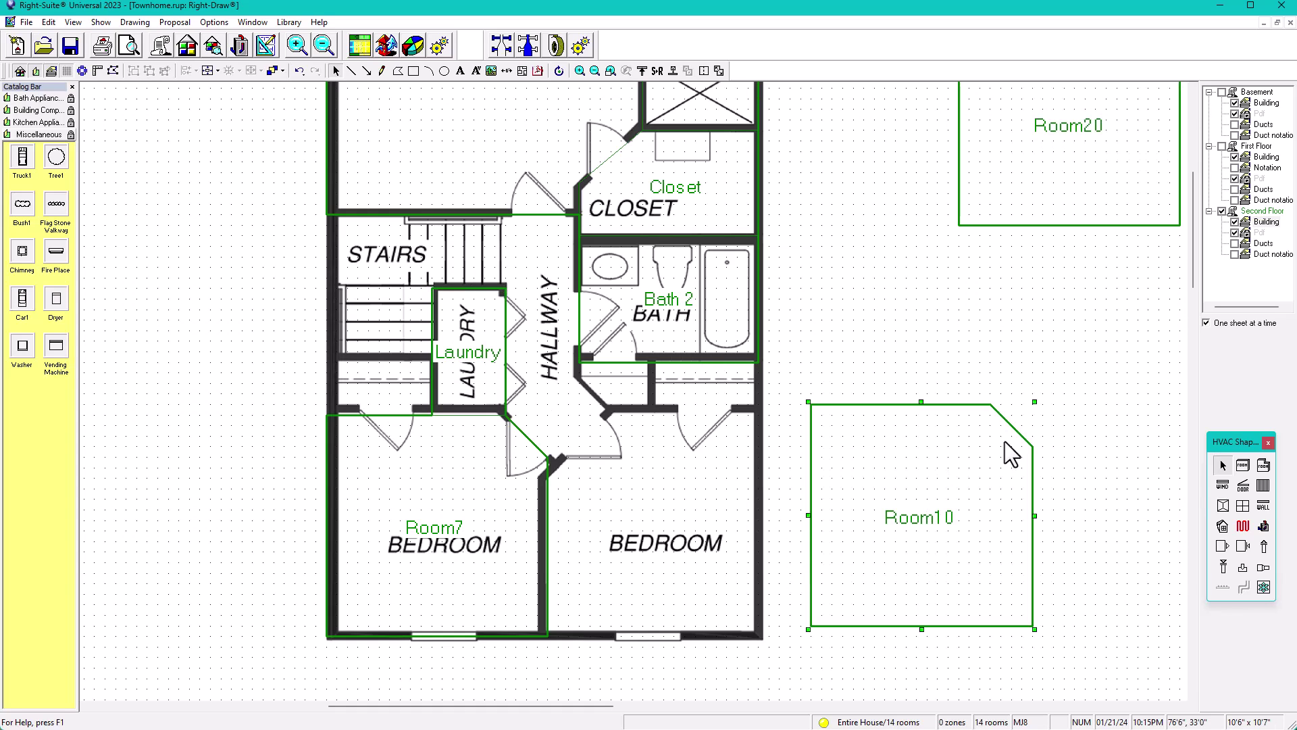
{"action": "left_click", "coordinate": [117, 74]}
{"action": "left_click_drag", "start_coordinate": [1033, 413], "coordinate": [1030, 403]}
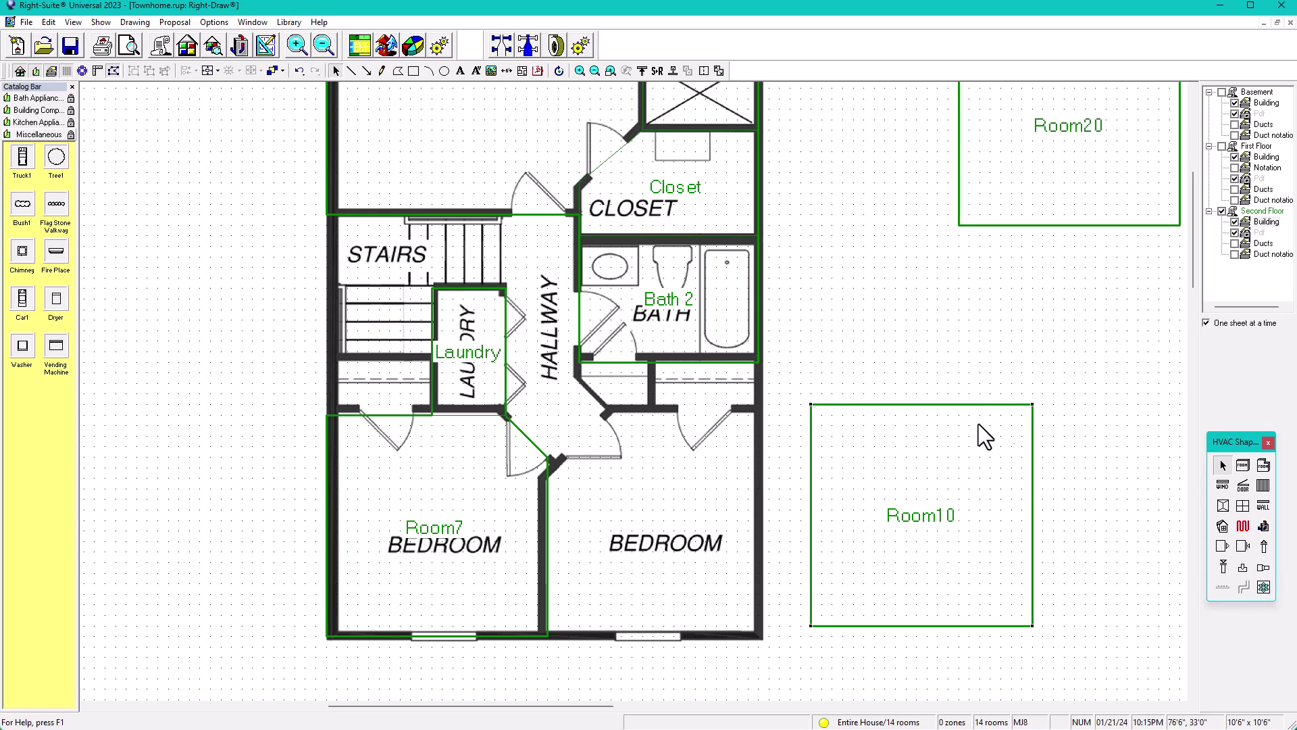
{"action": "left_click_drag", "start_coordinate": [811, 406], "coordinate": [836, 452]}
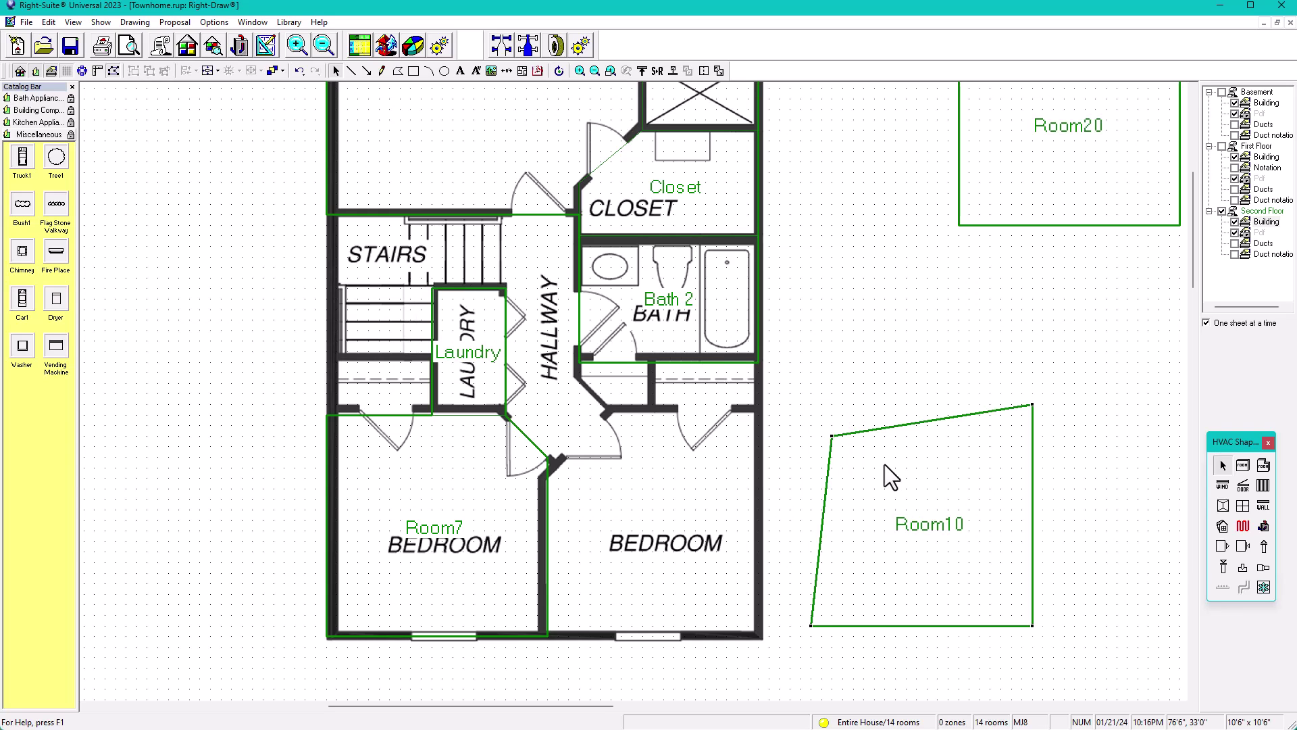
Move Room10 over the right bedroom and raise its outer upper corner point to the closet wall, making it 10'6" × 11'0".
{"action": "left_click_drag", "start_coordinate": [909, 501], "coordinate": [638, 506]}
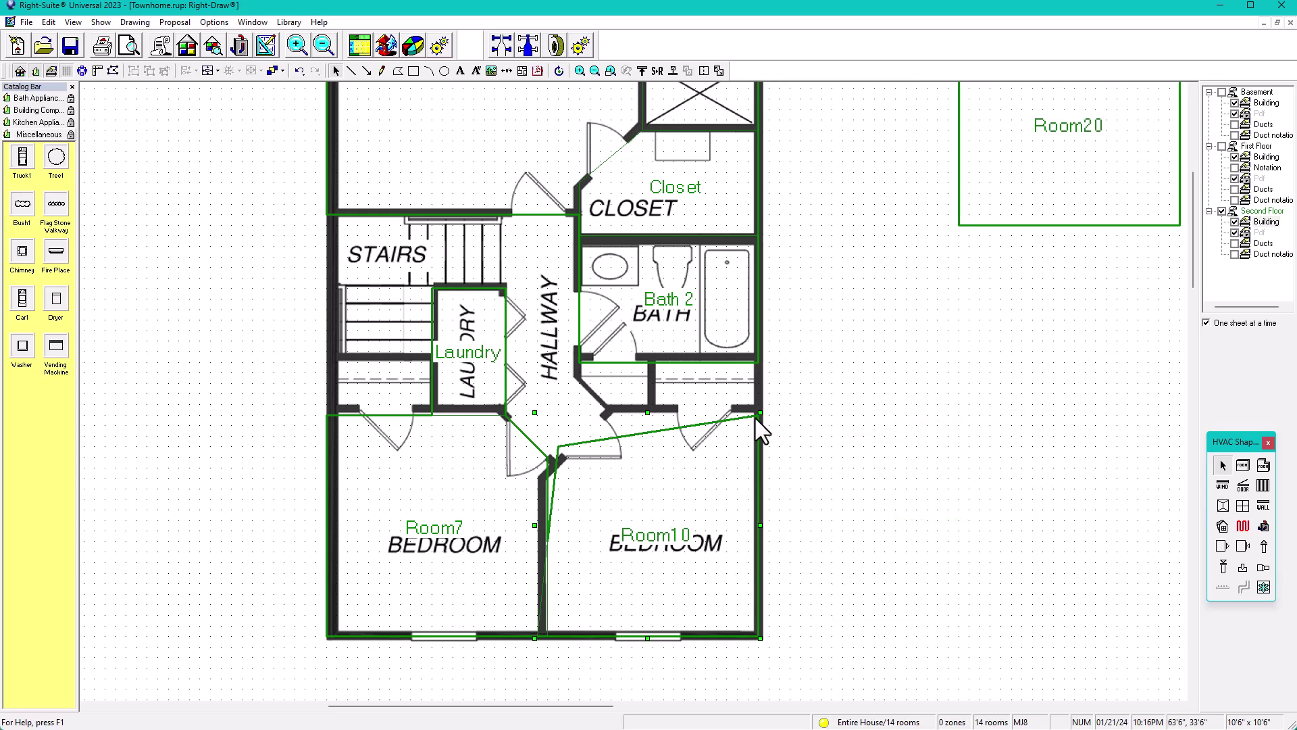
{"action": "left_click_drag", "start_coordinate": [759, 410], "coordinate": [738, 469]}
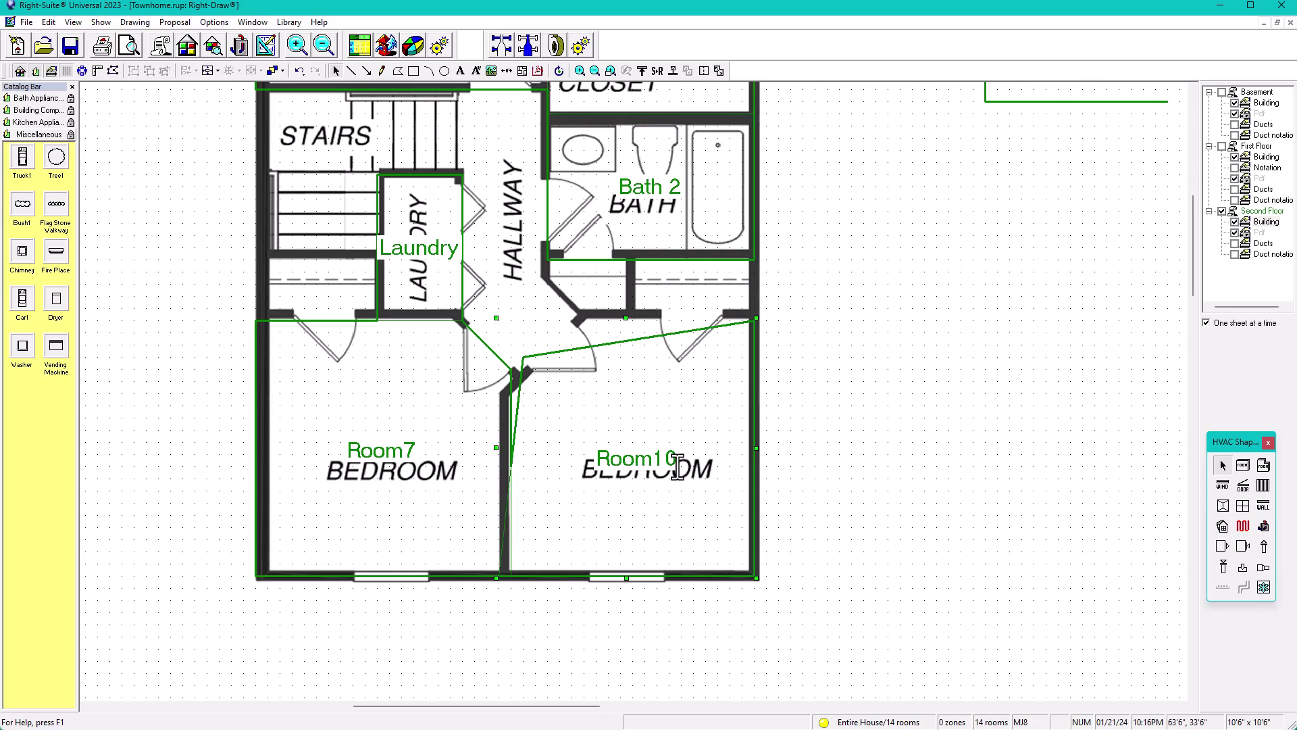
{"action": "left_click", "coordinate": [112, 71]}
{"action": "left_click_drag", "start_coordinate": [752, 318], "coordinate": [752, 307]}
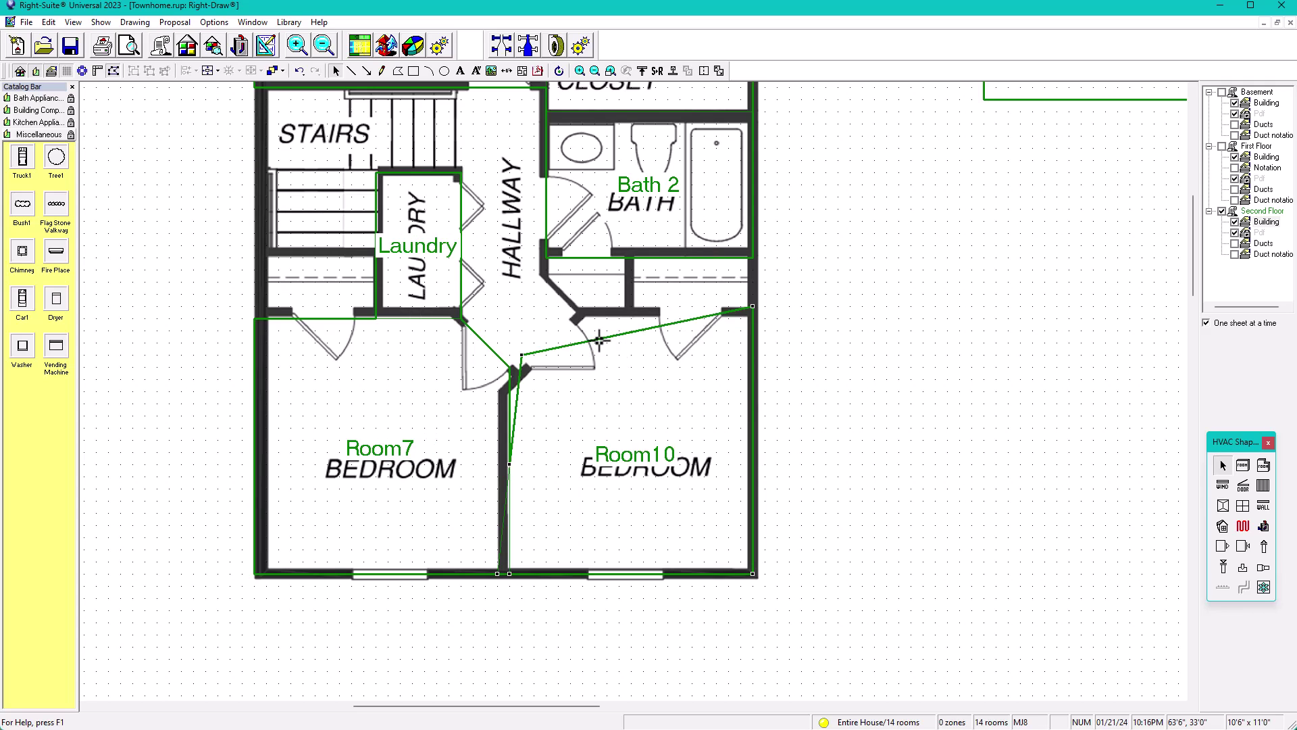
Reshape Room10's hallway side by moving its outline points onto the closet wall, the angled door wall and the wall shared with Room7.
{"action": "left_click_drag", "start_coordinate": [599, 340], "coordinate": [581, 309]}
{"action": "left_click_drag", "start_coordinate": [517, 355], "coordinate": [509, 367]}
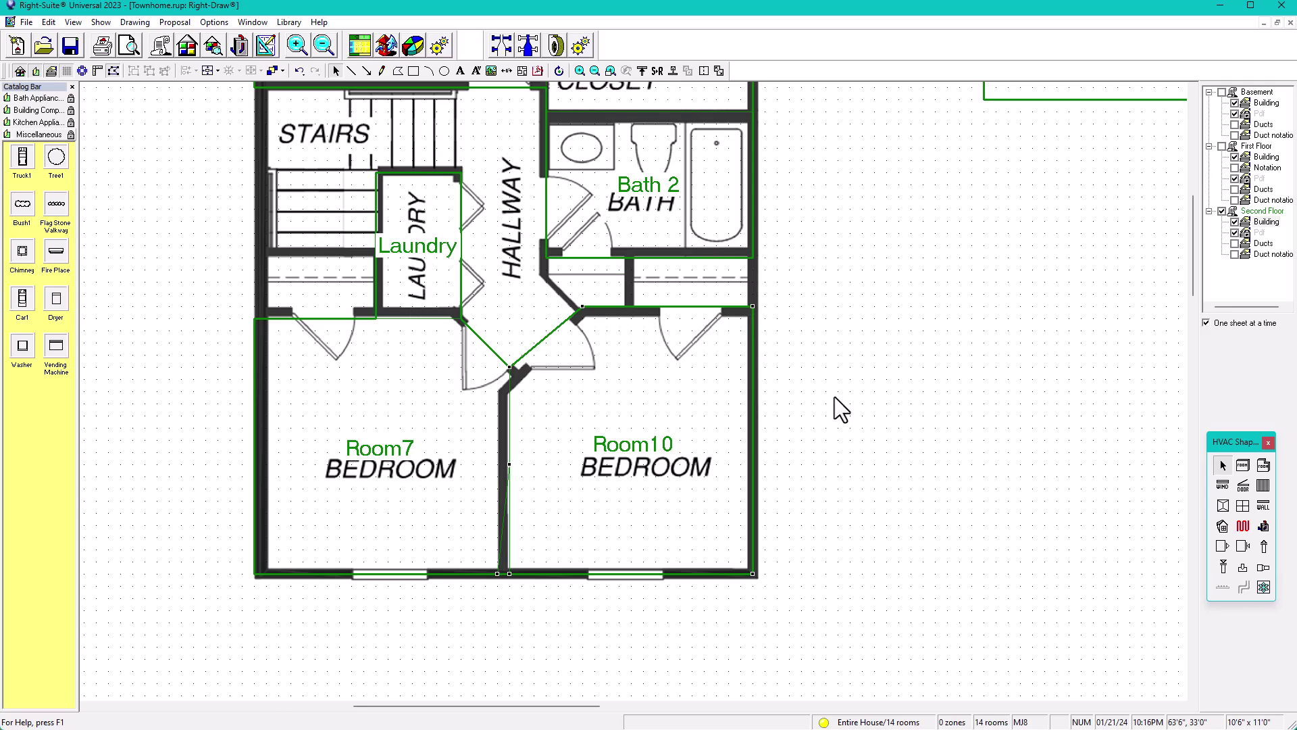
{"action": "scroll", "coordinate": [518, 379], "scroll_direction": "up", "scroll_amount": 1}
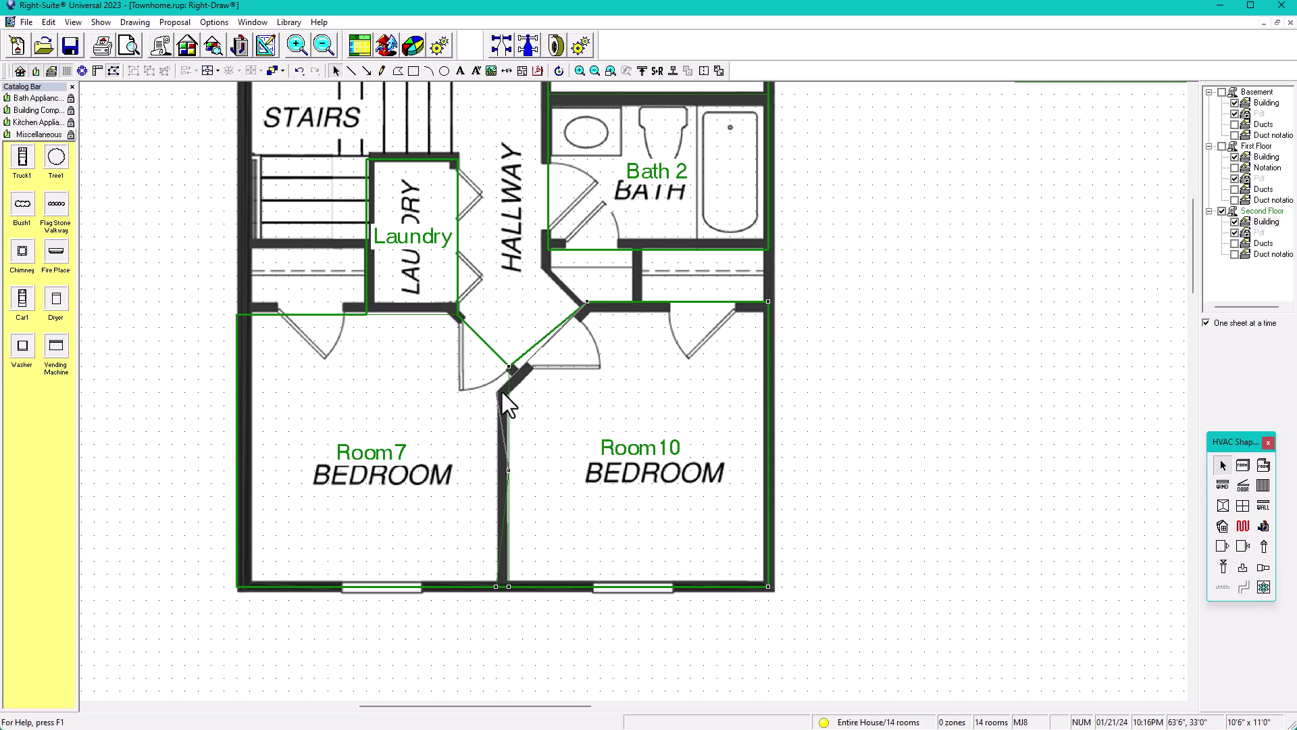
{"action": "left_click_drag", "start_coordinate": [508, 393], "coordinate": [508, 393]}
{"action": "left_click", "coordinate": [865, 371]}
{"action": "left_click", "coordinate": [395, 401]}
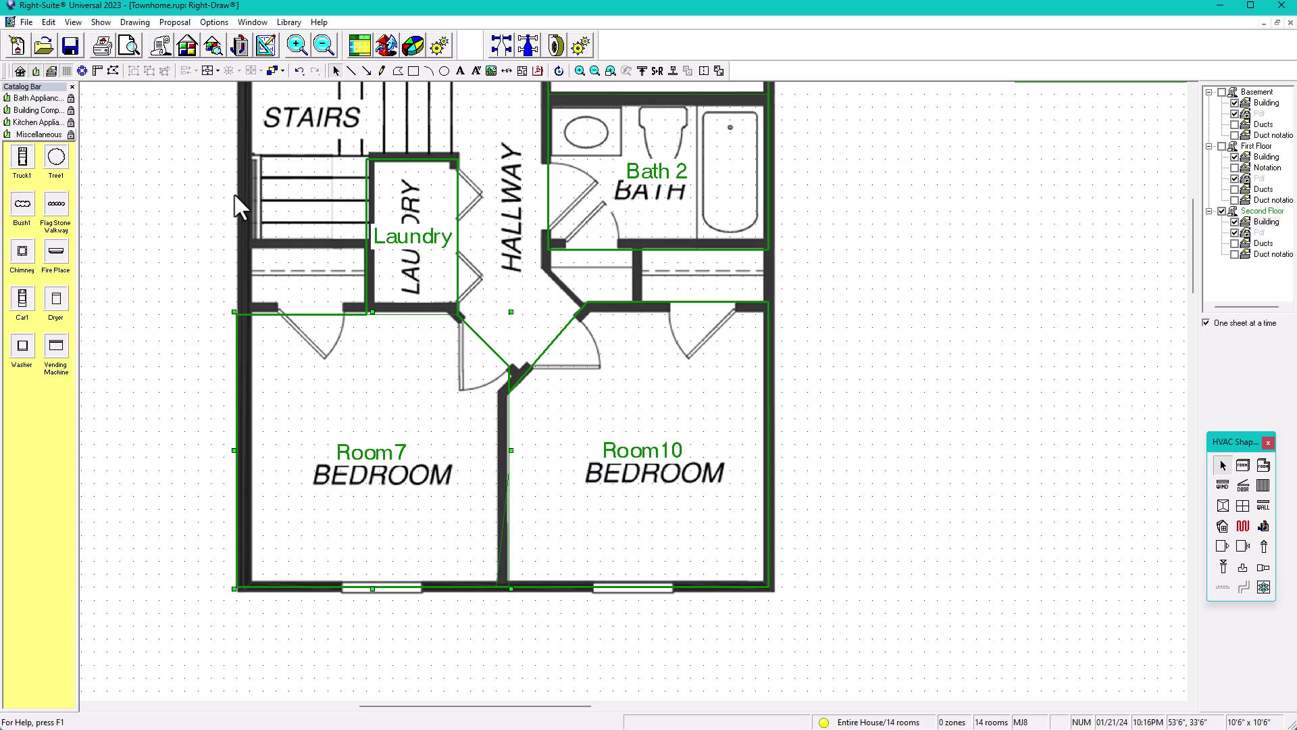
Move Room7's hallway corner point to the junction of the angled door walls, making the room 11'0" × 10'6".
{"action": "left_click", "coordinate": [113, 70]}
{"action": "left_click_drag", "start_coordinate": [509, 366], "coordinate": [520, 377]}
{"action": "left_click", "coordinate": [918, 375]}
{"action": "left_click", "coordinate": [591, 431]}
{"action": "left_click", "coordinate": [1007, 390]}
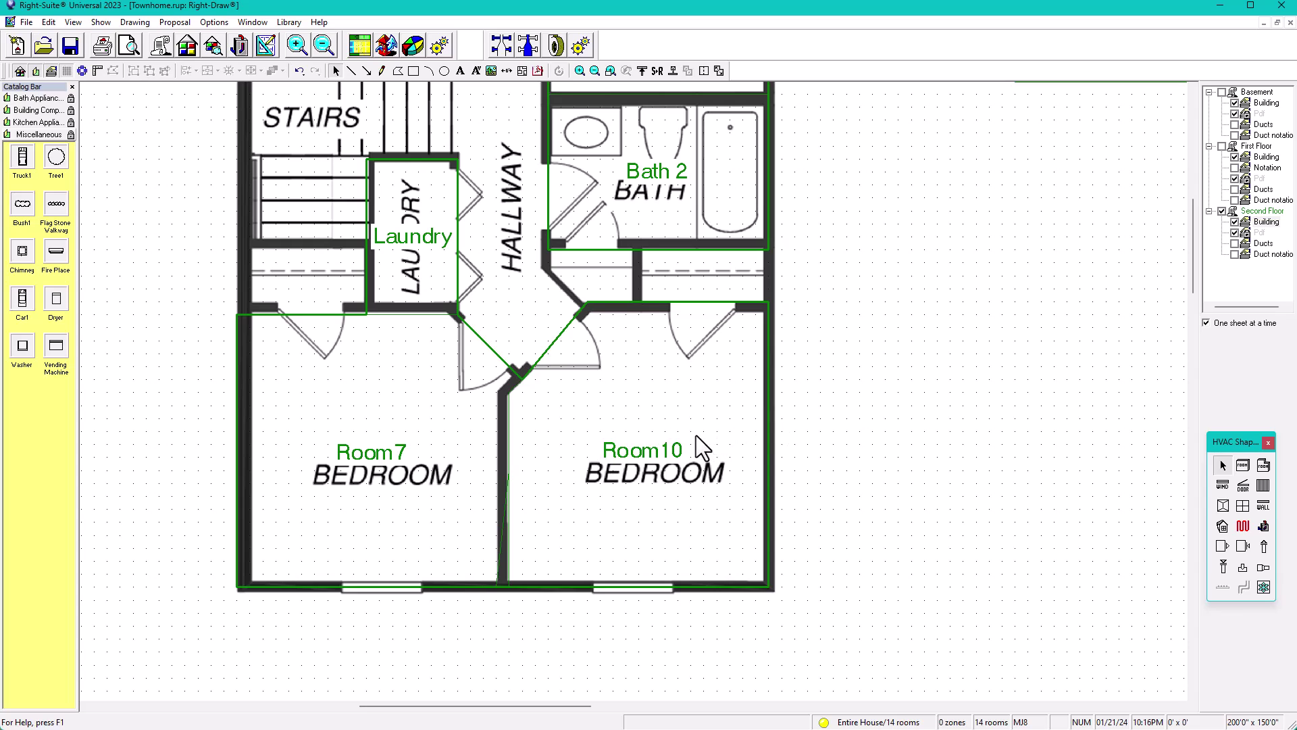
Rename Room7 as Bedroom 1 and Room10 as Bedroom 2.
{"action": "double_click", "coordinate": [367, 453]}
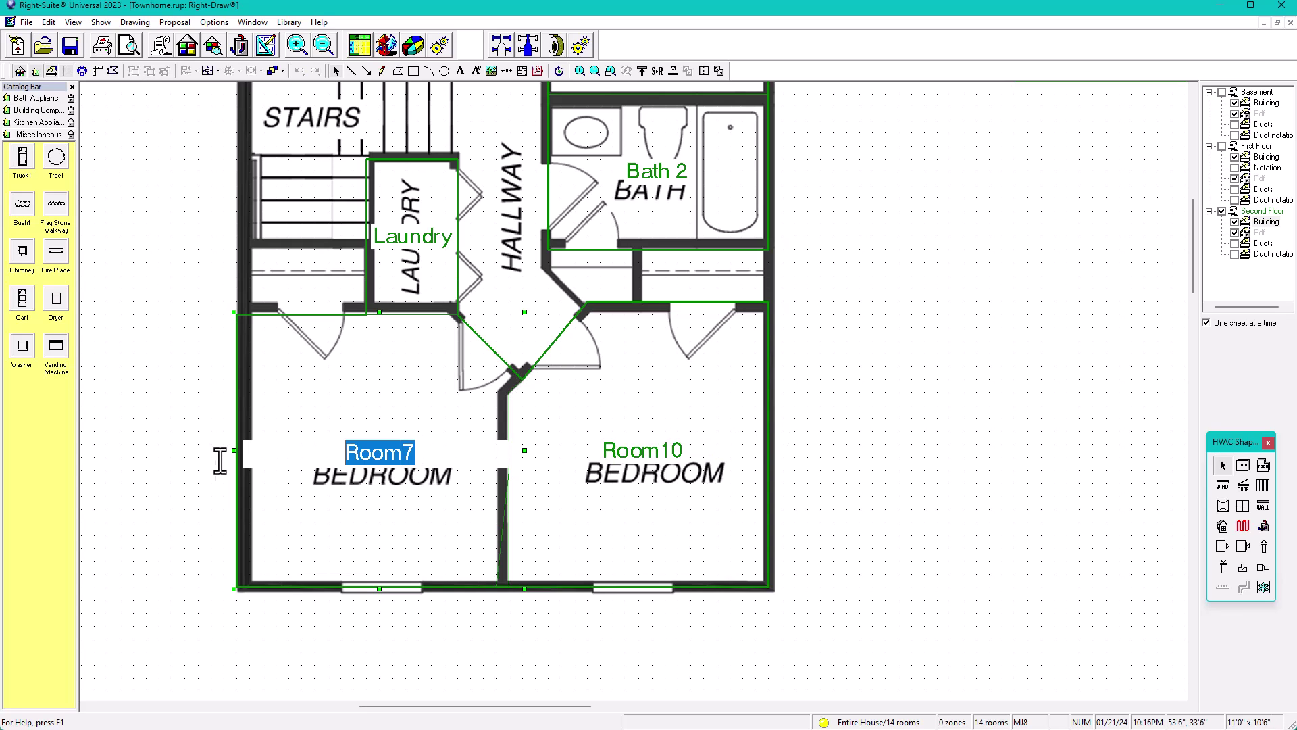
{"action": "type", "text": "Bedroom"}
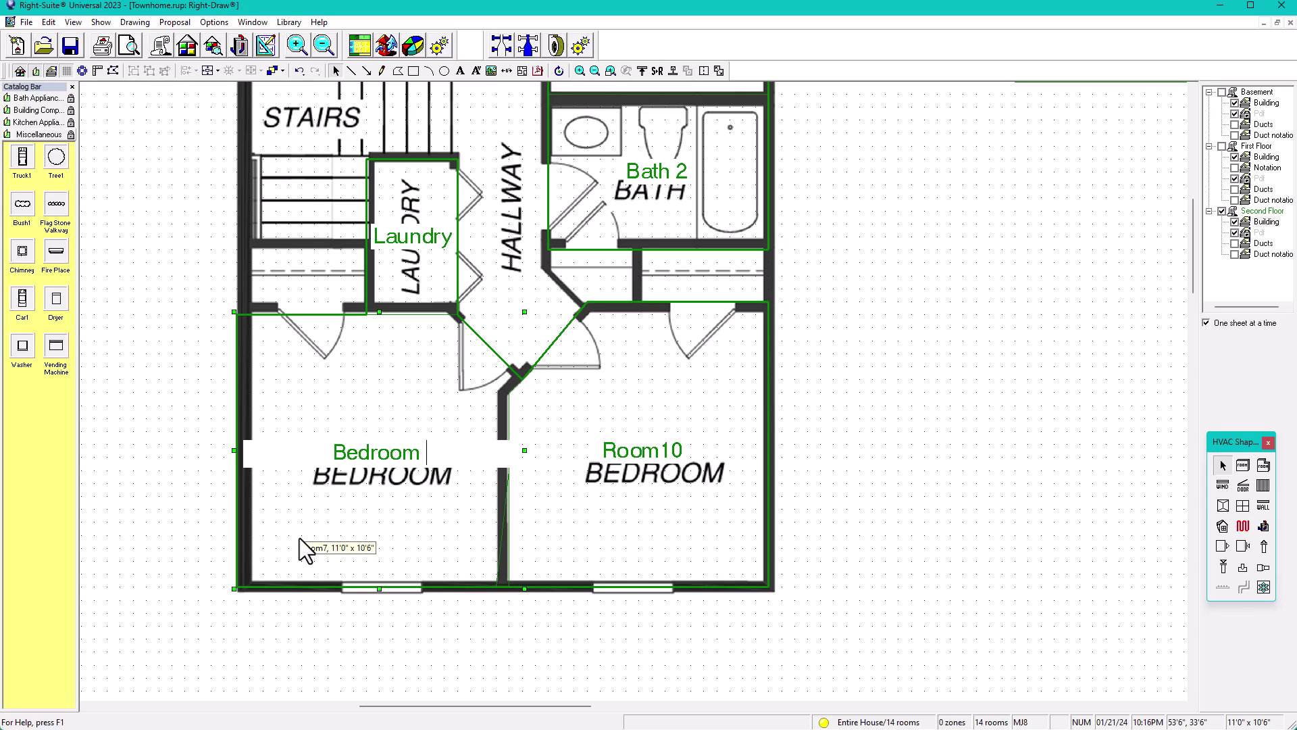
{"action": "type", "text": " 1"}
{"action": "left_click", "coordinate": [623, 481]}
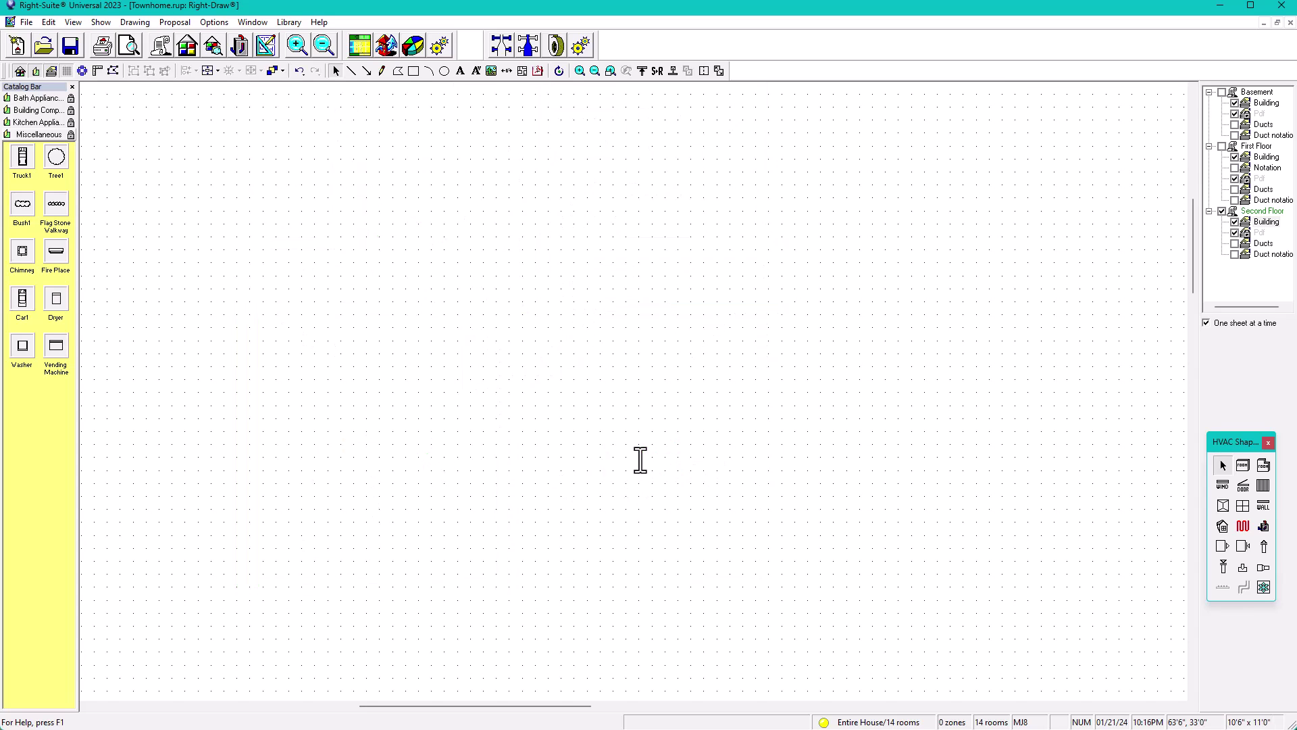
{"action": "double_click", "coordinate": [673, 459]}
{"action": "type", "text": "Bedroom 2"}
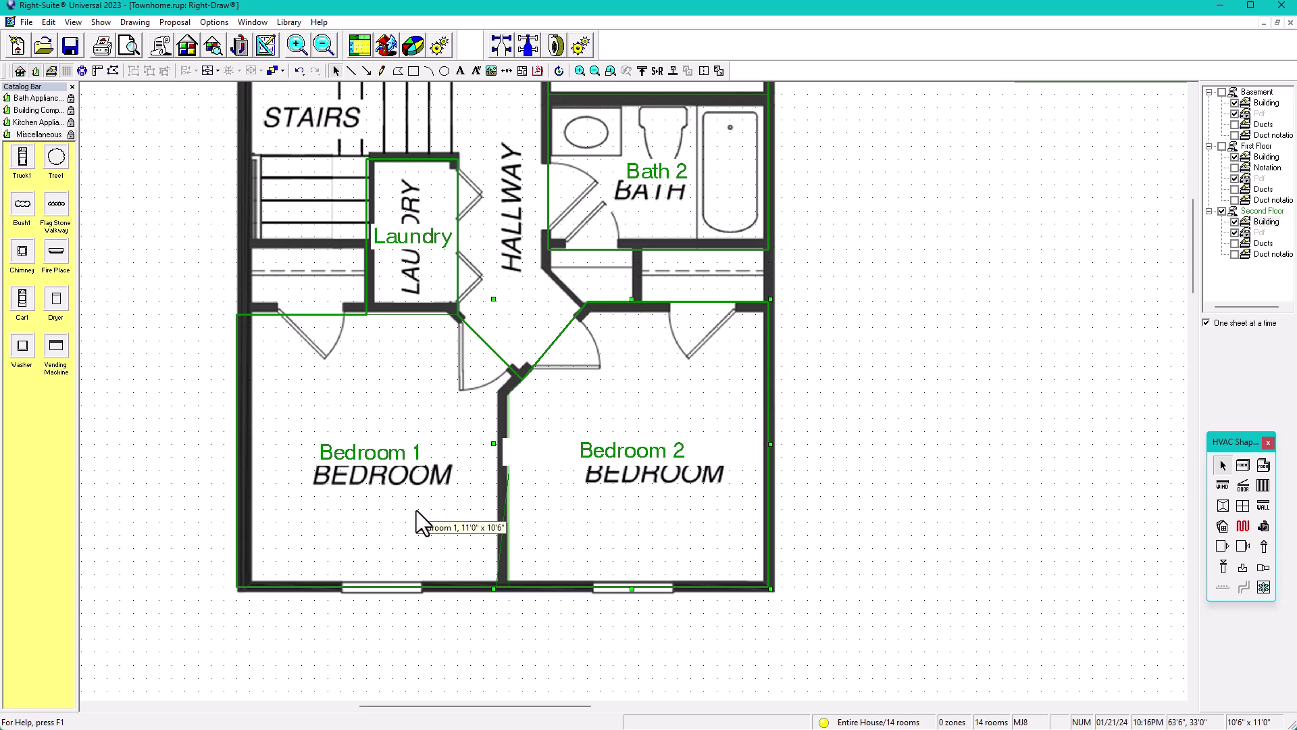
{"action": "left_click", "coordinate": [1031, 431]}
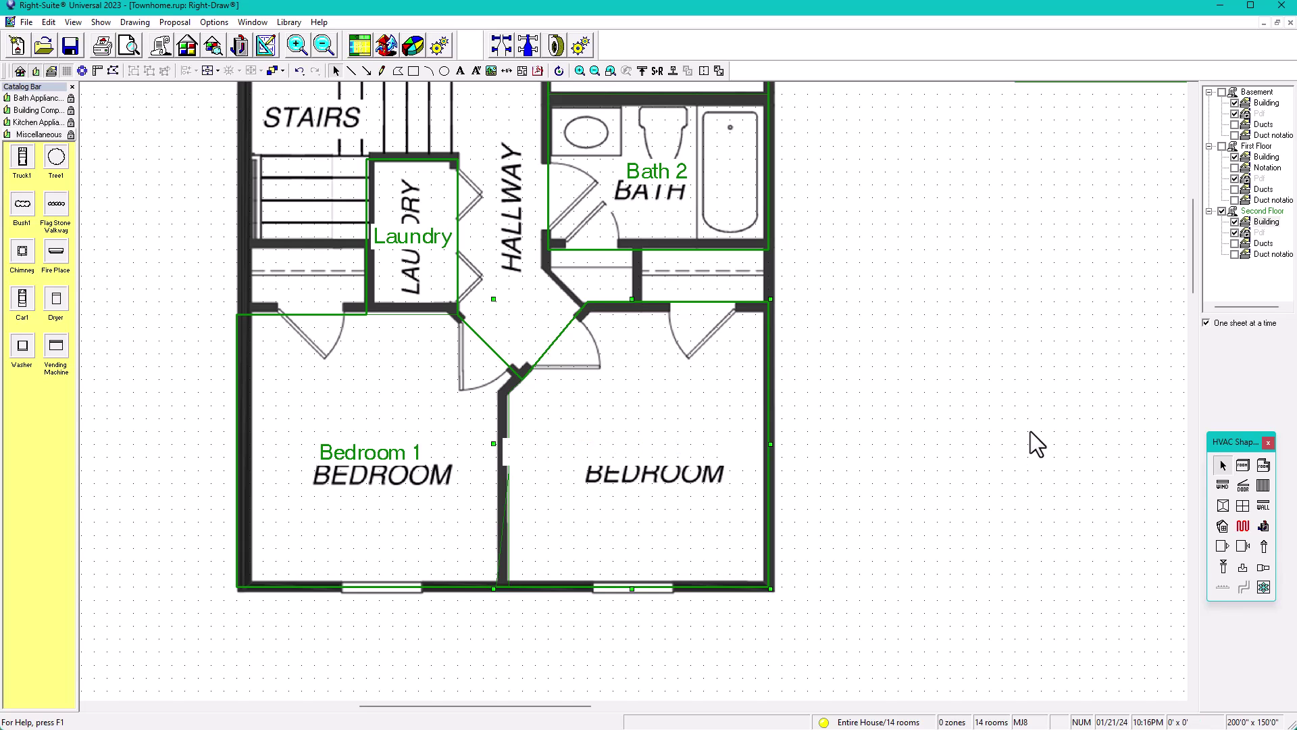
Review the room outlines across the second-floor plan, from the bedrooms to the Owner's Bedroom and back to the bedroom closets.
{"action": "scroll", "coordinate": [832, 378], "scroll_direction": "down", "scroll_amount": 1}
{"action": "middle_click_drag", "start_coordinate": [835, 436], "coordinate": [897, 550]}
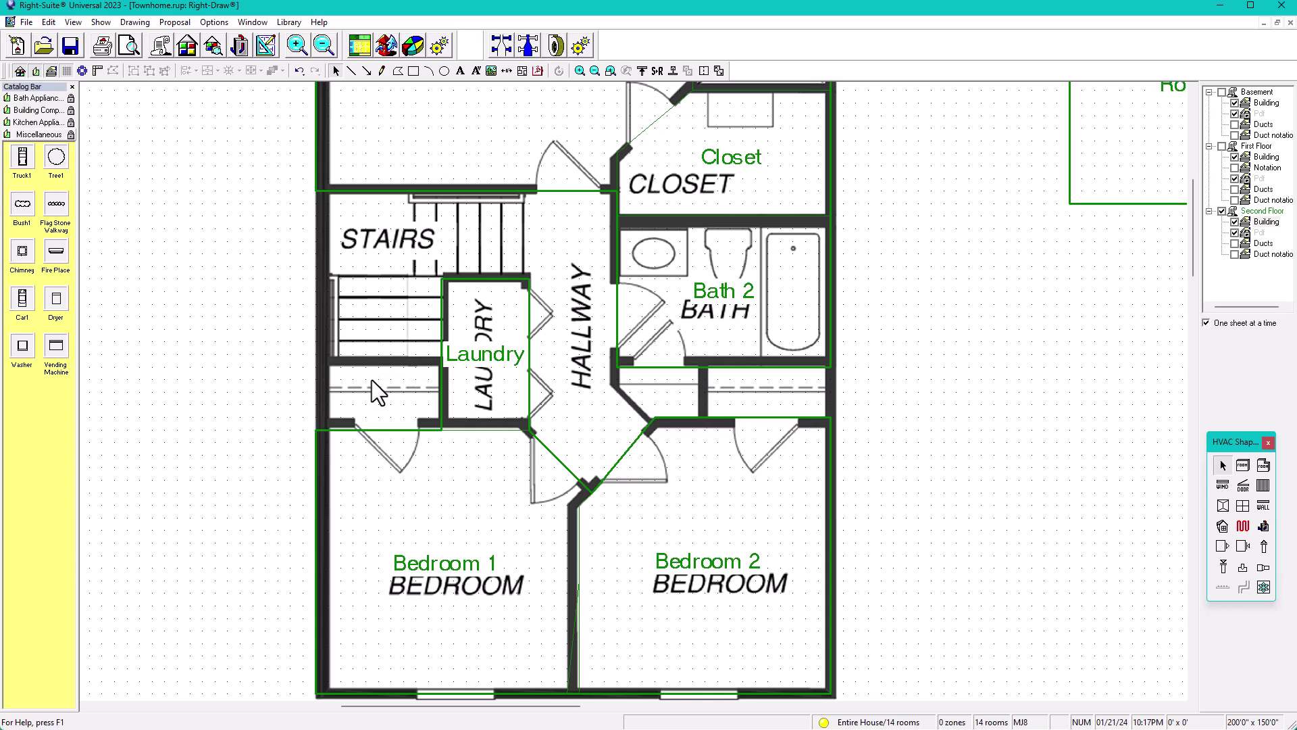
{"action": "middle_click_drag", "start_coordinate": [618, 315], "coordinate": [612, 489]}
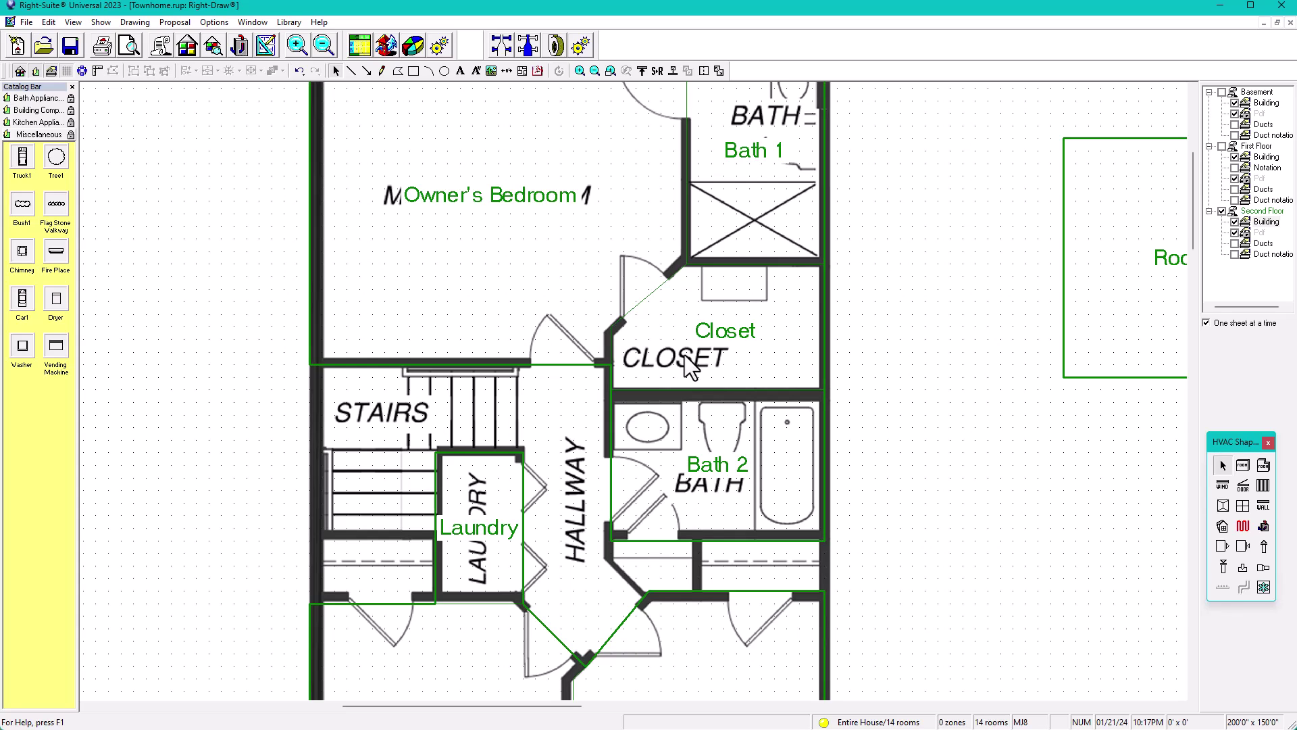
{"action": "mouse_move", "coordinate": [686, 355]}
{"action": "scroll", "coordinate": [570, 251], "scroll_direction": "down", "scroll_amount": 1}
{"action": "middle_click_drag", "start_coordinate": [571, 254], "coordinate": [542, 320]}
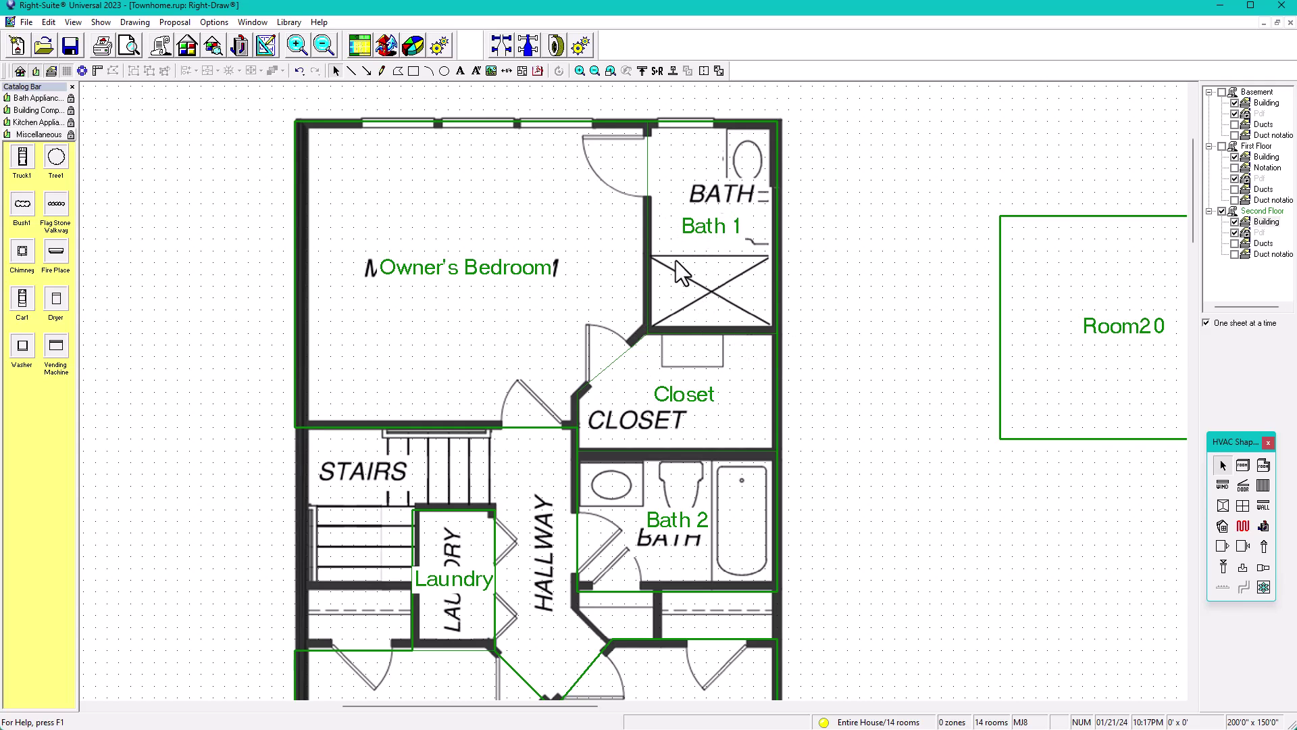
{"action": "middle_click_drag", "start_coordinate": [675, 457], "coordinate": [690, 382]}
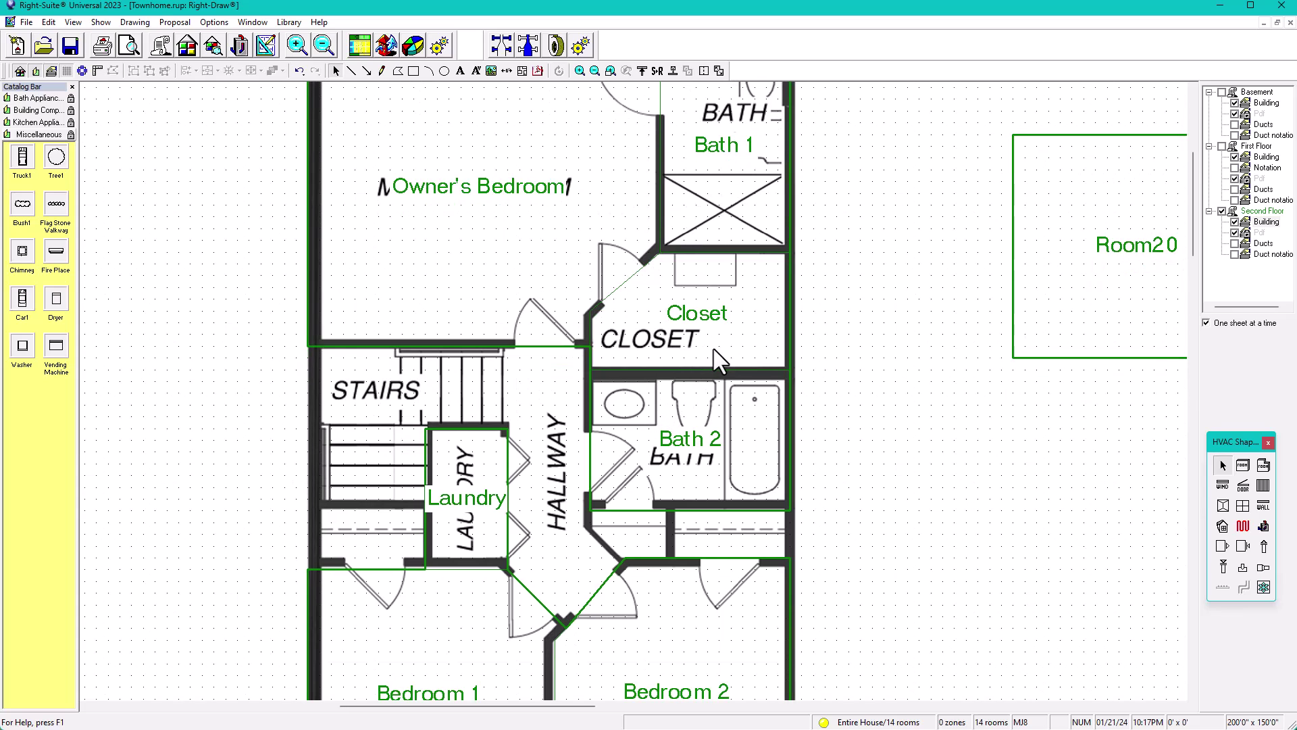
{"action": "middle_click_drag", "start_coordinate": [694, 403], "coordinate": [731, 297]}
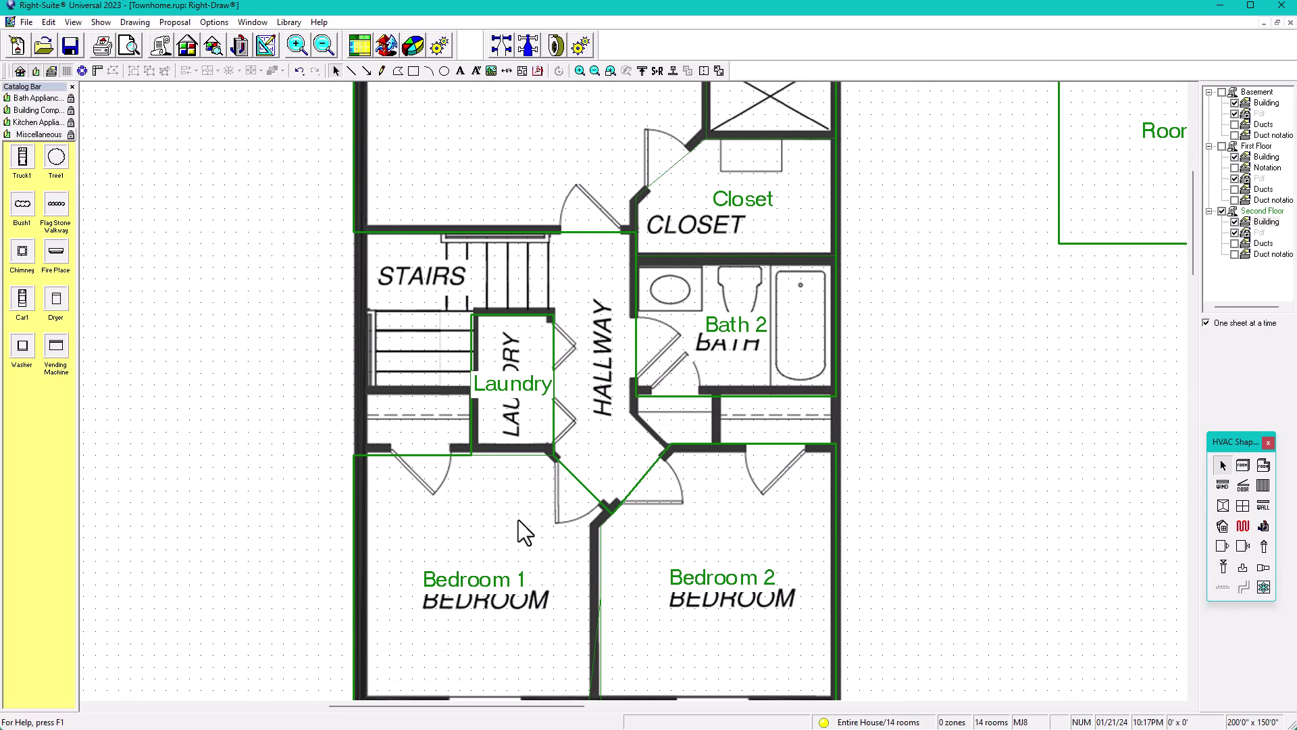
Try merging a 5'0" × 2'6" room drawn over the closet beside the stairs into Bedroom 1, and undo it.
{"action": "scroll", "coordinate": [447, 498], "scroll_direction": "up", "scroll_amount": 1}
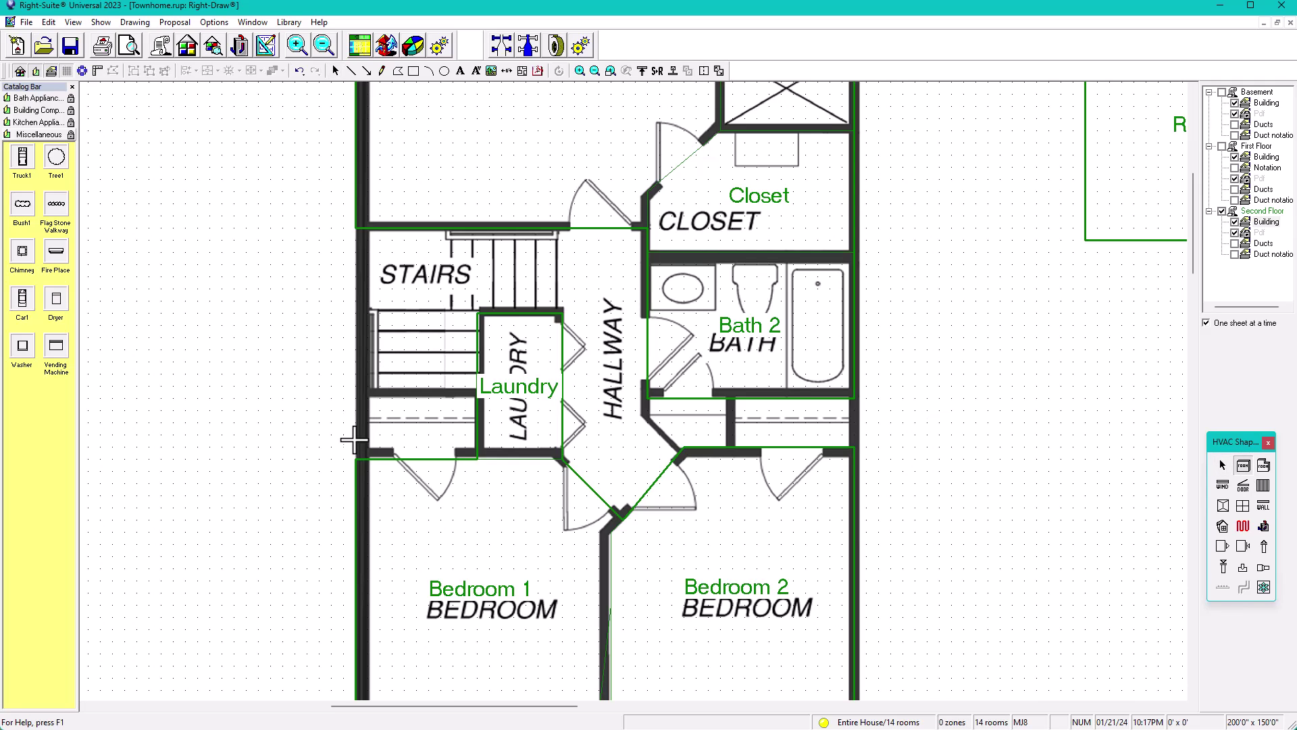
{"action": "left_click_drag", "start_coordinate": [356, 399], "coordinate": [473, 456]}
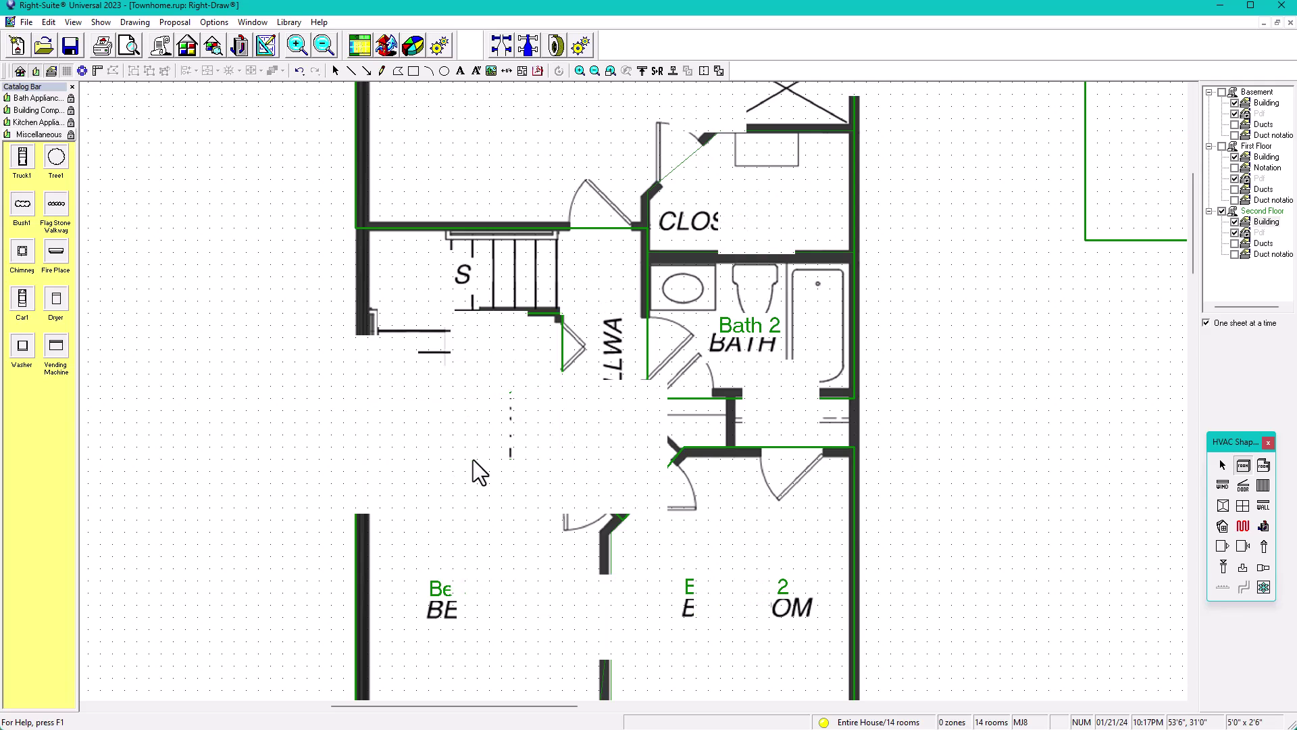
{"action": "left_click", "coordinate": [479, 507]}
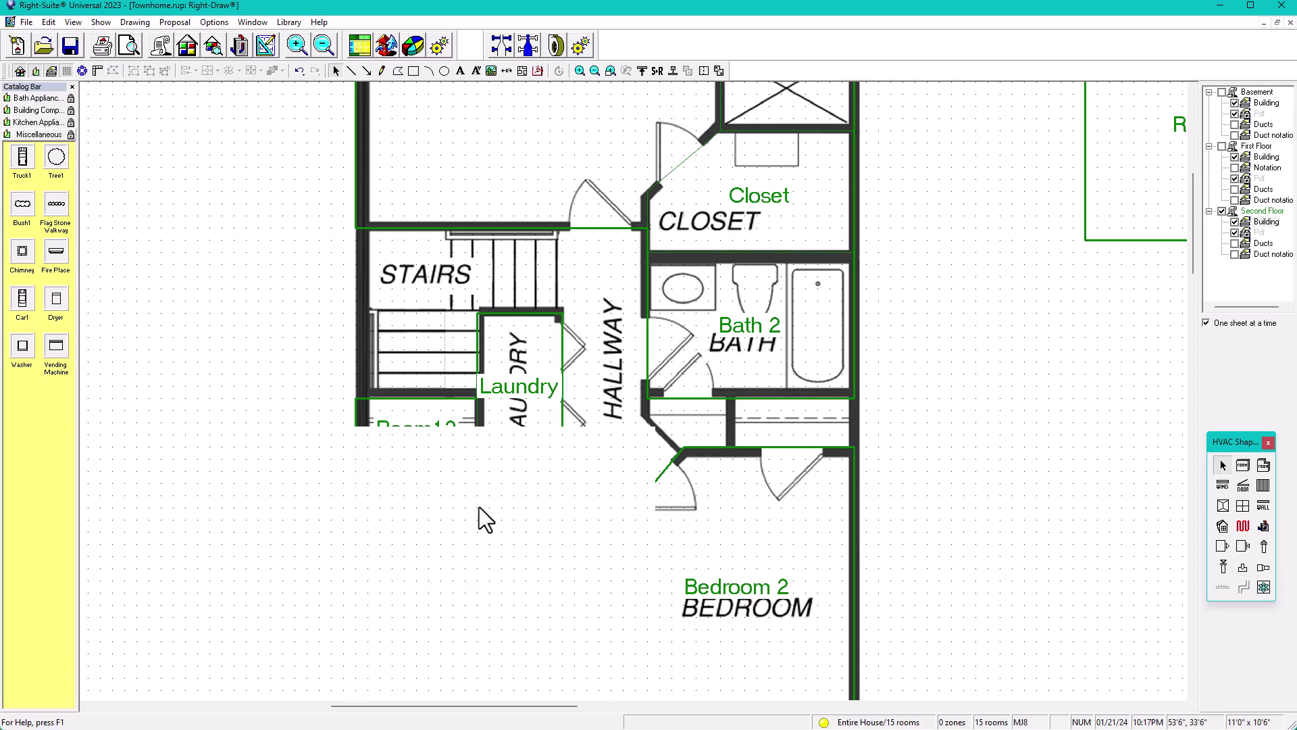
{"action": "left_click", "coordinate": [416, 443], "text": "shift"}
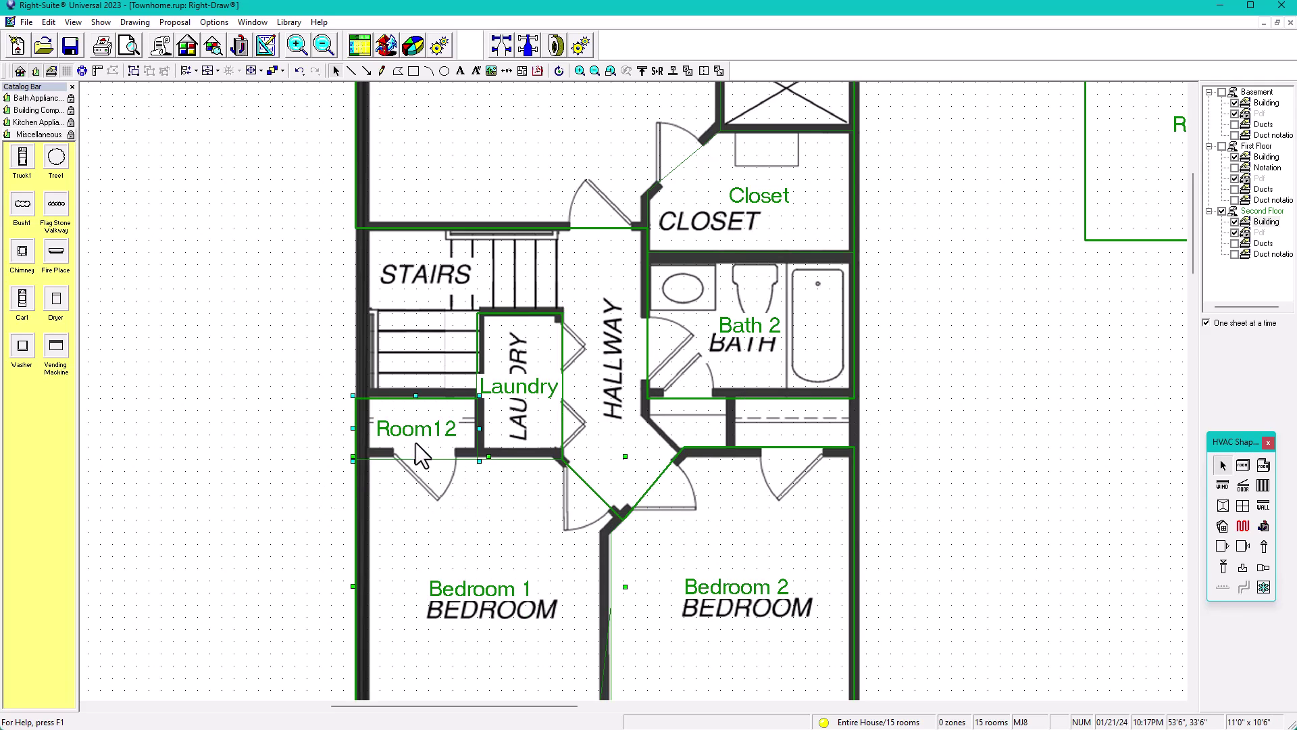
{"action": "left_click", "coordinate": [687, 72]}
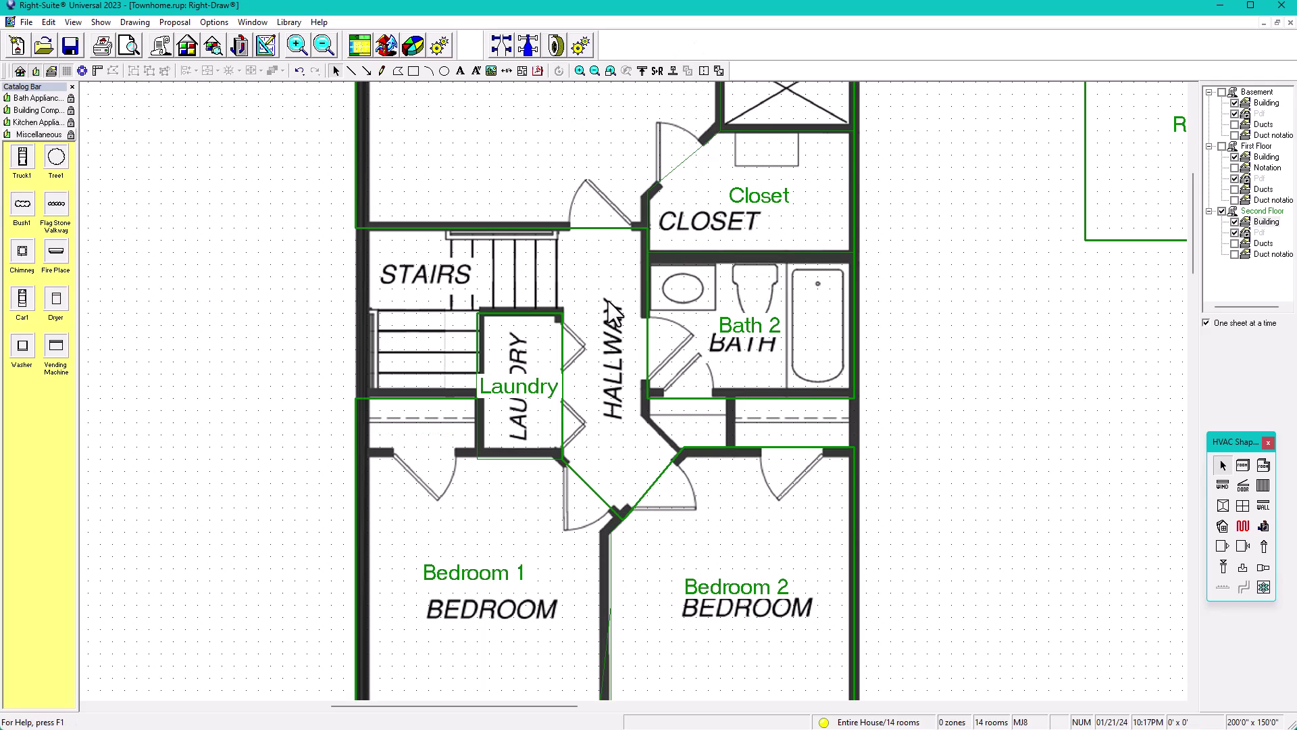
{"action": "left_click", "coordinate": [1244, 466]}
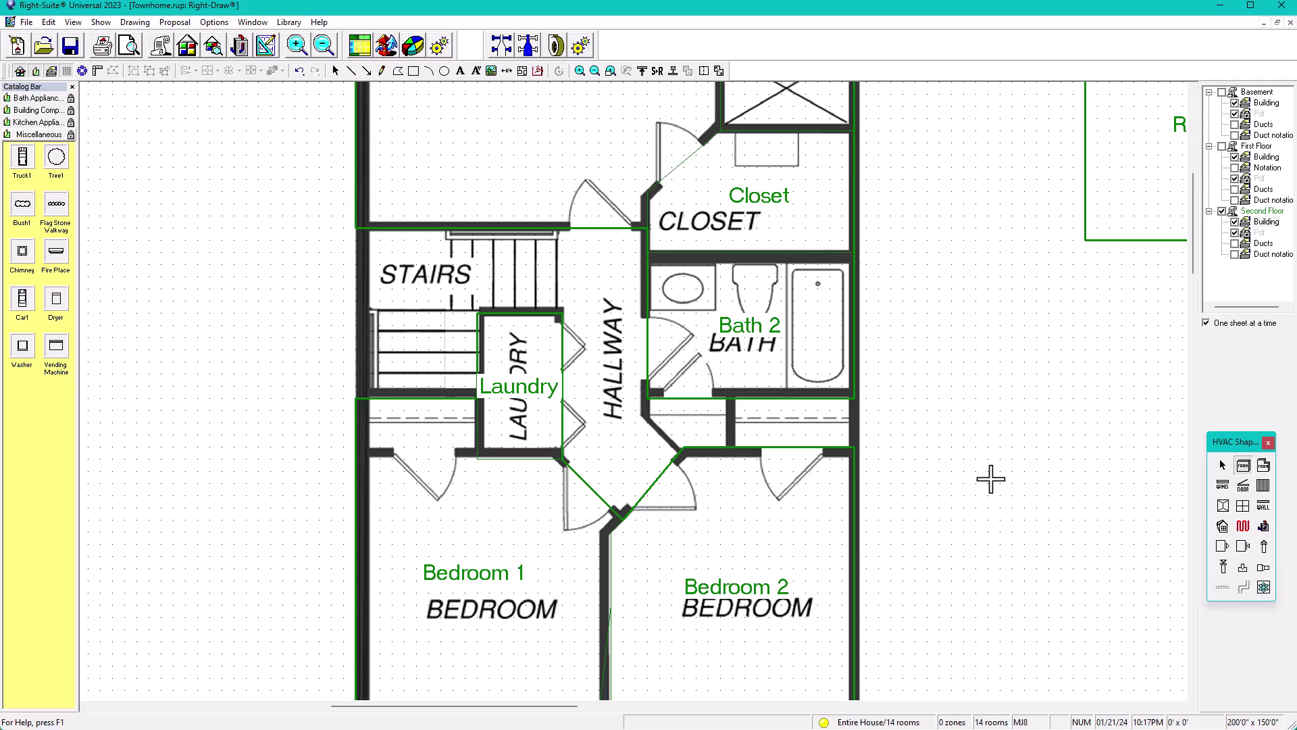
{"action": "key", "text": "ctrl+z"}
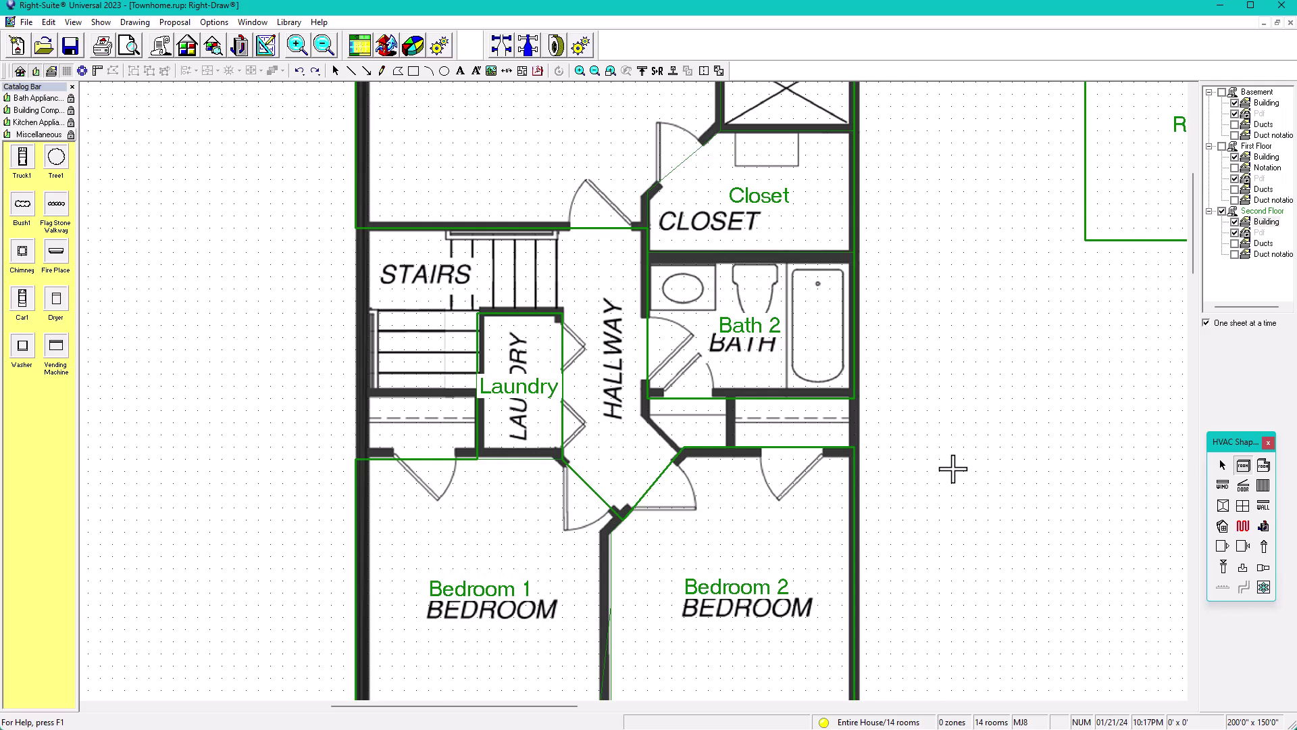
Draw a 4'0" × 2'0" room beside the plan, inspect its Wall 1 construction and delete the room.
{"action": "left_click", "coordinate": [1243, 466]}
{"action": "left_click", "coordinate": [1057, 427]}
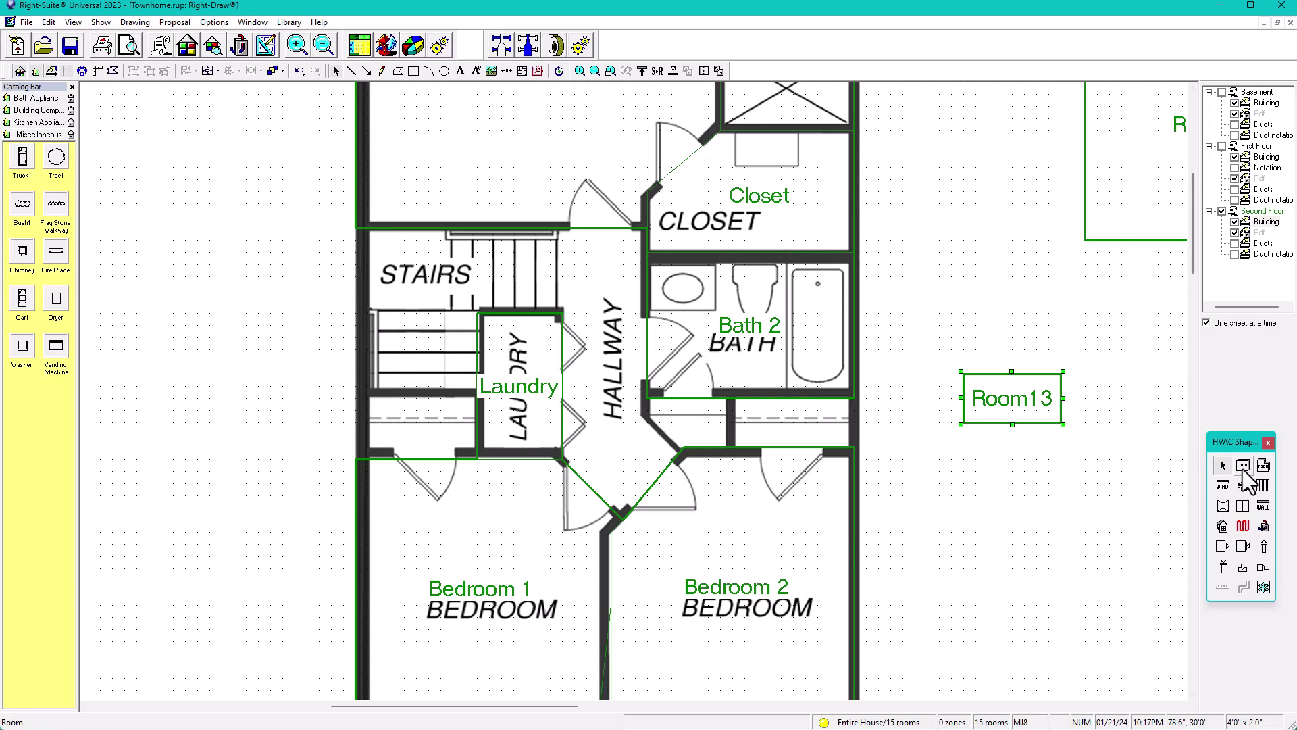
{"action": "double_click", "coordinate": [1028, 423]}
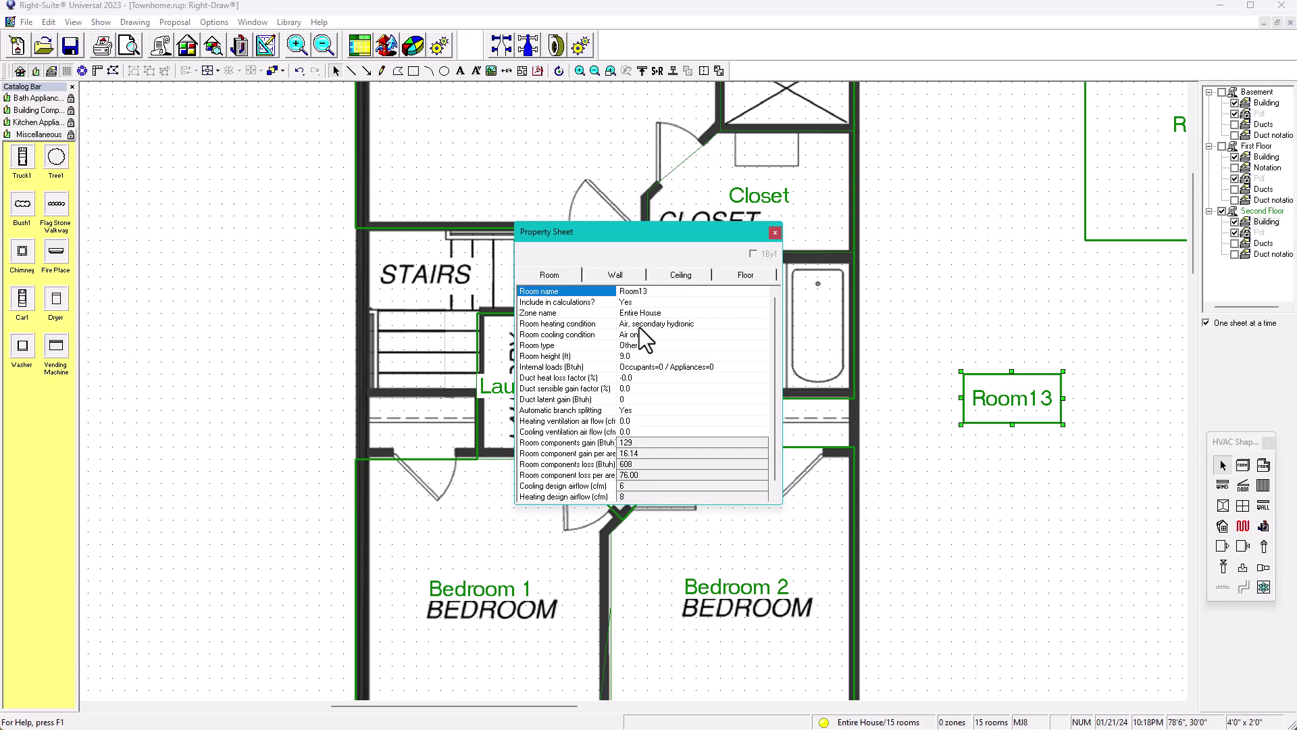
{"action": "left_click", "coordinate": [671, 274]}
{"action": "left_click", "coordinate": [626, 276]}
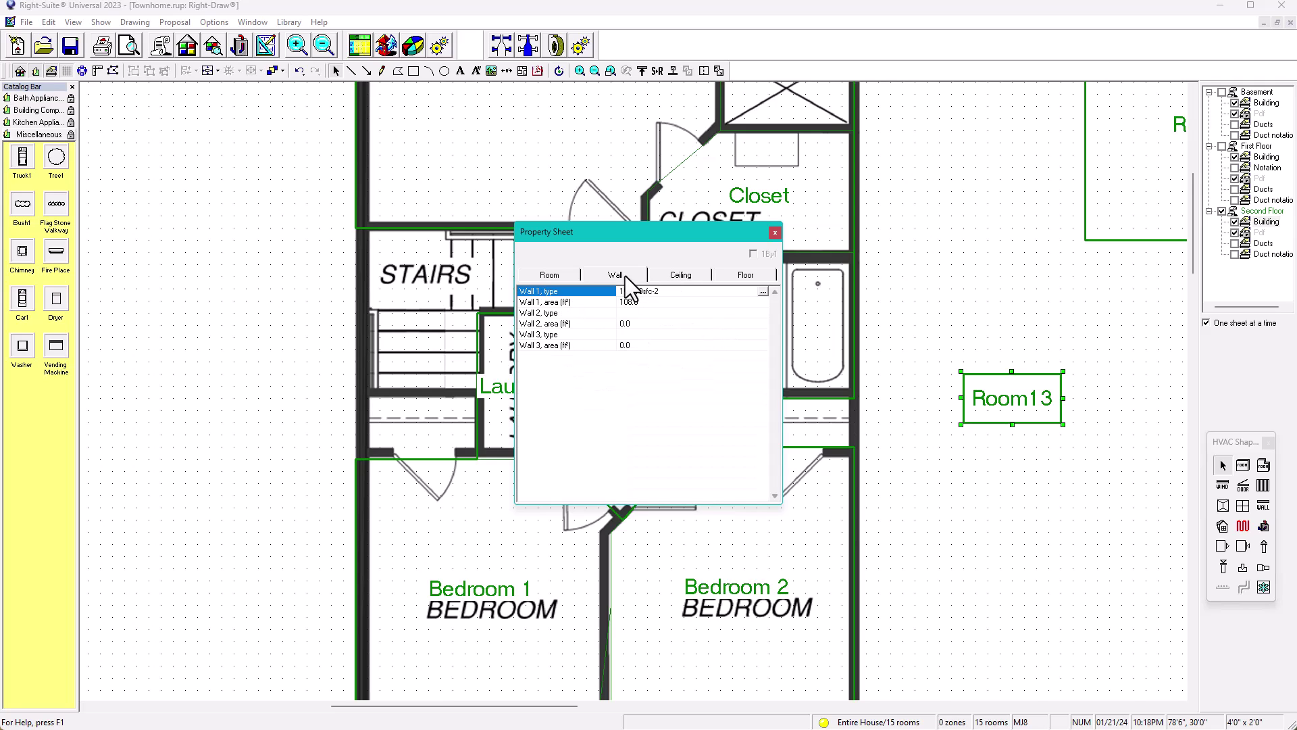
{"action": "double_click", "coordinate": [666, 290]}
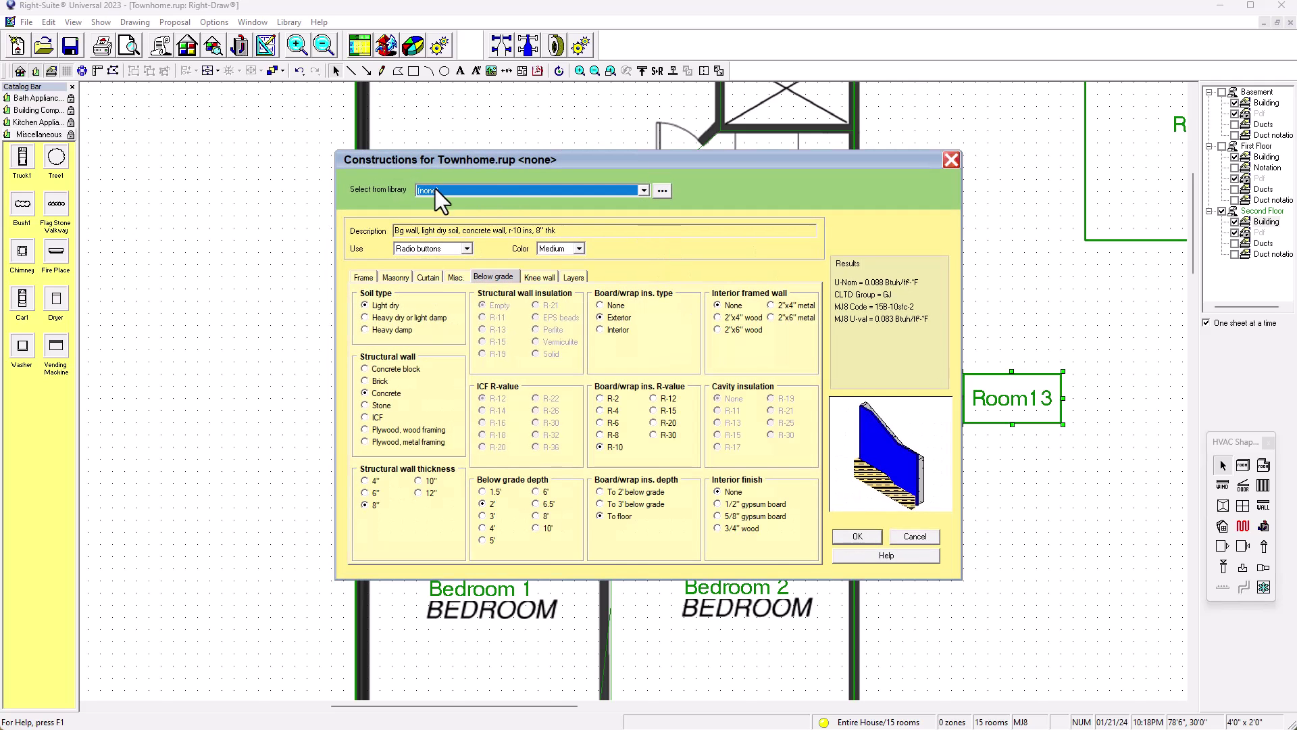
{"action": "left_click", "coordinate": [951, 160]}
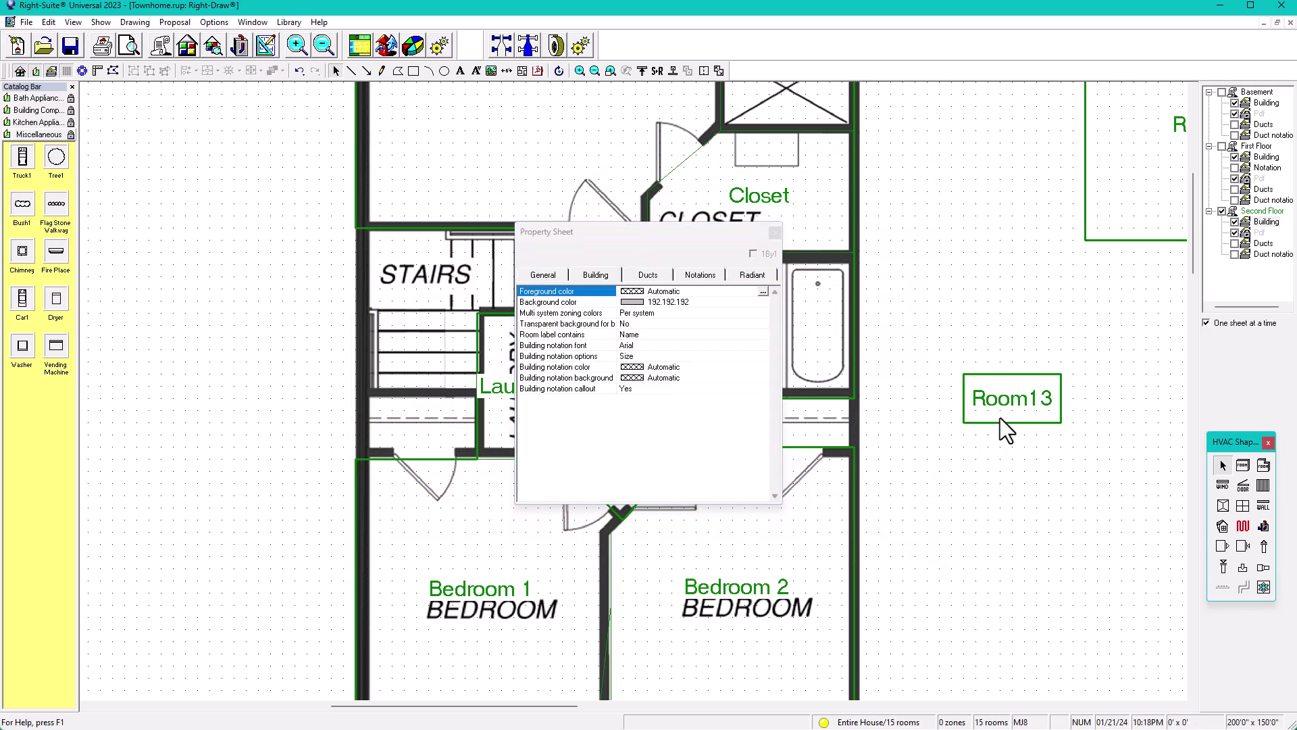
{"action": "left_click", "coordinate": [775, 232]}
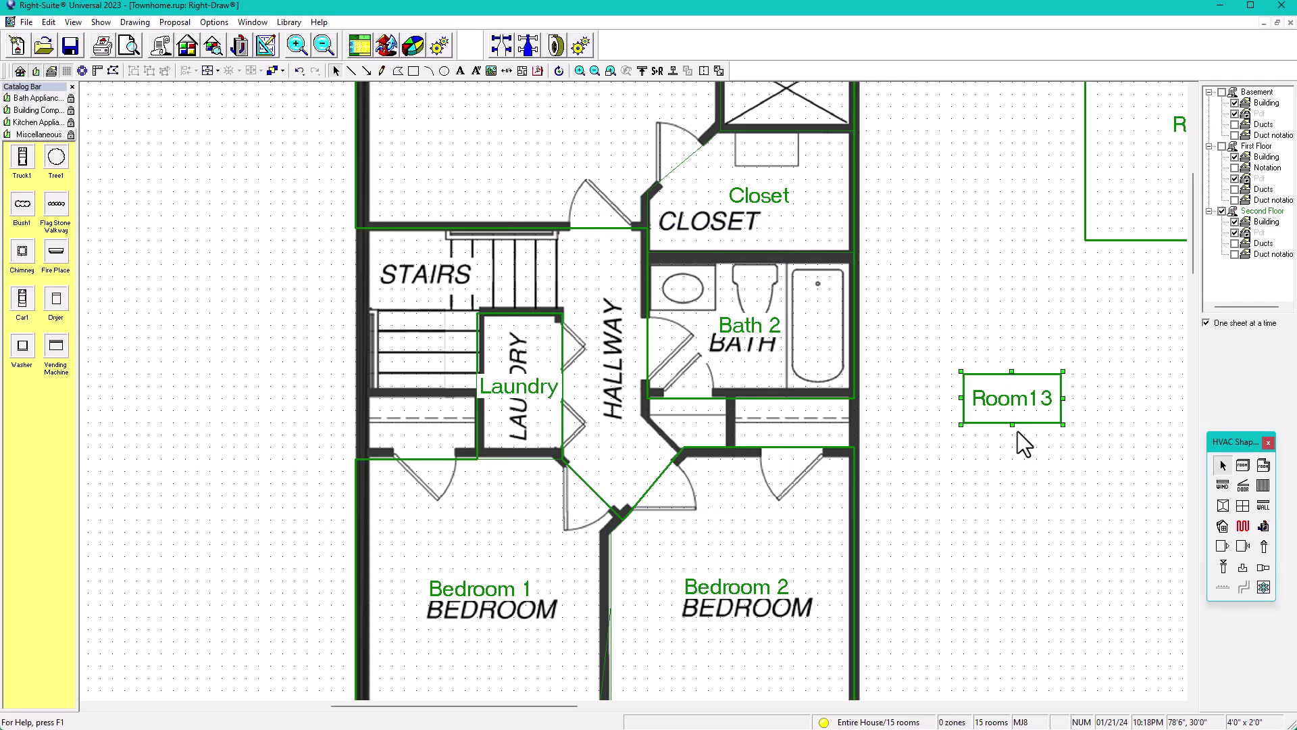
{"action": "key", "text": "Delete"}
Draw a 5'0" × 3'0" room over the closet between the stairs and Bedroom 1 and merge it into Bedroom 1.
{"action": "left_click", "coordinate": [1116, 181]}
{"action": "left_click_drag", "start_coordinate": [1115, 180], "coordinate": [253, 561]}
{"action": "left_click_drag", "start_coordinate": [220, 618], "coordinate": [356, 459]}
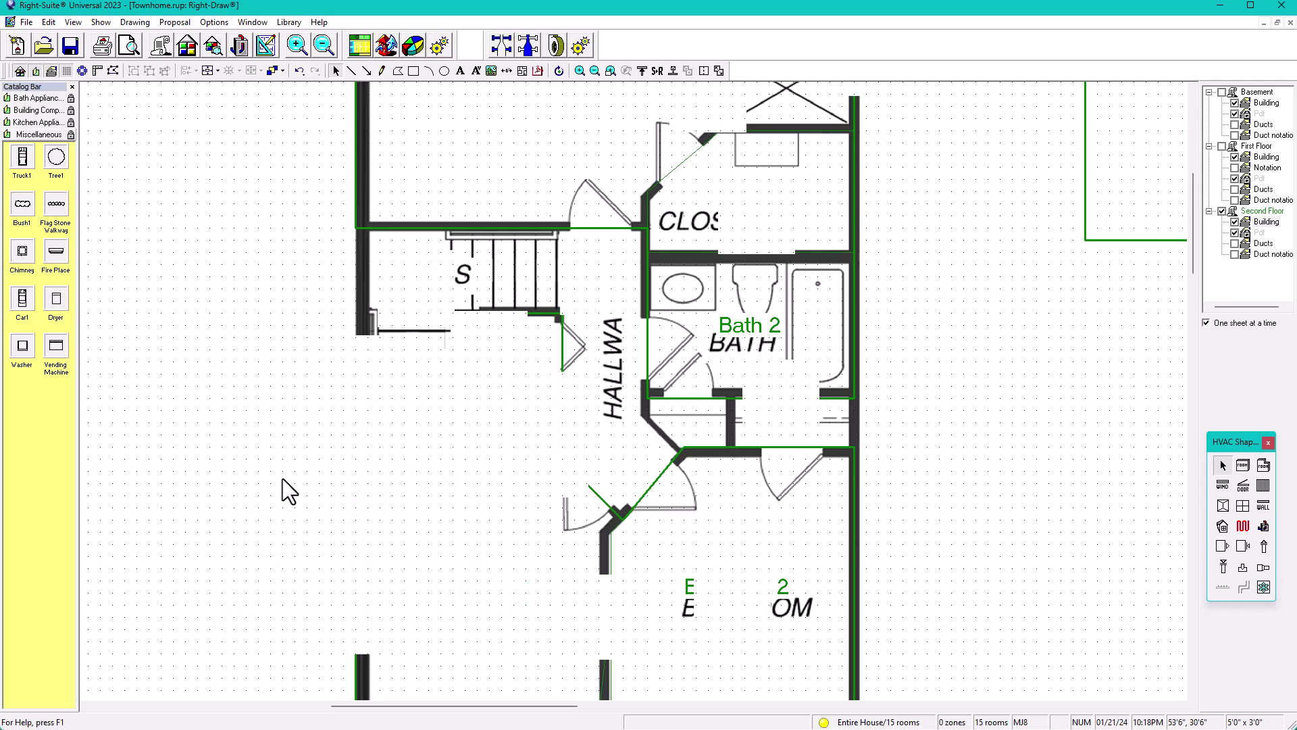
{"action": "left_click", "coordinate": [491, 545]}
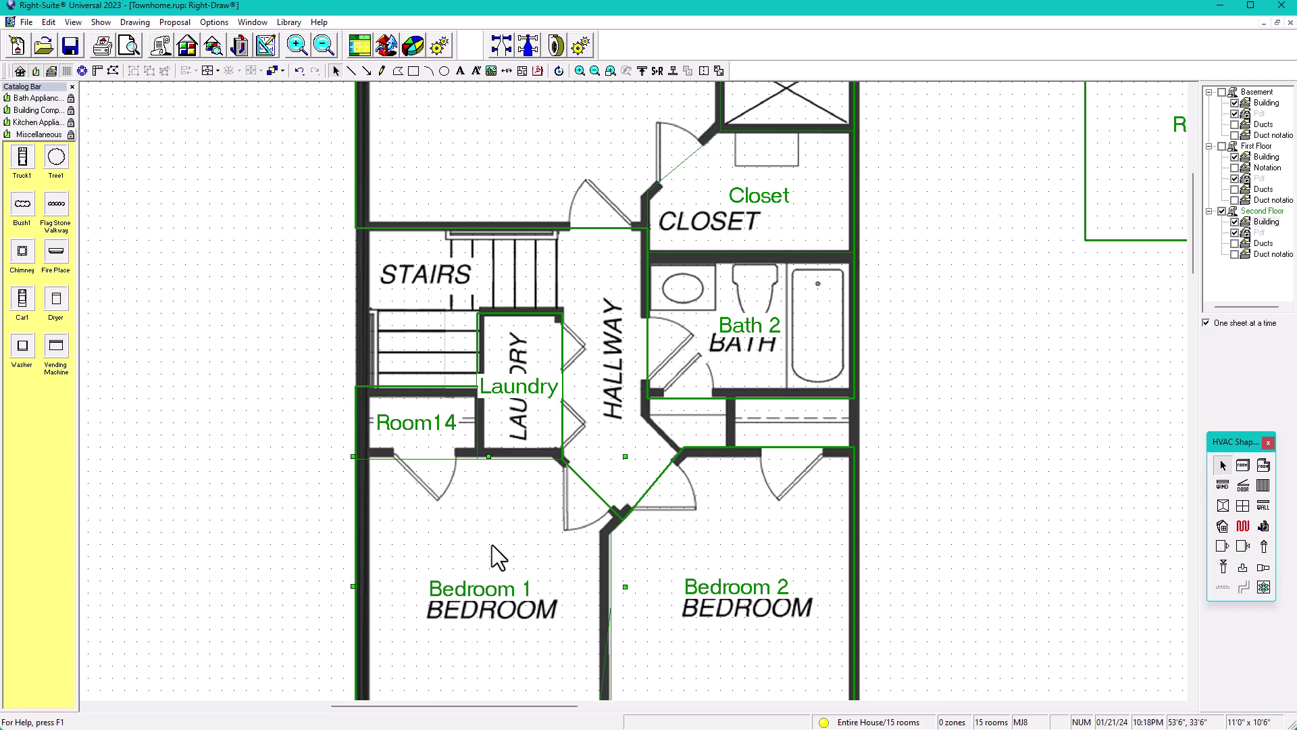
{"action": "left_click", "coordinate": [421, 447], "text": "shift"}
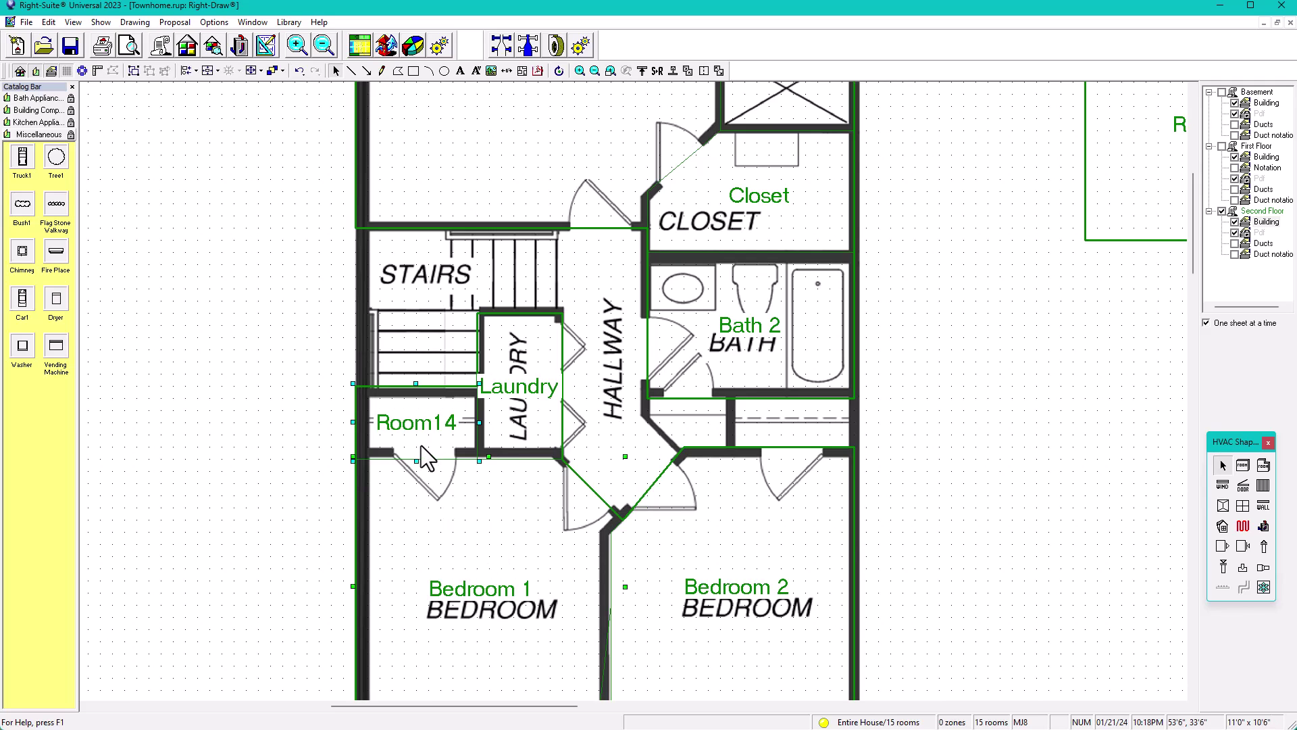
{"action": "left_click", "coordinate": [687, 71]}
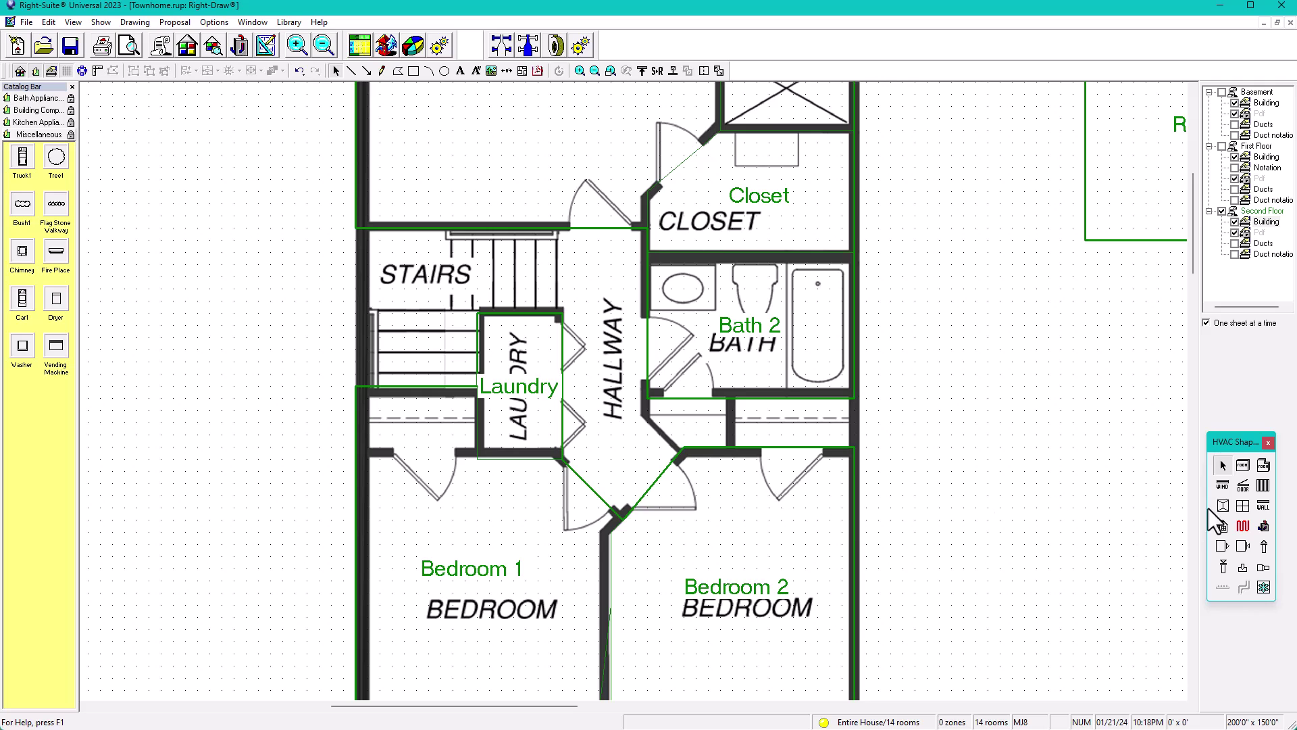
Fit a new room over the closet between Bath 2 and Bedroom 2 and merge it into Bedroom 2.
{"action": "left_click_drag", "start_coordinate": [1140, 164], "coordinate": [781, 549]}
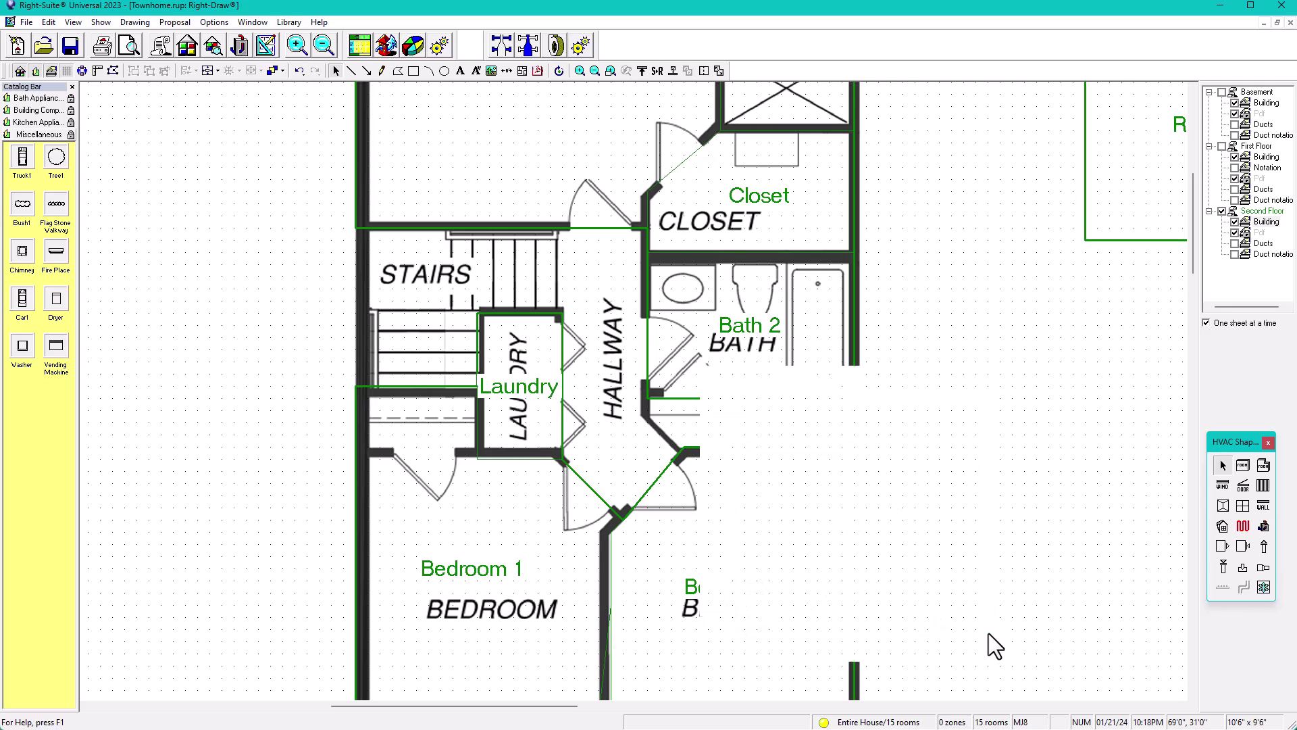
{"action": "left_click_drag", "start_coordinate": [988, 631], "coordinate": [853, 445]}
{"action": "left_click", "coordinate": [724, 544]}
{"action": "left_click", "coordinate": [781, 437], "text": "shift"}
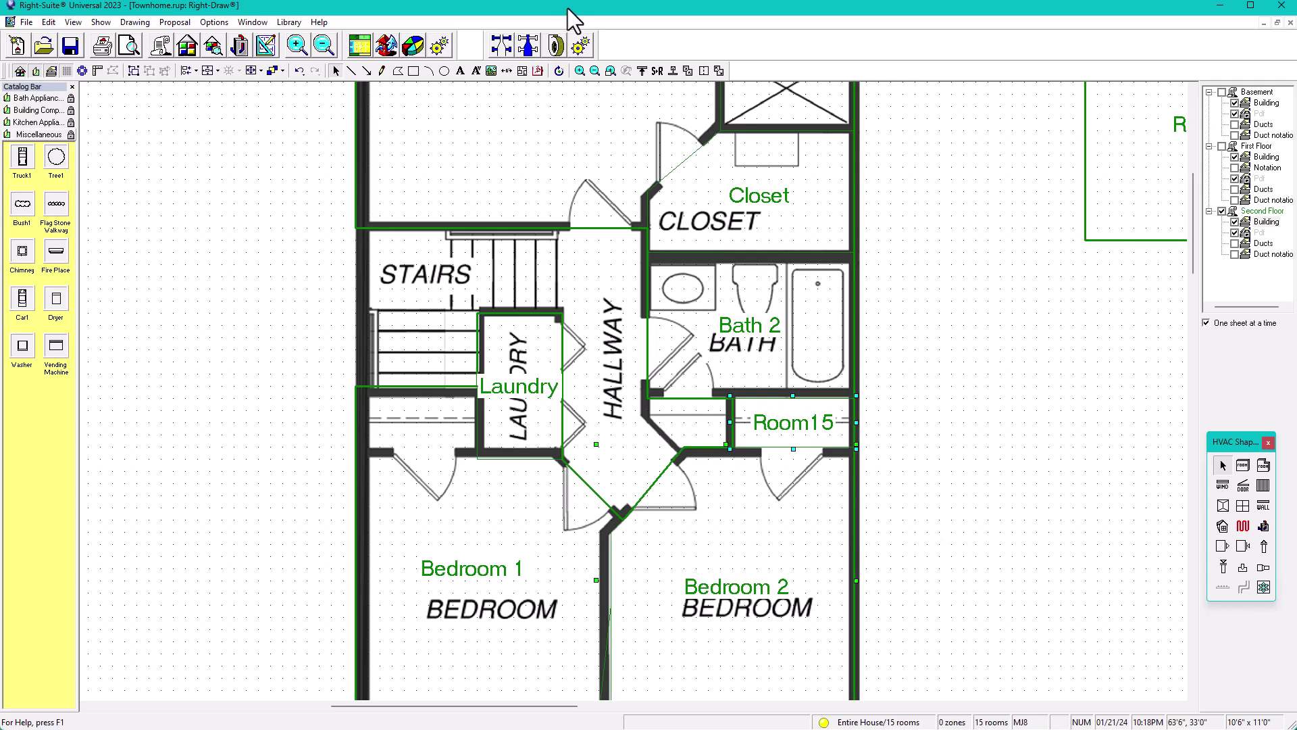
{"action": "left_click", "coordinate": [688, 71]}
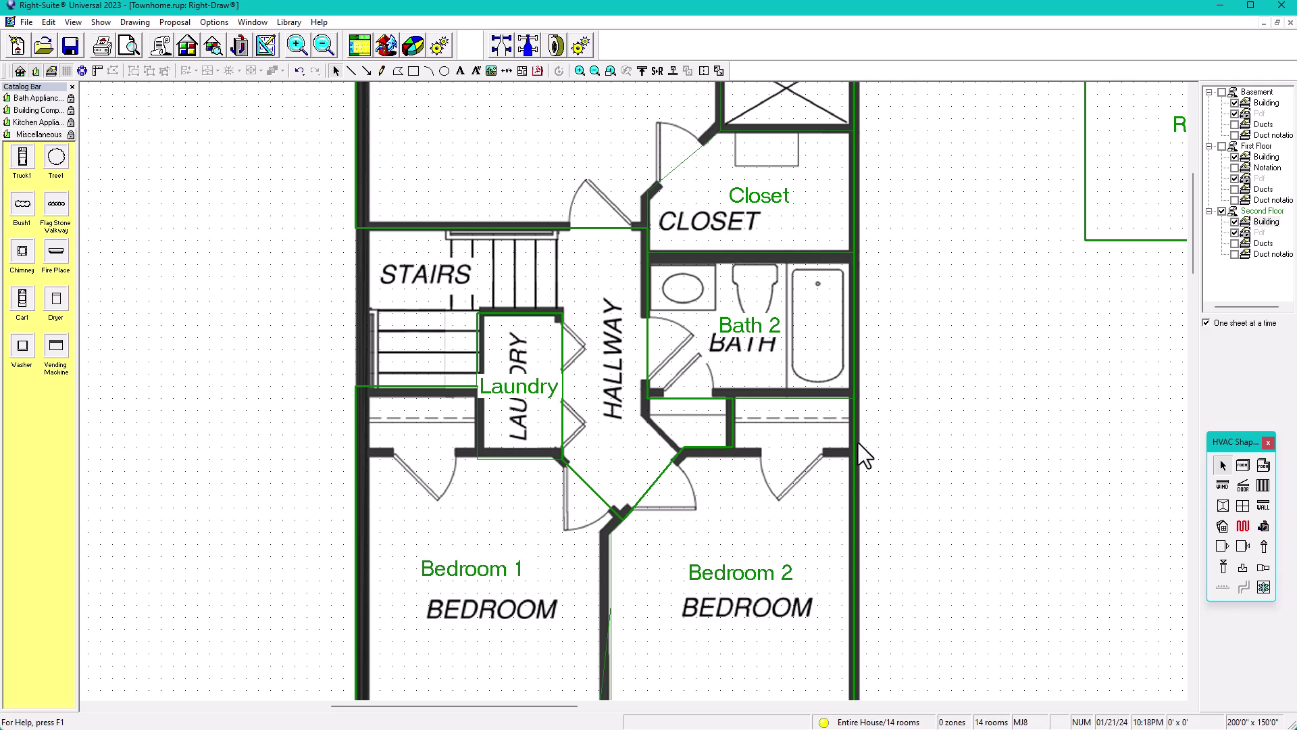
Draw a polygonal room over the small angled closet between the Hallway and Bedroom 2, just below Bath 2.
{"action": "scroll", "coordinate": [790, 444], "scroll_direction": "up", "scroll_amount": 2}
{"action": "scroll", "coordinate": [598, 452], "scroll_direction": "up", "scroll_amount": 1}
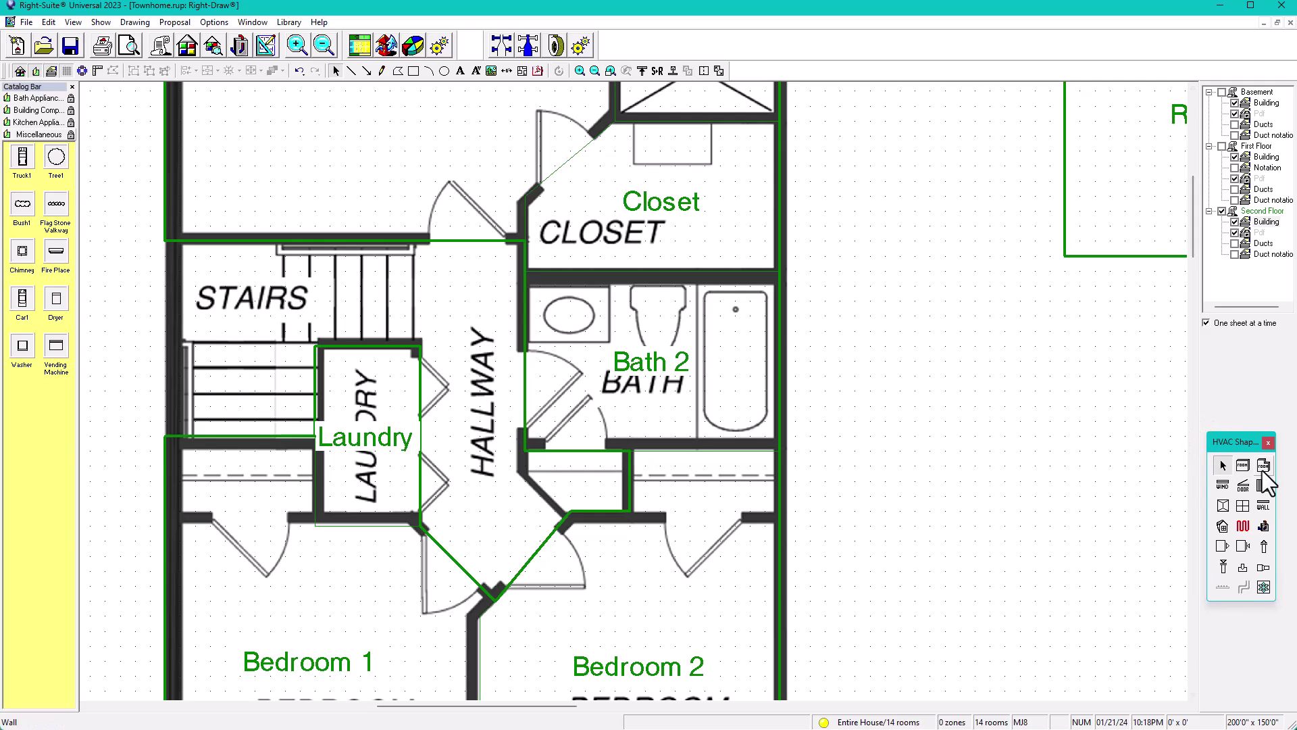
{"action": "scroll", "coordinate": [612, 504], "scroll_direction": "up", "scroll_amount": 1}
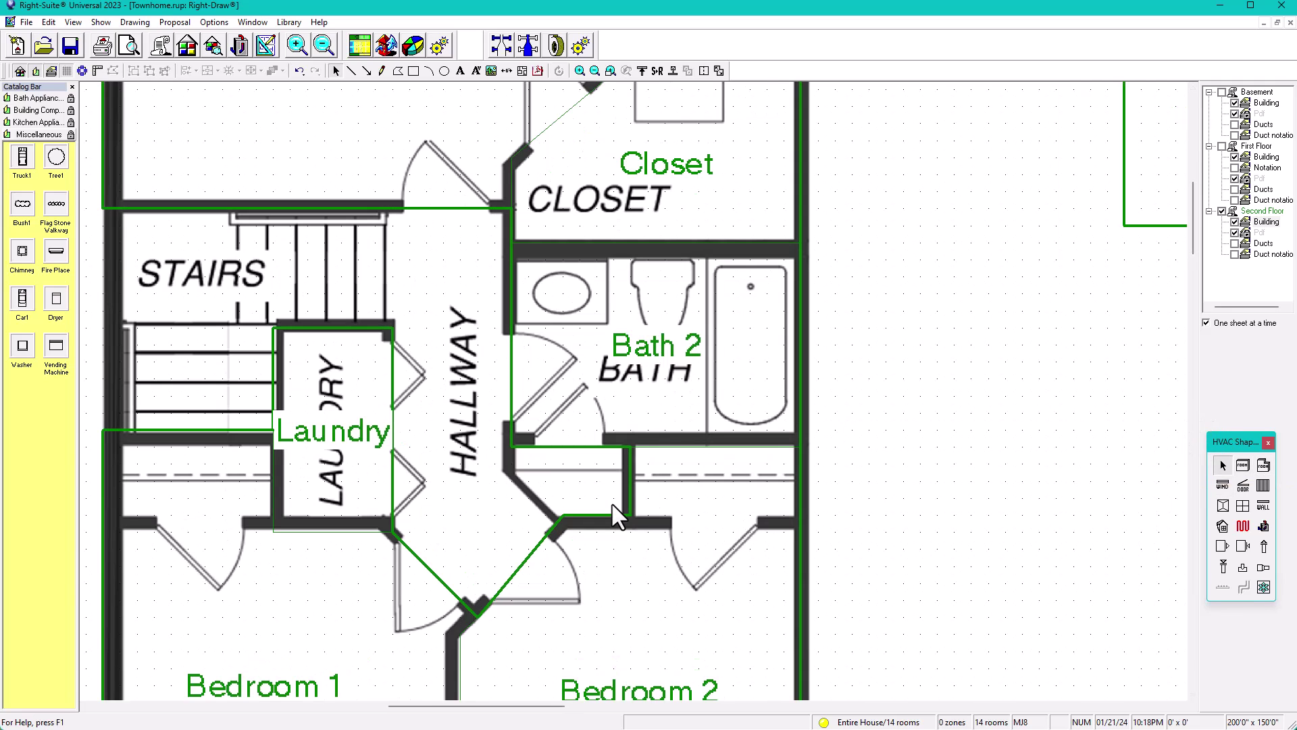
{"action": "left_click", "coordinate": [1263, 465]}
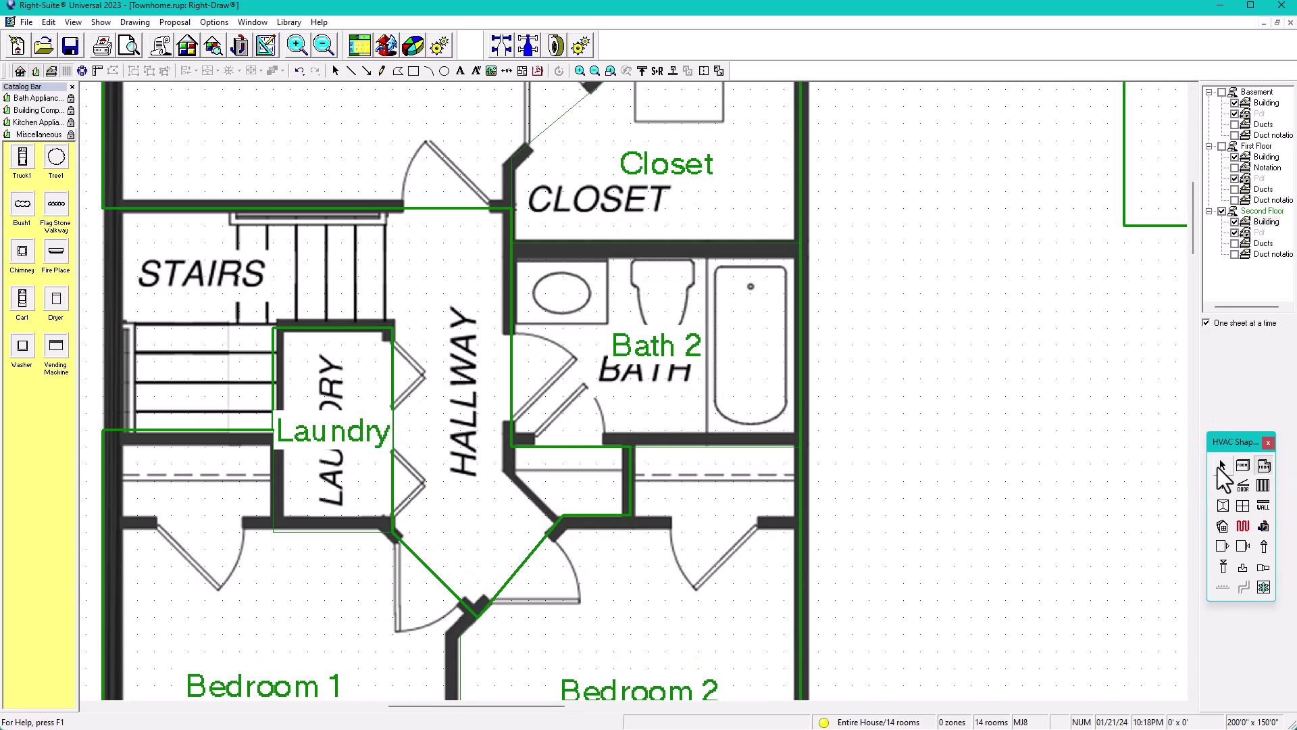
{"action": "left_click", "coordinate": [512, 454]}
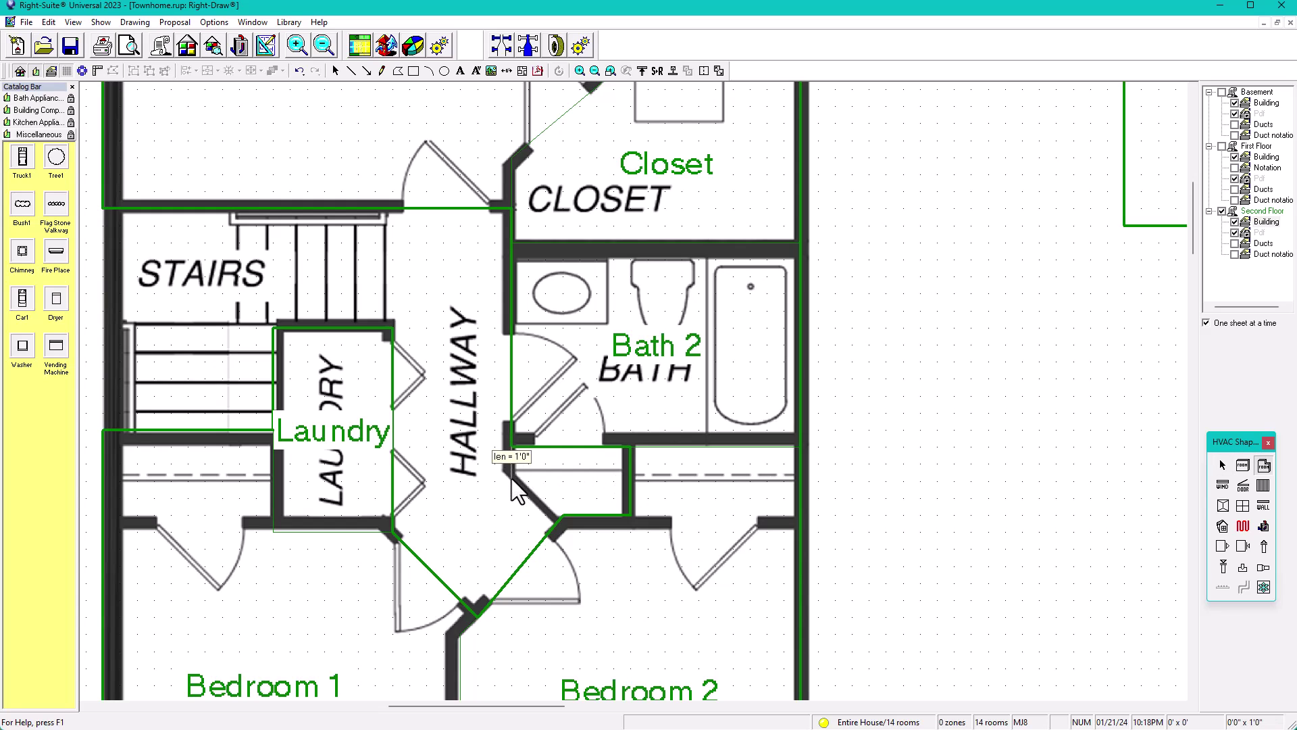
{"action": "left_click", "coordinate": [513, 483]}
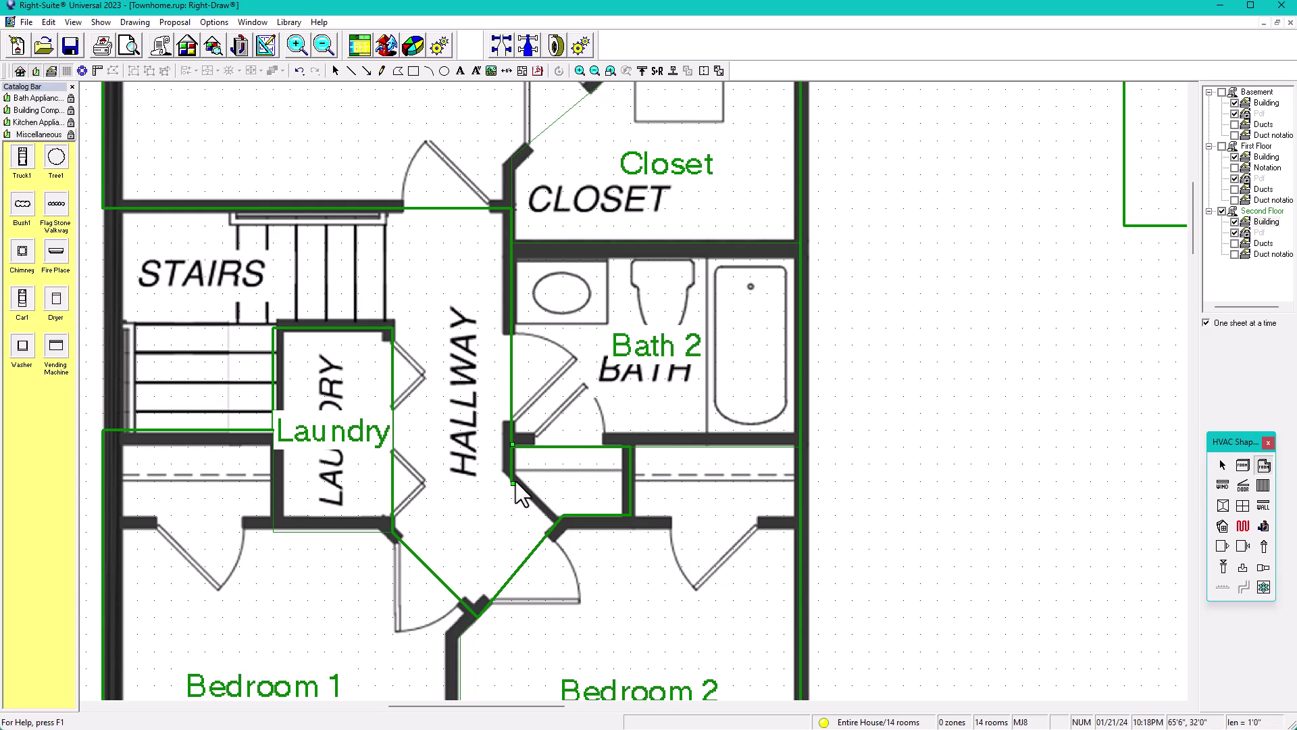
{"action": "left_click", "coordinate": [560, 518]}
{"action": "left_click", "coordinate": [631, 519]}
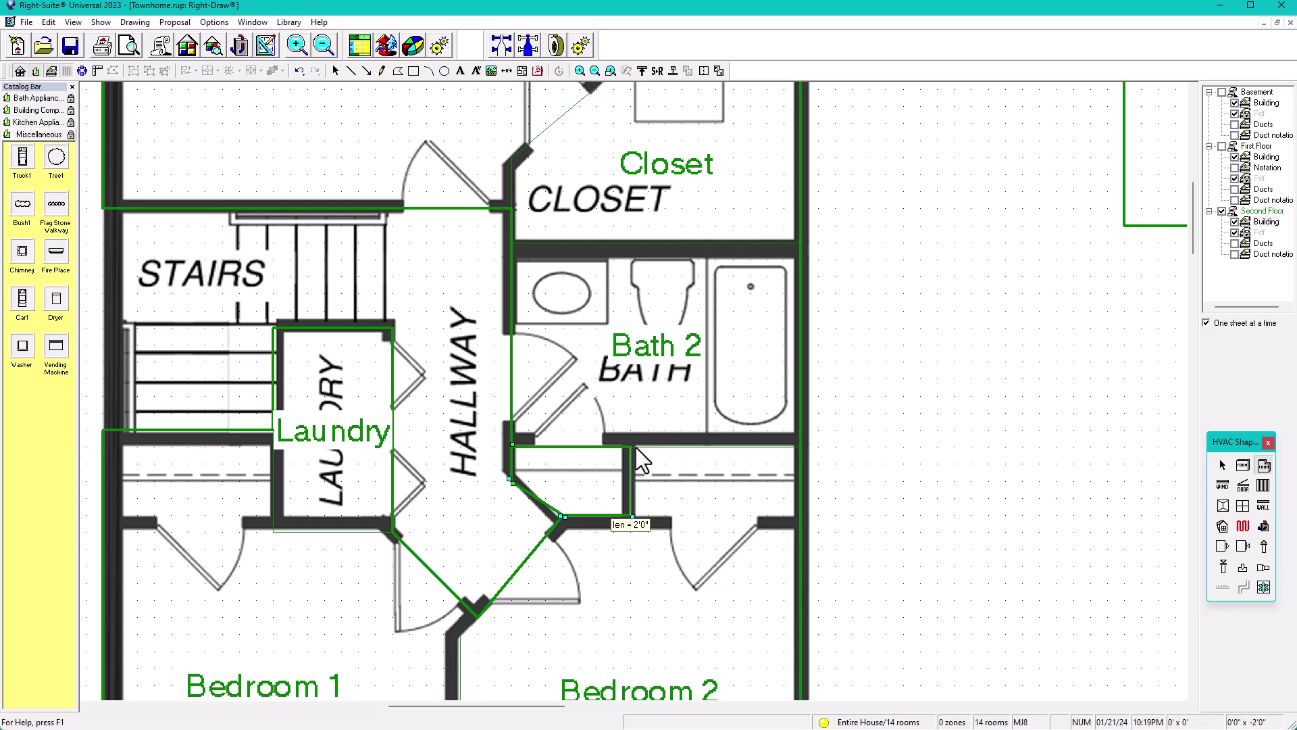
{"action": "left_click", "coordinate": [632, 446]}
{"action": "left_click", "coordinate": [513, 446]}
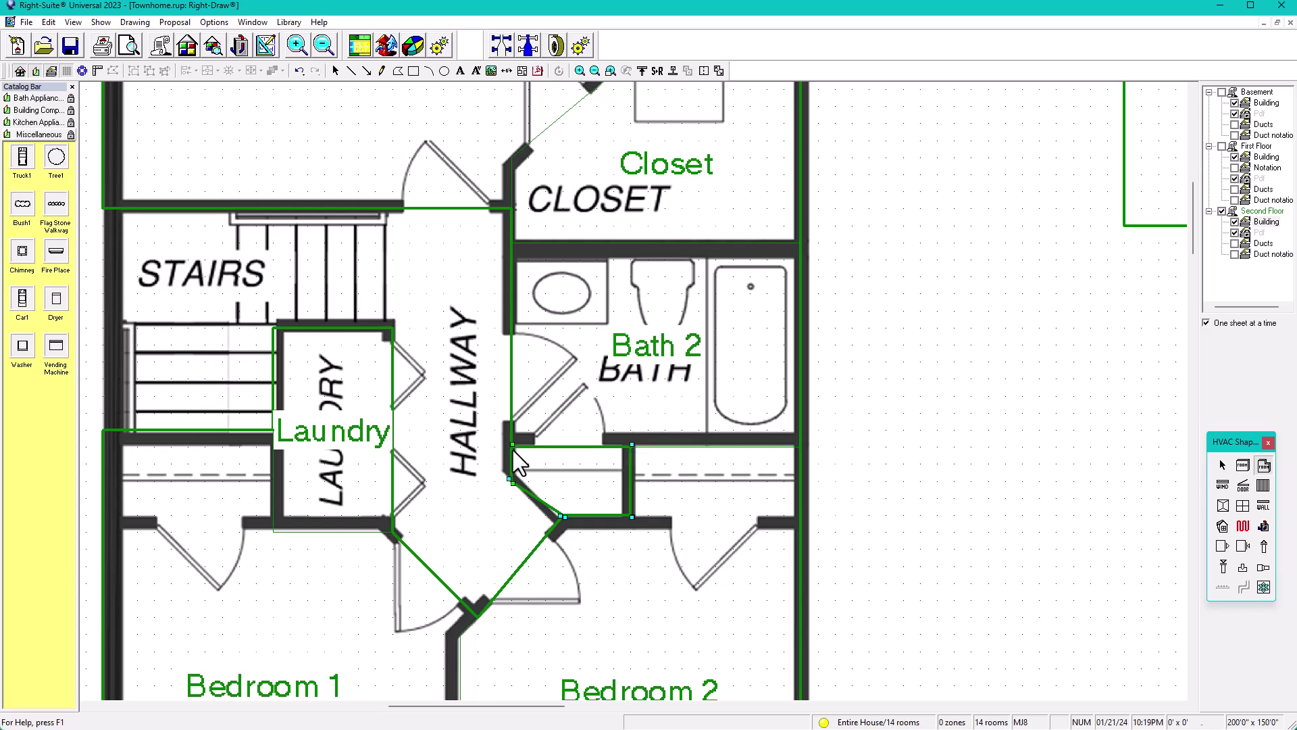
Merge the new closet room into Bath 2.
{"action": "left_click", "coordinate": [1222, 464]}
{"action": "left_click", "coordinate": [672, 383]}
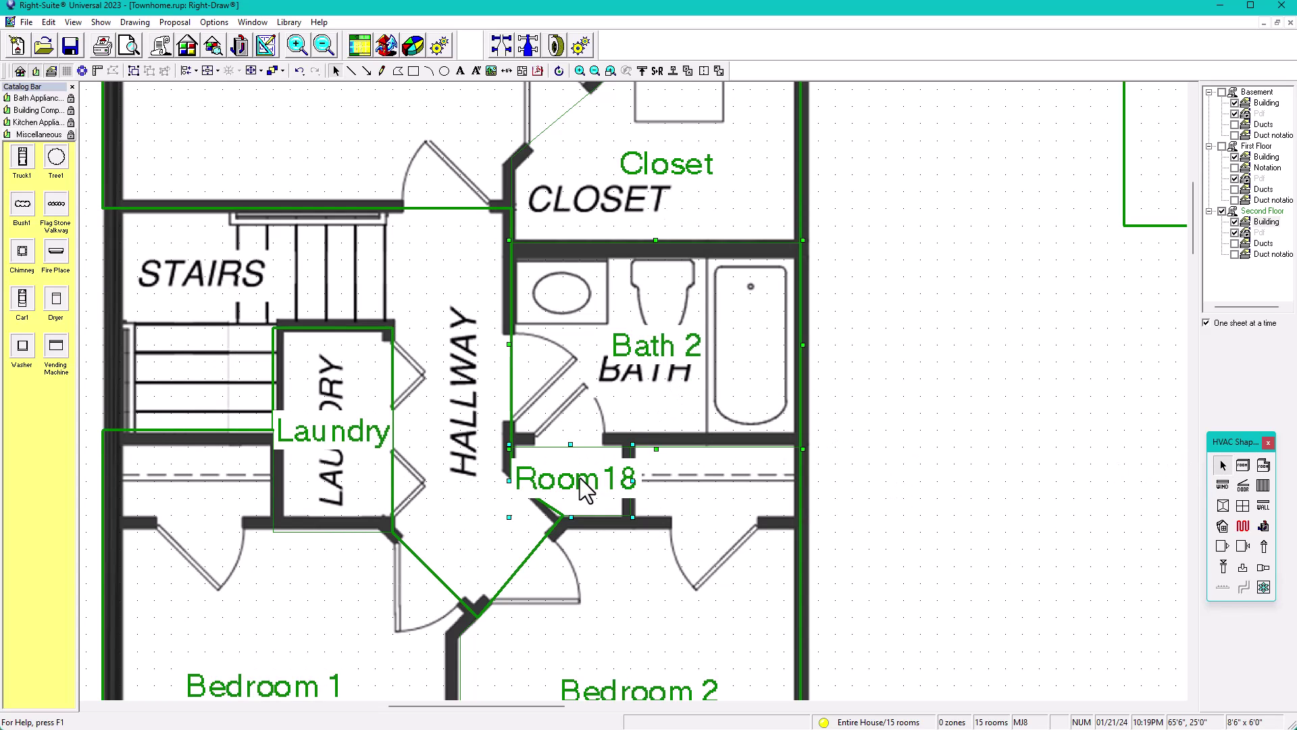
{"action": "left_click", "coordinate": [704, 70]}
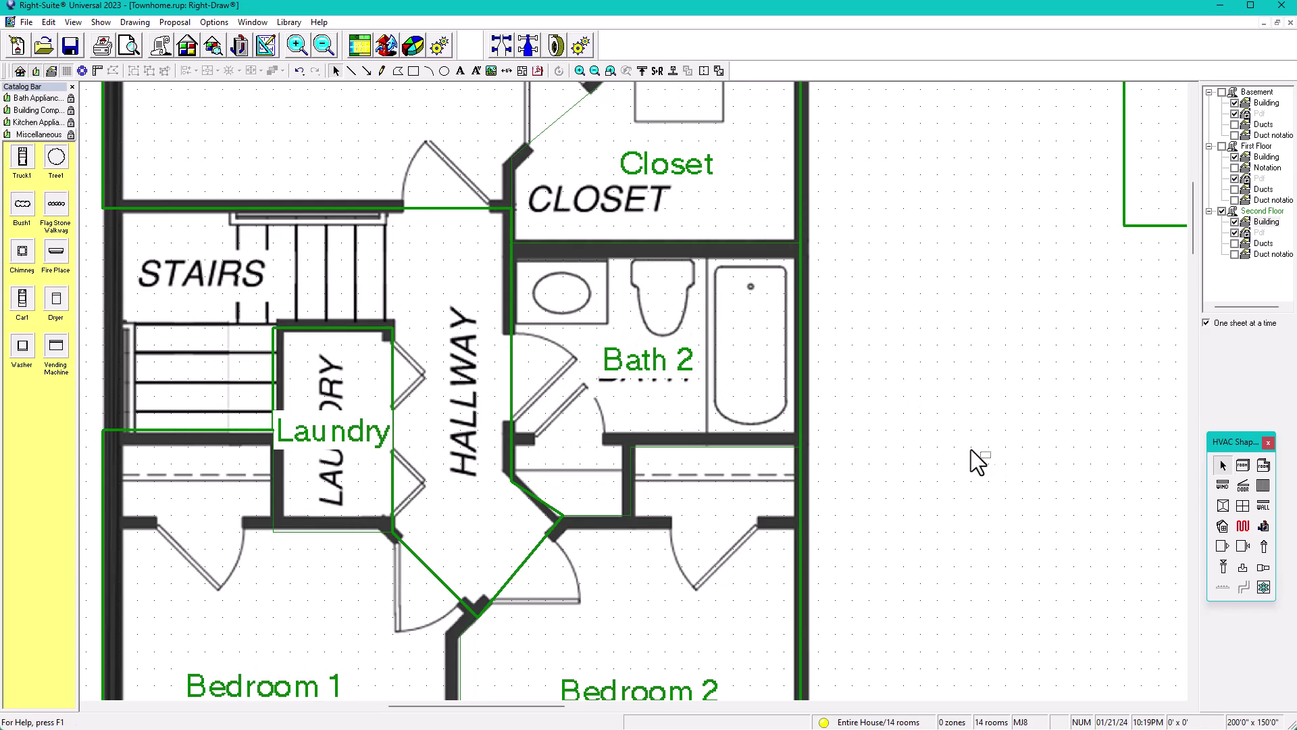
Check the second-floor rooms with the Pdf underlay hidden, restore the underlay and make the Building layer active again.
{"action": "scroll", "coordinate": [878, 453], "scroll_direction": "down", "scroll_amount": 2}
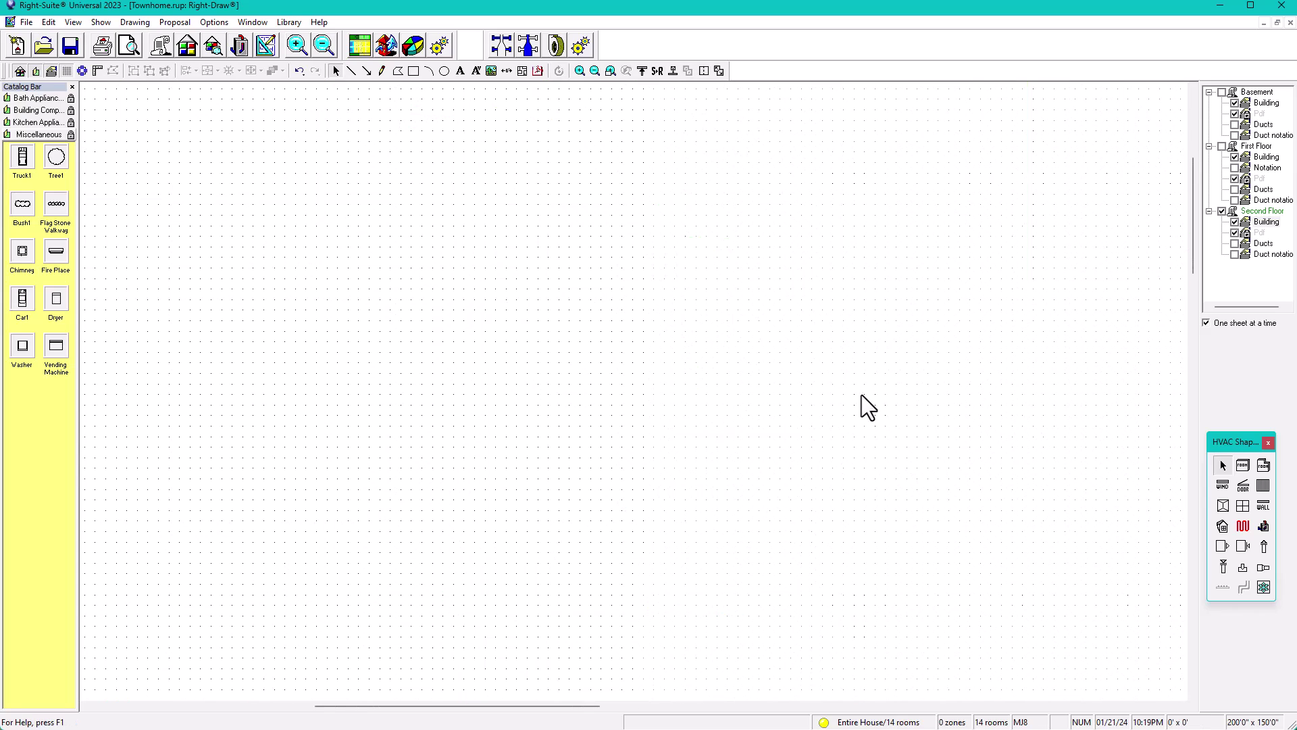
{"action": "scroll", "coordinate": [861, 399], "scroll_direction": "down", "scroll_amount": 1}
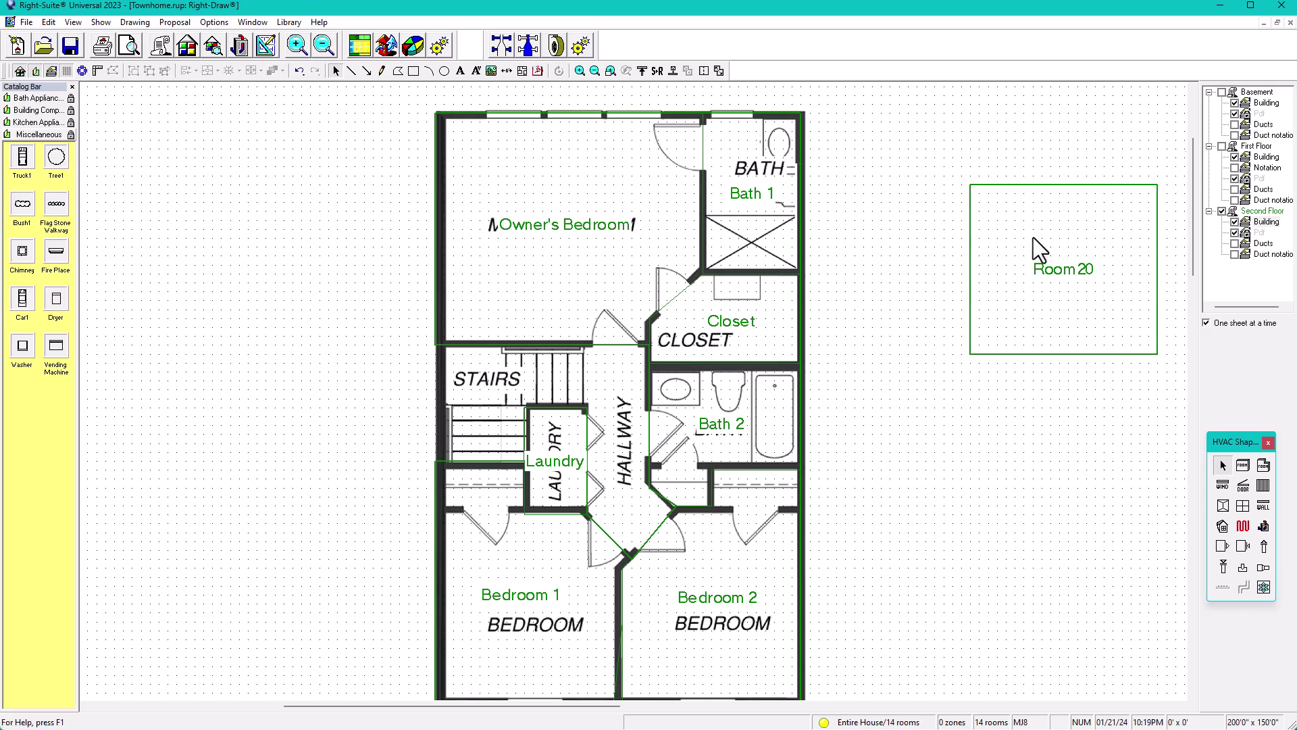
{"action": "left_click", "coordinate": [1234, 233]}
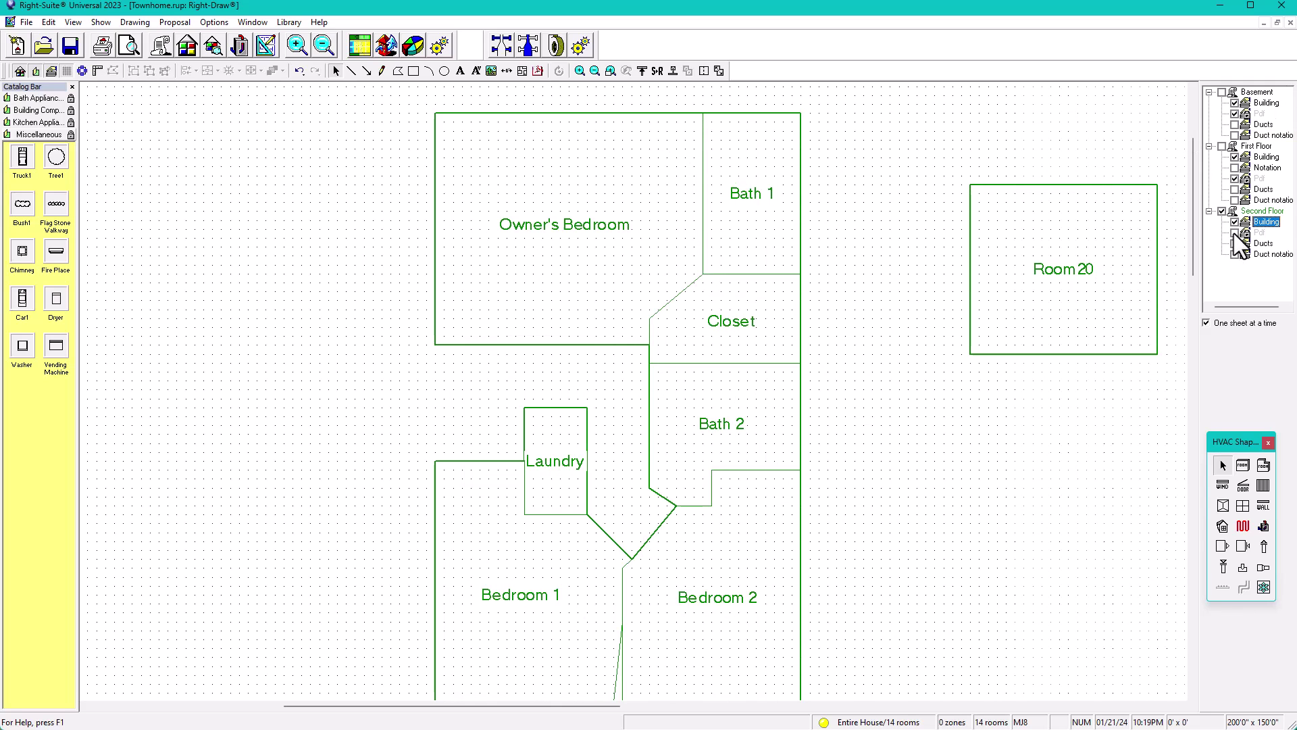
{"action": "left_click", "coordinate": [1235, 232]}
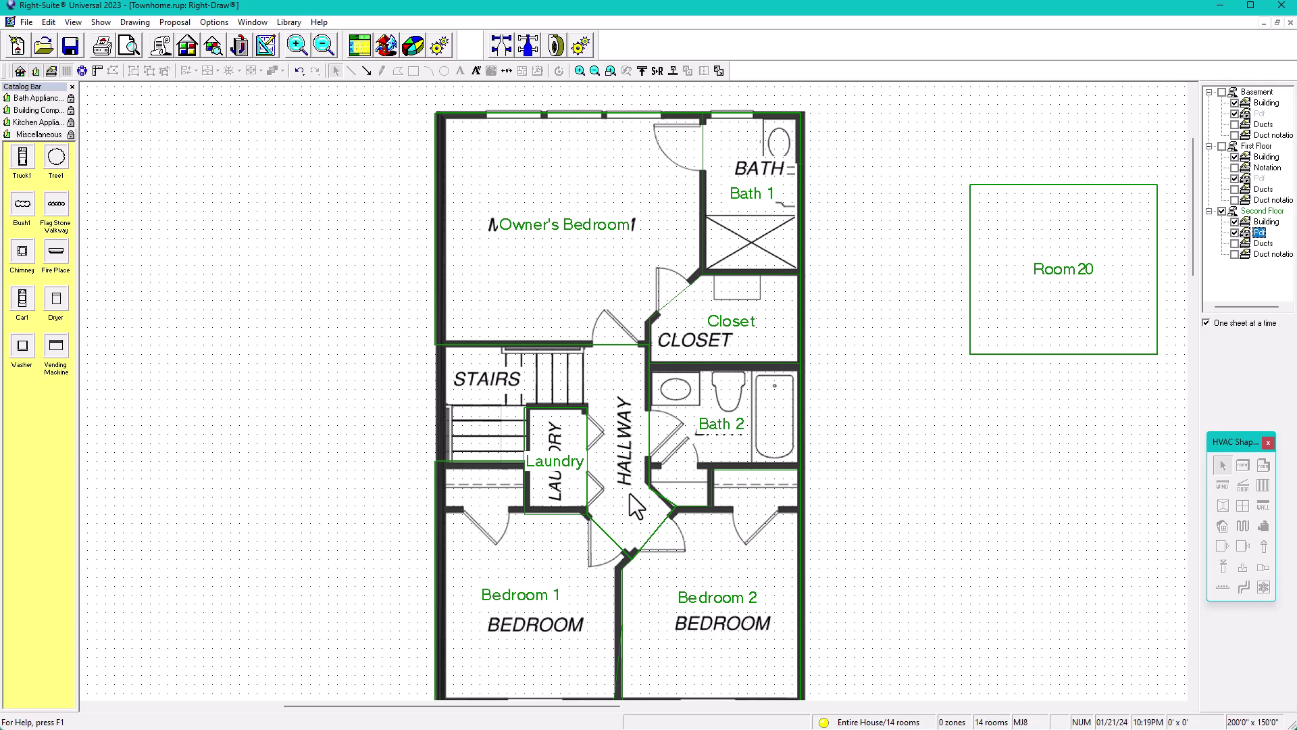
{"action": "left_click", "coordinate": [979, 312]}
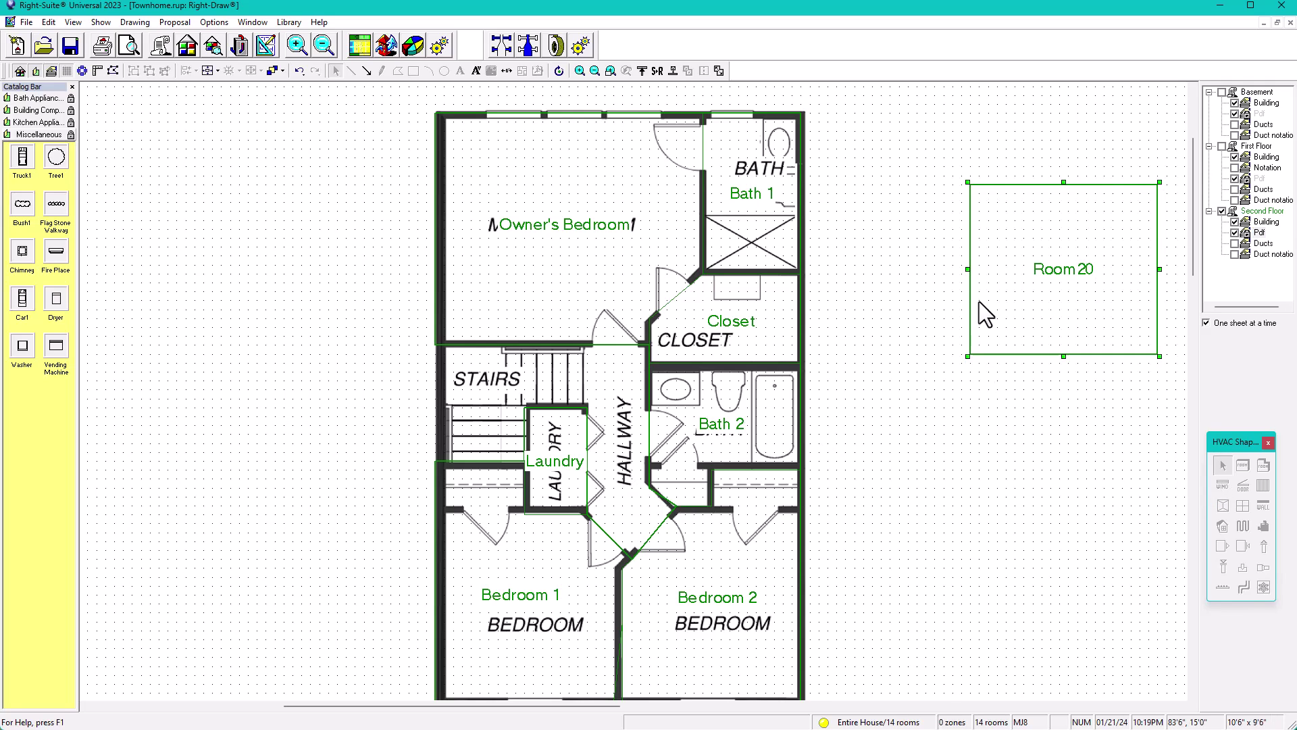
{"action": "left_click", "coordinate": [1236, 223]}
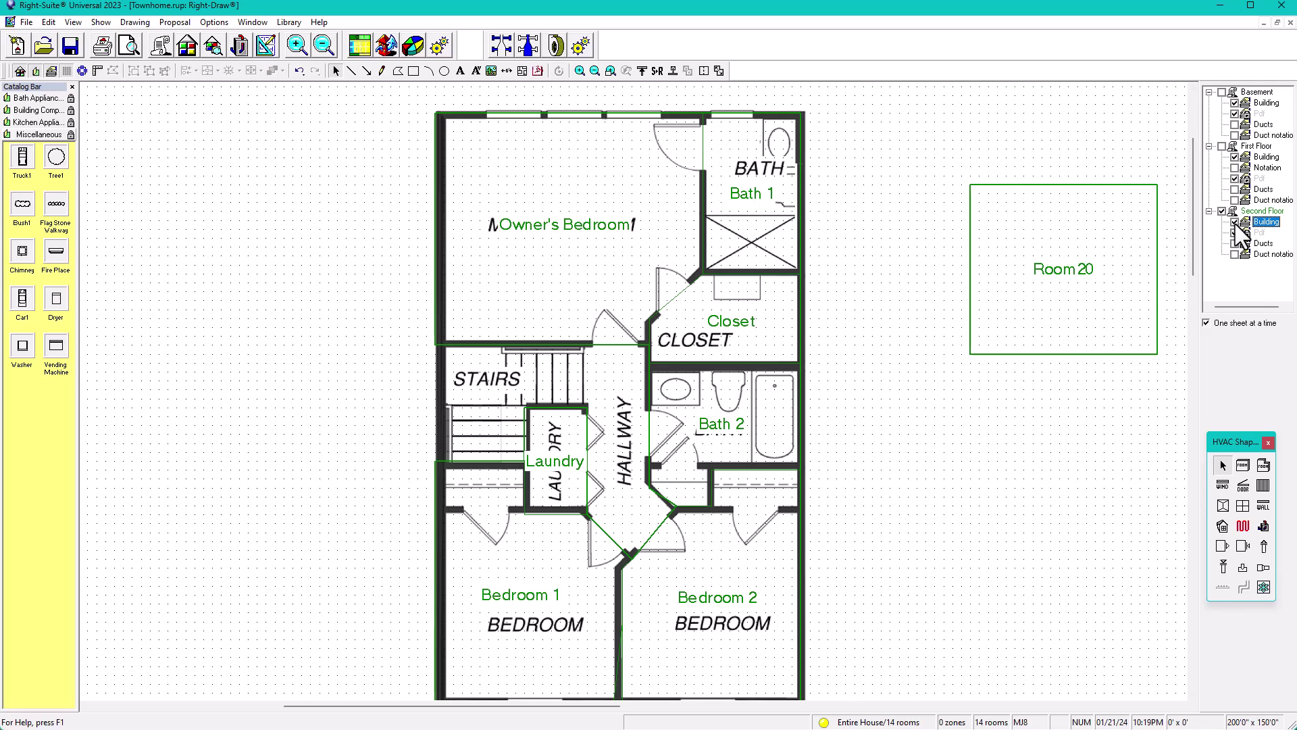
Copy the spare room beside the plan onto the hallway and size it to 3'6" × 9'6".
{"action": "left_click", "coordinate": [992, 314]}
{"action": "left_click_drag", "start_coordinate": [1010, 327], "coordinate": [628, 477]}
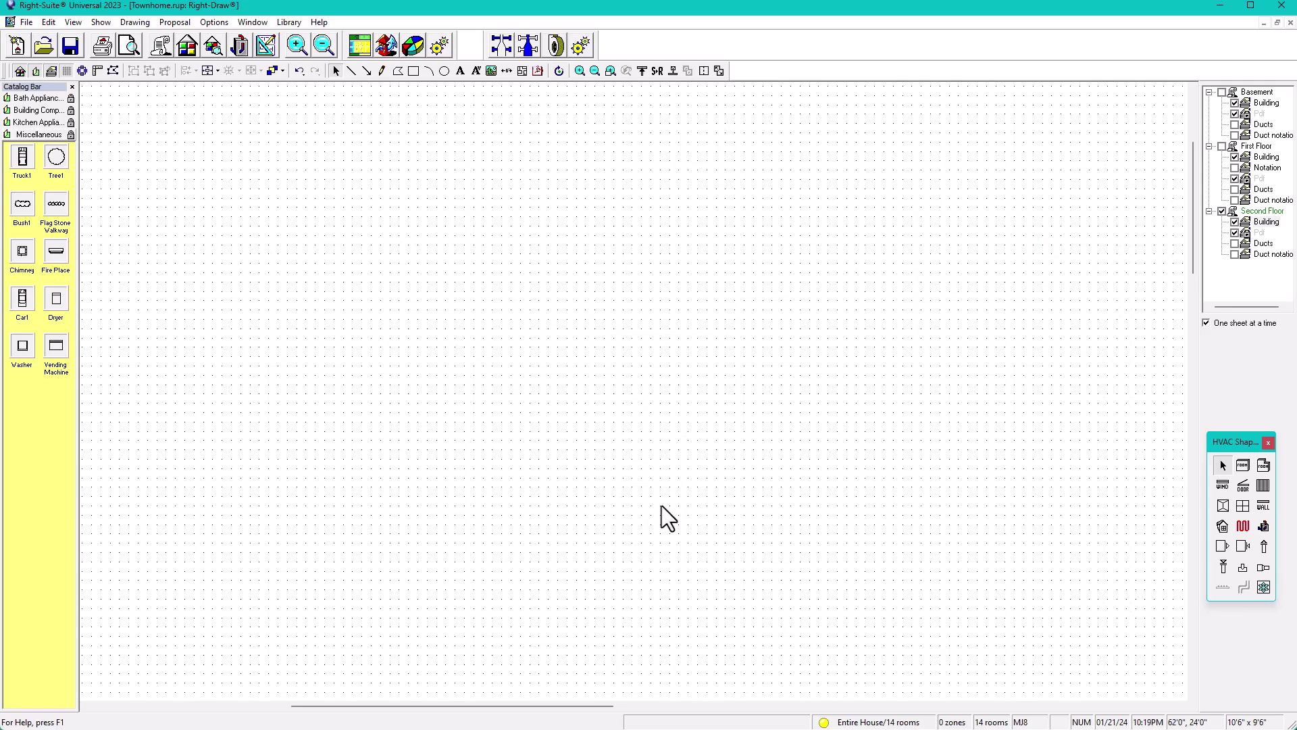
{"action": "left_click_drag", "start_coordinate": [804, 418], "coordinate": [656, 435]}
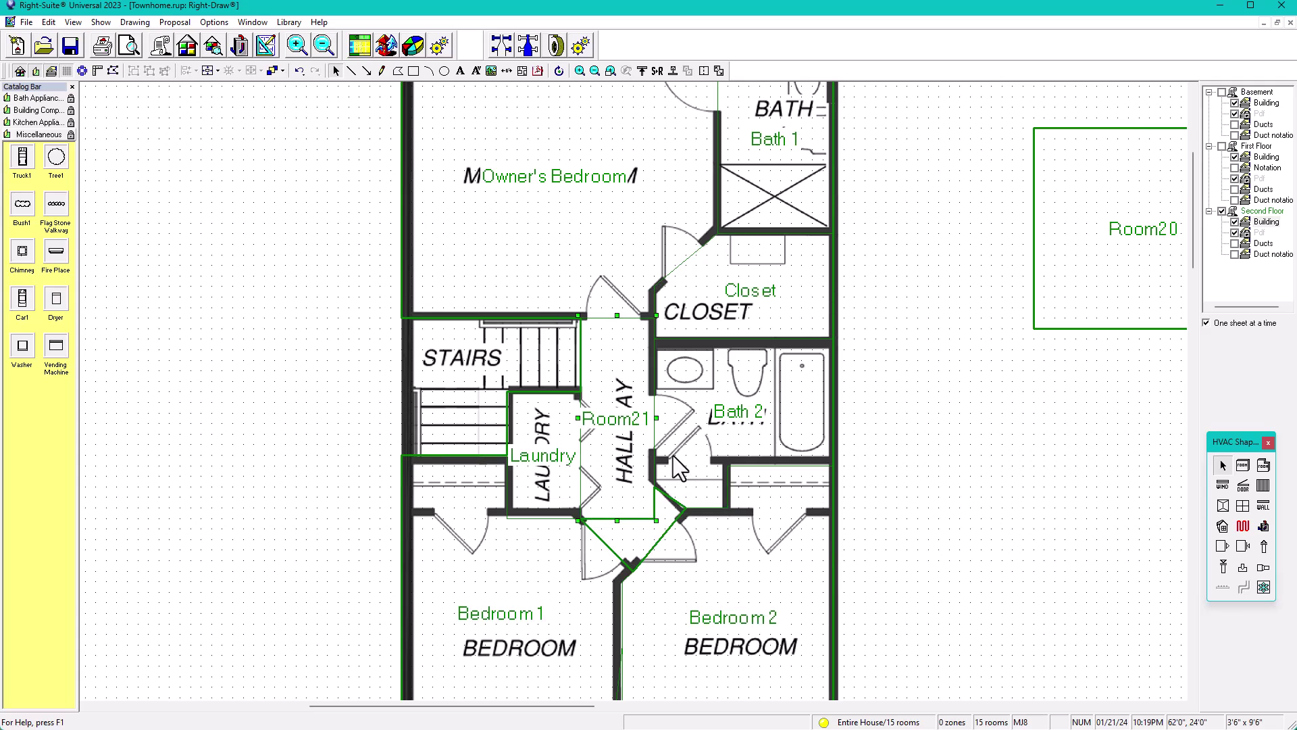
Reshape the hallway room's corners to follow the angled walls at Bedroom 1, Bedroom 2 and Bath 2, 5'0" × 12'0" overall.
{"action": "left_click", "coordinate": [113, 70]}
{"action": "left_click_drag", "start_coordinate": [614, 513], "coordinate": [628, 576]}
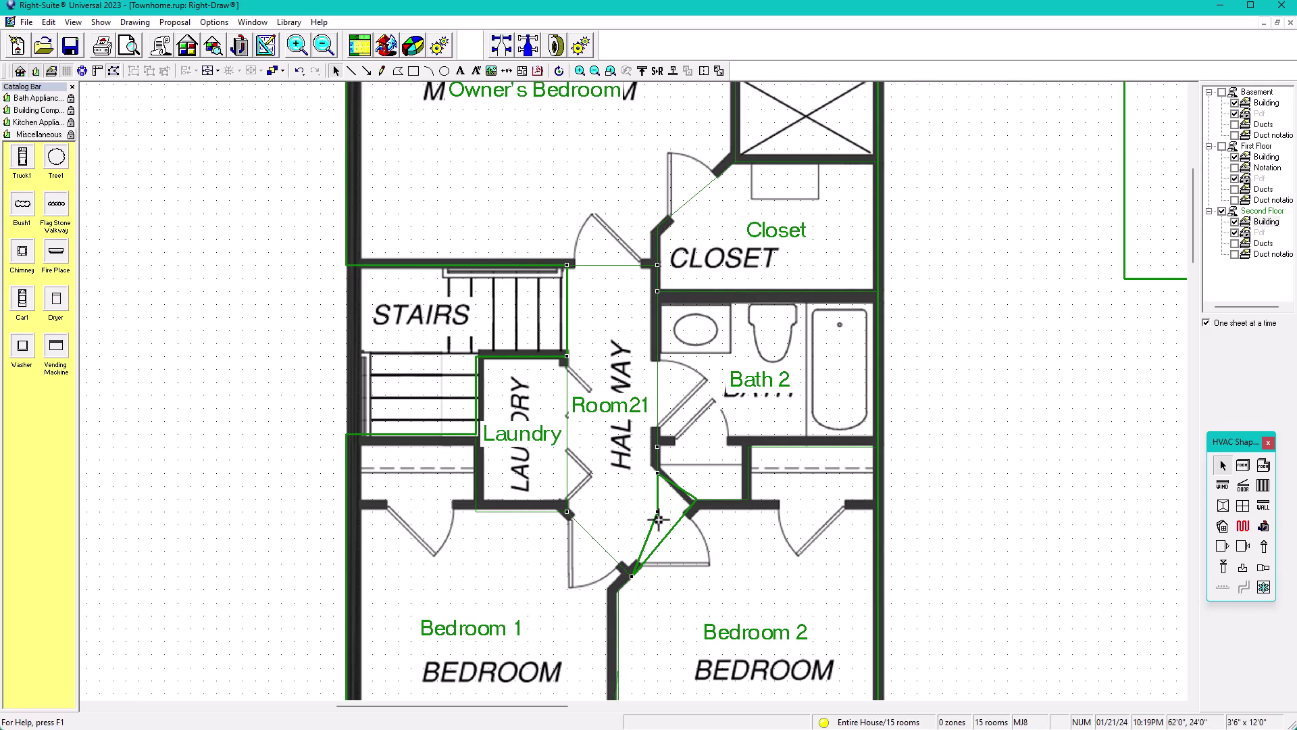
{"action": "left_click_drag", "start_coordinate": [668, 524], "coordinate": [696, 498]}
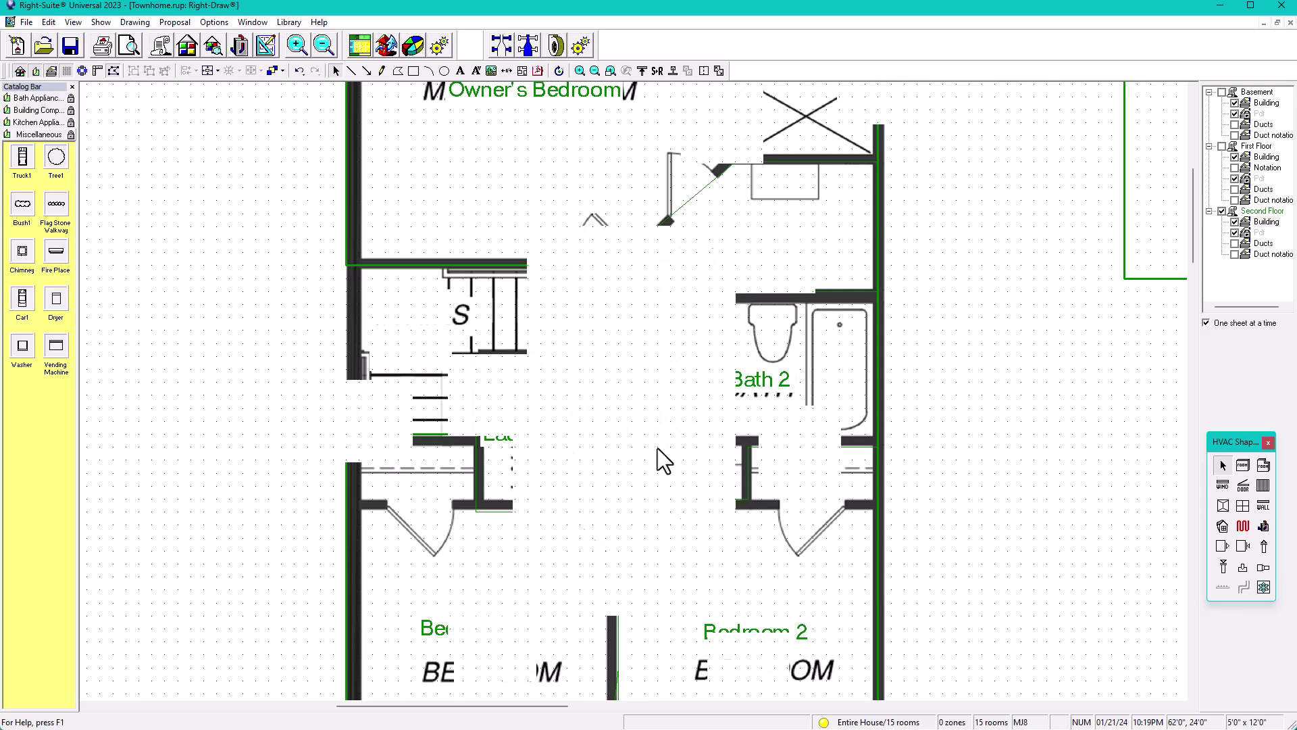
{"action": "left_click", "coordinate": [658, 446], "text": "ctrl"}
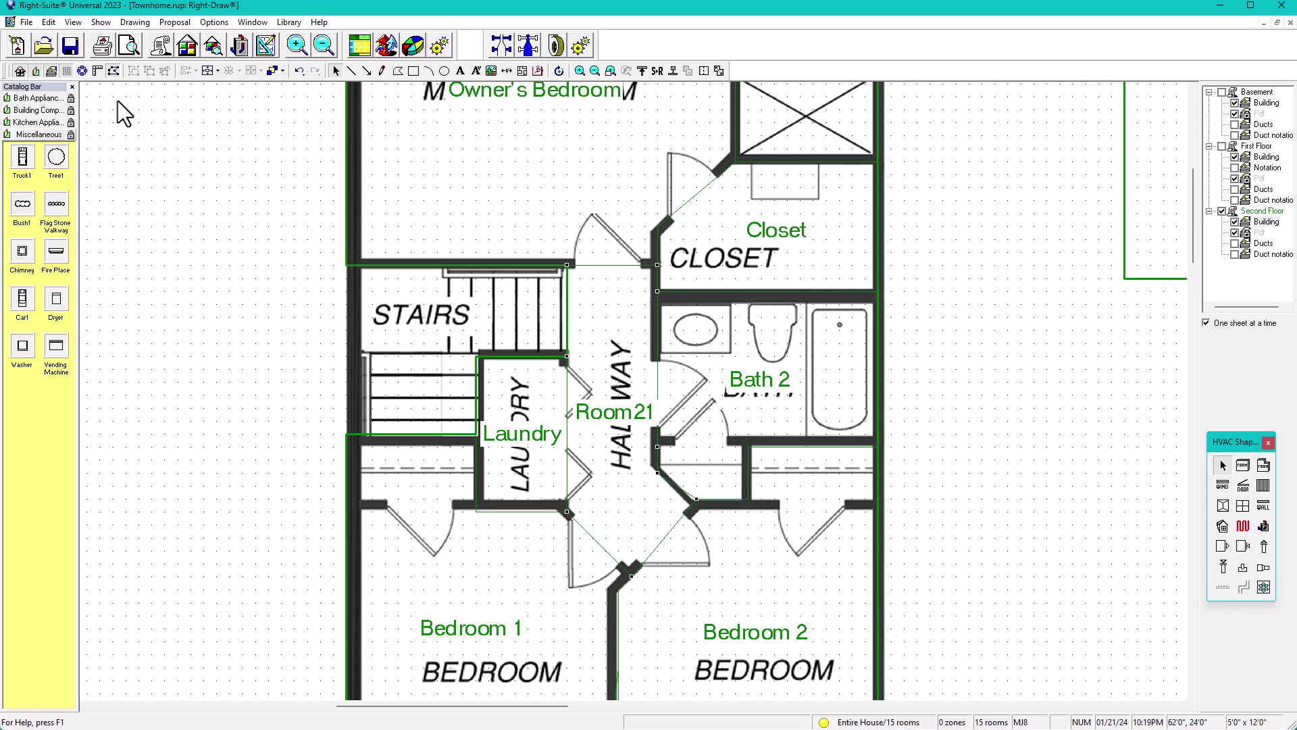
{"action": "left_click", "coordinate": [113, 71]}
Rename the reshaped room as Hallway.
{"action": "double_click", "coordinate": [615, 415]}
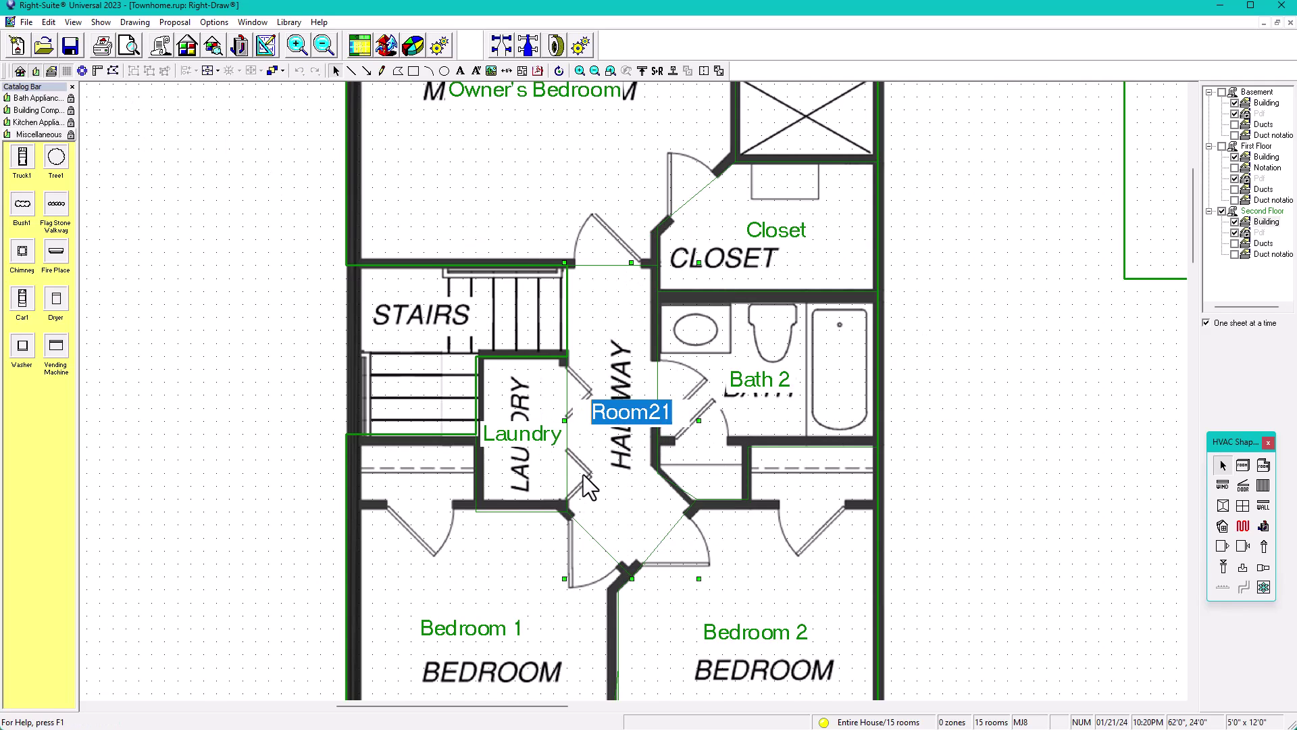
{"action": "type", "text": "Hallway"}
{"action": "left_click", "coordinate": [980, 396]}
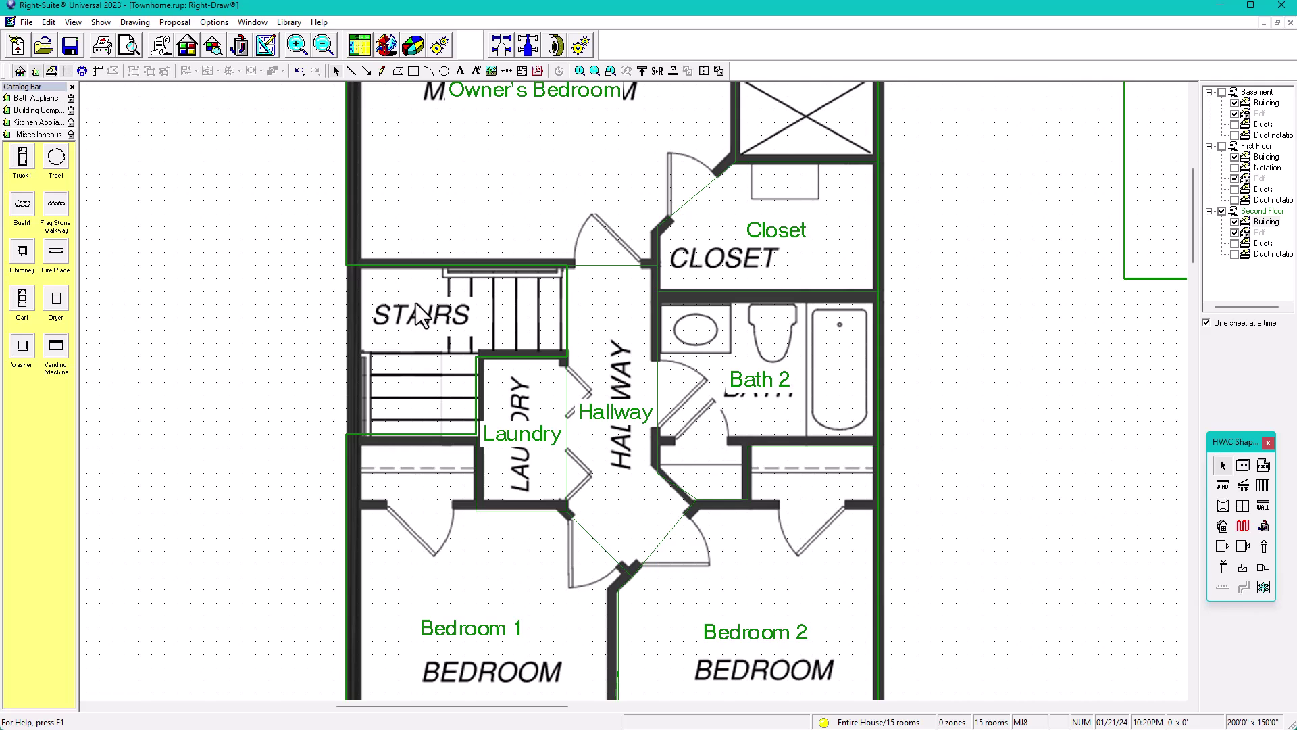
Copy the spare room over the upper part of the stairs and size it to 8'6" × 3'6".
{"action": "left_click_drag", "start_coordinate": [1148, 228], "coordinate": [379, 456]}
{"action": "left_click_drag", "start_coordinate": [622, 391], "coordinate": [563, 378]}
{"action": "left_click_drag", "start_coordinate": [456, 513], "coordinate": [436, 359]}
{"action": "left_click_drag", "start_coordinate": [436, 350], "coordinate": [434, 356]}
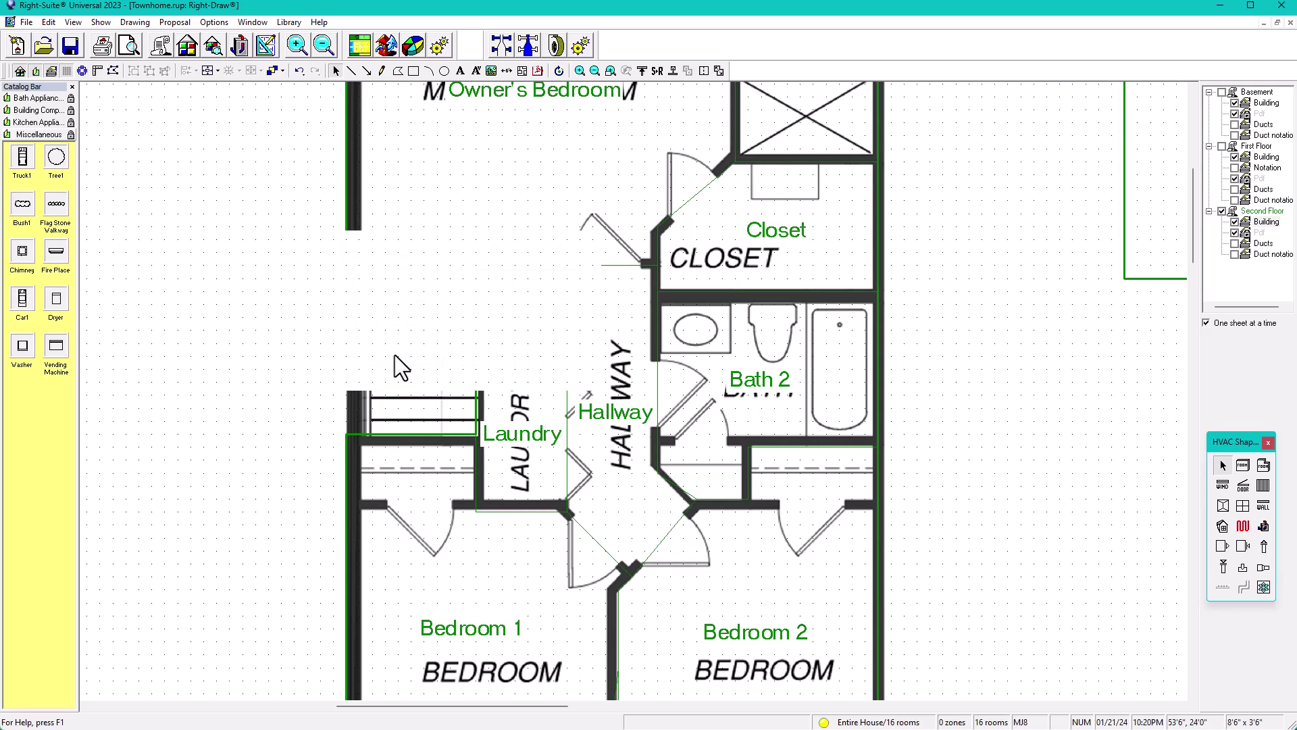
Place another 3'0" deep room over the lower stair flight and fit its width between the outer wall and Laundry.
{"action": "left_click_drag", "start_coordinate": [393, 368], "coordinate": [302, 445]}
{"action": "key", "text": "shift+Up"}
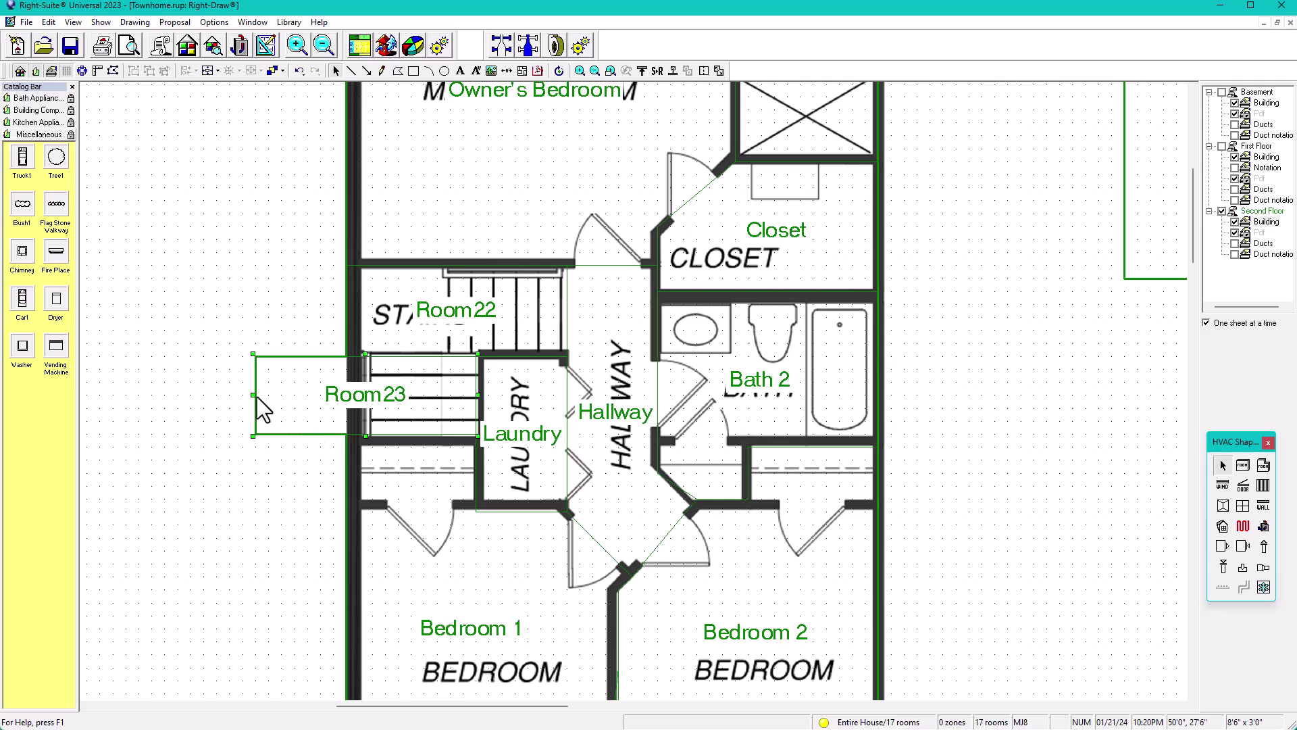
{"action": "left_click_drag", "start_coordinate": [254, 397], "coordinate": [348, 405]}
Merge the two stair rooms into one room.
{"action": "left_click", "coordinate": [366, 319]}
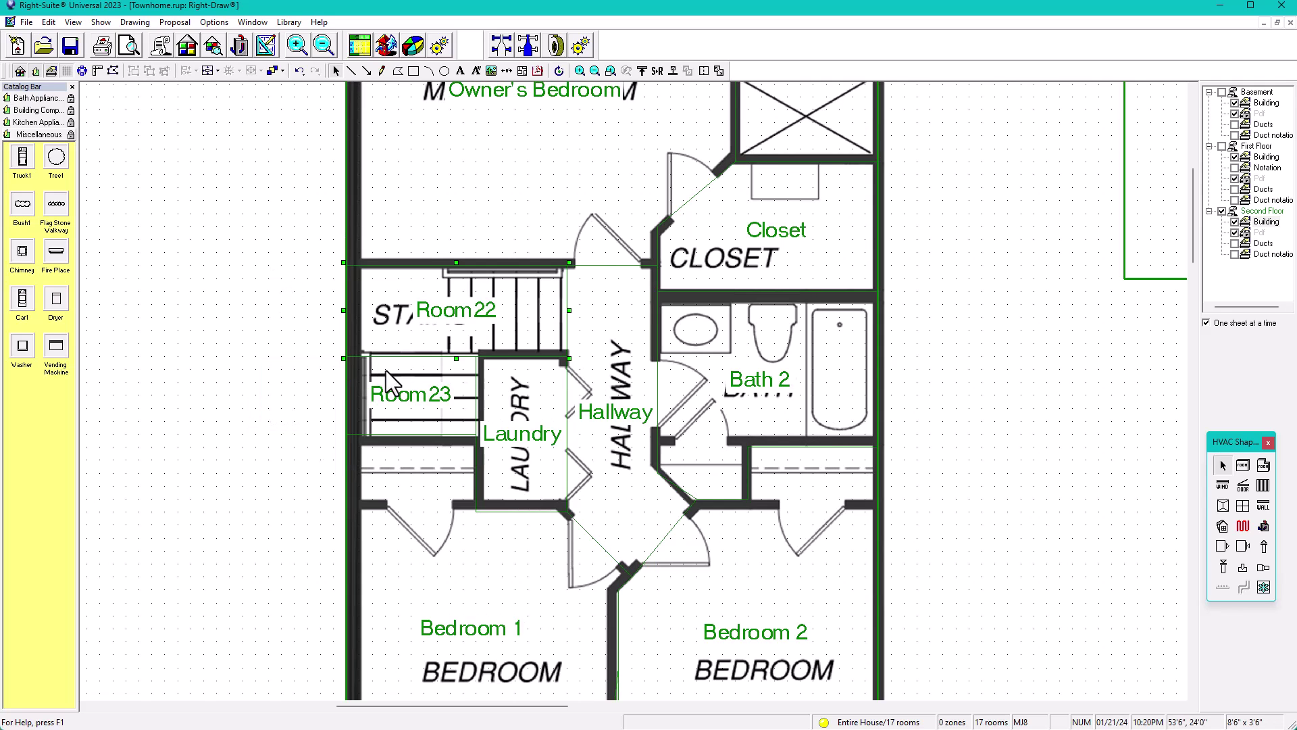
{"action": "left_click", "coordinate": [395, 393], "text": "shift"}
{"action": "left_click", "coordinate": [687, 72]}
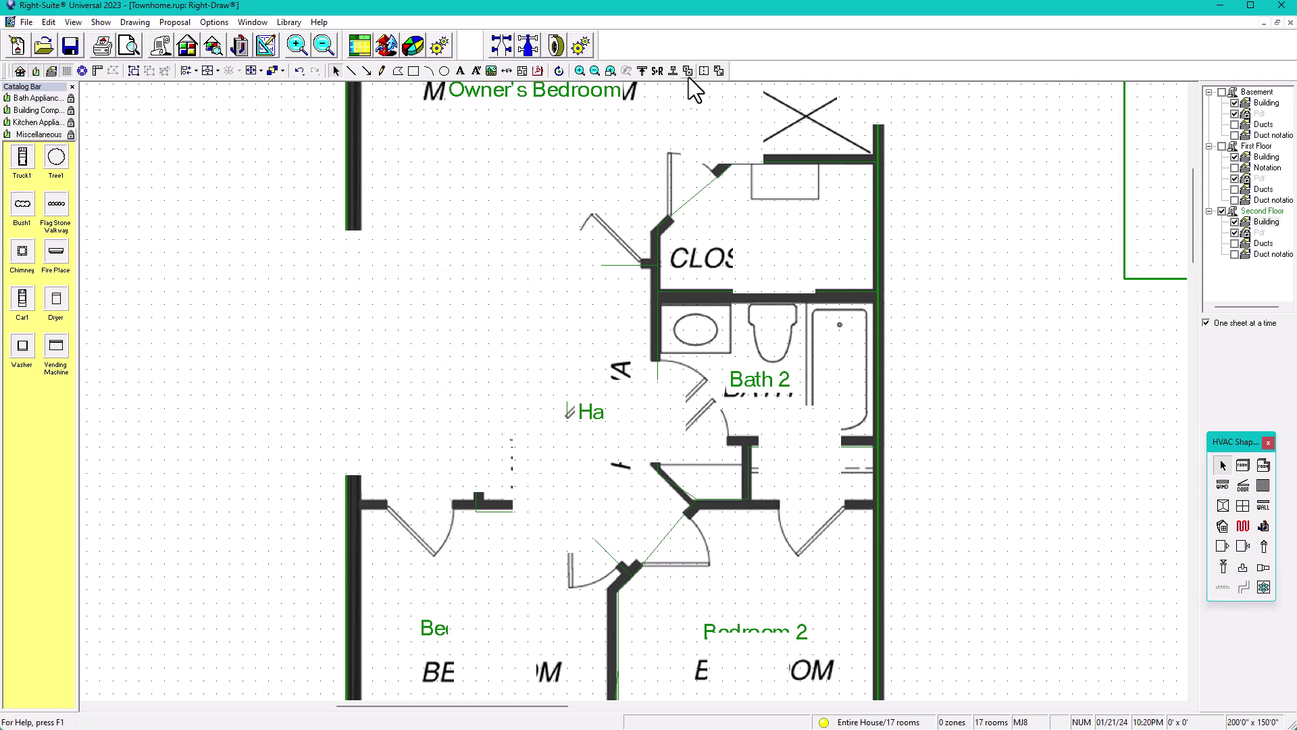
Rename the merged stair room as Stairs 2FL.
{"action": "left_click", "coordinate": [511, 331]}
{"action": "left_click", "coordinate": [512, 332]}
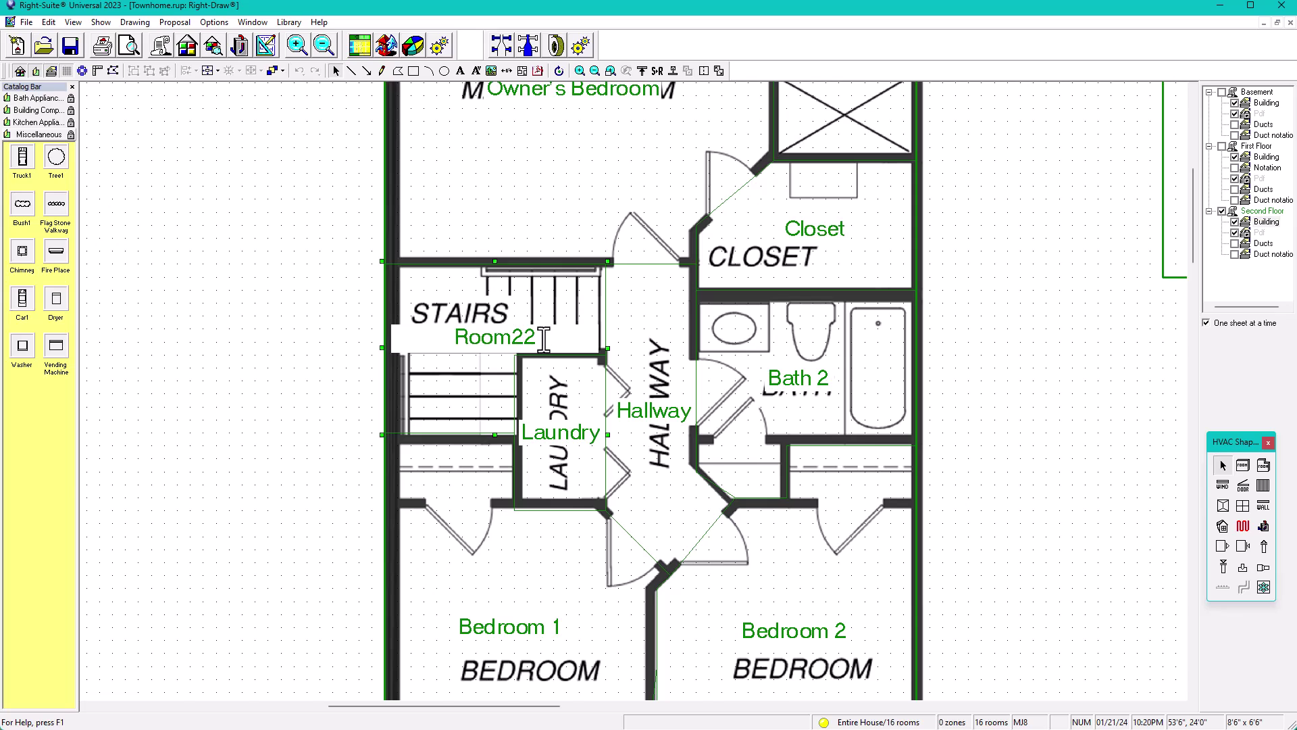
{"action": "left_click_drag", "start_coordinate": [545, 341], "coordinate": [446, 351]}
{"action": "type", "text": "Stai"}
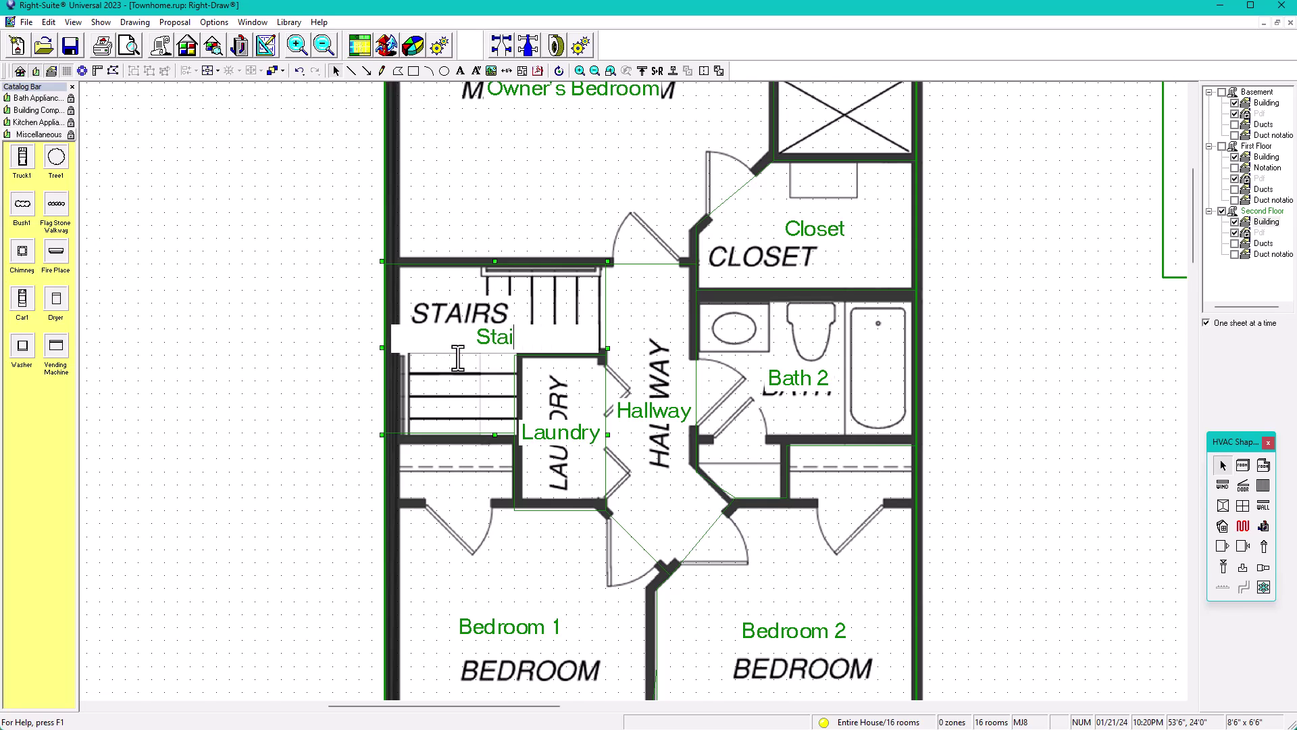
{"action": "type", "text": "r 2FL"}
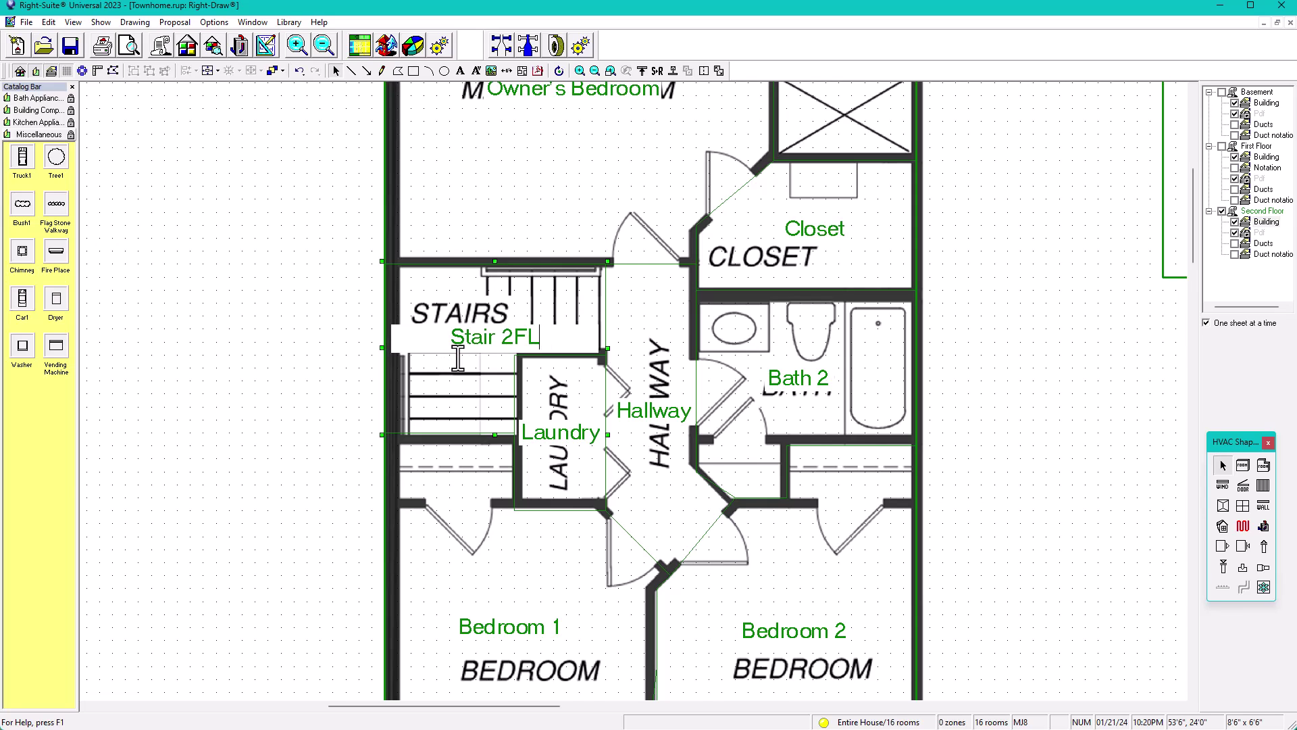
{"action": "left_click", "coordinate": [222, 304]}
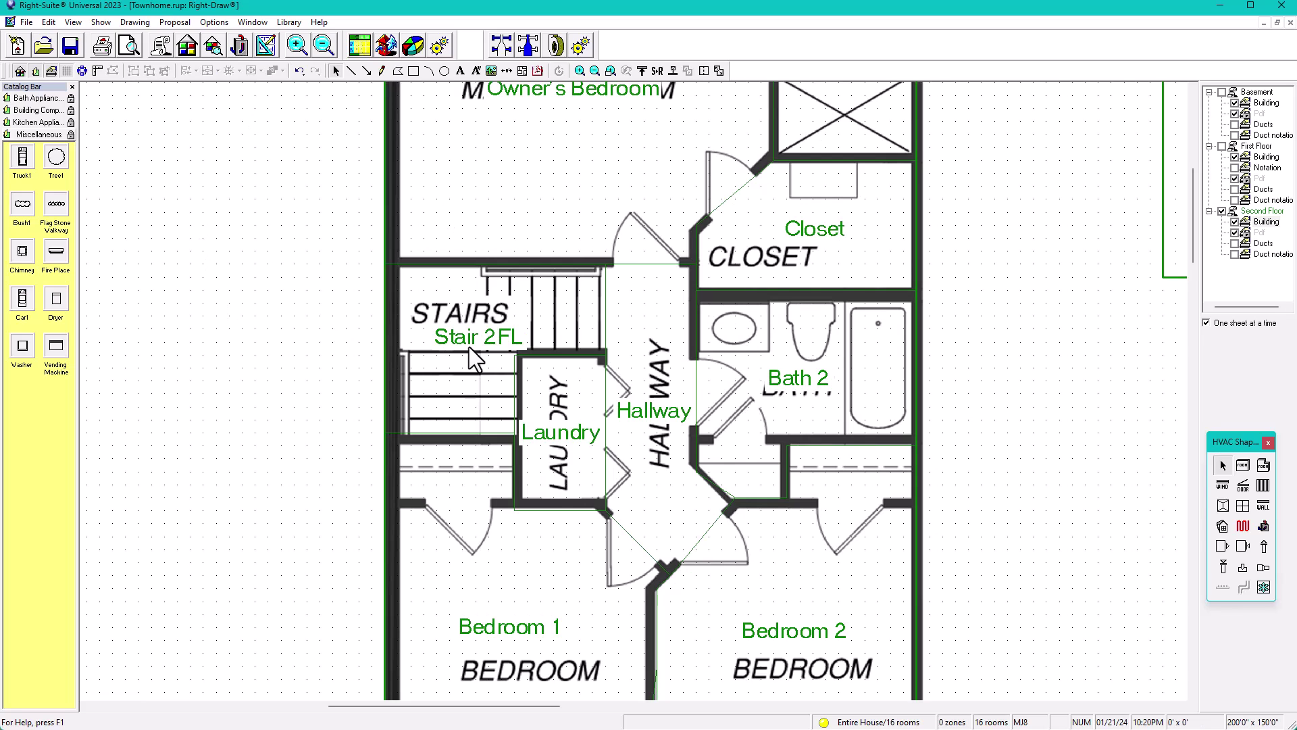
{"action": "left_click", "coordinate": [474, 341]}
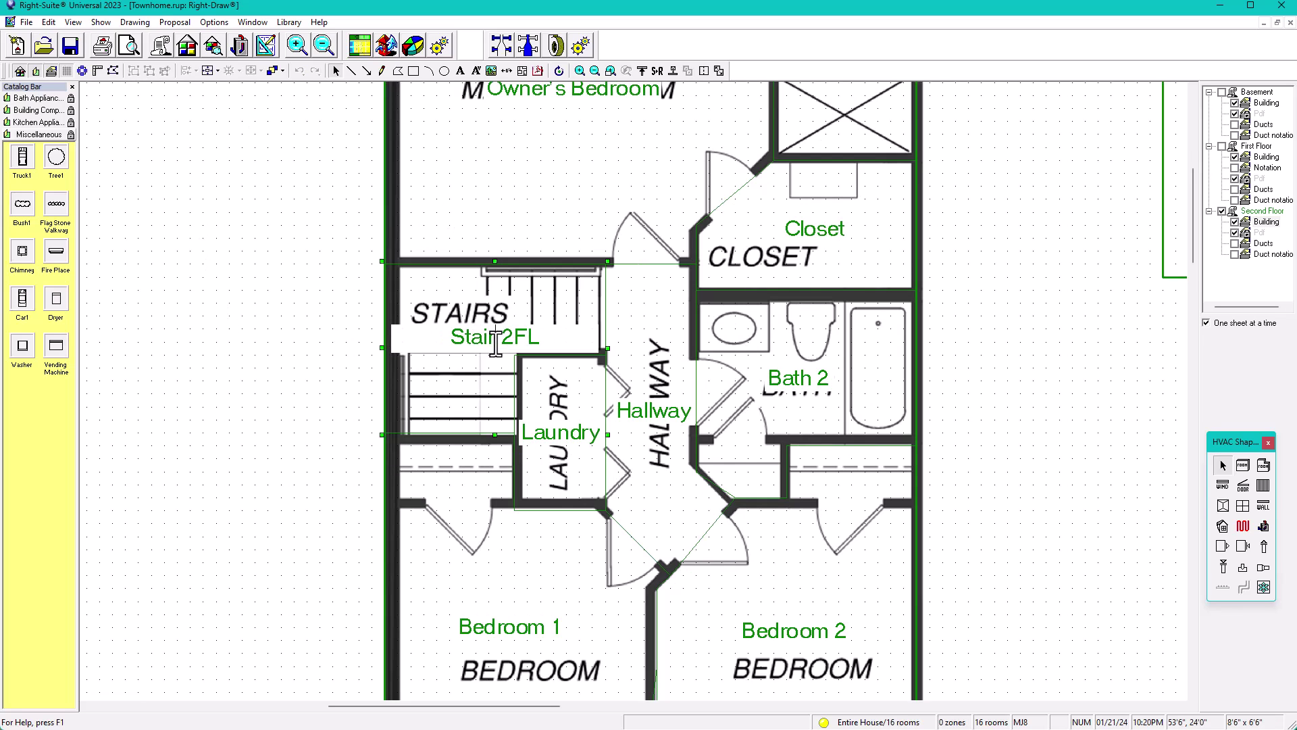
{"action": "type", "text": "s"}
{"action": "key", "text": "Return"}
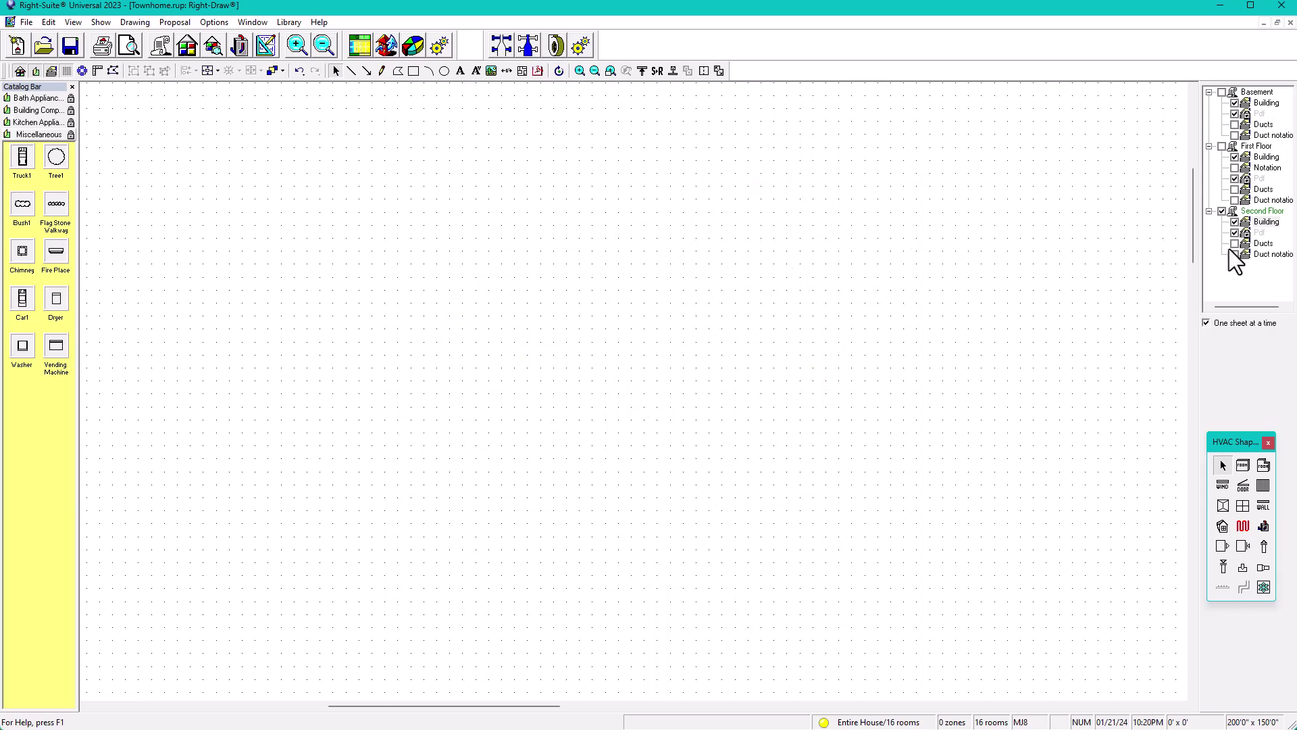
Hide the second-floor Pdf underlay and move Bedroom 2's lower corner to align with Bedroom 1's wall, making Bedroom 2 10'0" × 13'0".
{"action": "left_click", "coordinate": [1234, 233]}
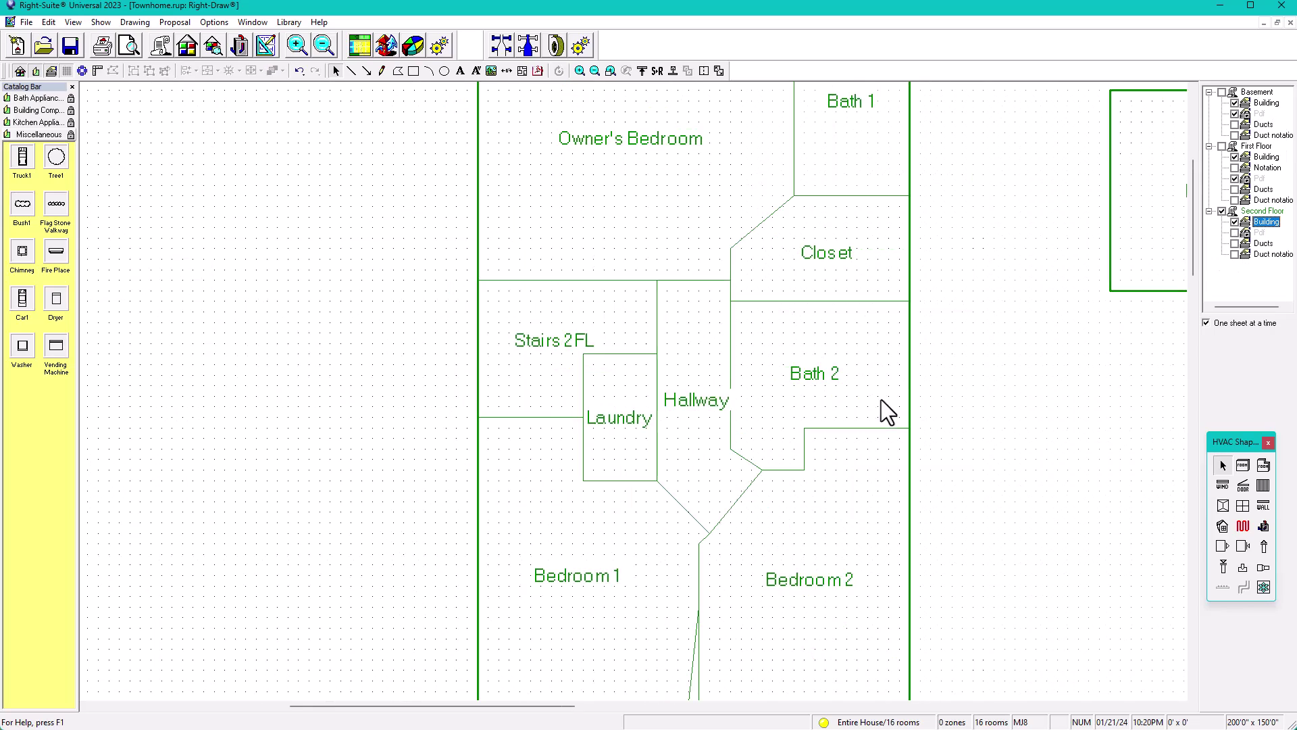
{"action": "middle_click_drag", "start_coordinate": [733, 611], "coordinate": [643, 565]}
{"action": "scroll", "coordinate": [641, 566], "scroll_direction": "up", "scroll_amount": 1}
{"action": "left_click", "coordinate": [605, 571]}
{"action": "left_click", "coordinate": [706, 582]}
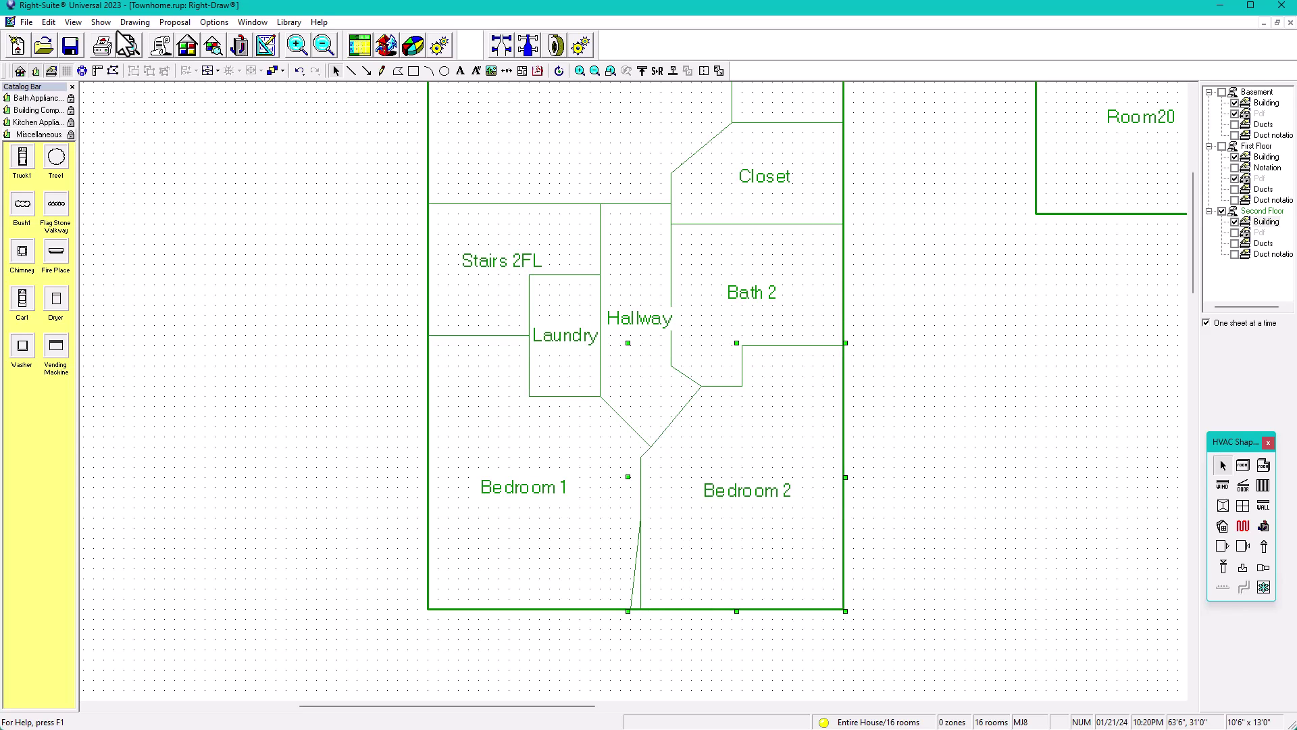
{"action": "left_click", "coordinate": [113, 70]}
{"action": "left_click_drag", "start_coordinate": [632, 610], "coordinate": [631, 610]}
{"action": "left_click", "coordinate": [972, 480]}
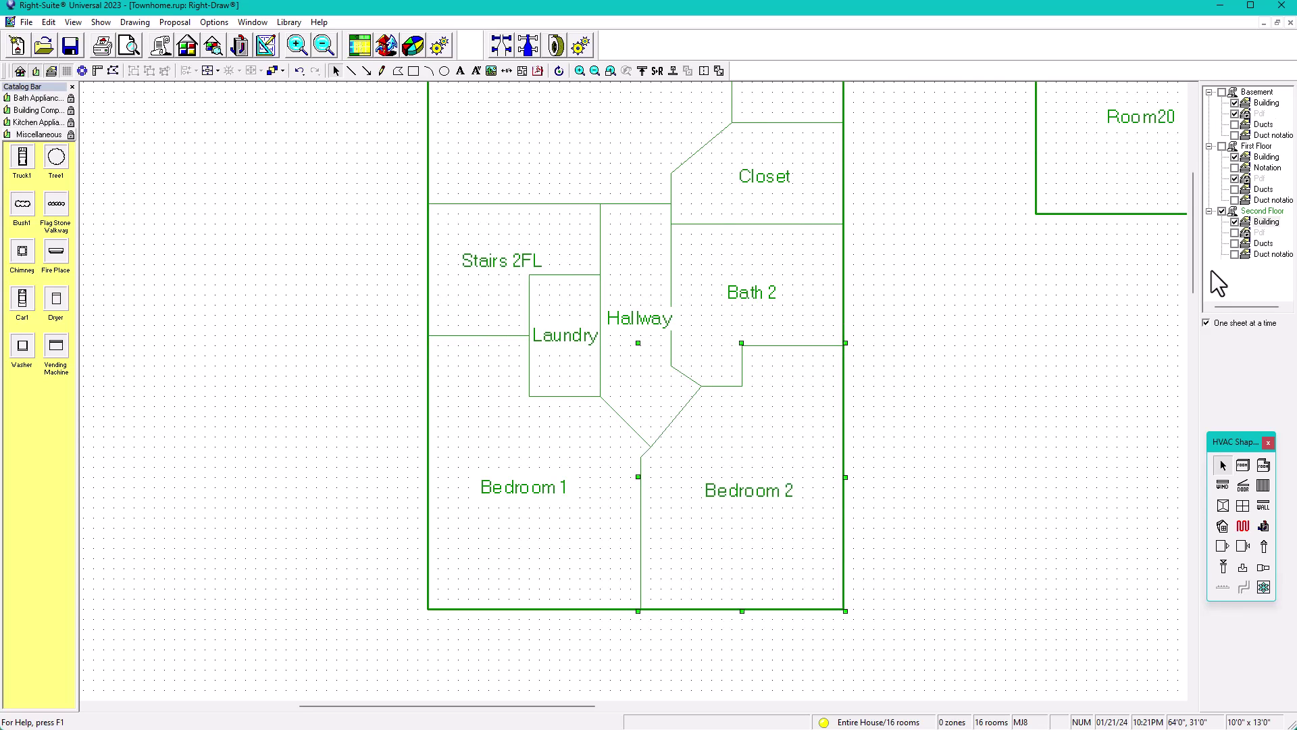
Shift the Hallway label slightly upward within the Hallway, between Laundry and Bath 2.
{"action": "scroll", "coordinate": [752, 309], "scroll_direction": "down", "scroll_amount": 2}
{"action": "left_click", "coordinate": [852, 416]}
{"action": "scroll", "coordinate": [853, 410], "scroll_direction": "down", "scroll_amount": 2}
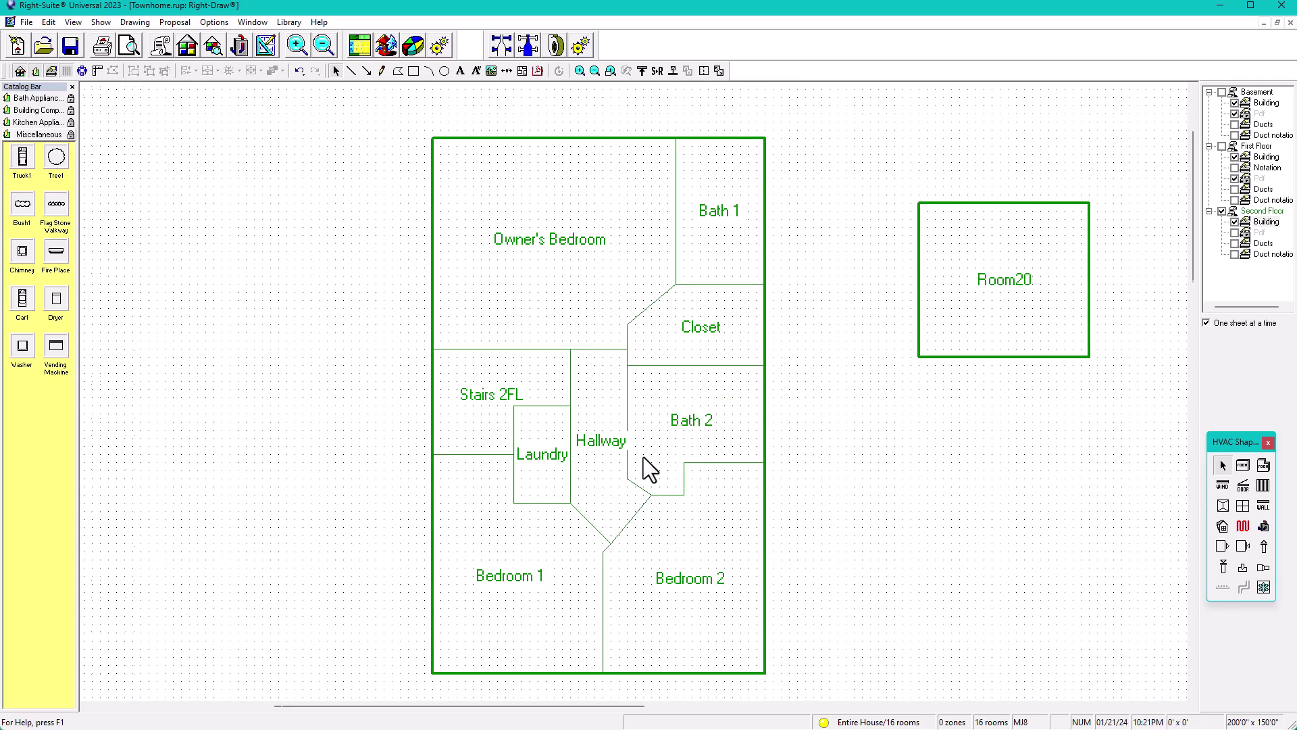
{"action": "scroll", "coordinate": [582, 457], "scroll_direction": "up", "scroll_amount": 1}
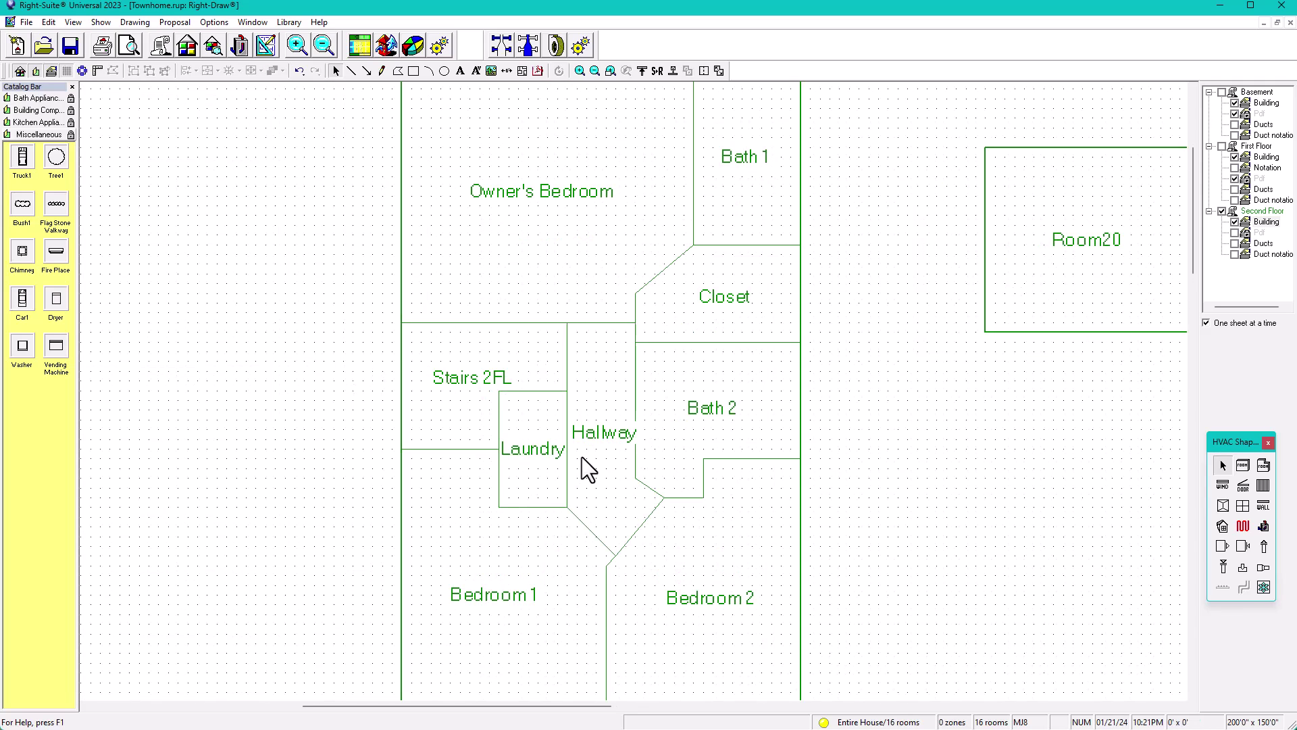
{"action": "left_click", "coordinate": [602, 429]}
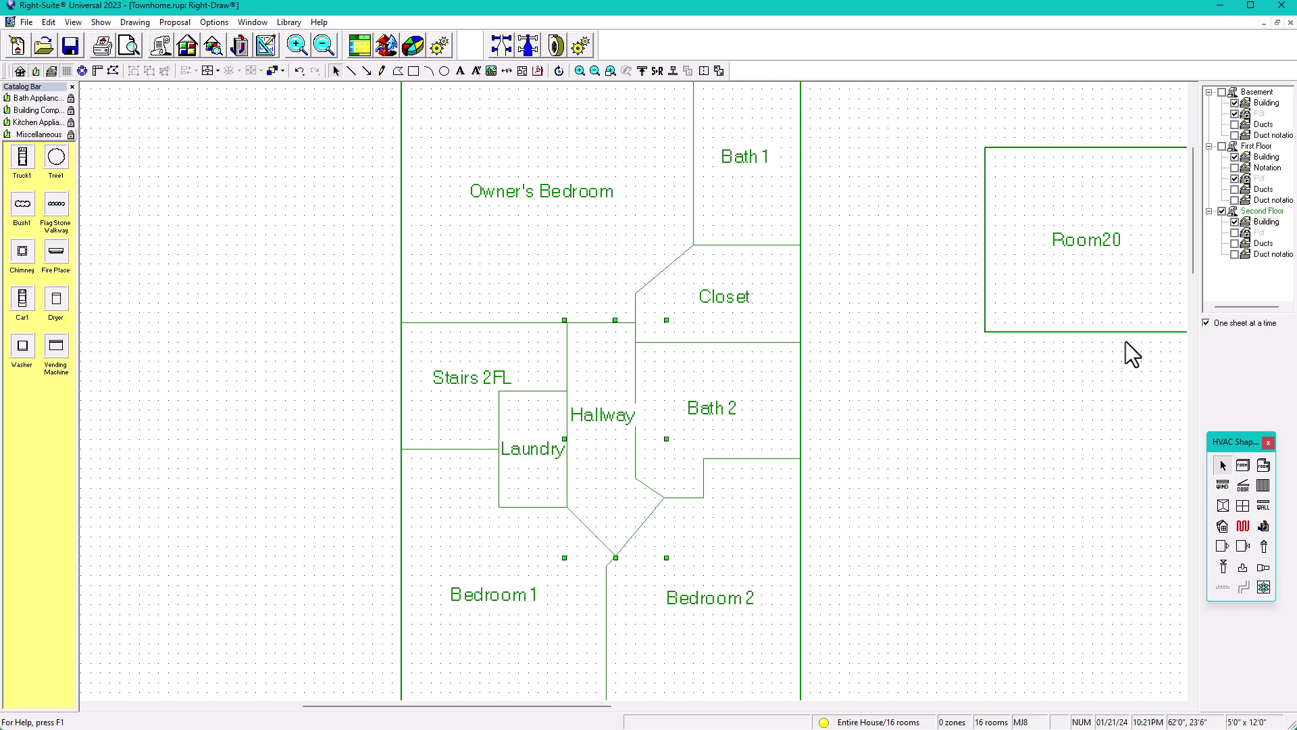
{"action": "left_click", "coordinate": [894, 457]}
{"action": "scroll", "coordinate": [893, 446], "scroll_direction": "down", "scroll_amount": 1}
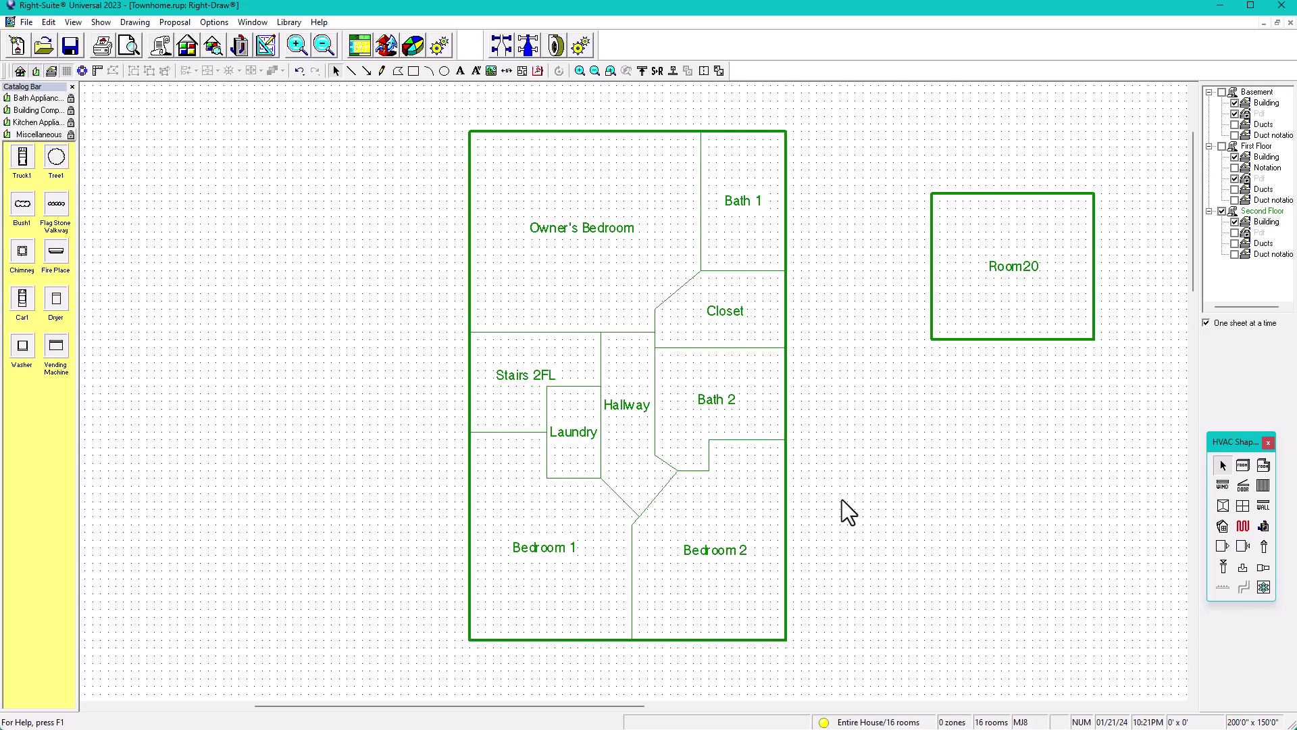
Display all three floors together and hide the First Floor and Basement Pdf underlays.
{"action": "left_click", "coordinate": [1206, 323]}
{"action": "left_click", "coordinate": [1222, 147]}
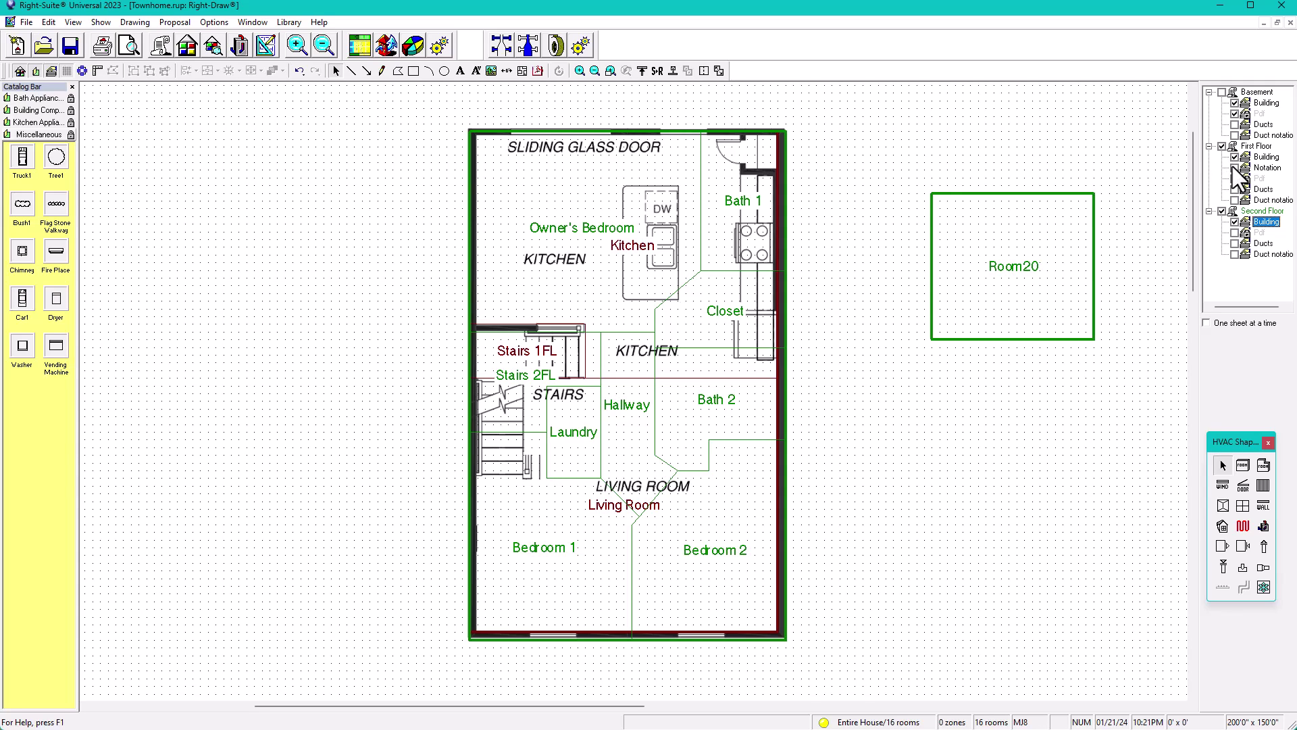
{"action": "left_click", "coordinate": [1235, 179]}
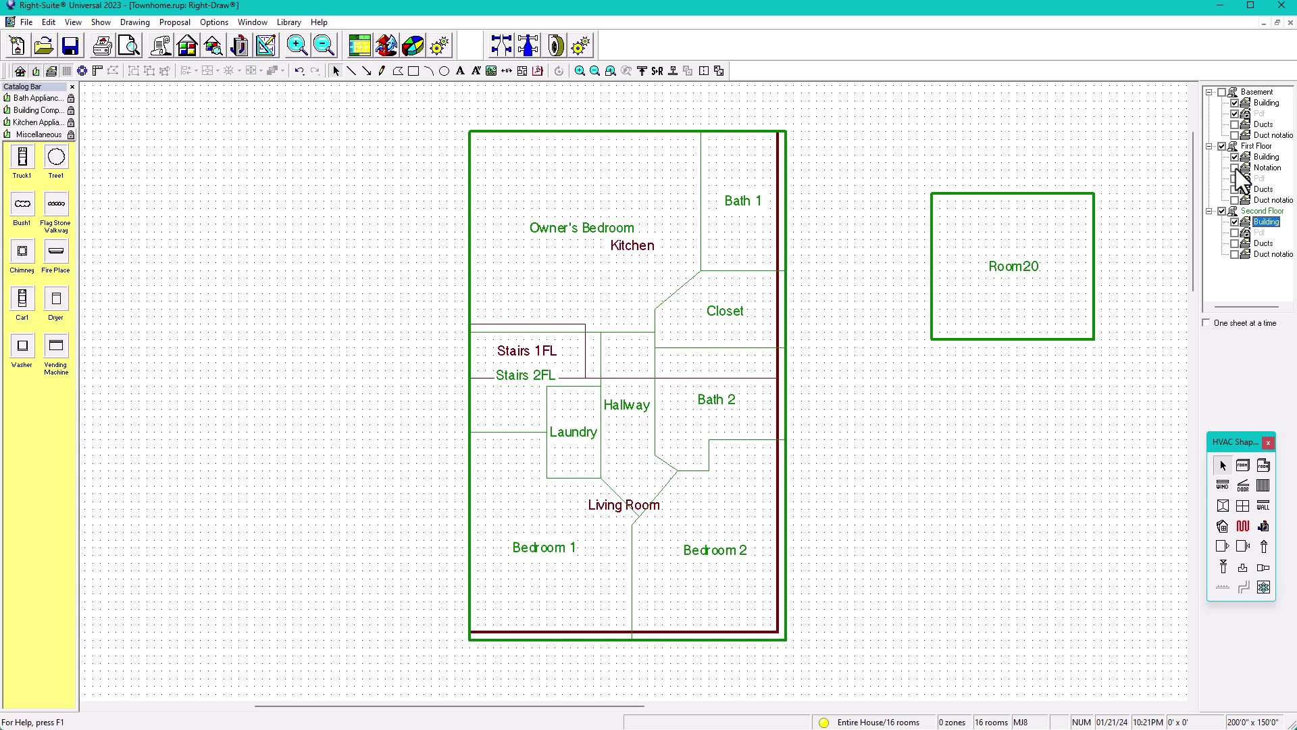
{"action": "left_click", "coordinate": [1221, 92]}
{"action": "left_click", "coordinate": [1235, 114]}
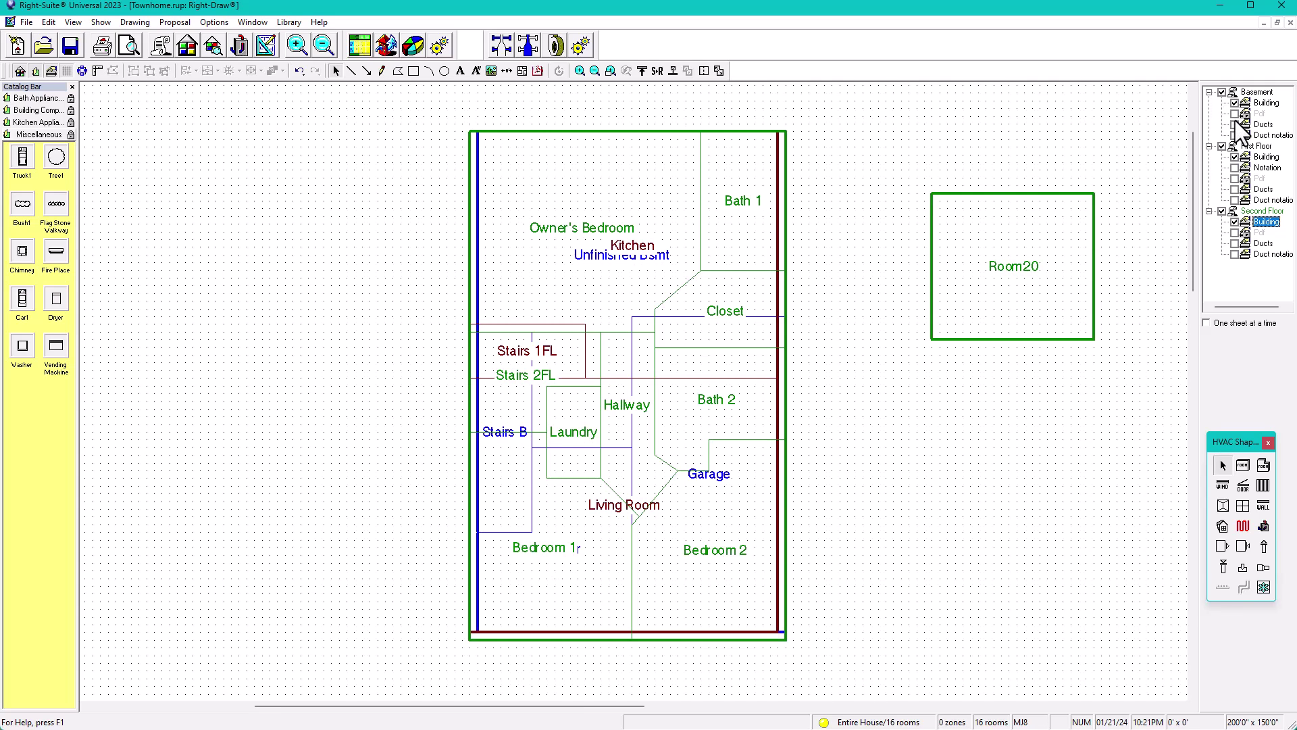
Compare the outer wall alignment of the Basement, First Floor and Second Floor by switching the upper floors' visibility.
{"action": "left_click", "coordinate": [1222, 211]}
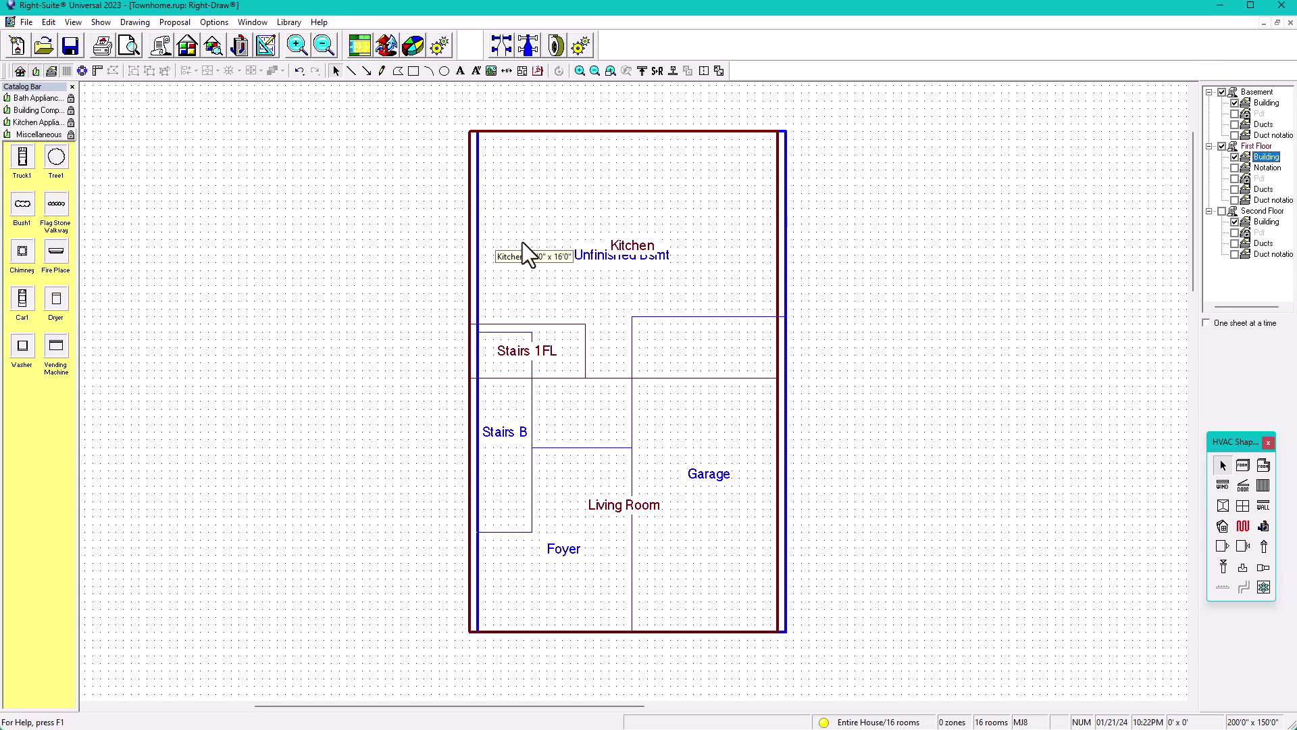
{"action": "left_click", "coordinate": [1222, 147]}
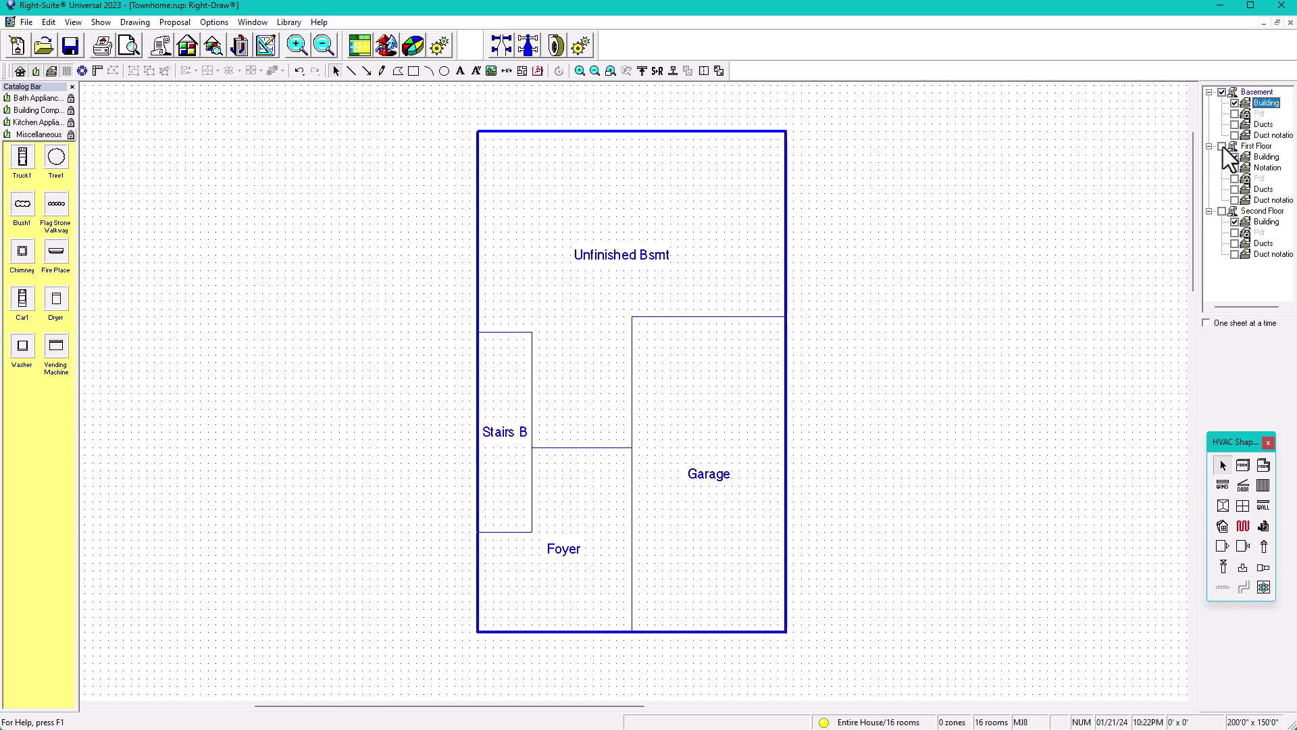
{"action": "left_click", "coordinate": [1222, 147]}
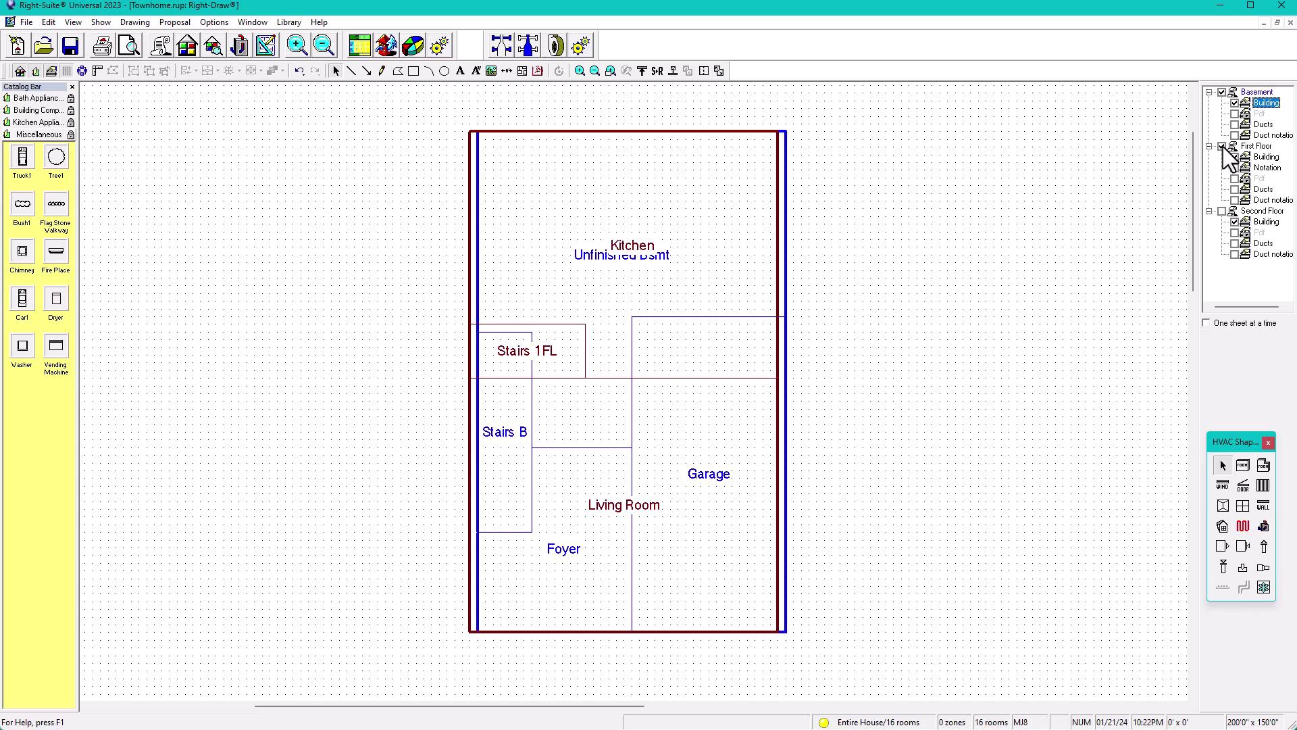
{"action": "left_click", "coordinate": [1222, 147]}
{"action": "left_click", "coordinate": [1222, 146]}
{"action": "left_click", "coordinate": [1222, 211]}
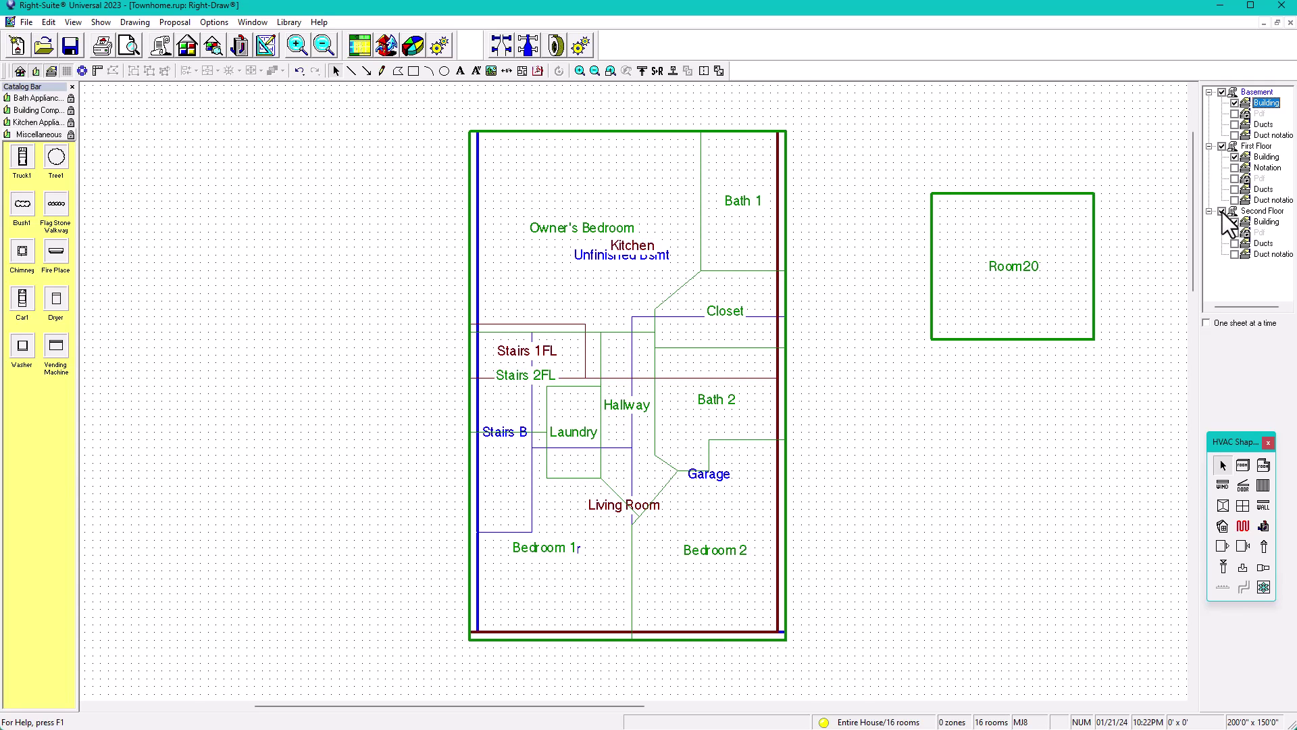
{"action": "left_click", "coordinate": [1222, 211]}
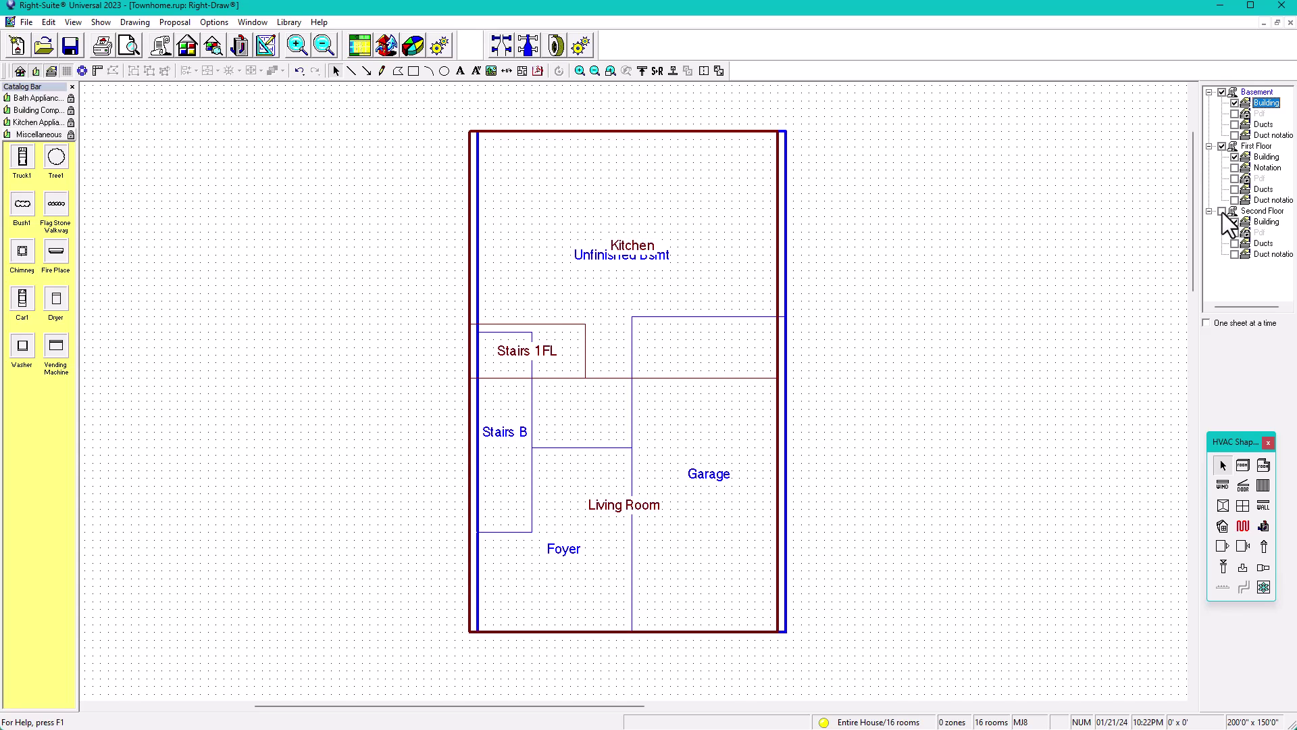
{"action": "left_click", "coordinate": [1222, 147]}
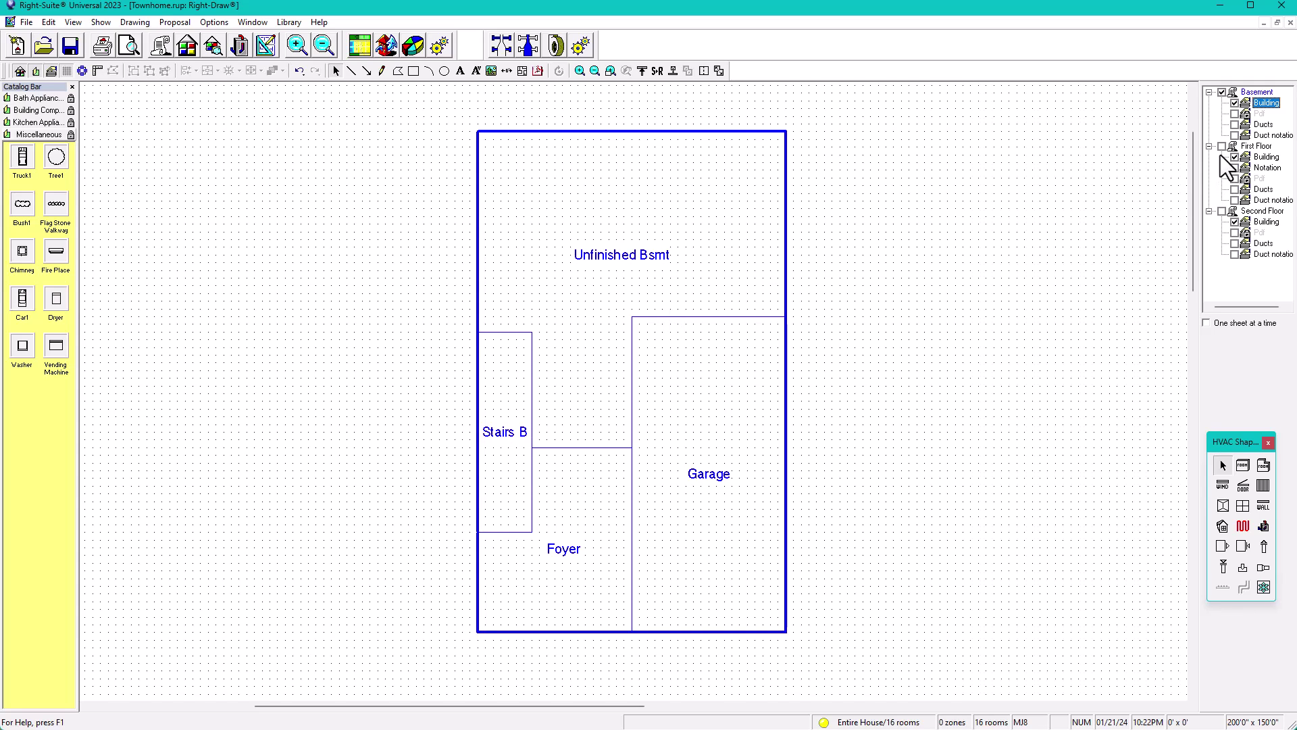
{"action": "left_click", "coordinate": [1221, 148]}
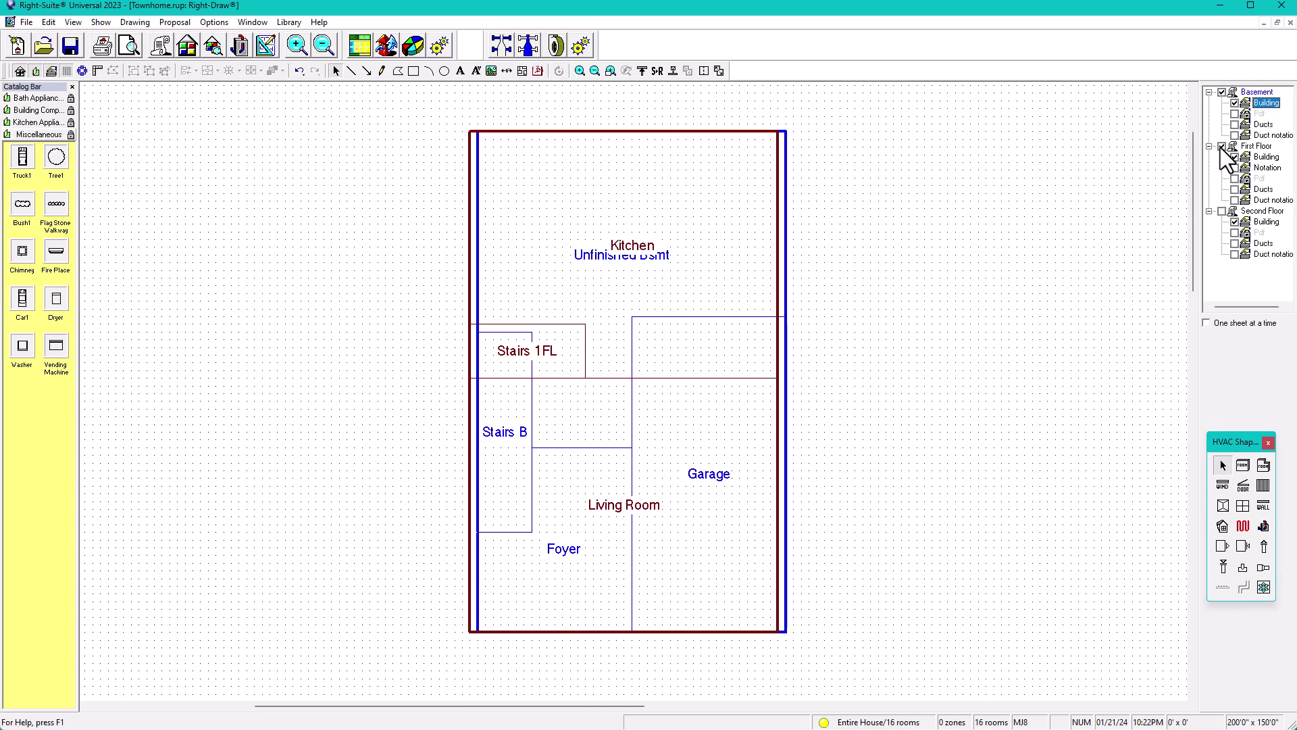
Show only the Basement and move Unfinished Bsmt's left corners outward to make the room 20'6" × 20'6".
{"action": "left_click", "coordinate": [1220, 148]}
{"action": "left_click", "coordinate": [529, 249]}
{"action": "left_click", "coordinate": [115, 73]}
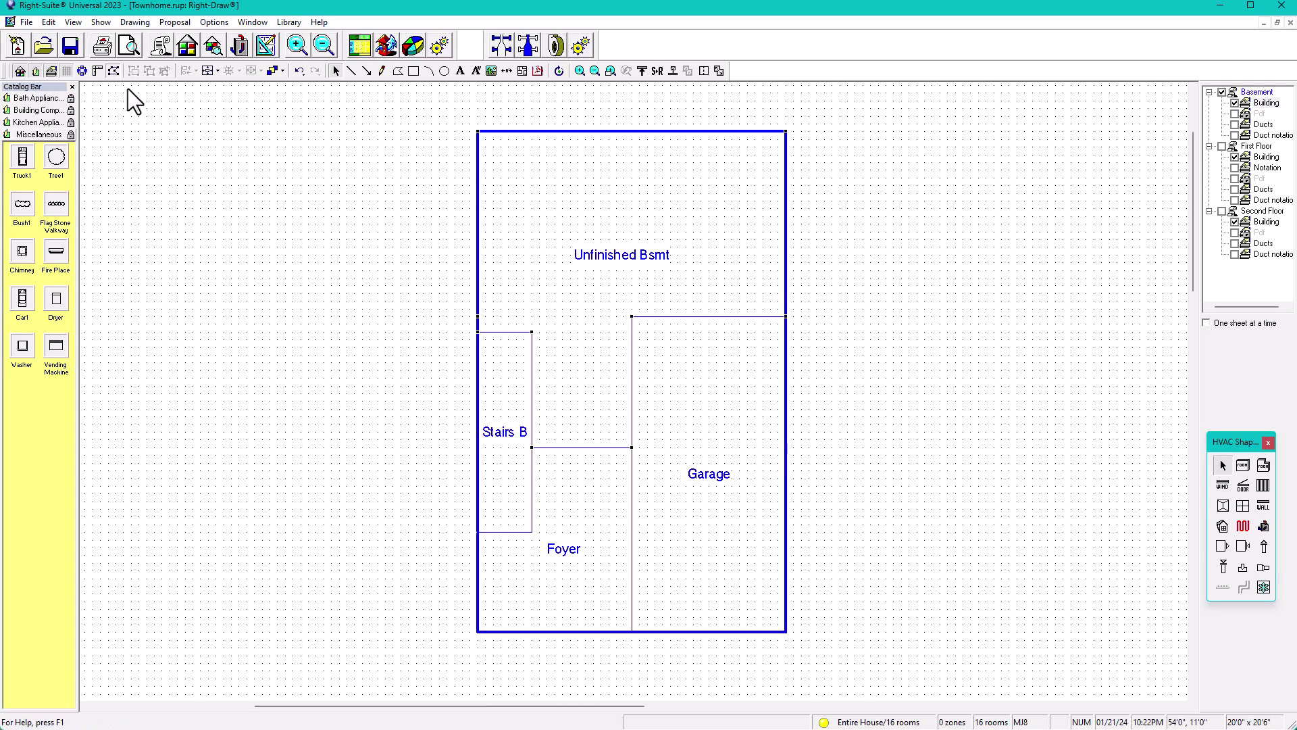
{"action": "scroll", "coordinate": [476, 129], "scroll_direction": "up", "scroll_amount": 1}
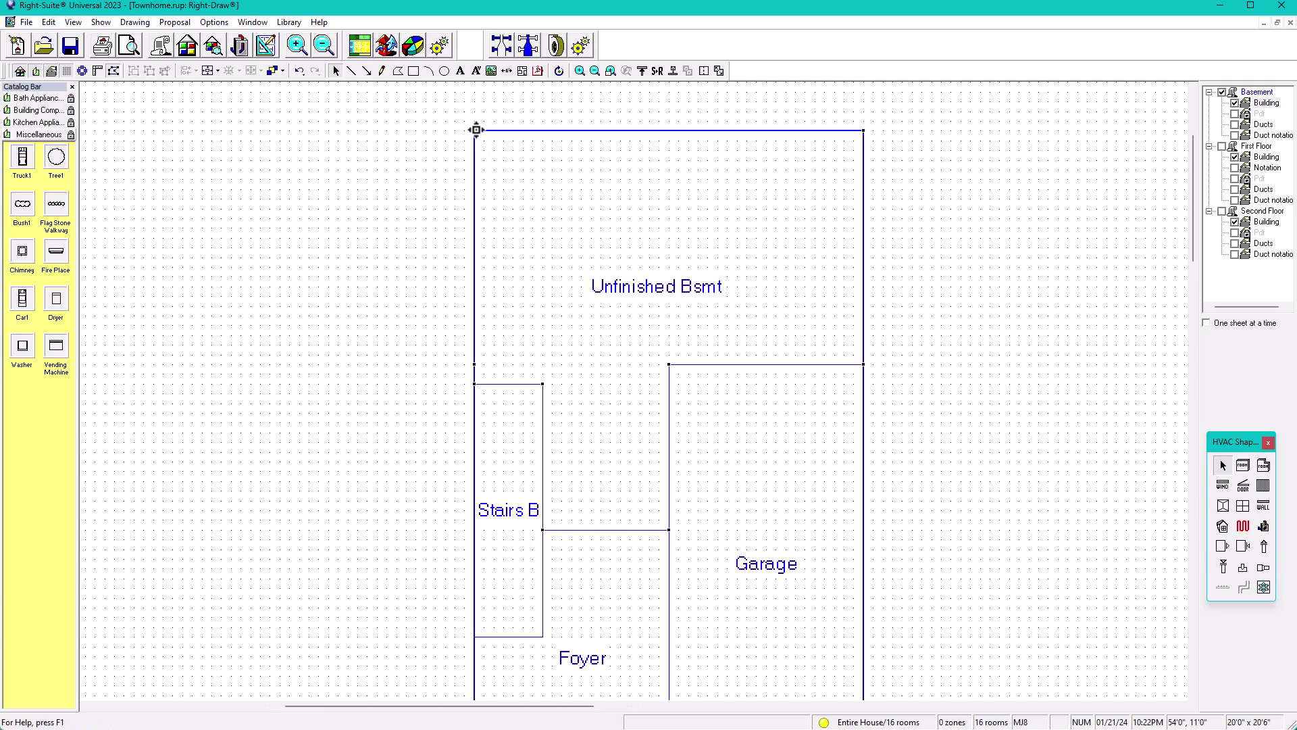
{"action": "left_click_drag", "start_coordinate": [473, 130], "coordinate": [464, 130]}
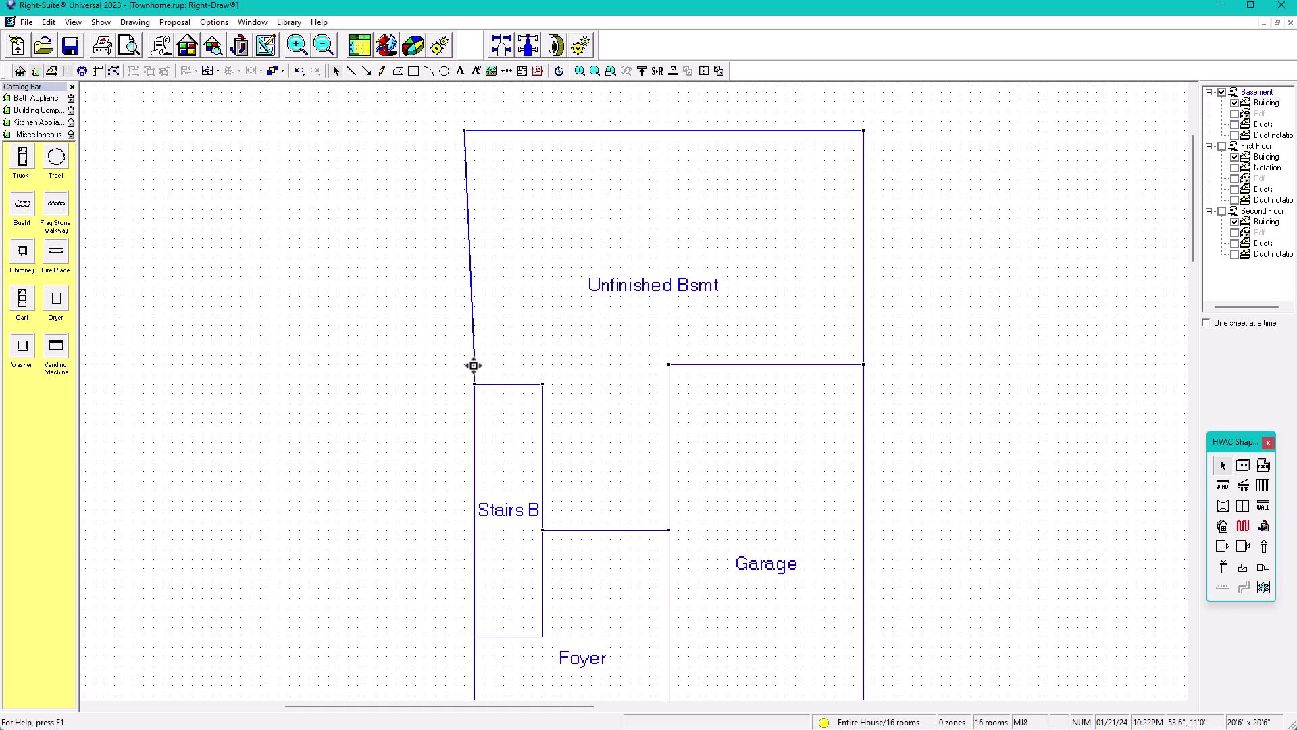
{"action": "left_click_drag", "start_coordinate": [474, 365], "coordinate": [467, 383]}
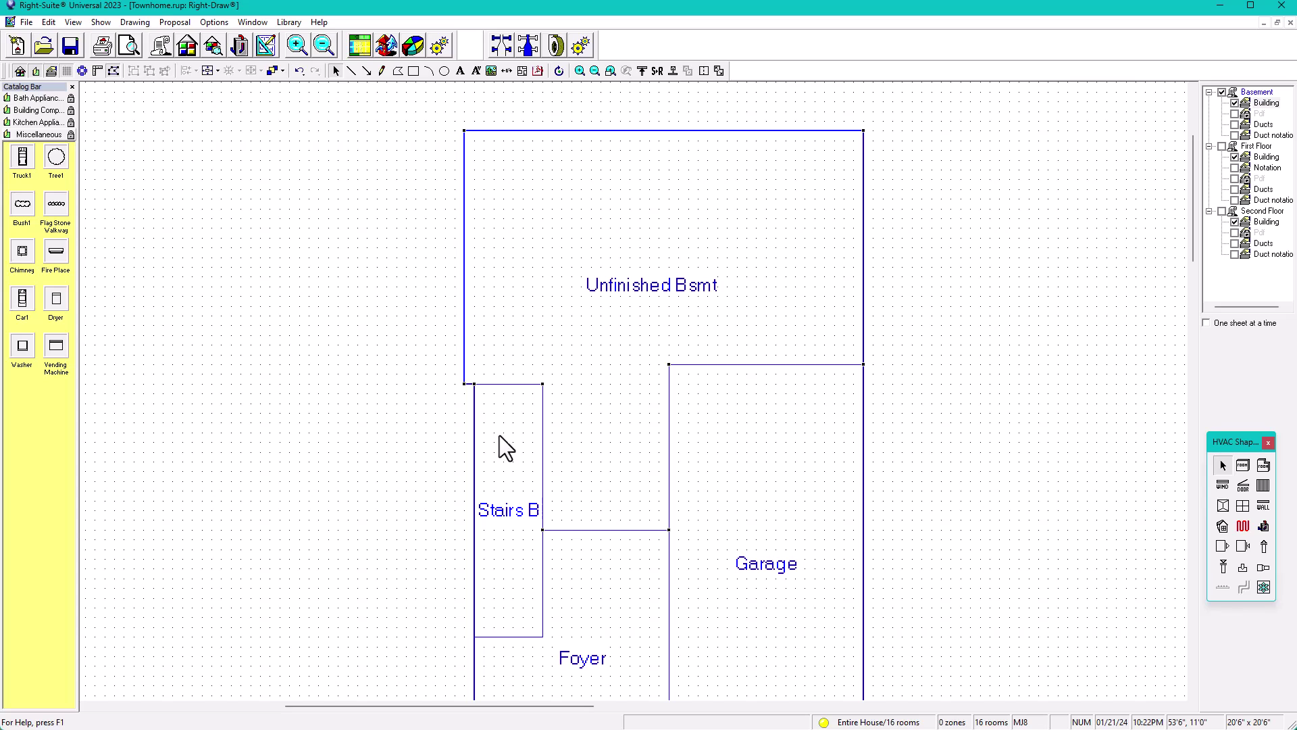
Shift Stairs B out to the new outer wall line and widen it to close the gap on its inner side.
{"action": "middle_click_drag", "start_coordinate": [501, 428], "coordinate": [522, 354]}
{"action": "left_click", "coordinate": [506, 411]}
{"action": "key", "text": "Left"}
{"action": "key", "text": "shift+Right"}
Move the Foyer's two outer-wall corners in line with Stairs B, making the Foyer 10'6" × 12'0".
{"action": "scroll", "coordinate": [536, 497], "scroll_direction": "down", "scroll_amount": 1}
{"action": "scroll", "coordinate": [558, 458], "scroll_direction": "down", "scroll_amount": 3}
{"action": "left_click", "coordinate": [618, 473]}
{"action": "left_click", "coordinate": [113, 70]}
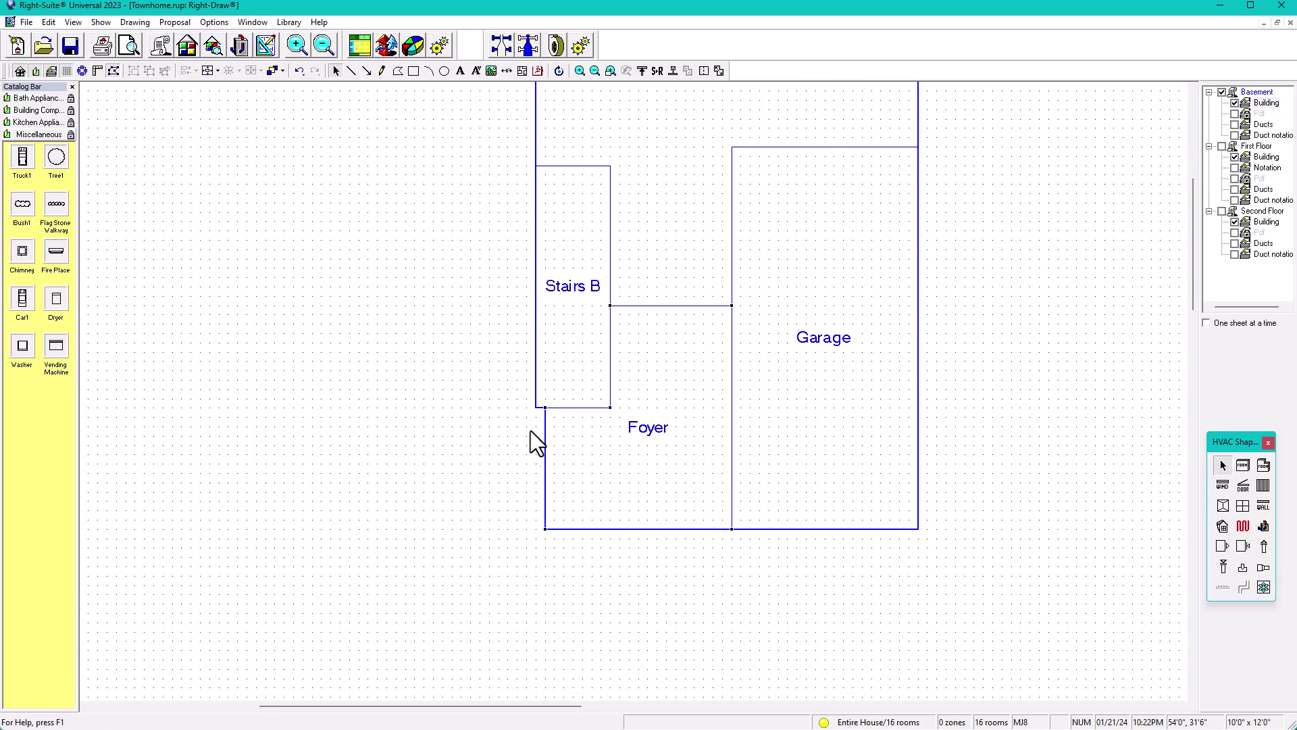
{"action": "left_click_drag", "start_coordinate": [546, 410], "coordinate": [536, 408]}
{"action": "left_click_drag", "start_coordinate": [544, 526], "coordinate": [537, 529]}
{"action": "left_click", "coordinate": [466, 463]}
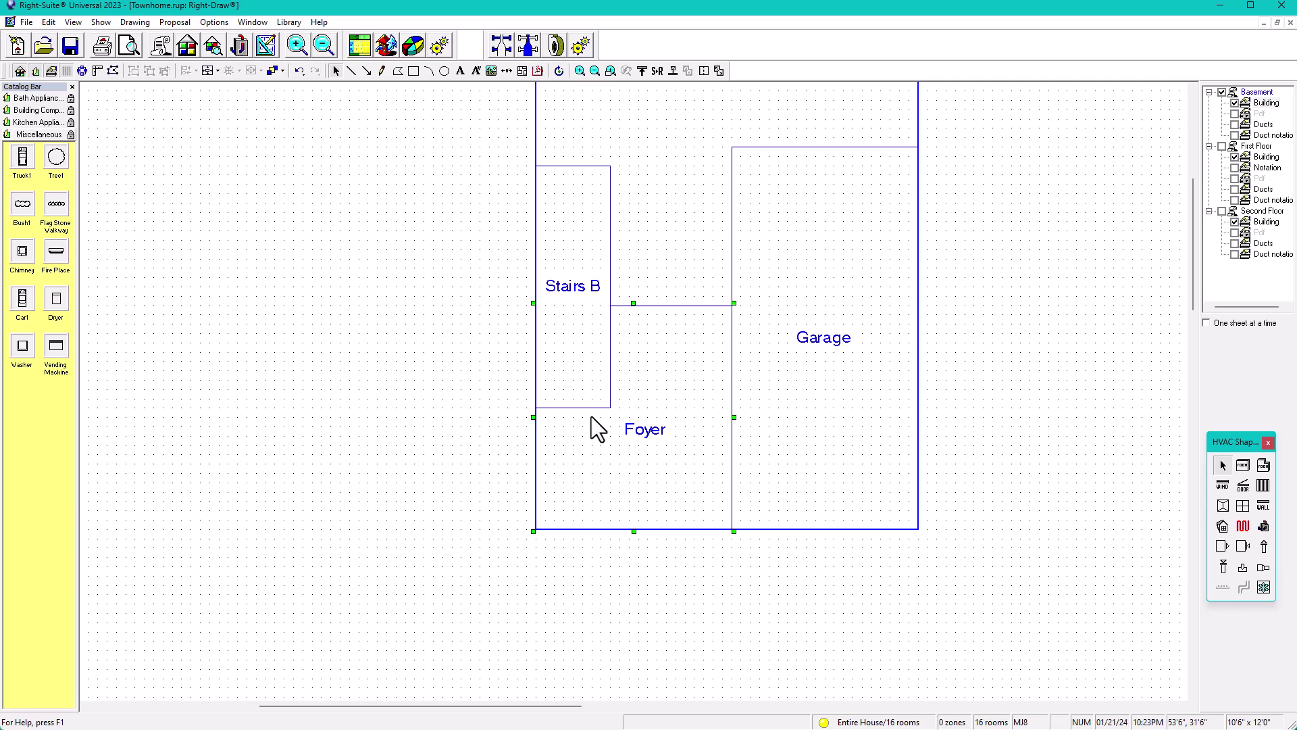
Overlay the First Floor on the Basement to compare their outlines, and leave only the First Floor displayed.
{"action": "left_click", "coordinate": [962, 396]}
{"action": "scroll", "coordinate": [962, 396], "scroll_direction": "down", "scroll_amount": 1}
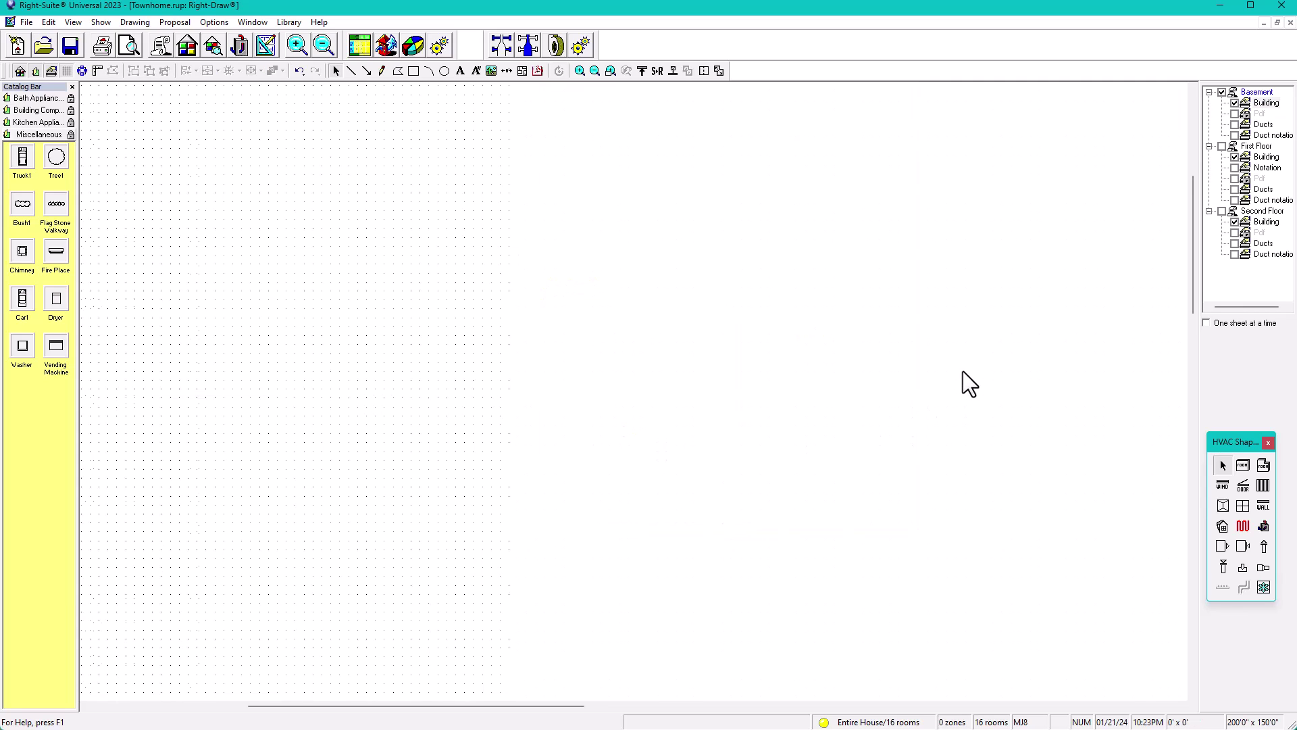
{"action": "middle_click_drag", "start_coordinate": [963, 370], "coordinate": [870, 484]}
{"action": "left_click", "coordinate": [1225, 147]}
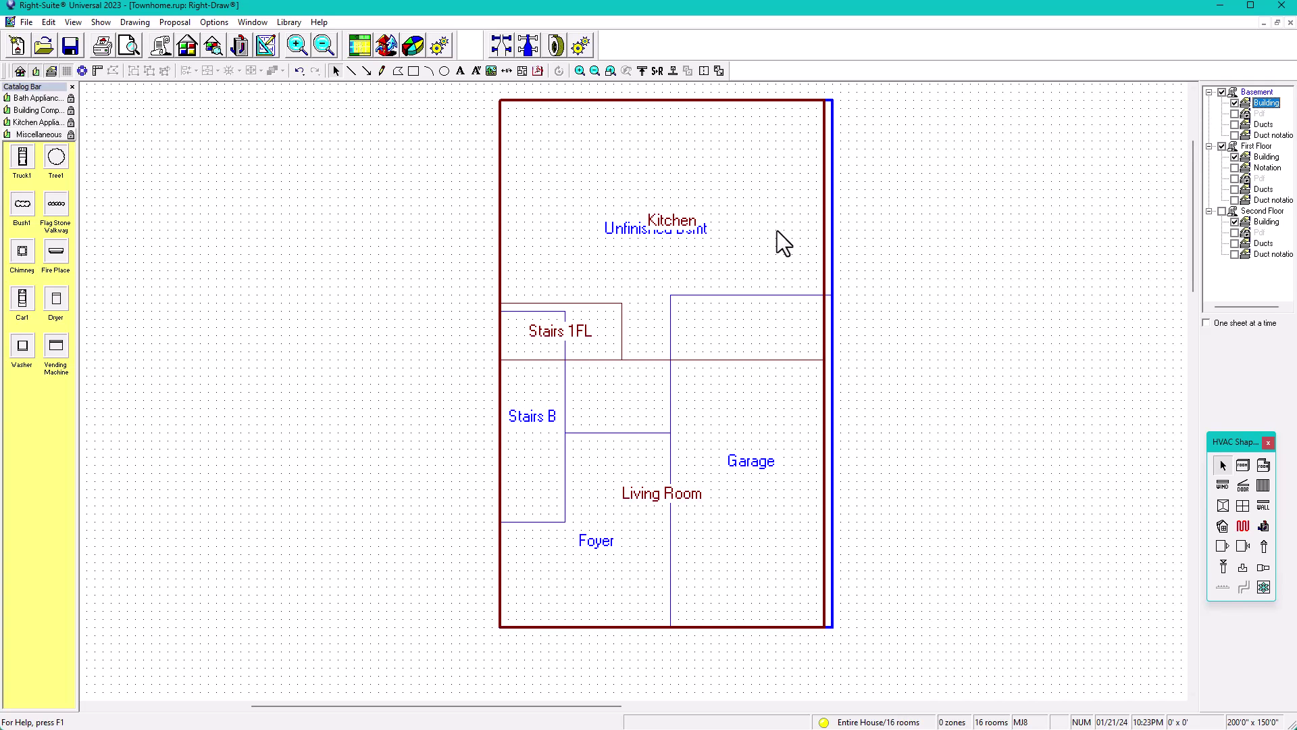
{"action": "left_click", "coordinate": [1222, 93]}
Move the Kitchen's right-hand wall corners outward to make the Kitchen 20'6" × 16'0".
{"action": "left_click", "coordinate": [826, 210]}
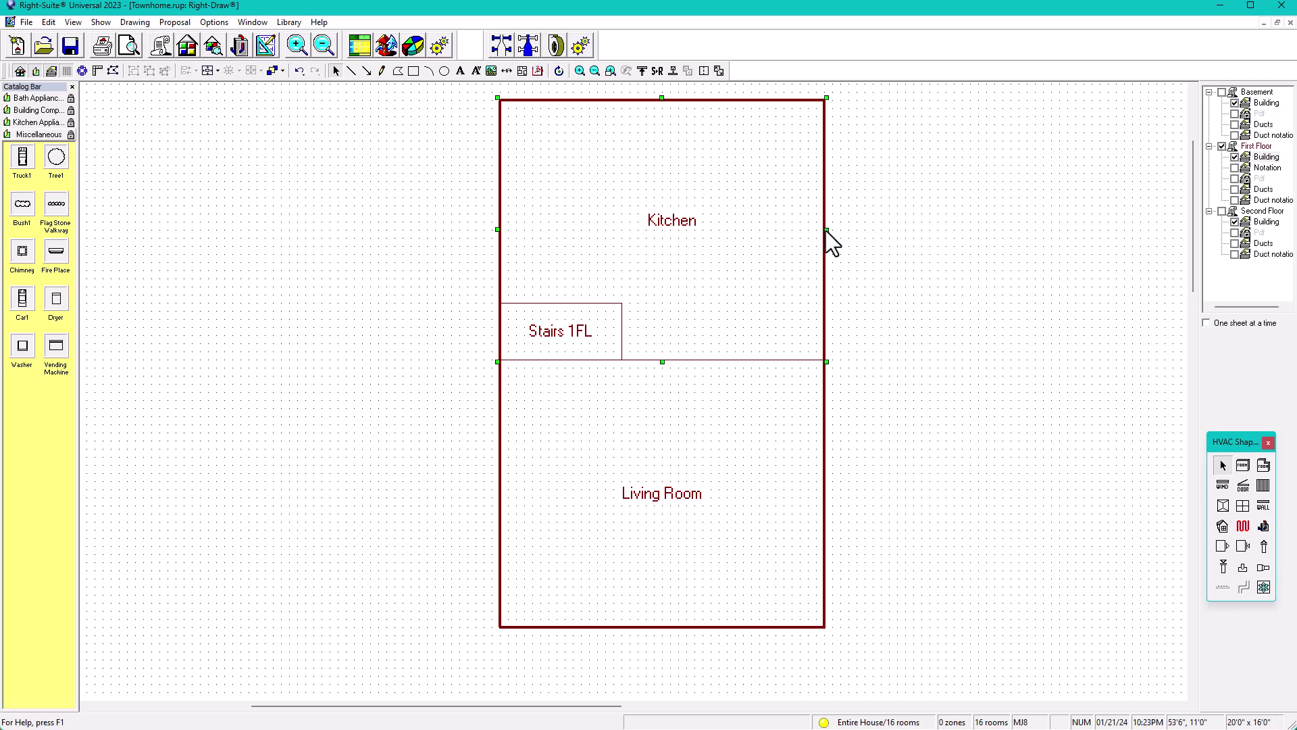
{"action": "left_click_drag", "start_coordinate": [826, 230], "coordinate": [828, 227]}
{"action": "scroll", "coordinate": [849, 225], "scroll_direction": "up", "scroll_amount": 1}
{"action": "middle_click_drag", "start_coordinate": [848, 225], "coordinate": [825, 322]}
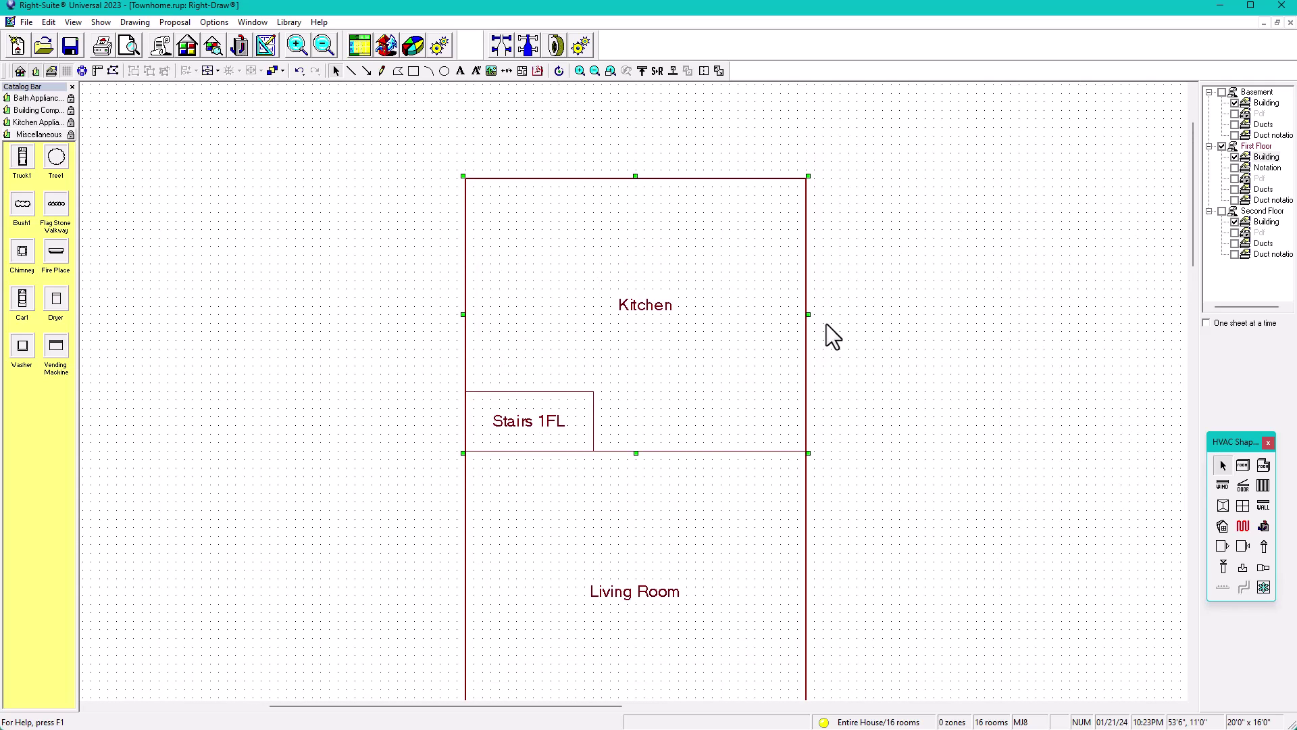
{"action": "left_click", "coordinate": [113, 71]}
{"action": "left_click_drag", "start_coordinate": [807, 179], "coordinate": [810, 180]}
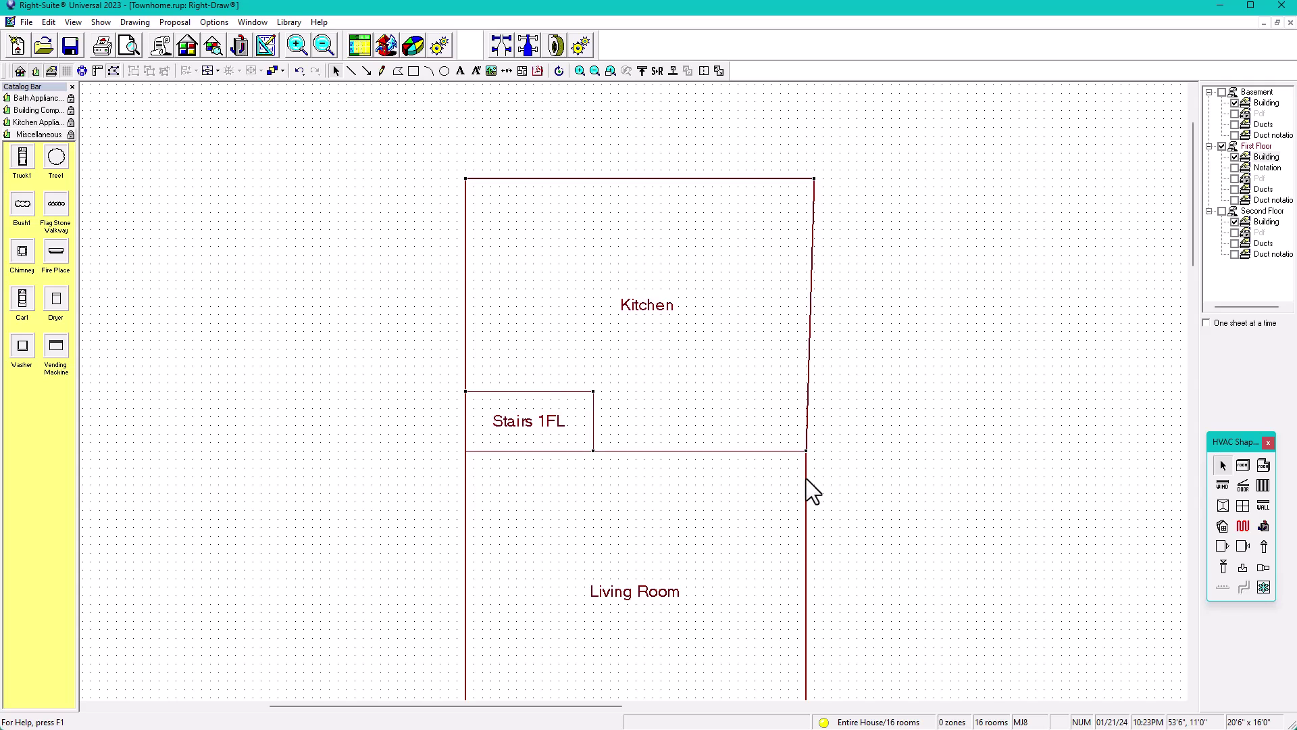
{"action": "left_click_drag", "start_coordinate": [807, 450], "coordinate": [814, 450]}
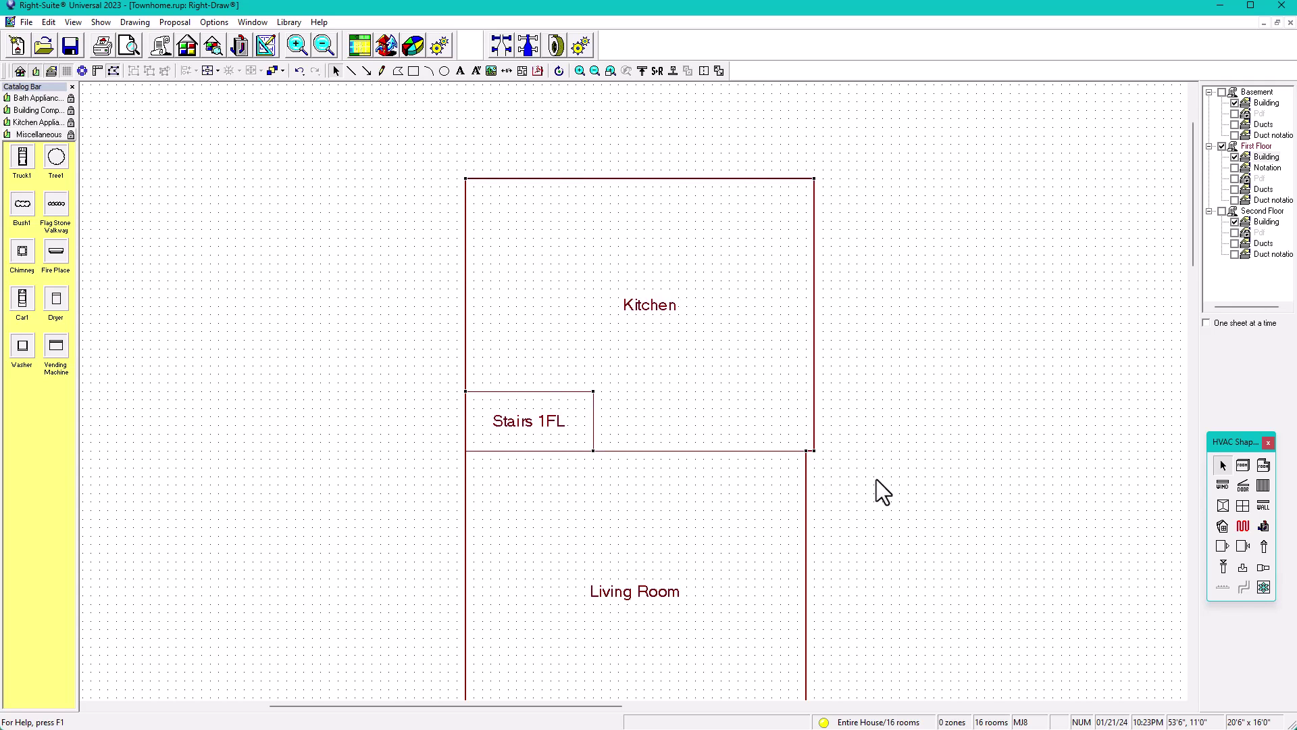
Move the Living Room's right-hand corners outward to line up with the Kitchen, making it 20'6" × 16'6".
{"action": "middle_click_drag", "start_coordinate": [876, 483], "coordinate": [843, 306]}
{"action": "left_click", "coordinate": [773, 390]}
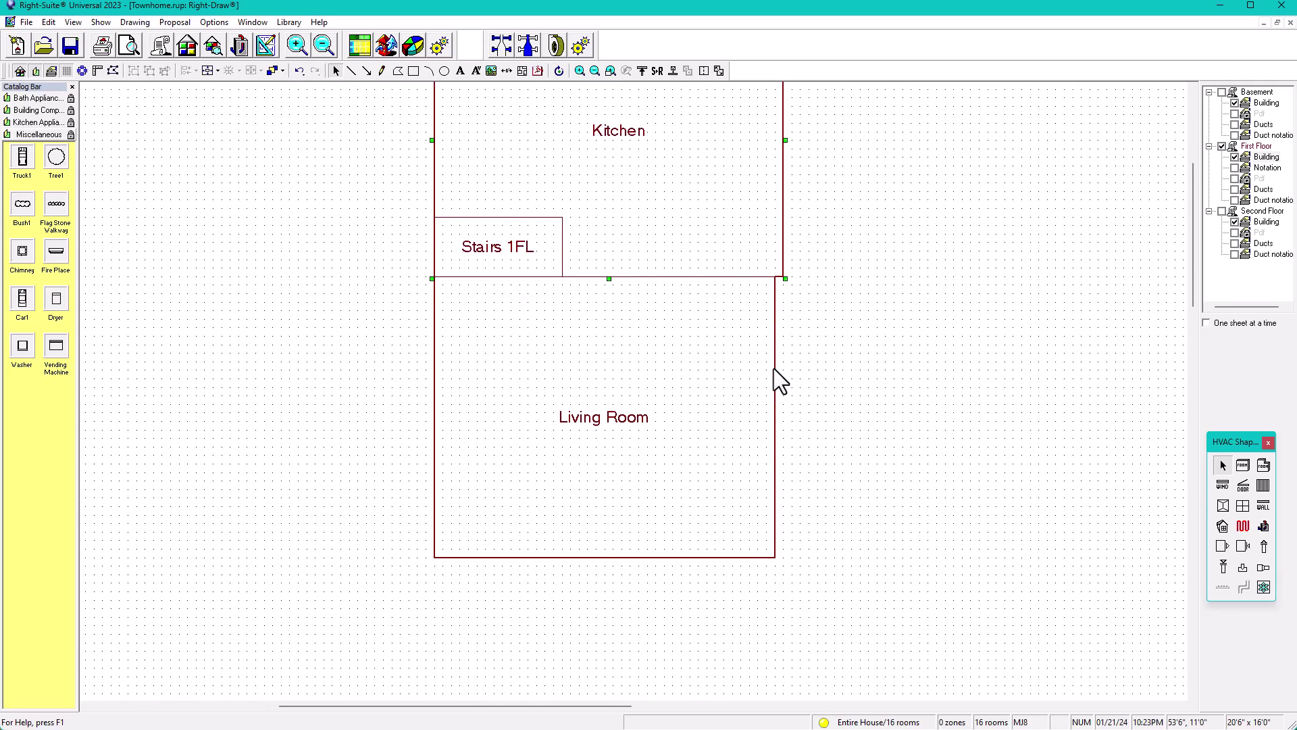
{"action": "left_click_drag", "start_coordinate": [774, 276], "coordinate": [782, 277]}
{"action": "left_click_drag", "start_coordinate": [776, 558], "coordinate": [784, 558]}
{"action": "left_click", "coordinate": [111, 74]}
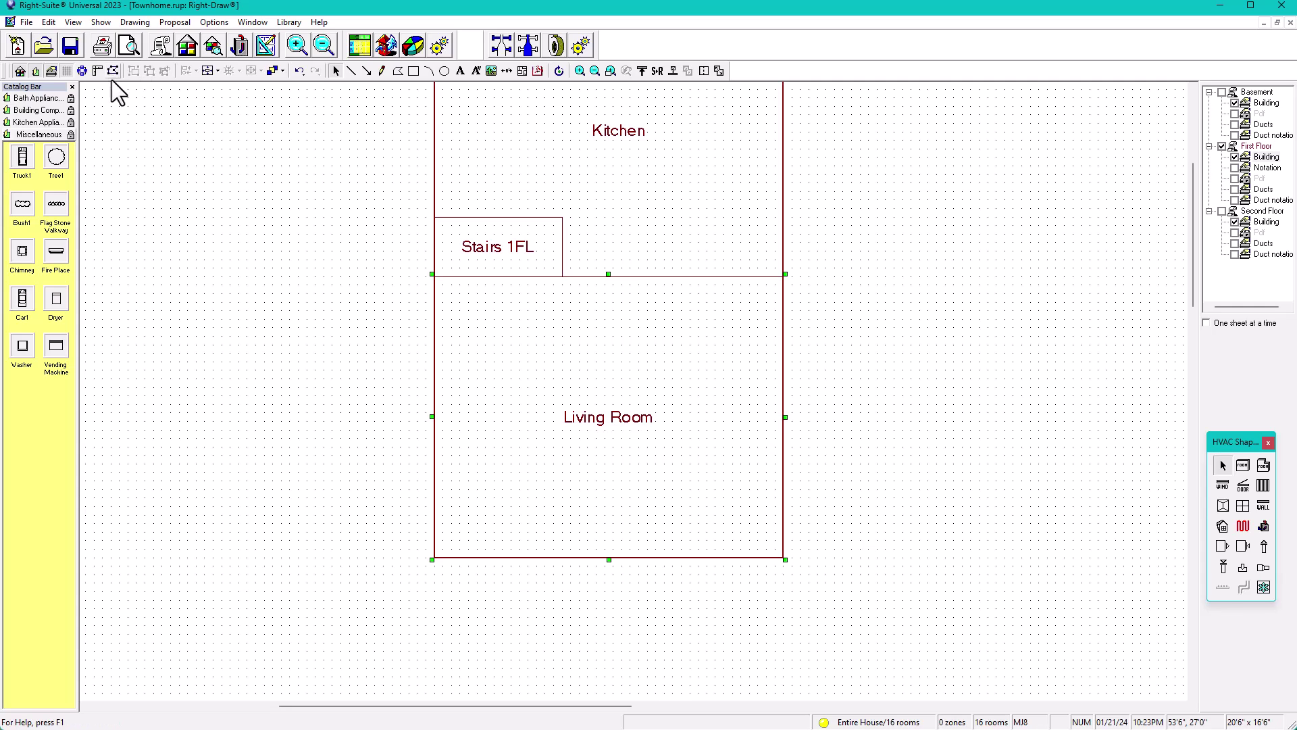
Compare the First Floor's outer walls with the Basement and the Second Floor.
{"action": "scroll", "coordinate": [811, 383], "scroll_direction": "down", "scroll_amount": 1}
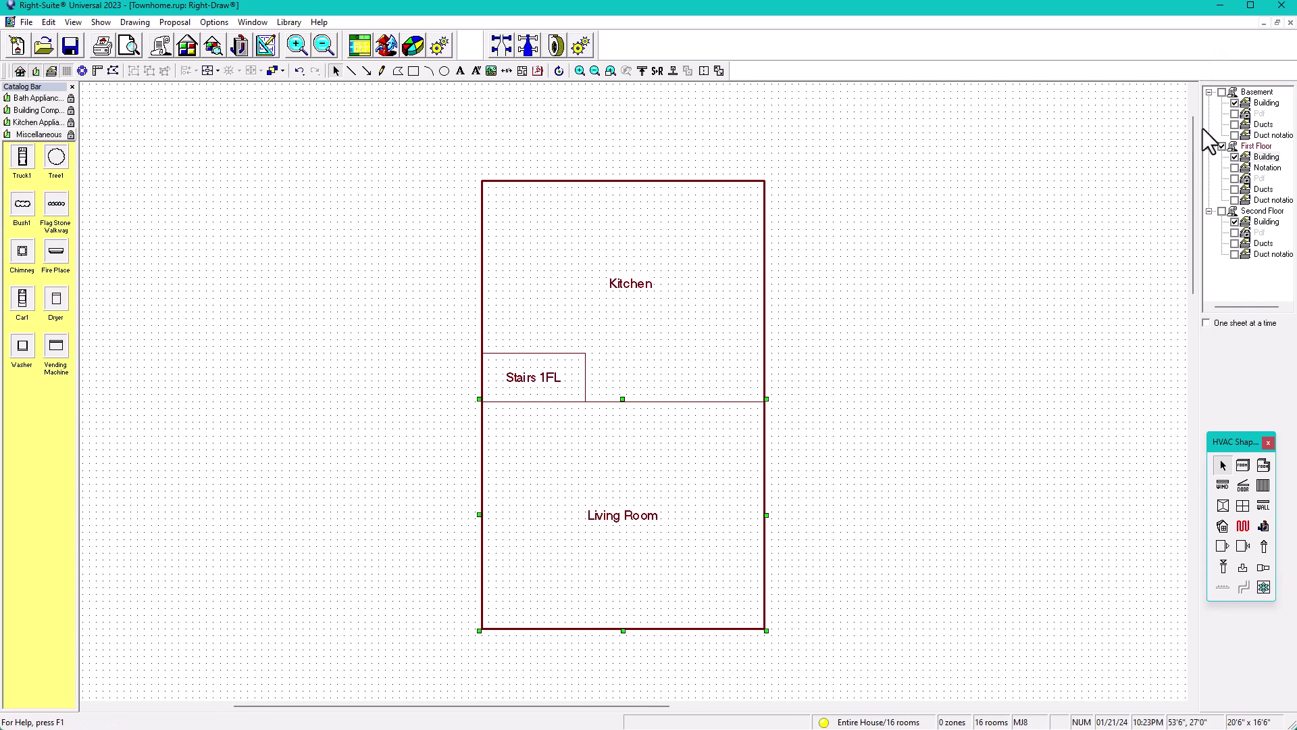
{"action": "left_click", "coordinate": [1222, 91]}
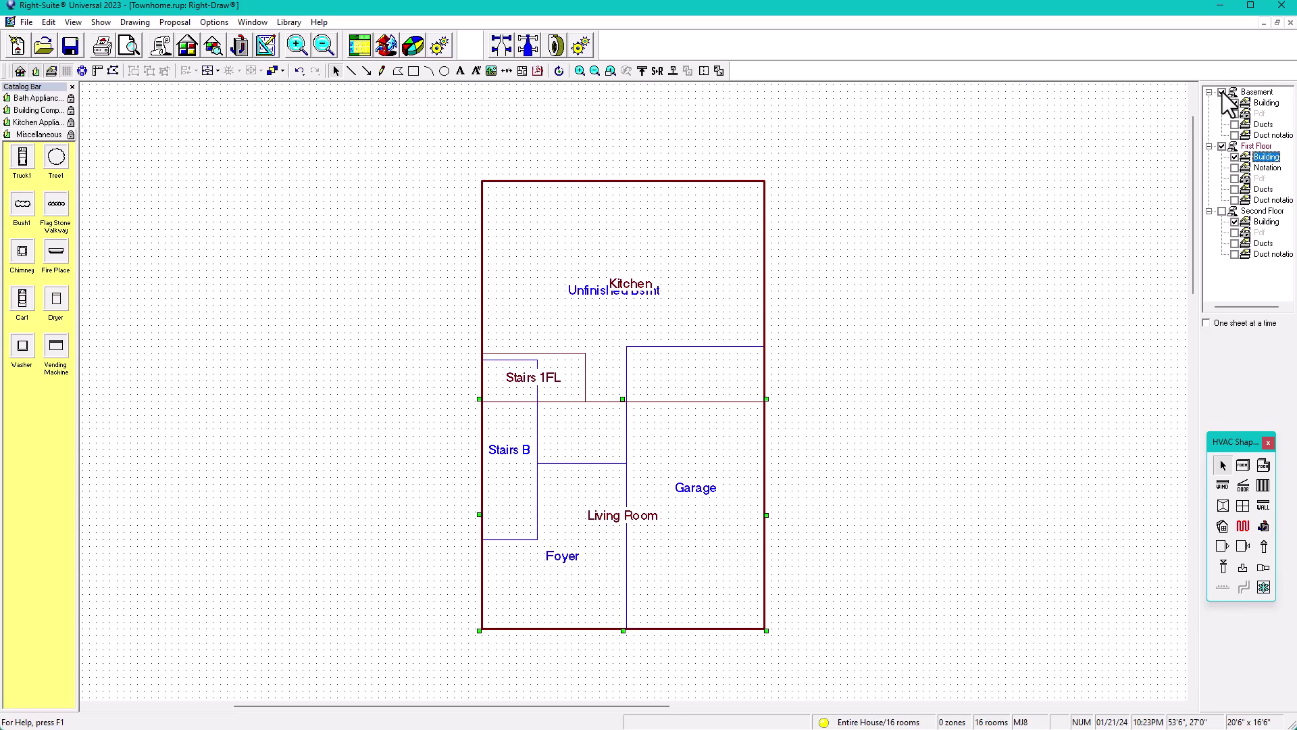
{"action": "left_click", "coordinate": [1222, 92]}
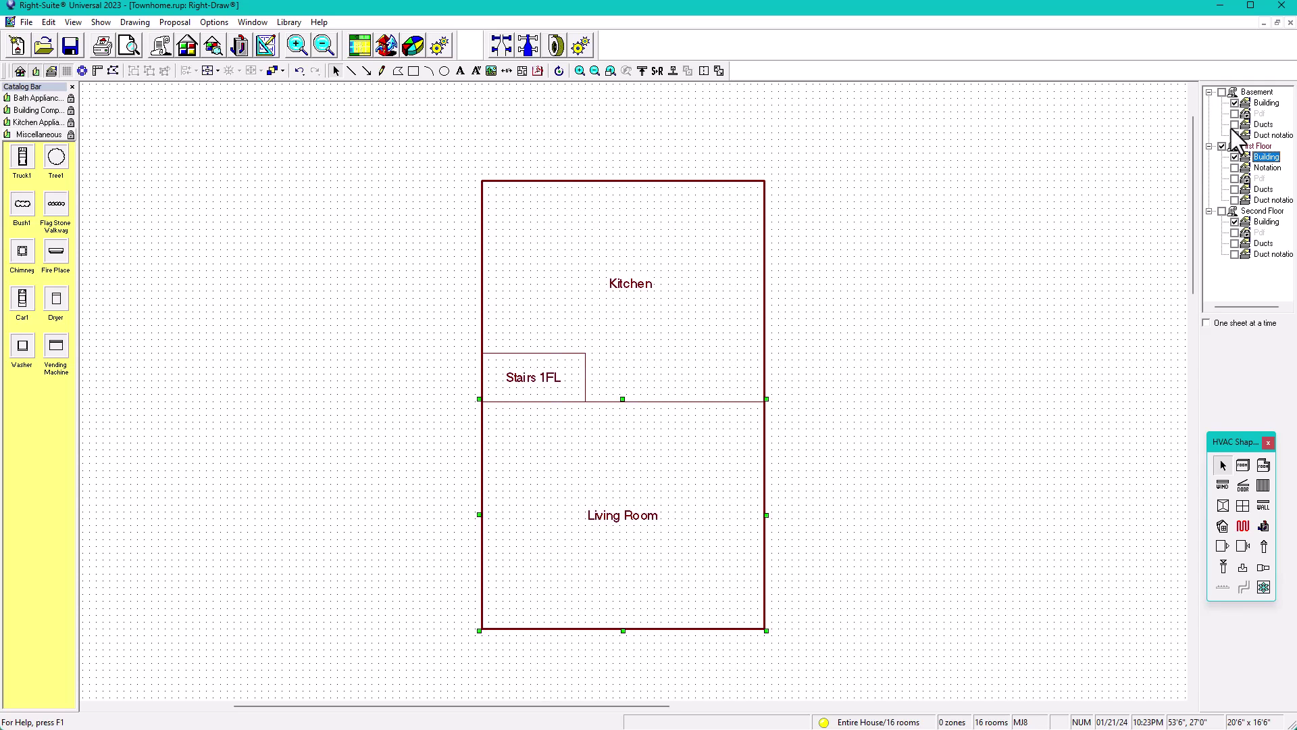
{"action": "left_click", "coordinate": [1222, 211]}
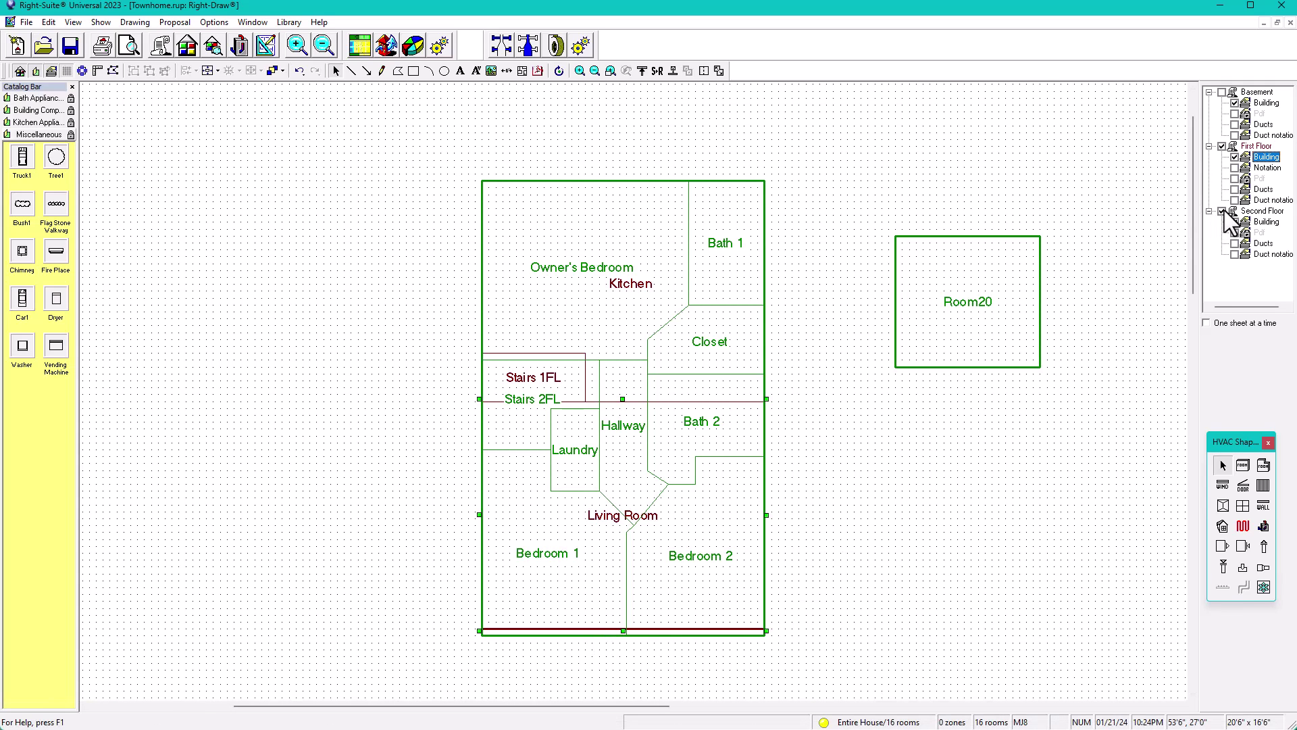
Leave only the Second Floor displayed, and move Bedroom 1's bottom corners up to make the room 11'0" × 13'0".
{"action": "left_click", "coordinate": [1222, 147]}
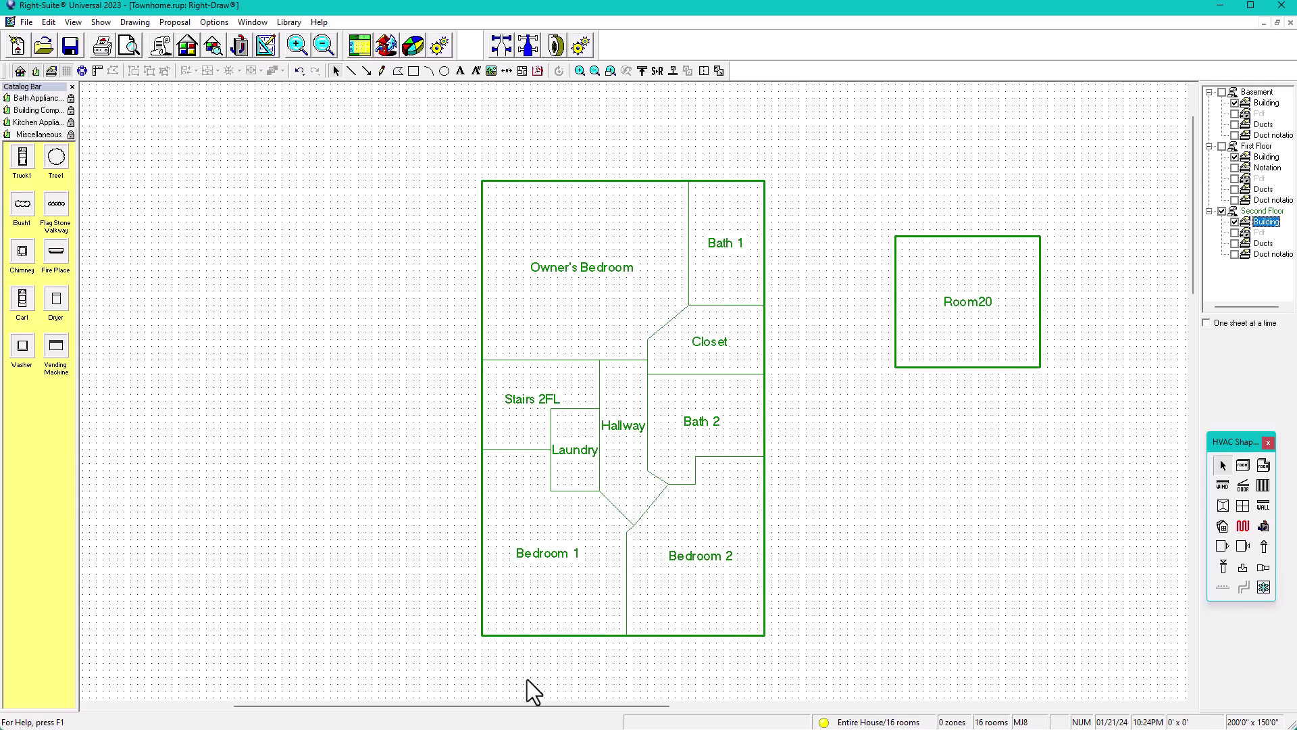
{"action": "scroll", "coordinate": [597, 628], "scroll_direction": "up", "scroll_amount": 1}
{"action": "middle_click_drag", "start_coordinate": [594, 634], "coordinate": [595, 563]}
{"action": "left_click", "coordinate": [596, 563]}
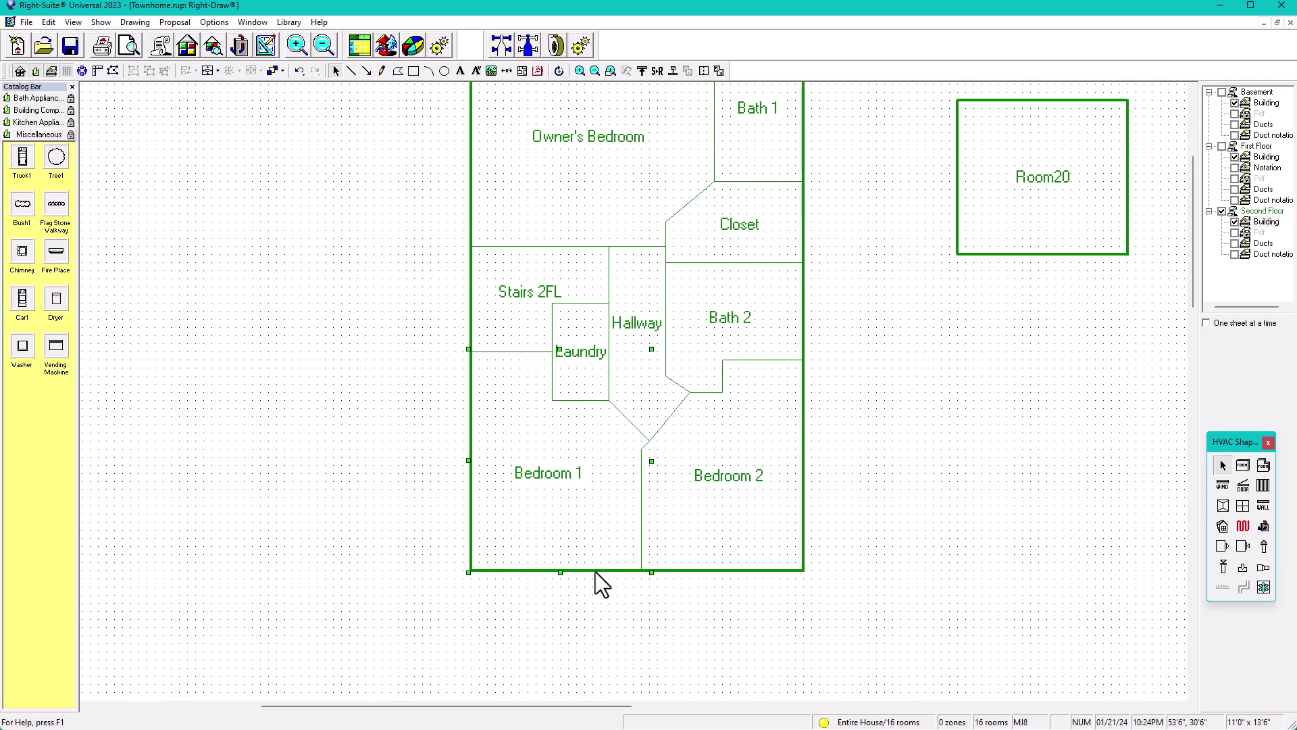
{"action": "scroll", "coordinate": [569, 582], "scroll_direction": "up", "scroll_amount": 1}
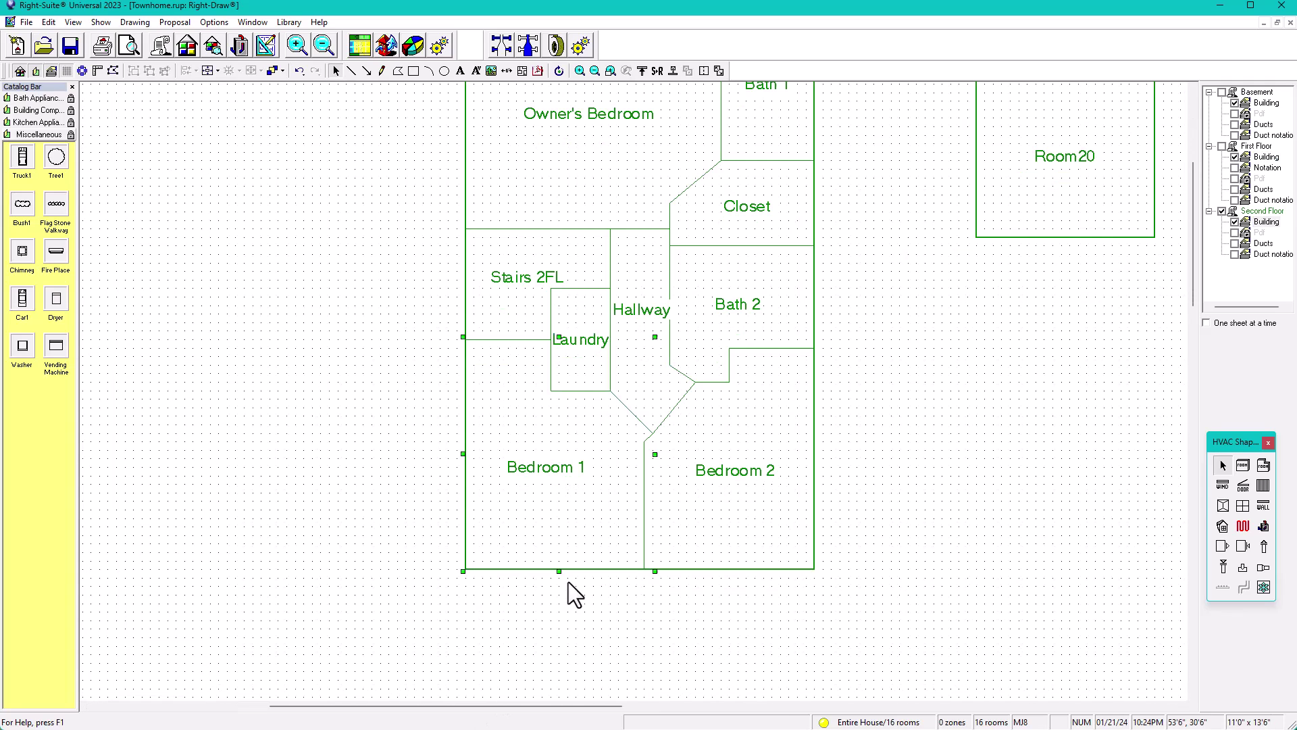
{"action": "left_click", "coordinate": [113, 71]}
{"action": "left_click_drag", "start_coordinate": [466, 566], "coordinate": [466, 560]}
{"action": "left_click_drag", "start_coordinate": [641, 566], "coordinate": [644, 560]}
Move Bedroom 2's bottom corners up to line up with Bedroom 1, making the room 10'0" × 12'6".
{"action": "left_click", "coordinate": [674, 570]}
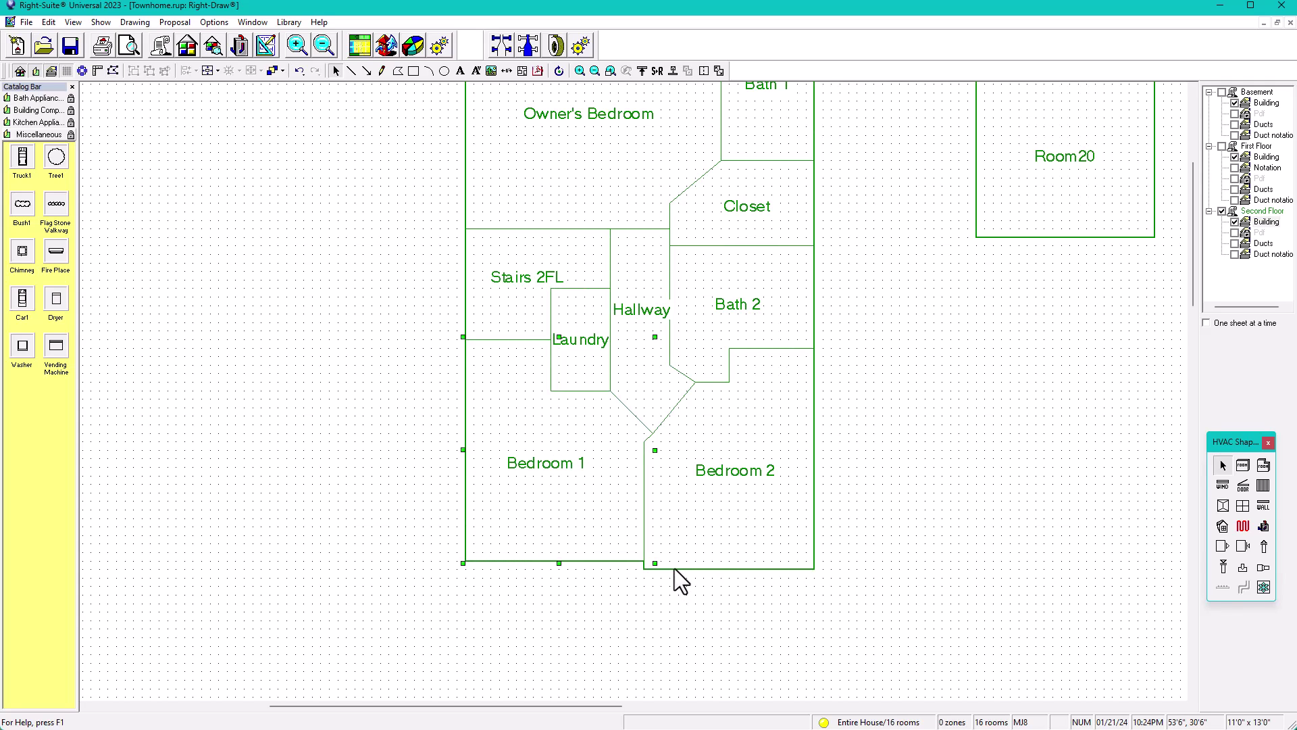
{"action": "left_click", "coordinate": [114, 72]}
{"action": "left_click_drag", "start_coordinate": [647, 568], "coordinate": [653, 561]}
{"action": "left_click_drag", "start_coordinate": [813, 569], "coordinate": [813, 560]}
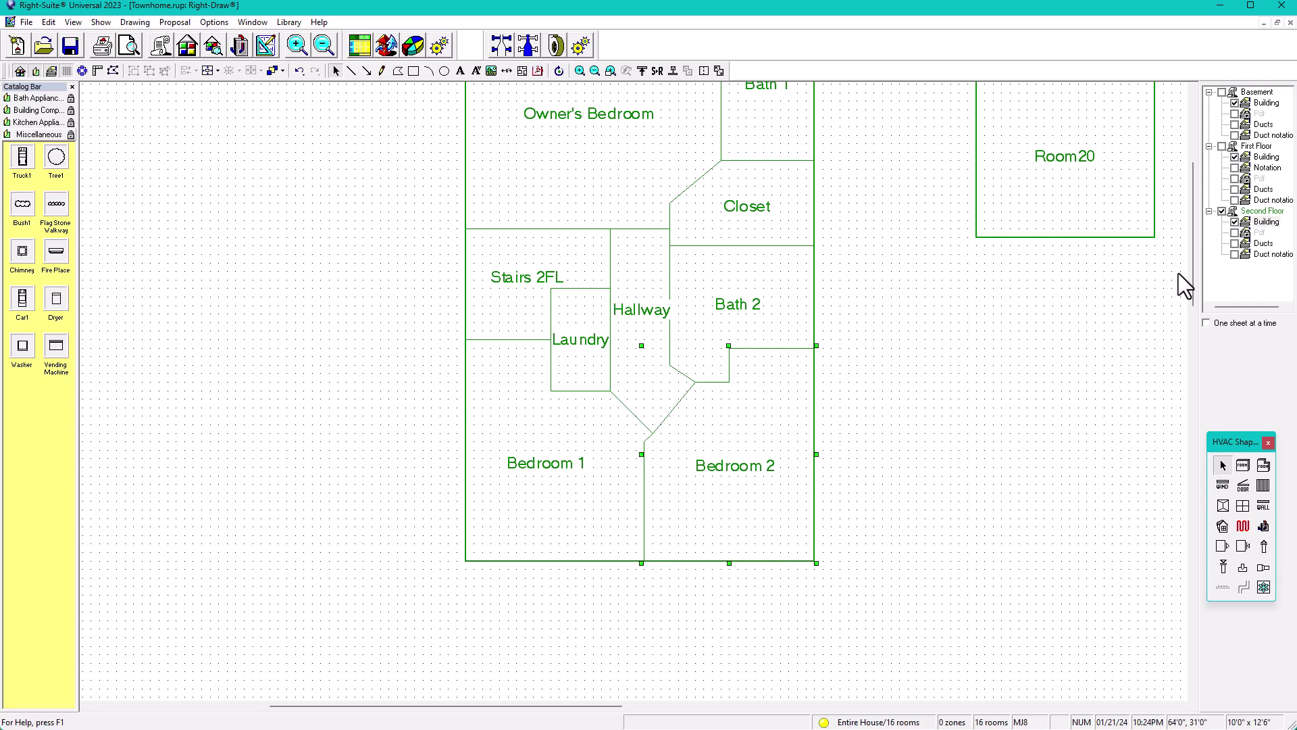
Delete the stray Room20 beside the Second Floor plan.
{"action": "scroll", "coordinate": [773, 323], "scroll_direction": "down", "scroll_amount": 1}
{"action": "middle_click_drag", "start_coordinate": [856, 321], "coordinate": [825, 431]}
{"action": "left_click", "coordinate": [837, 420]}
{"action": "left_click", "coordinate": [927, 341]}
{"action": "key", "text": "Delete"}
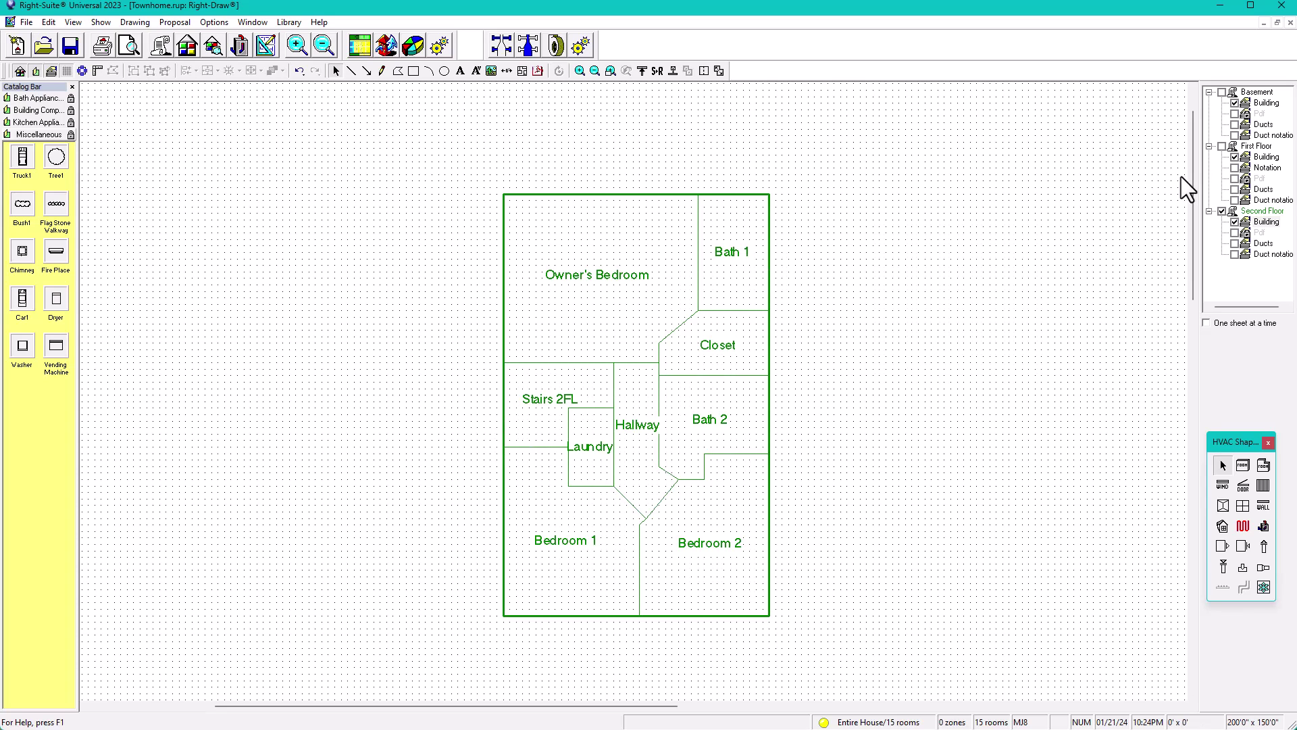
Overlay the First Floor and the Basement on the Second Floor to check that the outer walls line up.
{"action": "left_click", "coordinate": [1224, 146]}
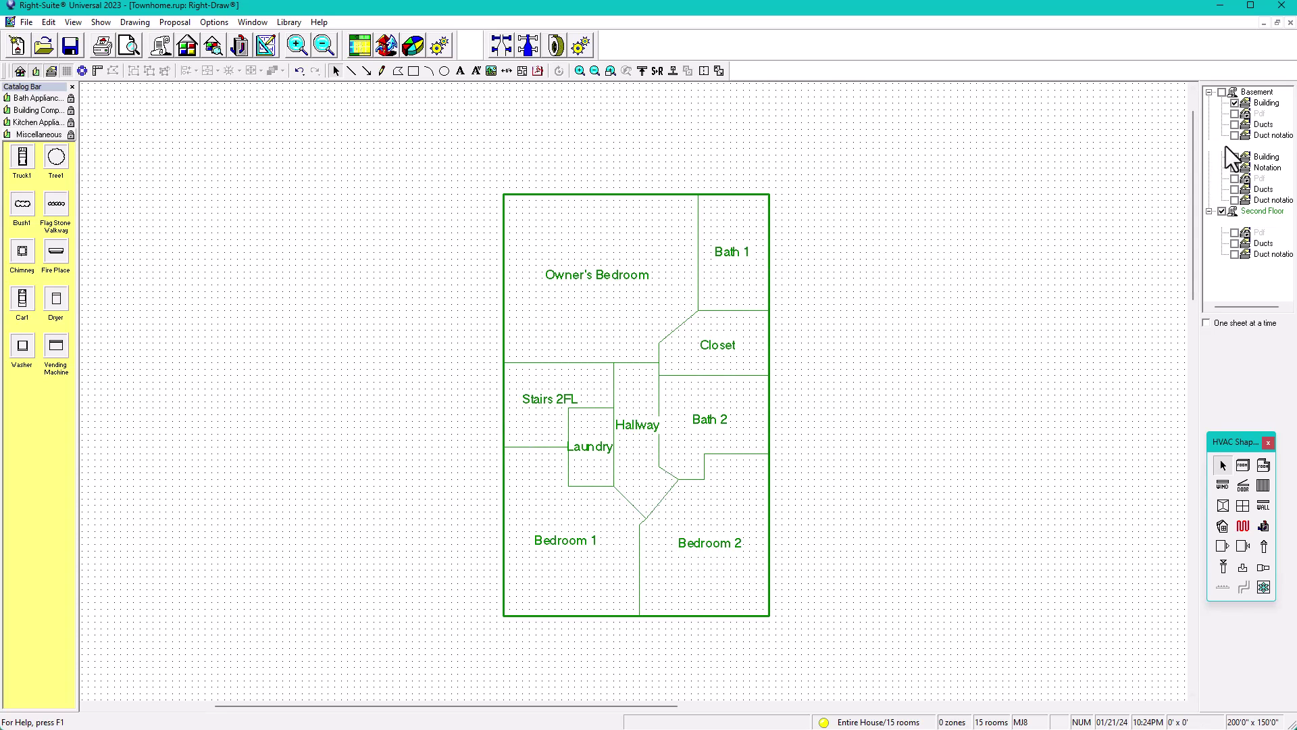
{"action": "left_click", "coordinate": [1223, 93]}
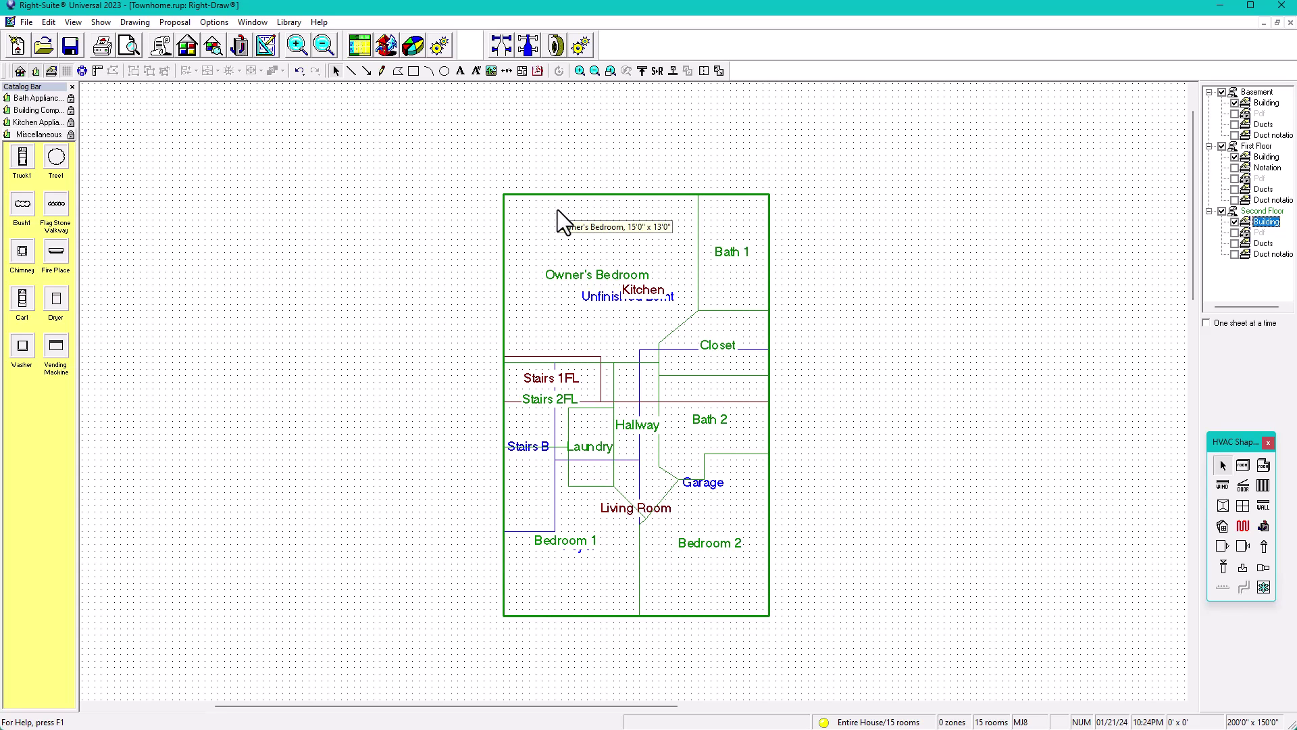
{"action": "scroll", "coordinate": [848, 404], "scroll_direction": "up", "scroll_amount": 1}
{"action": "scroll", "coordinate": [844, 386], "scroll_direction": "down", "scroll_amount": 1}
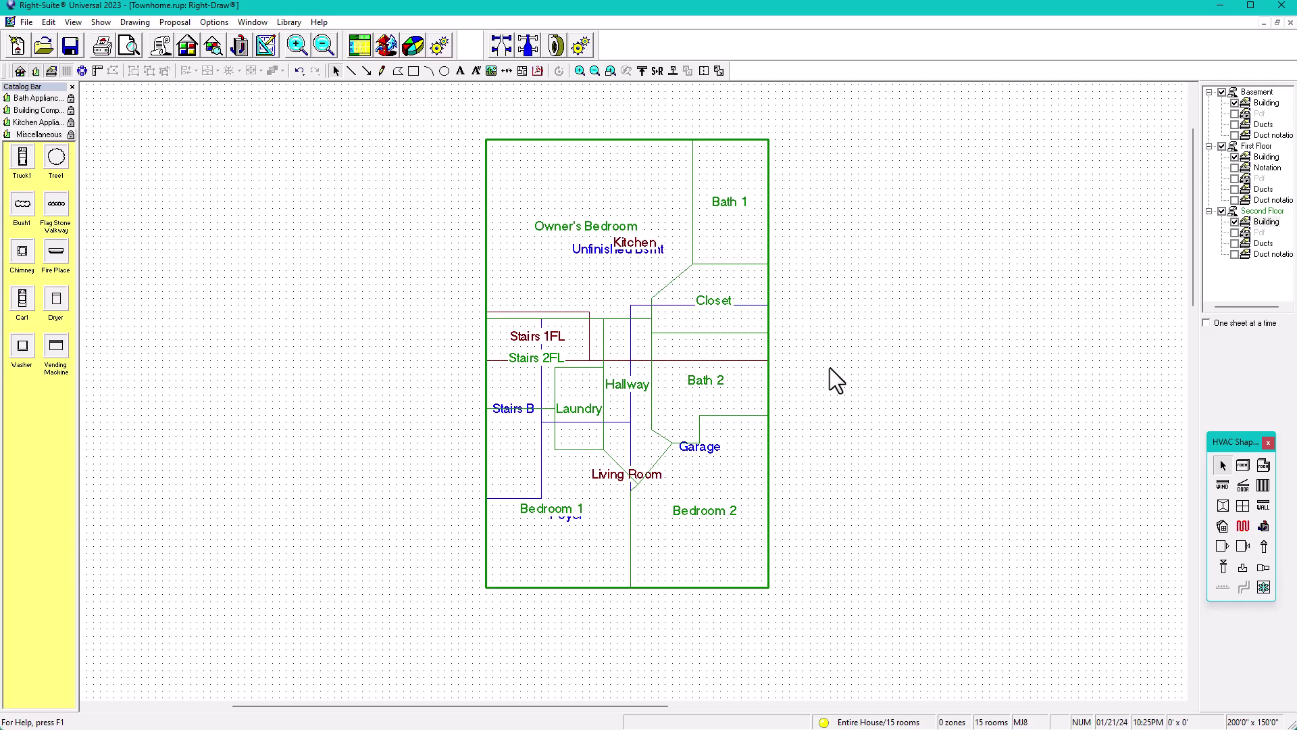
{"action": "mouse_move", "coordinate": [497, 518]}
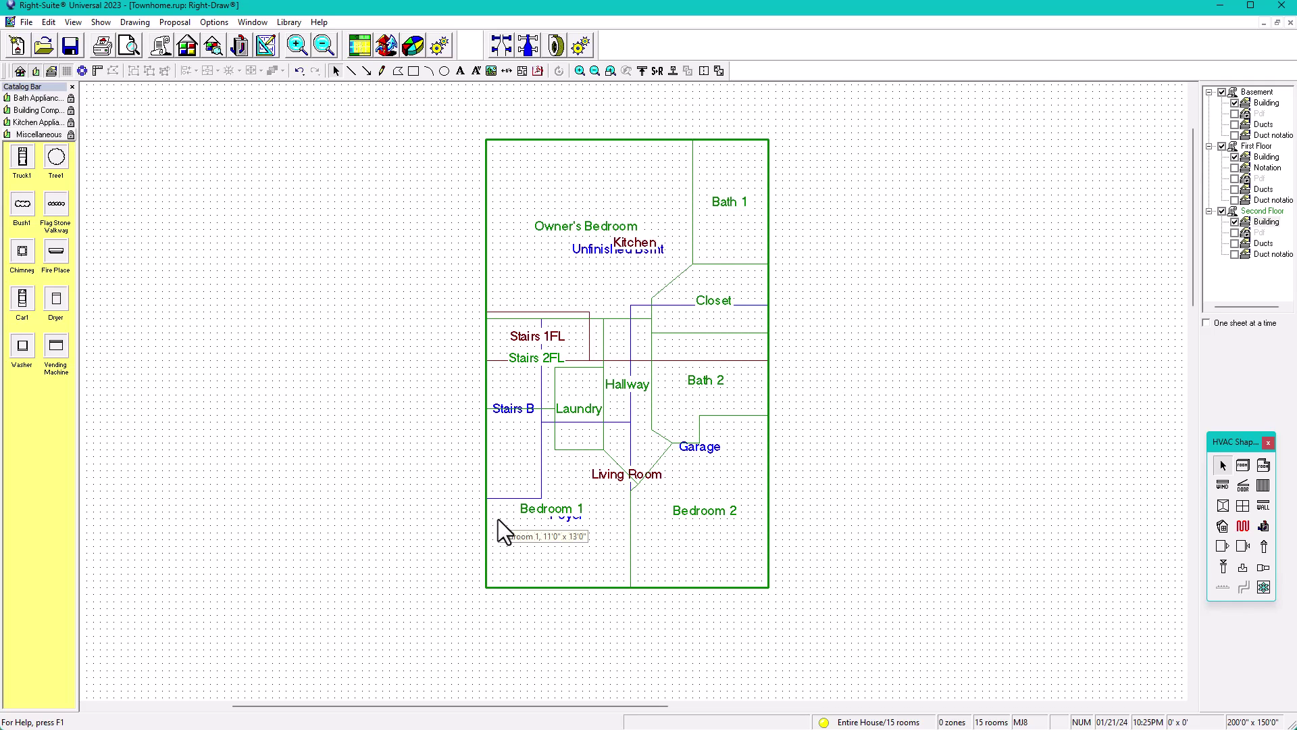